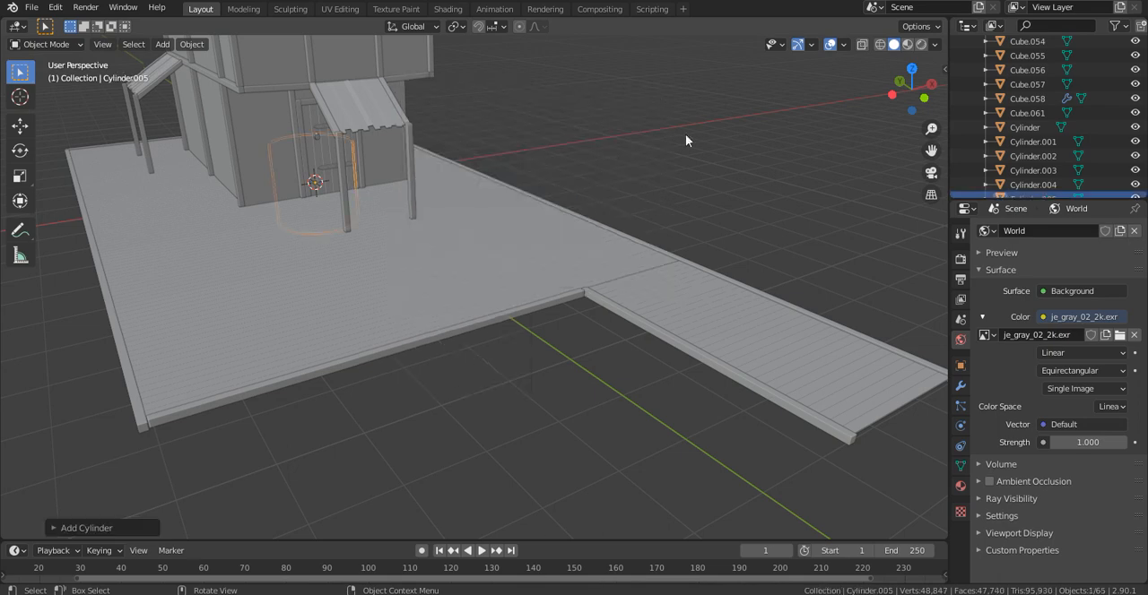
key(Tab)
- Move the cylinder along the Y axis from the house door to the open area in front of the deck
middle_drag(557, 149, 615, 183)
key(g)
key(y)
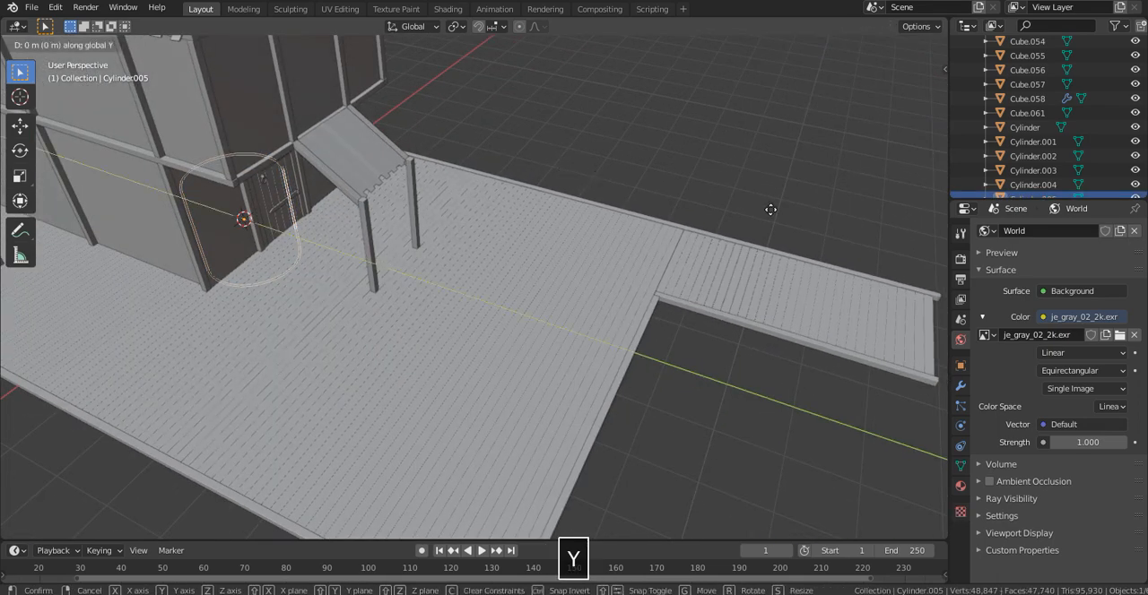
click(313, 308)
- Stretch the cylinder along Z to roughly three times its height, forming a tall column
key(grave)
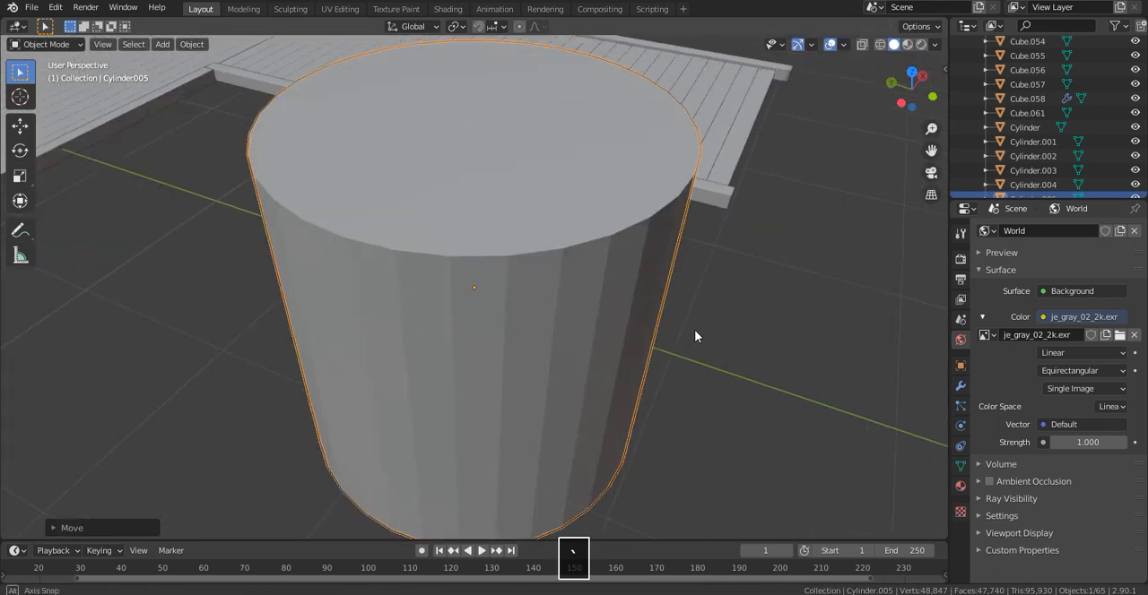
middle_drag(693, 330, 707, 304)
scroll(707, 305, down, 8)
middle_drag(792, 259, 832, 243)
key(s)
key(z)
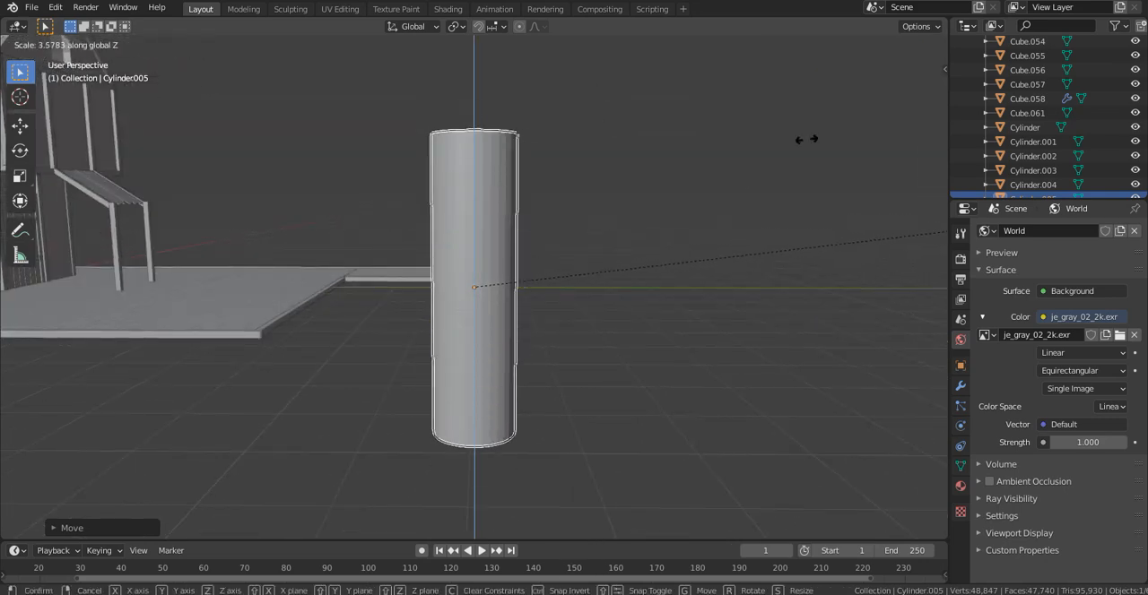
click(725, 185)
- Scale the column down in X and Y only, making it a slimmer post
middle_drag(726, 185, 718, 181)
key(s)
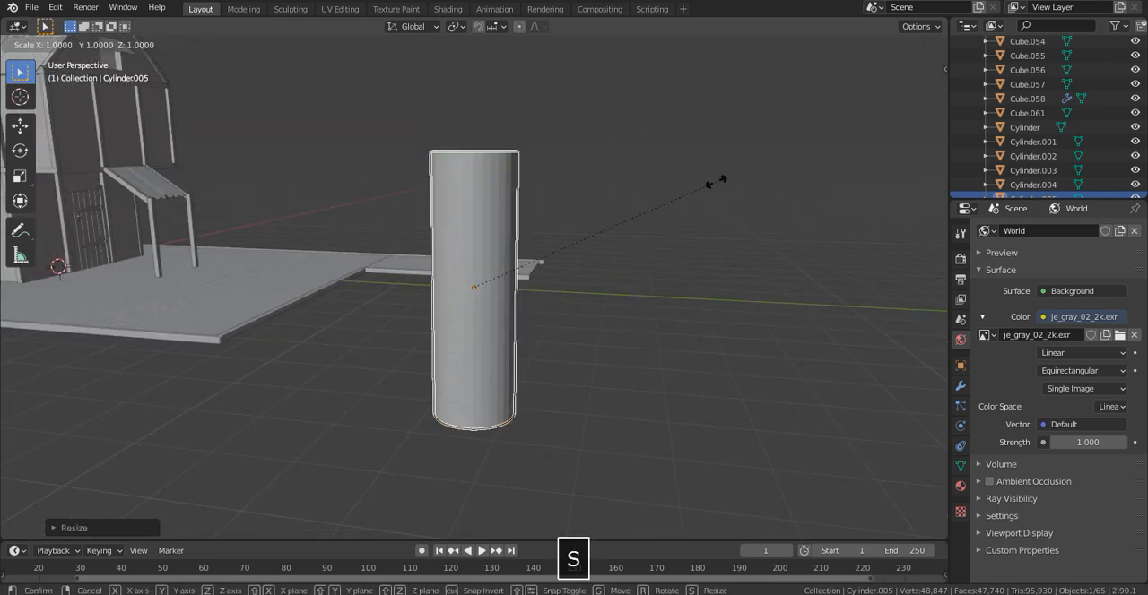
key(shift+z)
click(562, 293)
- Adjust the post's height along Z and narrow it further in X and Y
middle_drag(511, 258, 532, 218)
scroll(515, 269, up, 2)
key(s)
key(z)
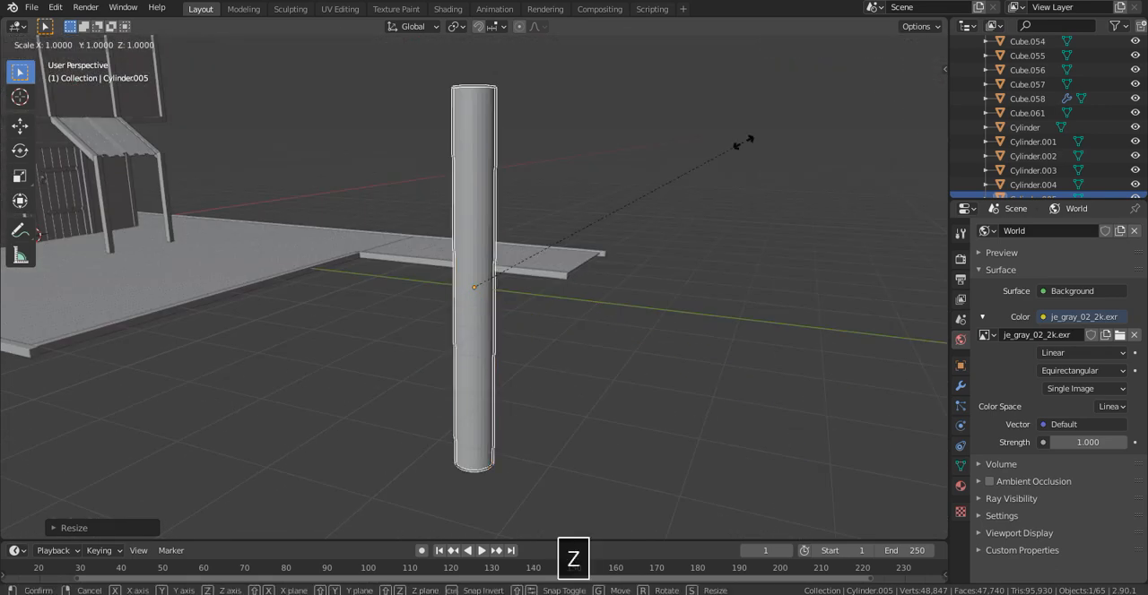
click(727, 178)
key(shift+z)
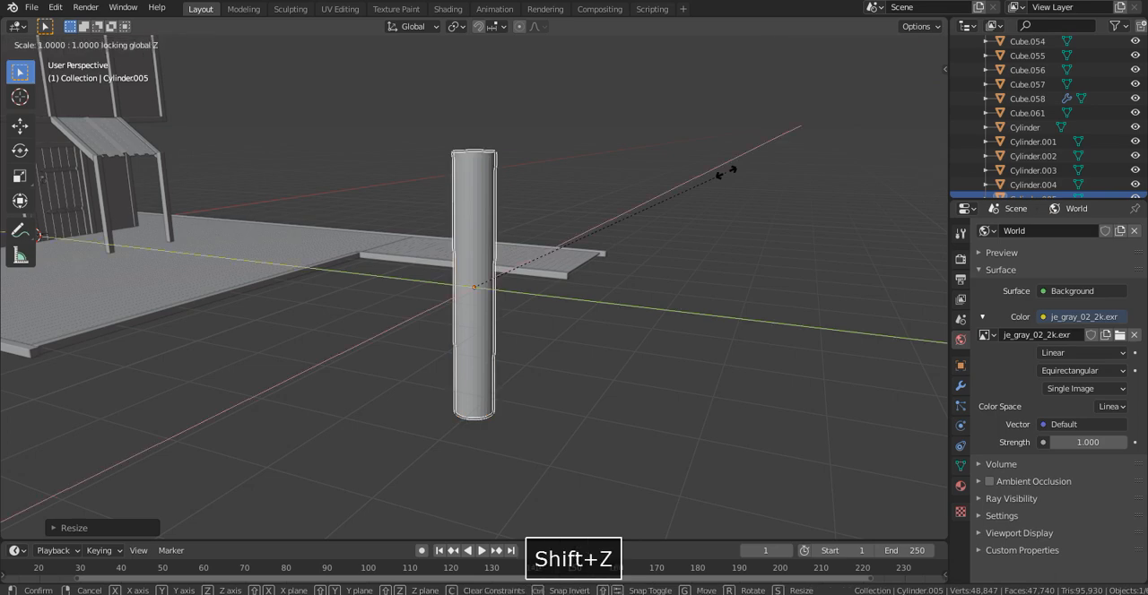
click(656, 232)
- Move the post about 1.5 m along X so it stands beside the walkway's outer edge
middle_drag(655, 232, 558, 258)
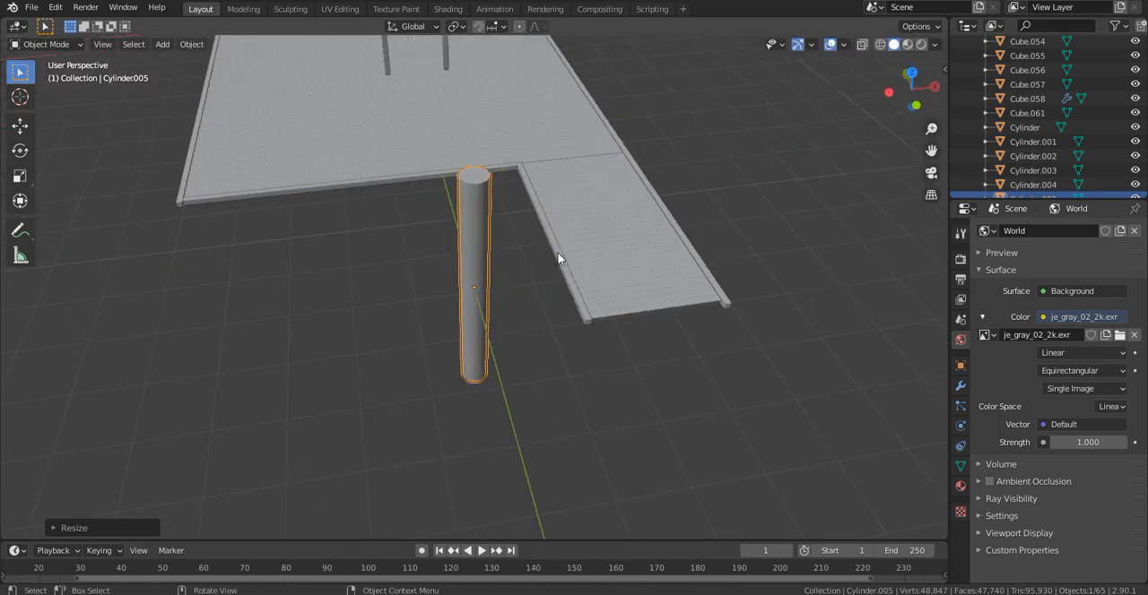
key(g)
key(y)
key(x)
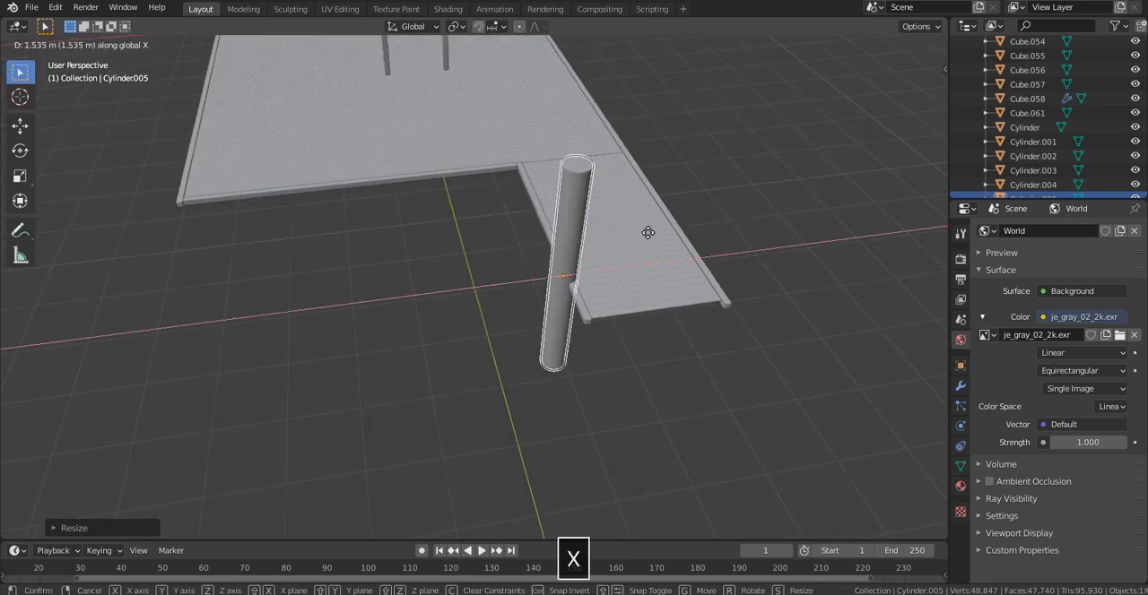
click(639, 236)
- Unhide the human reference figure and place it on the walkway from the top view
middle_drag(638, 237, 540, 182)
key(alt+h)
click(693, 149)
click(911, 68)
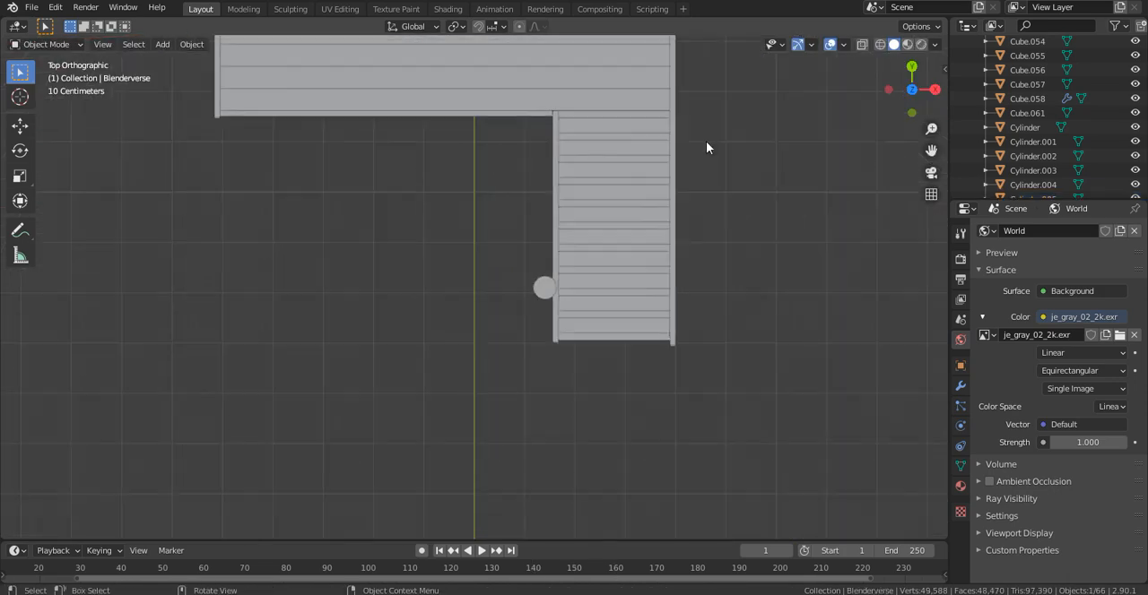
key(g)
click(643, 381)
- Shift the human figure along Y so it stands on the walkway level with the post
middle_drag(643, 382, 580, 243)
key(g)
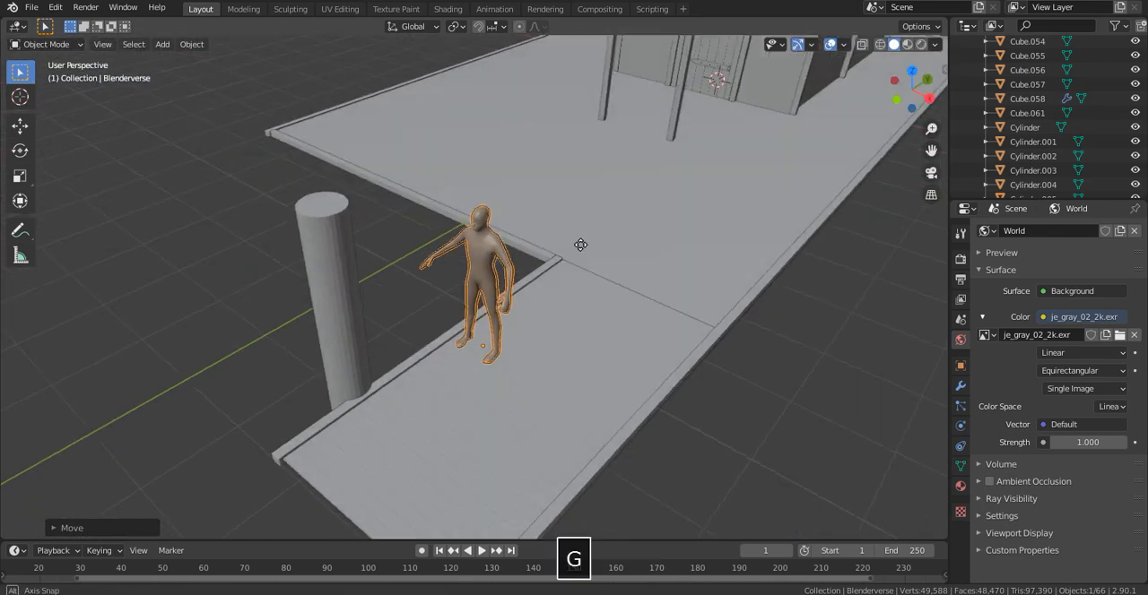
key(y)
click(519, 264)
- Scale the post down along Z to suit the human figure and raise it about 0.38 m
middle_drag(519, 264, 485, 319)
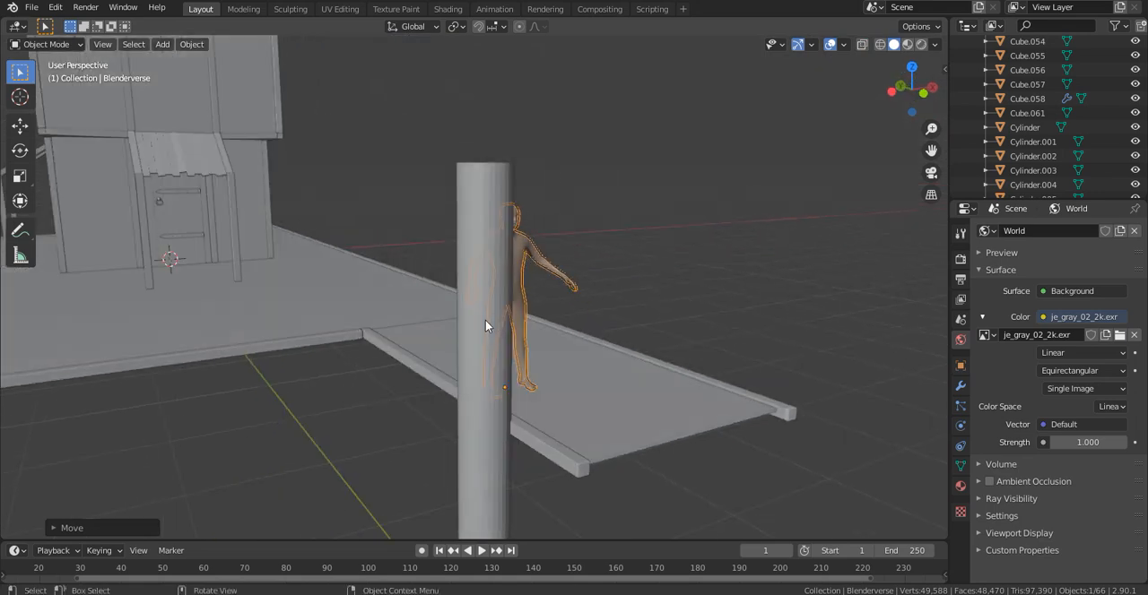
click(485, 320)
key(s)
key(z)
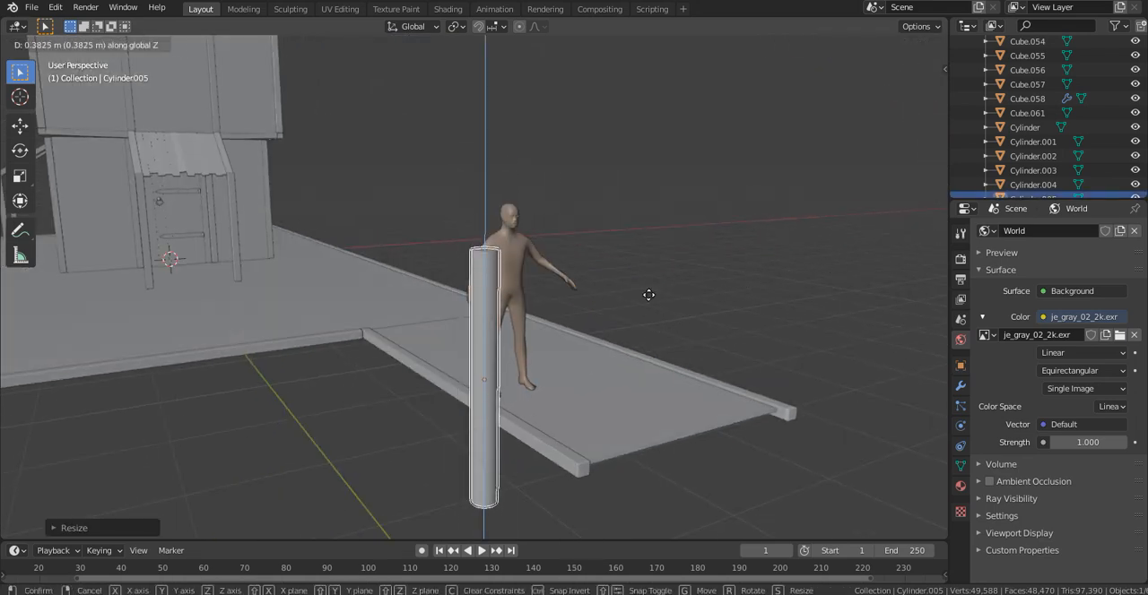
click(648, 295)
- Move the post along Y next to the human figure and lower it about 0.6 m along Z
middle_drag(648, 295, 777, 281)
key(g)
key(x)
key(y)
click(705, 294)
key(g)
key(z)
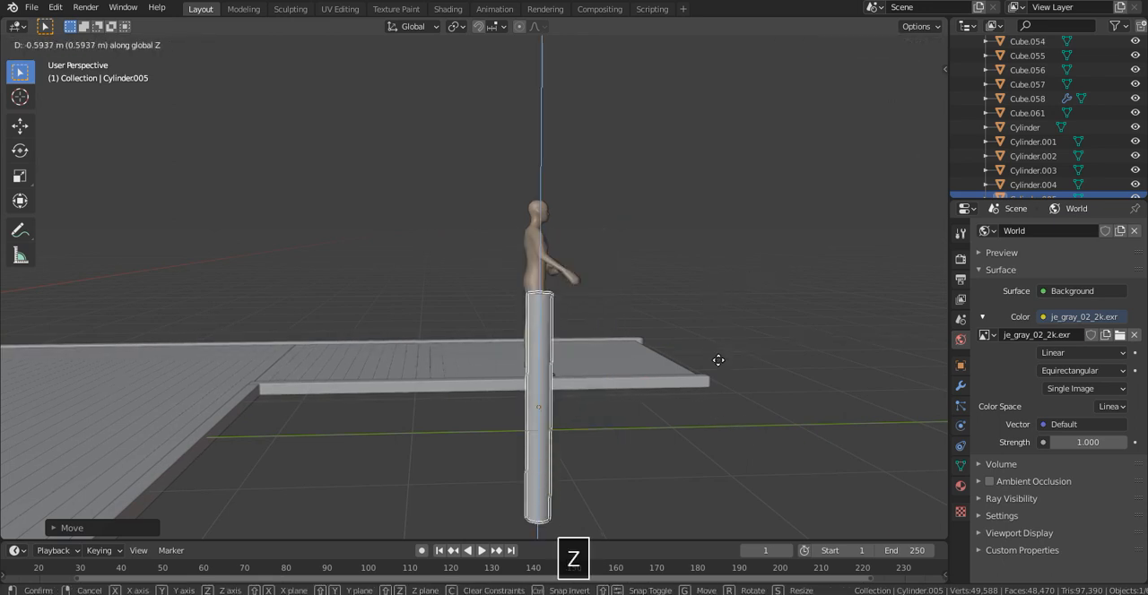
click(675, 364)
- Thin the post in X and Y, and shift it slightly along X toward the walkway's side beam
middle_drag(675, 364, 528, 387)
scroll(574, 368, up, 2)
key(s)
key(shift+z)
click(631, 362)
scroll(528, 387, up, 4)
key(g)
key(x)
key(x)
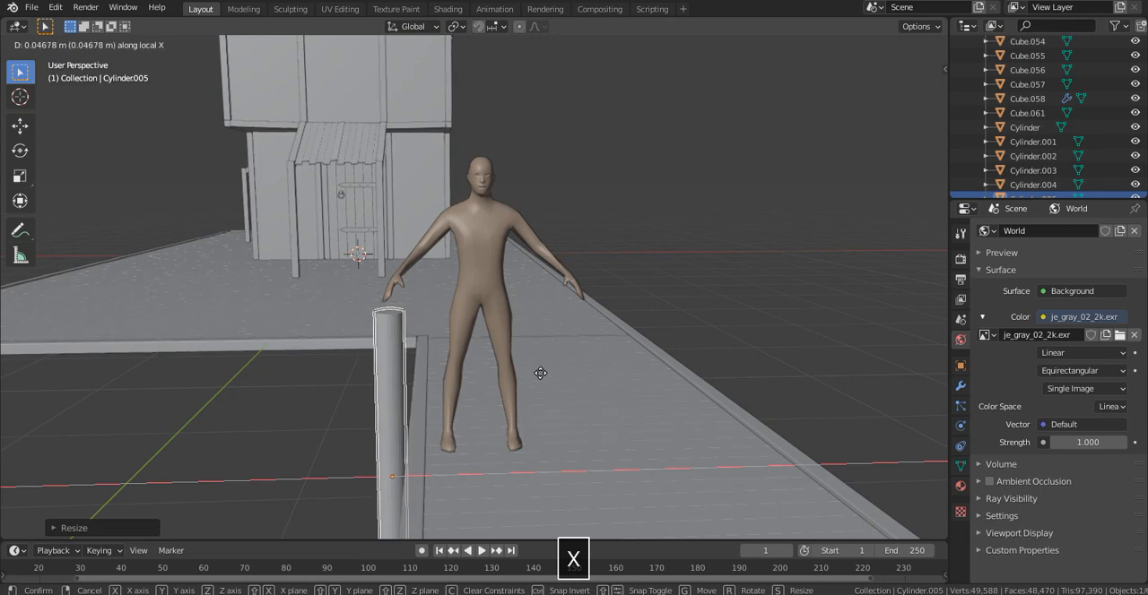
click(541, 375)
- Nudge the post about -0.03 m along X so it sits against the walkway's side beam
middle_drag(541, 375, 928, 430)
middle_drag(598, 401, 680, 401)
scroll(681, 401, up, 3)
shift+middle_drag(615, 310, 489, 260)
middle_drag(592, 271, 613, 236)
key(g)
key(x)
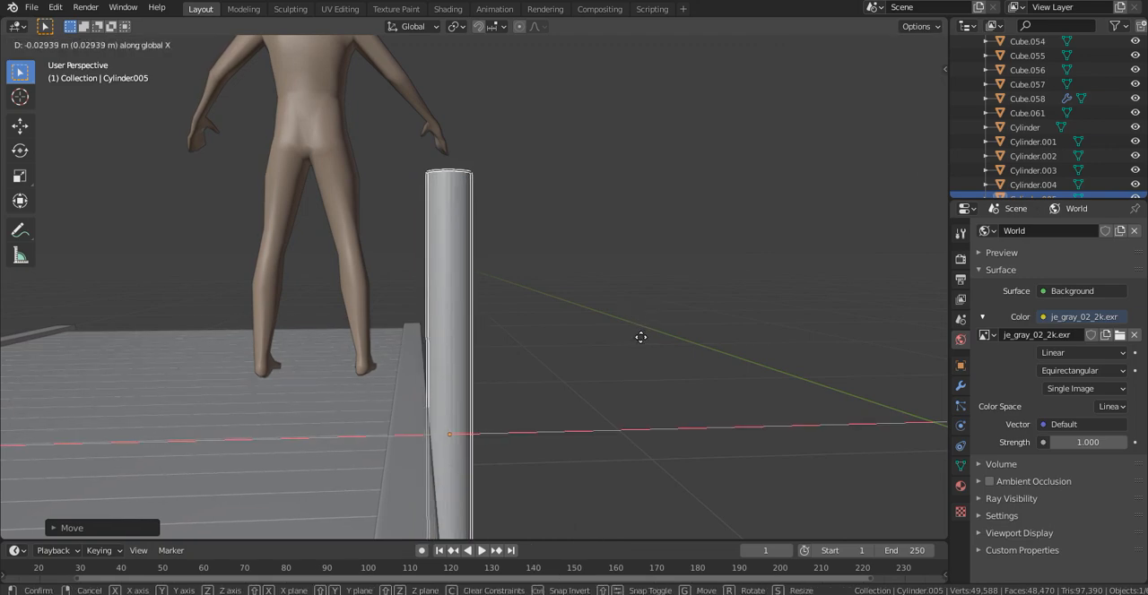
click(638, 347)
- Move the post along Y past the human figure, close to the free end of the walkway
middle_drag(639, 347, 527, 351)
scroll(386, 366, down, 5)
key(g)
key(y)
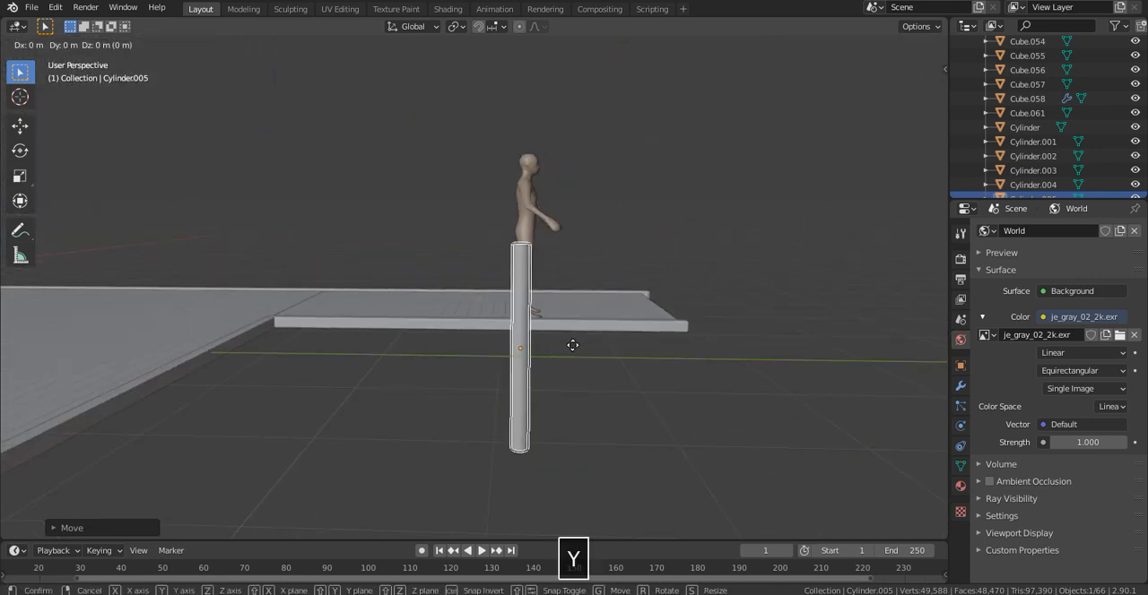
click(668, 347)
middle_drag(668, 347, 683, 328)
scroll(585, 357, up, 3)
key(g)
key(y)
click(696, 320)
- Add three evenly spaced horizontal loop cuts along the post
shift+middle_drag(696, 319, 649, 313)
key(Tab)
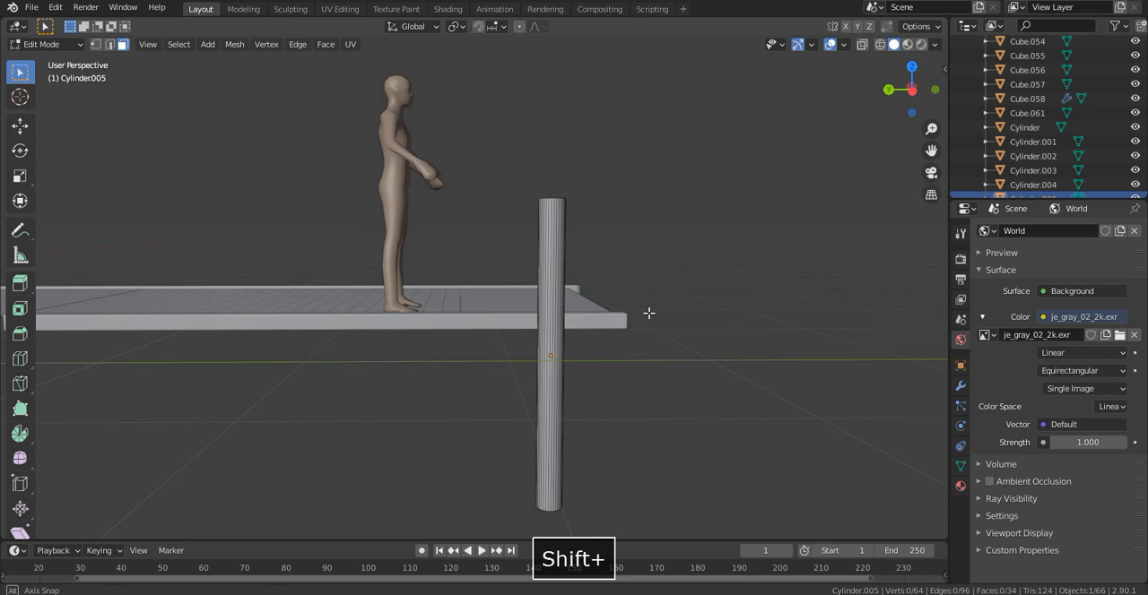
middle_drag(648, 313, 648, 313)
key(ctrl+r)
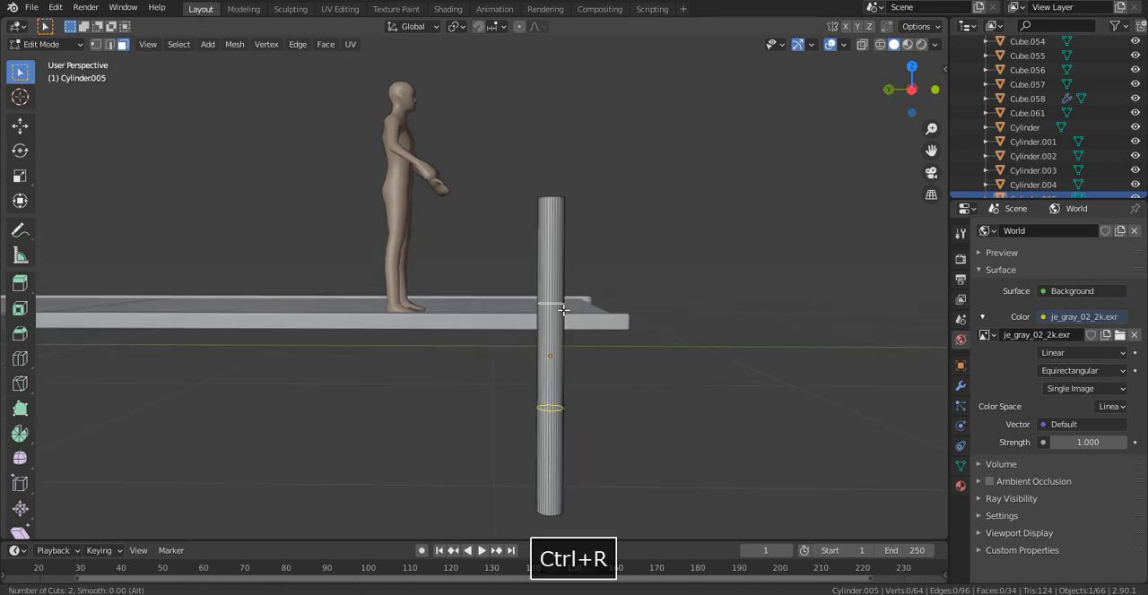
click(562, 310)
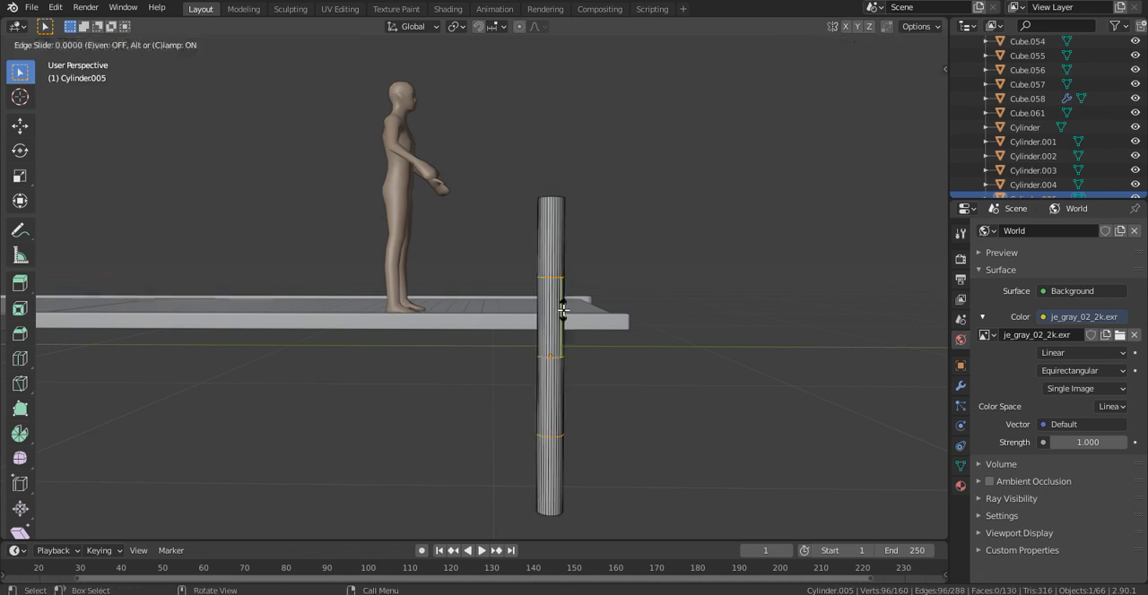
click(563, 311)
- Offset the post's upper edge loop slightly along Y to start an irregular bend
scroll(613, 313, up, 2)
scroll(710, 254, up, 4)
alt+click(711, 254)
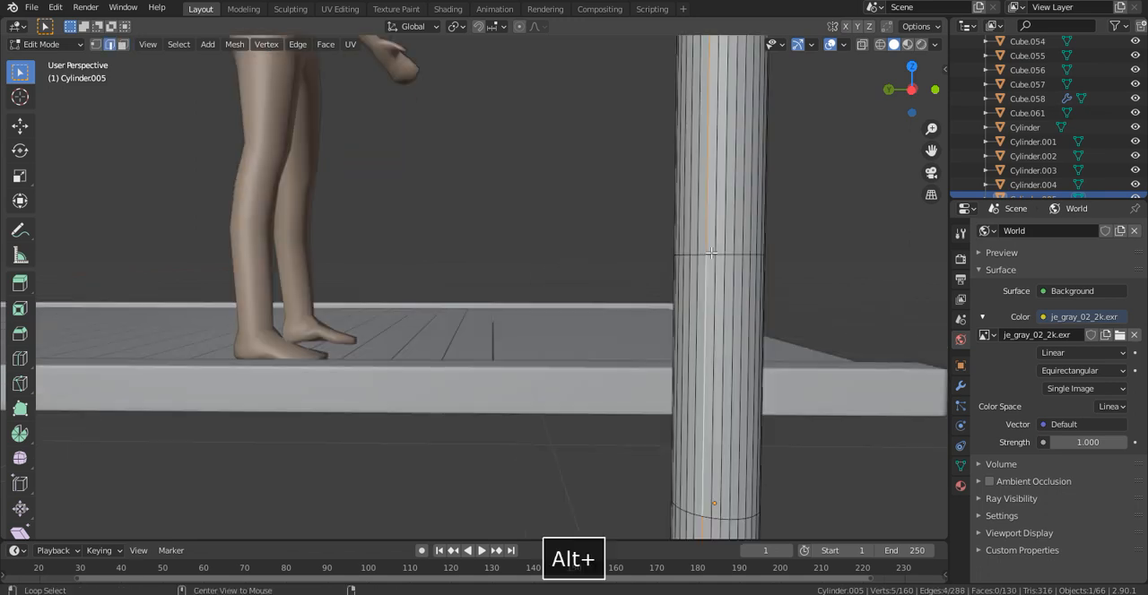
scroll(741, 262, down, 5)
key(g)
key(x)
key(y)
click(737, 265)
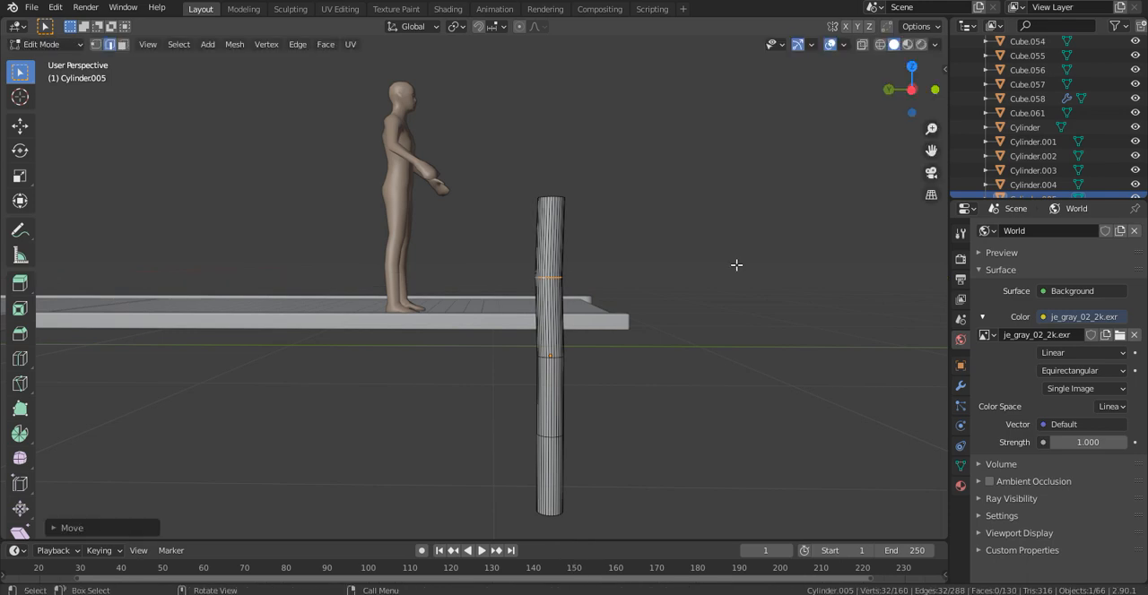
- Offset the post's middle edge loop about -0.016 m along Y, opposite to the upper bend
scroll(699, 305, up, 4)
shift+middle_drag(666, 443, 628, 383)
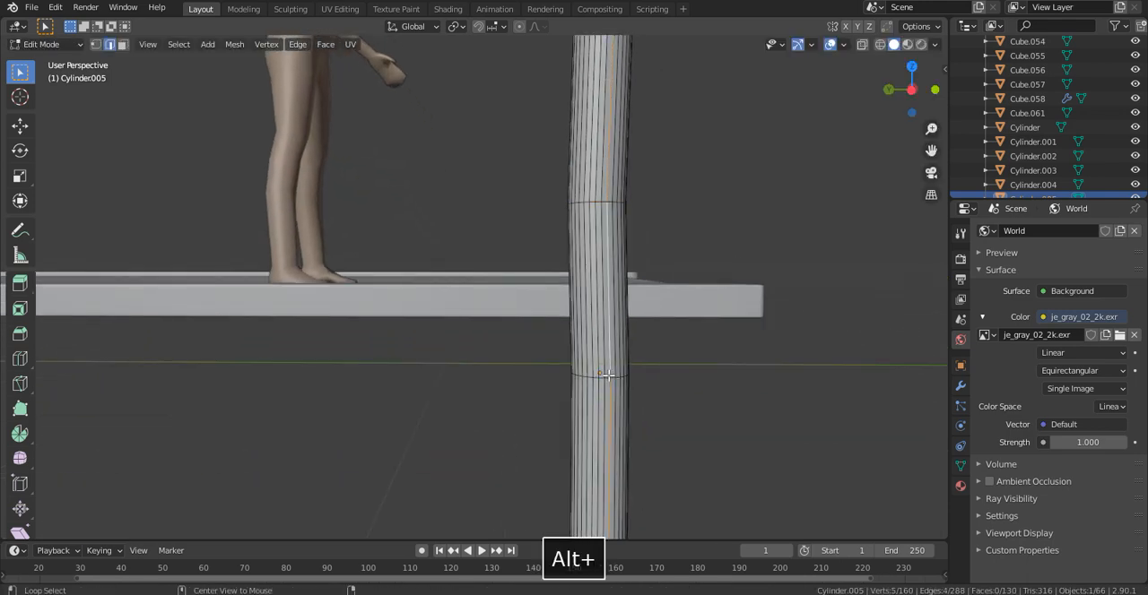
key(g)
key(y)
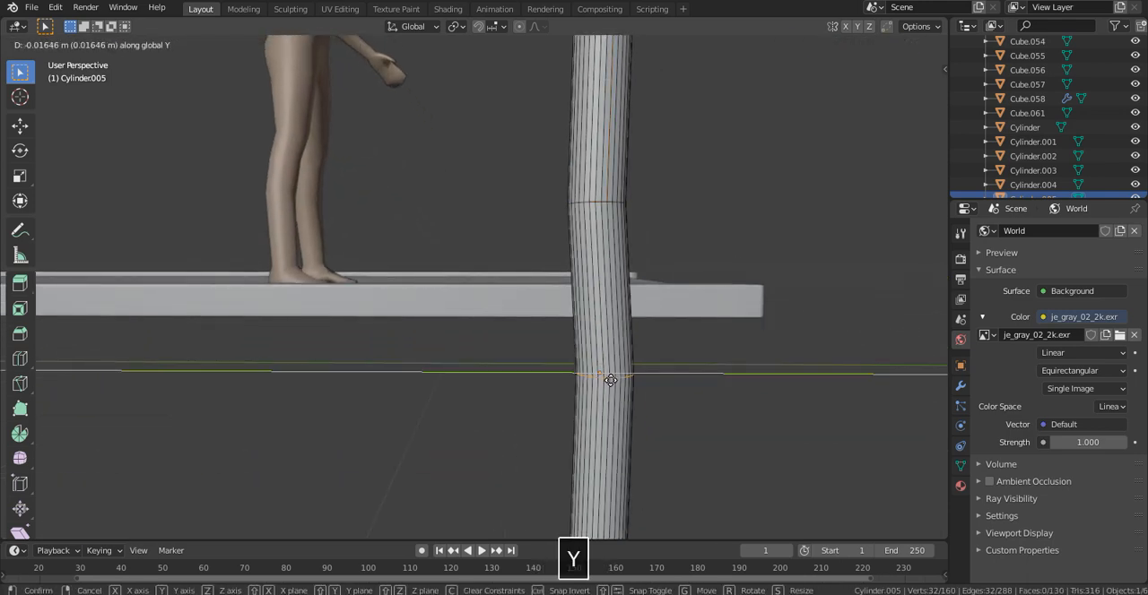
click(610, 381)
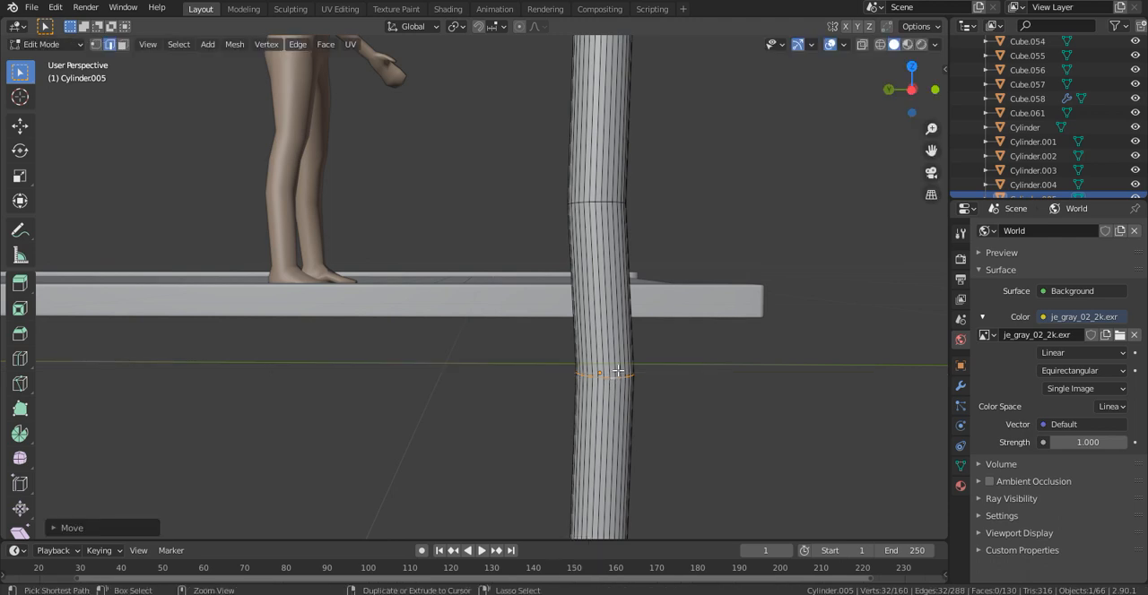
- Bevel the post's middle edge loop with five segments to soften the bend
key(ctrl+b)
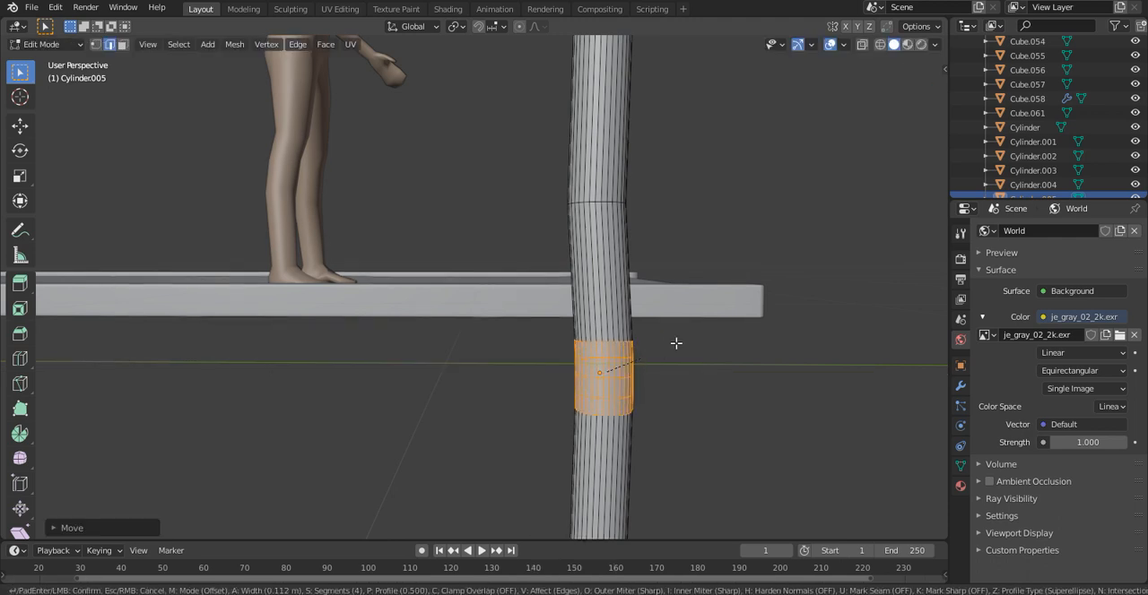
click(657, 347)
click(694, 342)
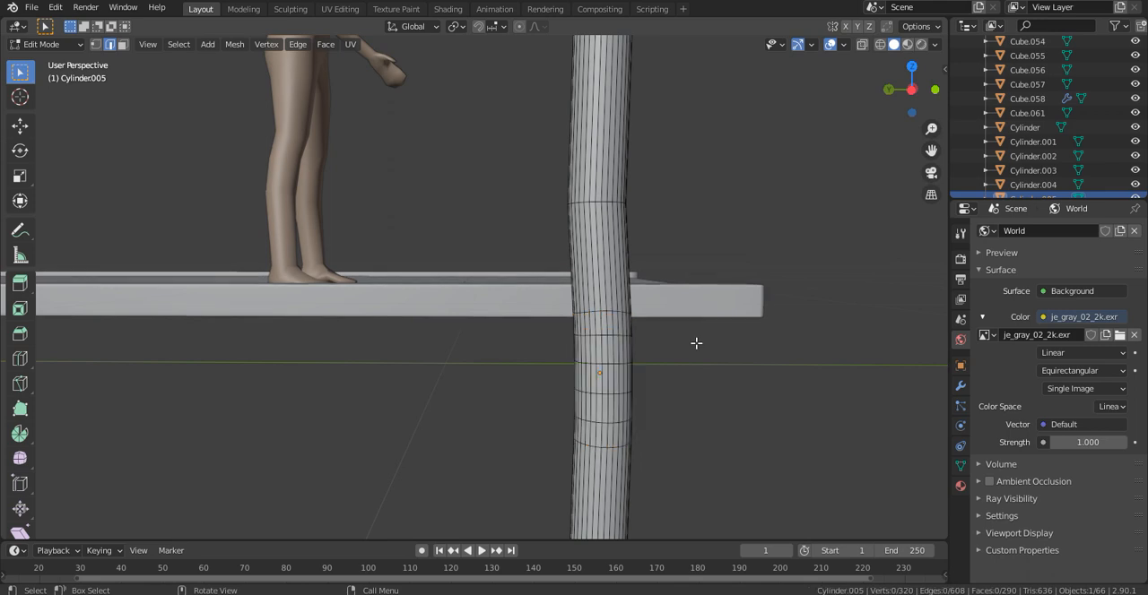
- Bevel the post's upper edge loop with five segments to soften that bend
scroll(688, 359, down, 4)
scroll(599, 264, up, 3)
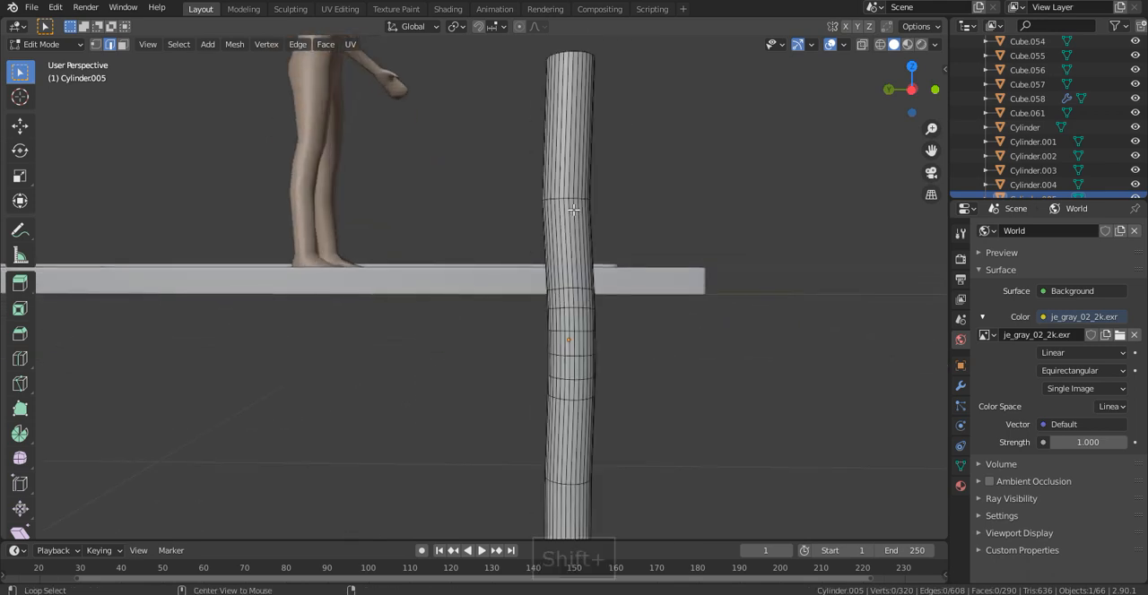
middle_drag(554, 199, 616, 194)
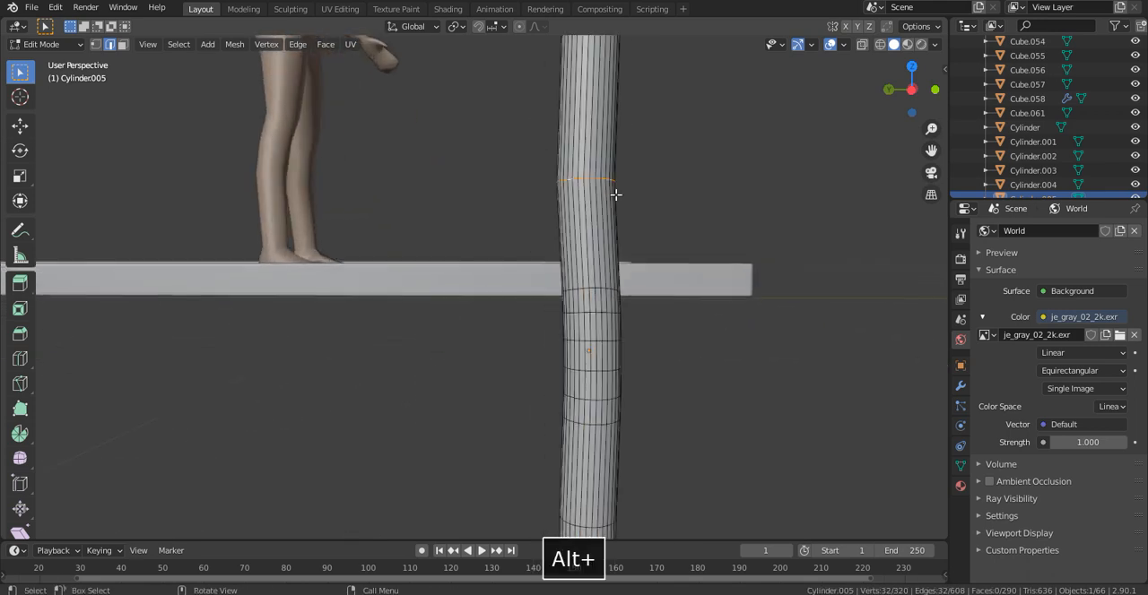
key(ctrl+b)
click(679, 179)
click(687, 177)
- Shade the post smooth and enable Auto Smooth for its normals
scroll(686, 177, down, 3)
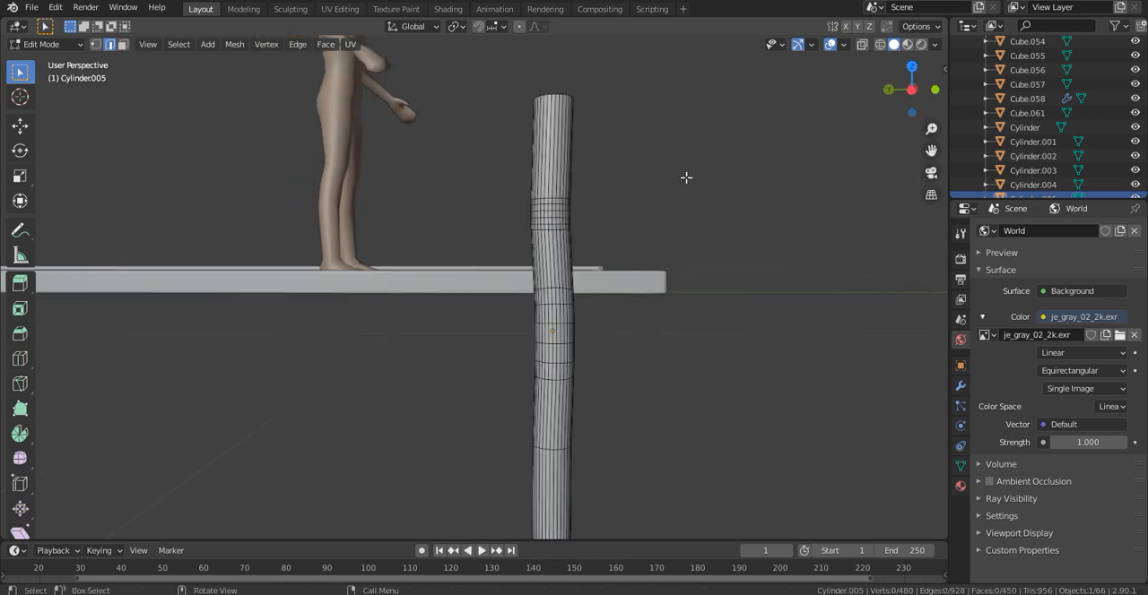
key(Tab)
scroll(663, 340, down, 2)
middle_drag(662, 340, 510, 260)
click(644, 234)
click(511, 260)
right_click(537, 219)
click(537, 219)
middle_drag(537, 219, 560, 256)
scroll(619, 208, up, 5)
click(959, 464)
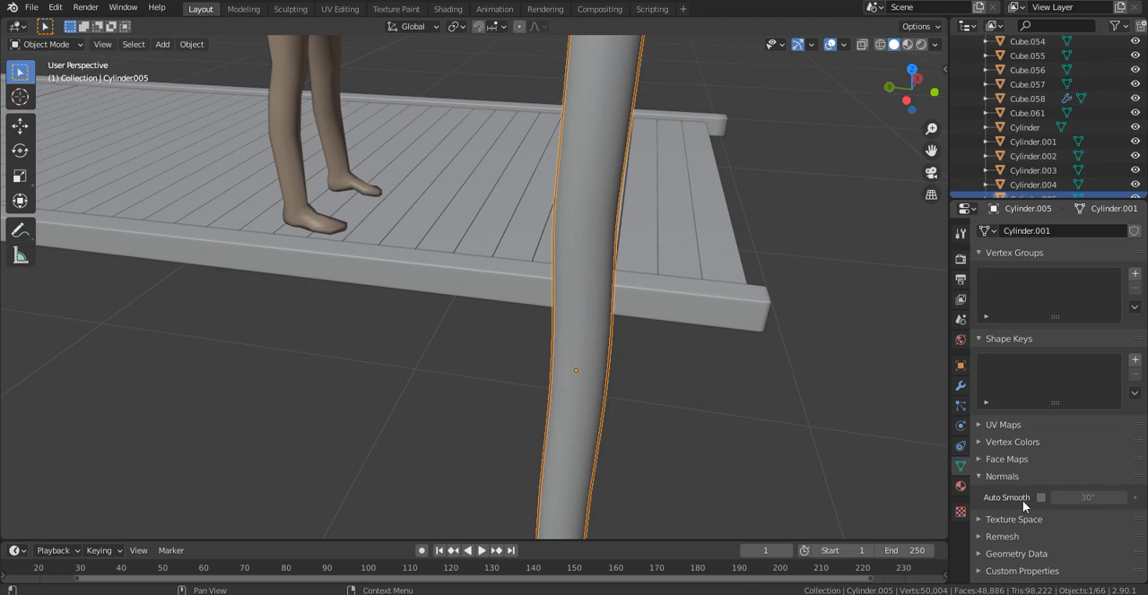
click(1039, 497)
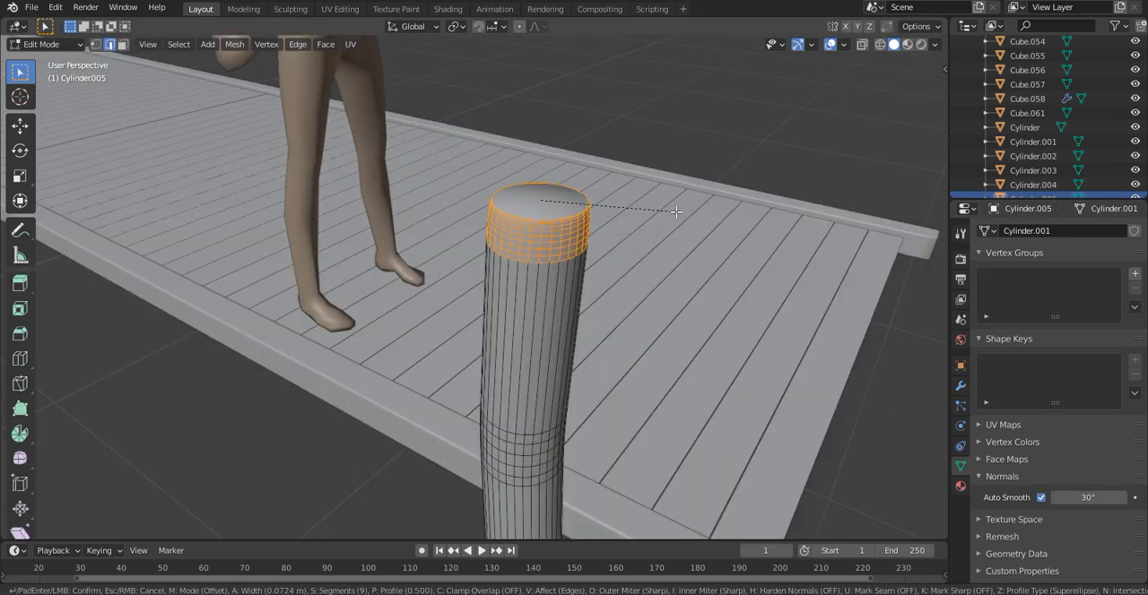
- Cancel the bevel on the post's top rim and inset the top face to a small central circle
right_click(676, 211)
middle_drag(642, 202, 640, 247)
key(i)
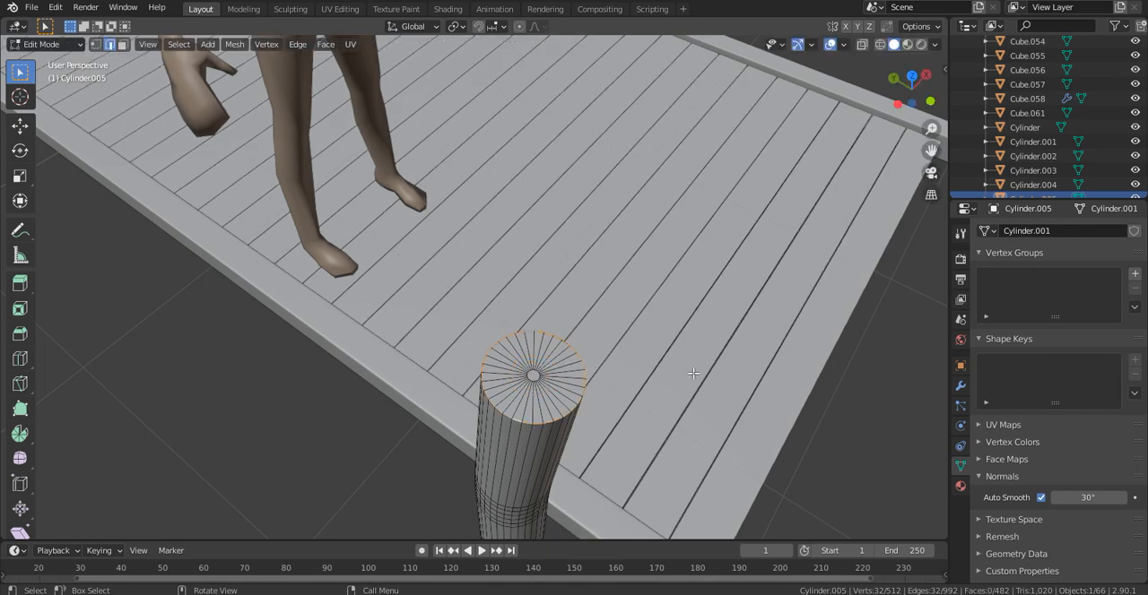
- Bevel the post's top rim with ten segments and a width of about 0.11 m
key(ctrl+b)
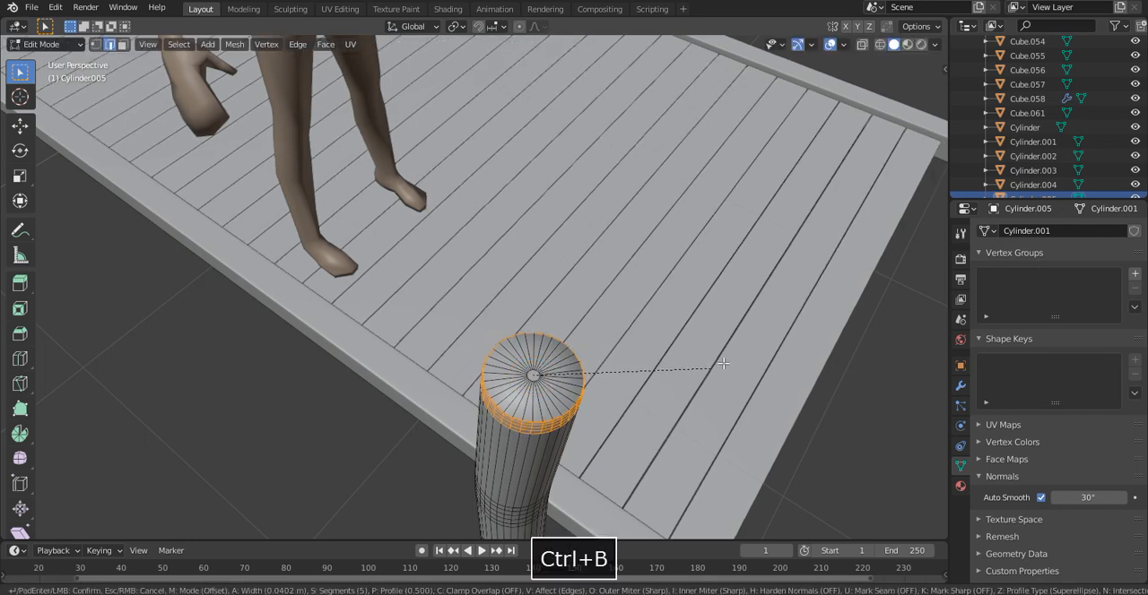
right_click(794, 322)
middle_drag(576, 330, 677, 186)
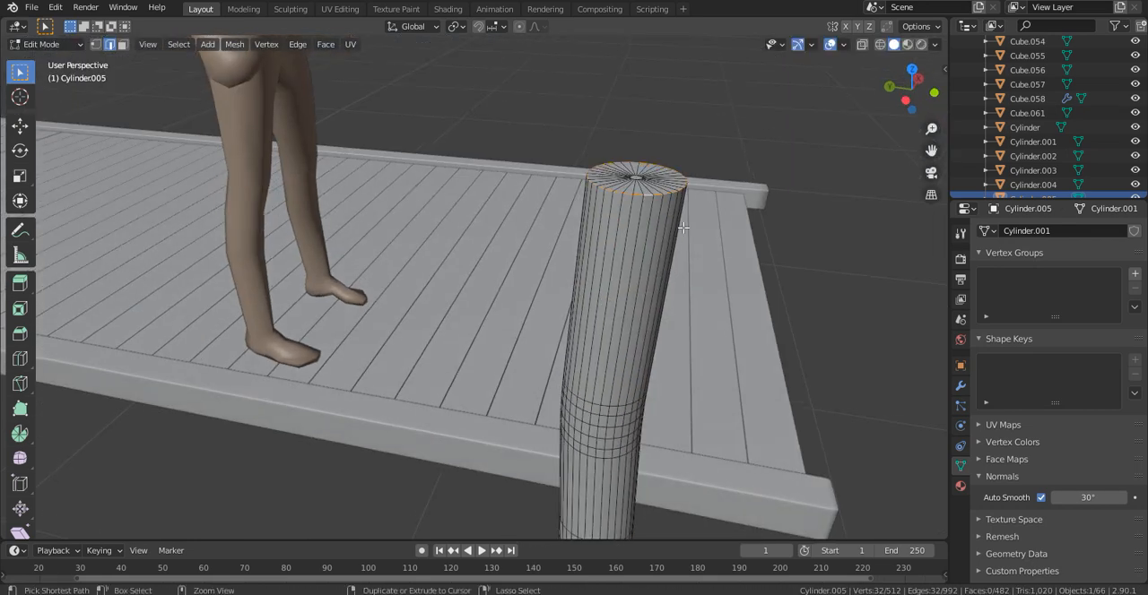
key(ctrl+b)
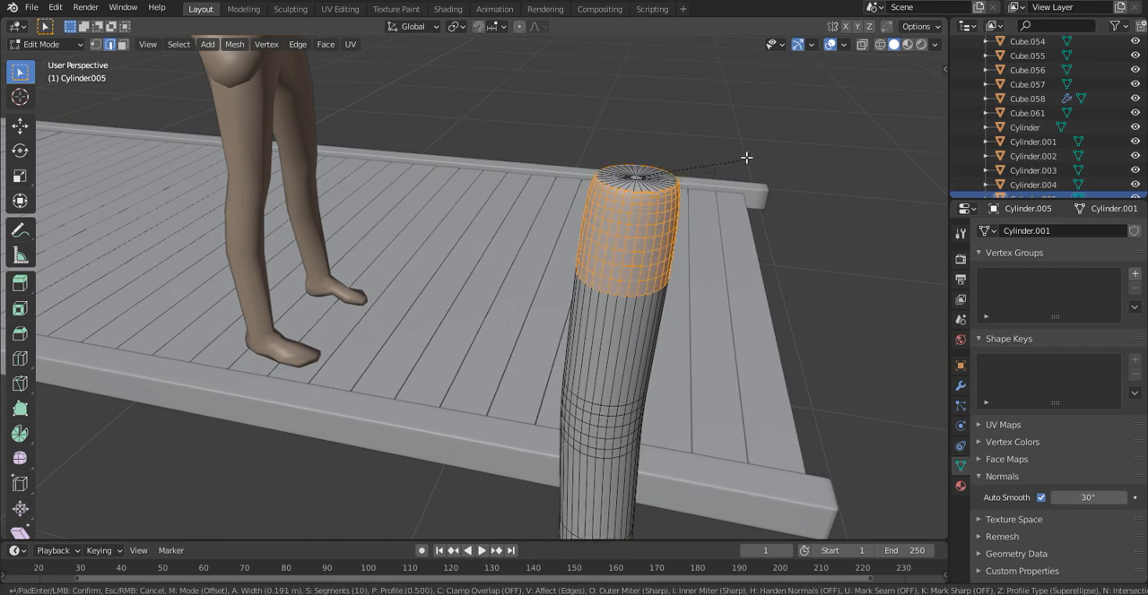
scroll(809, 125, up, 5)
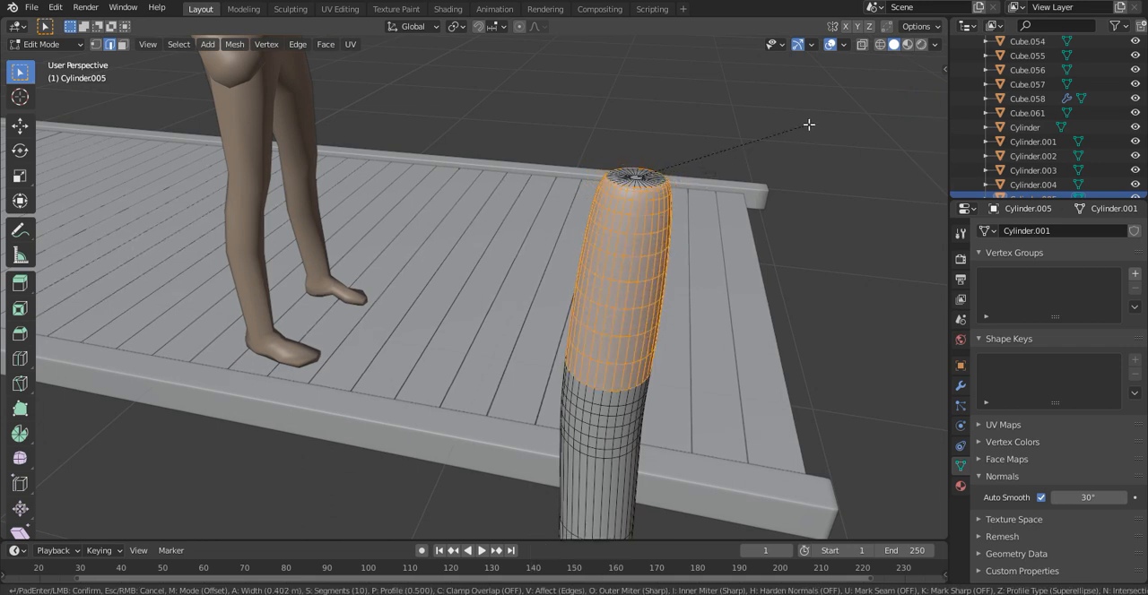
click(708, 162)
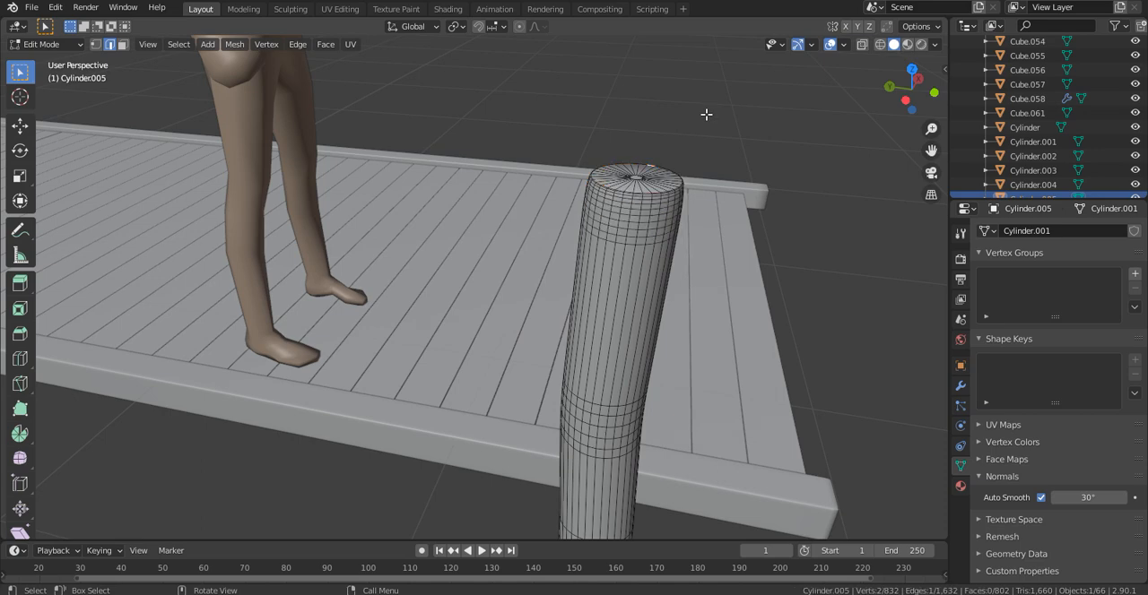
- Duplicate the finished post along the Y axis beside the walkway and rotate the copy about -169° around Z
key(Tab)
middle_drag(705, 114, 679, 94)
scroll(664, 92, down, 6)
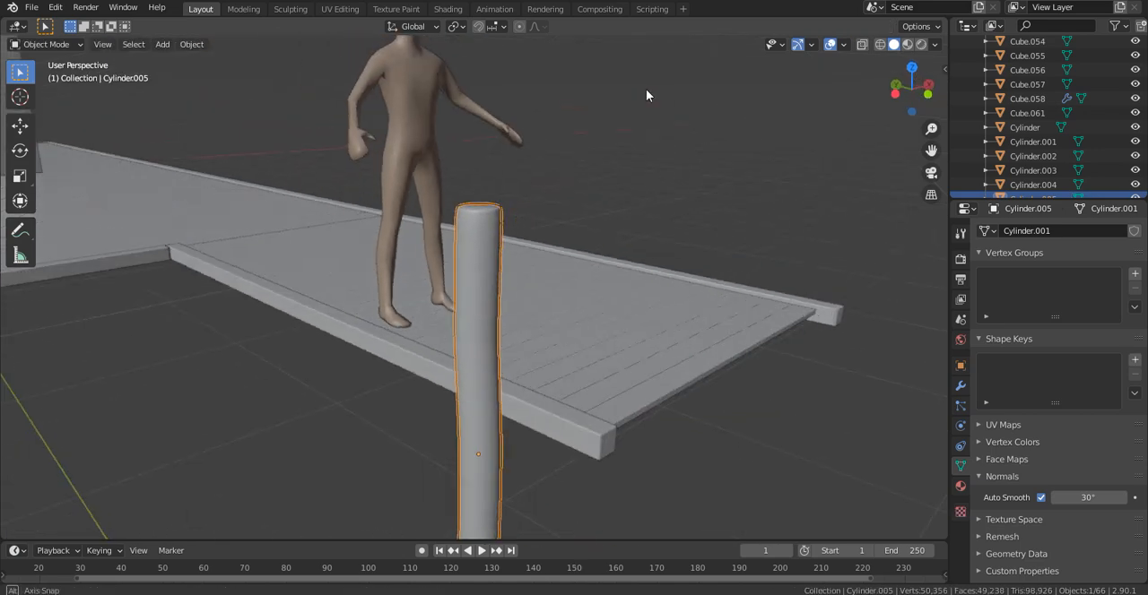
key(shift+d)
key(y)
click(439, 182)
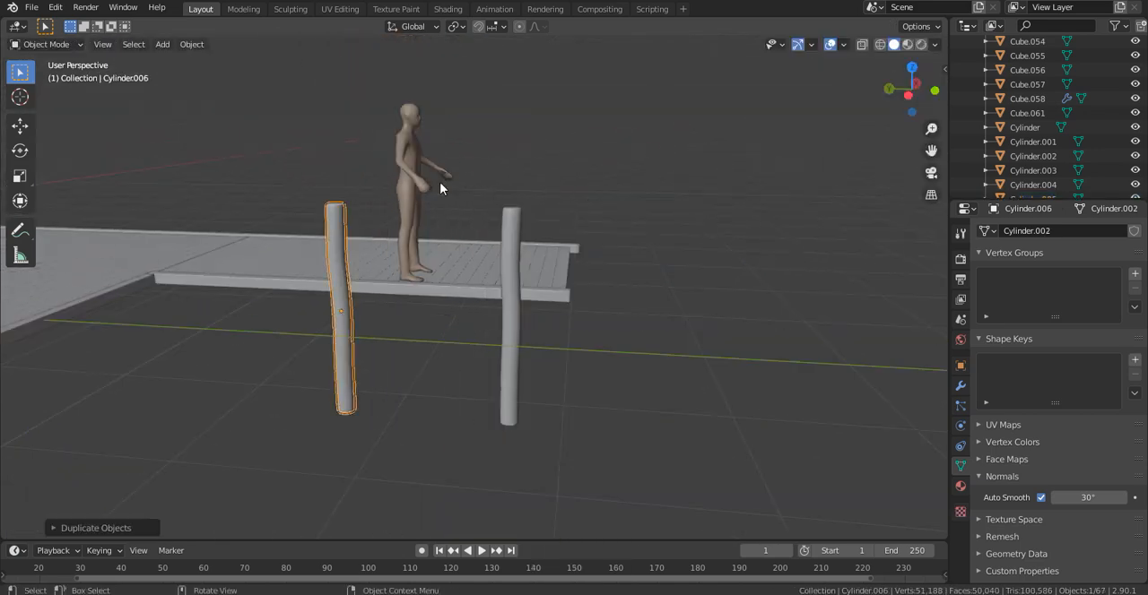
key(r)
key(z)
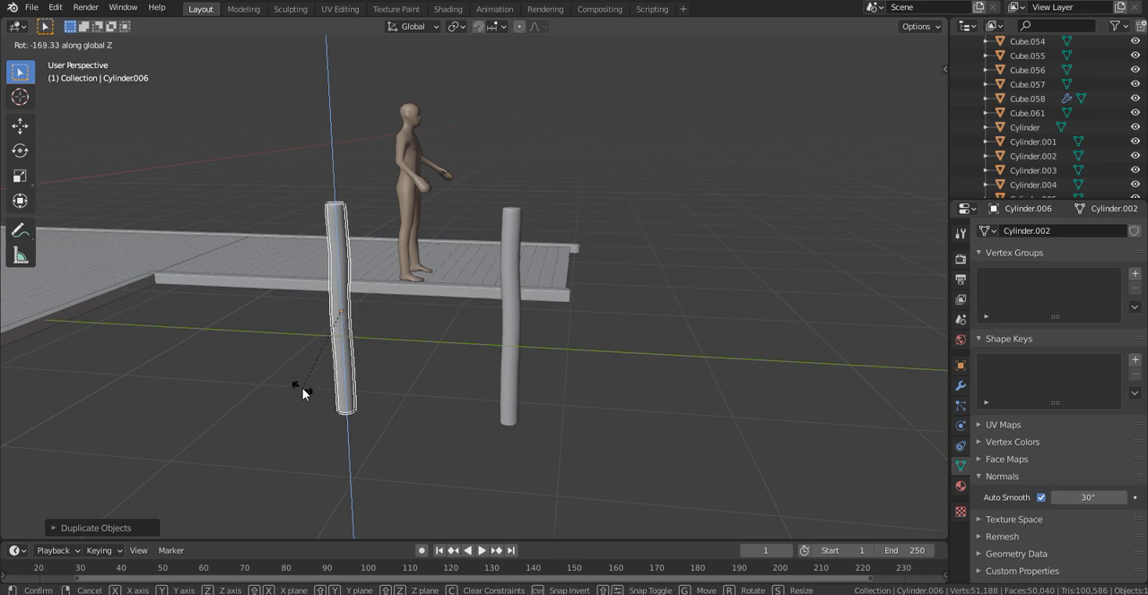
click(302, 393)
- Duplicate the rotated post along Y to the inner corner where walkway and deck meet, and turn the copy around Z
shift+middle_drag(418, 313, 607, 333)
key(shift+d)
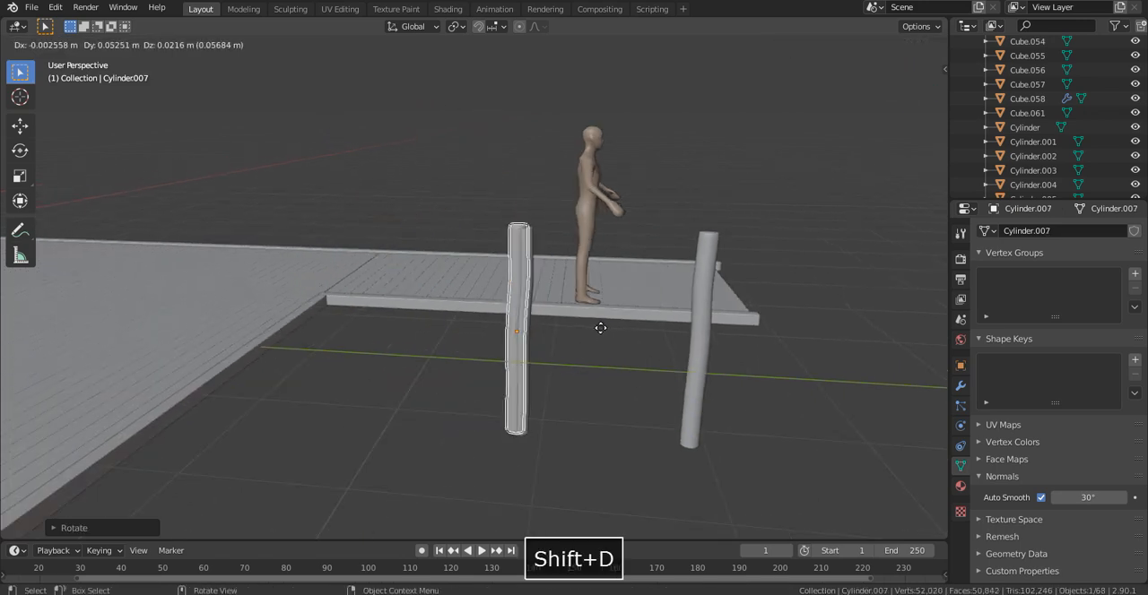
key(y)
click(425, 316)
key(r)
key(z)
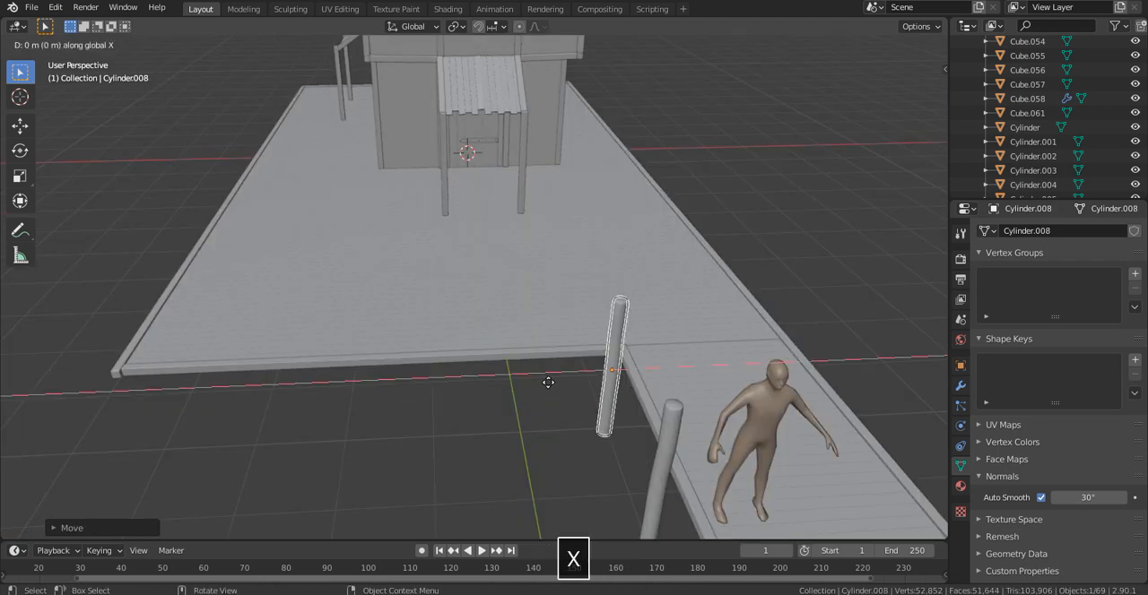
- Set two successive post copies along the X axis beside the deck's front edge and rotate the farther one around Z
click(466, 400)
key(shift+d)
key(x)
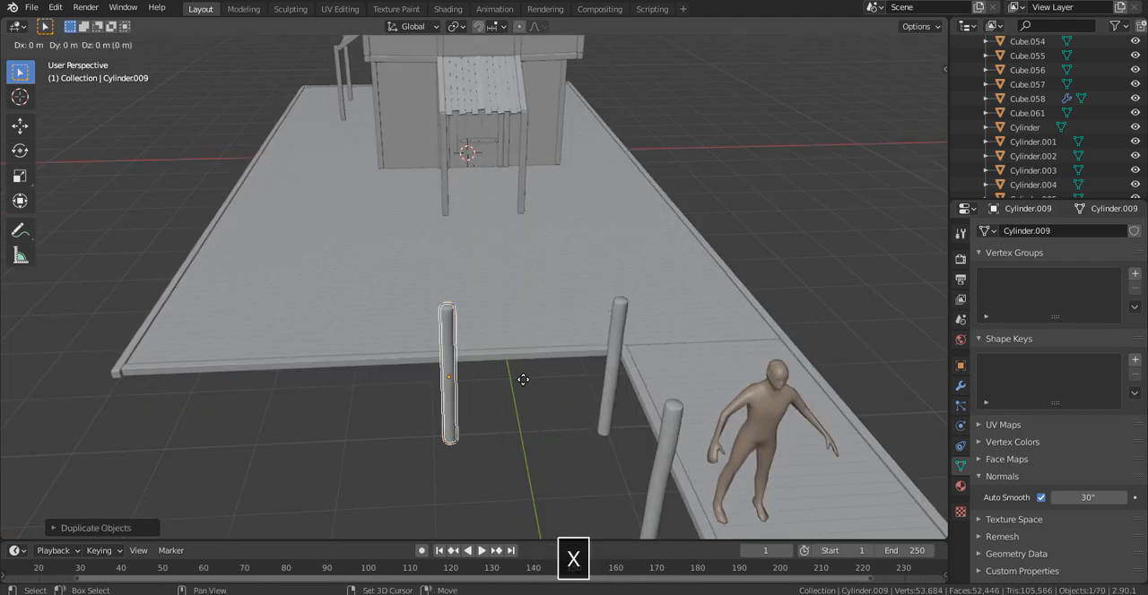
click(393, 383)
key(r)
key(z)
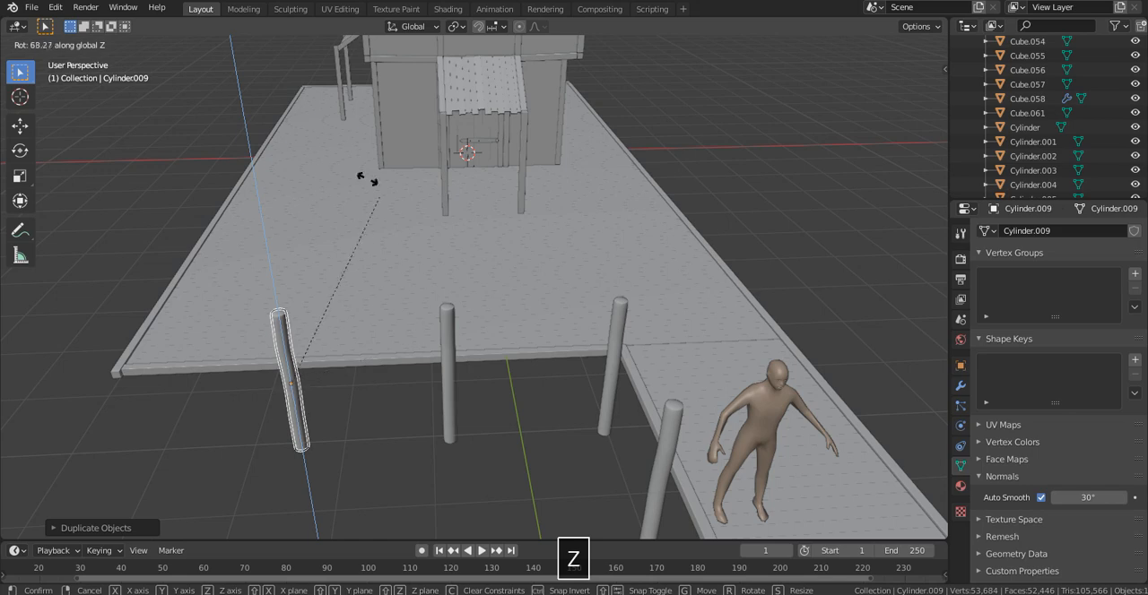
click(859, 72)
- Rotate the middle front post around Z and duplicate it about -4.05 m along X to the deck's outer corner
click(430, 404)
click(451, 389)
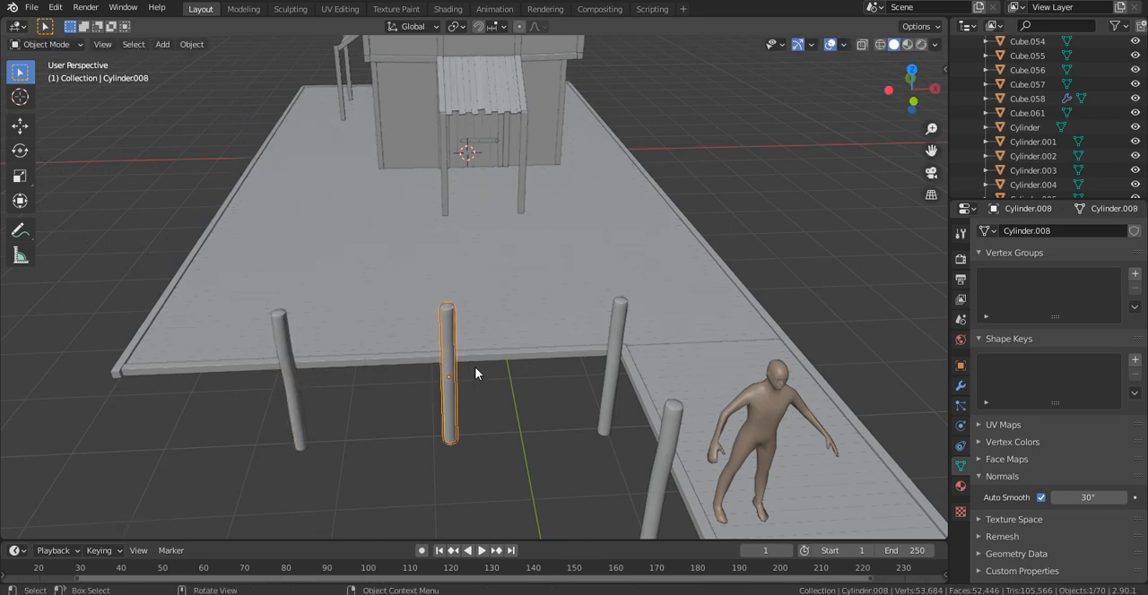
key(r)
key(z)
click(475, 450)
key(shift+d)
key(x)
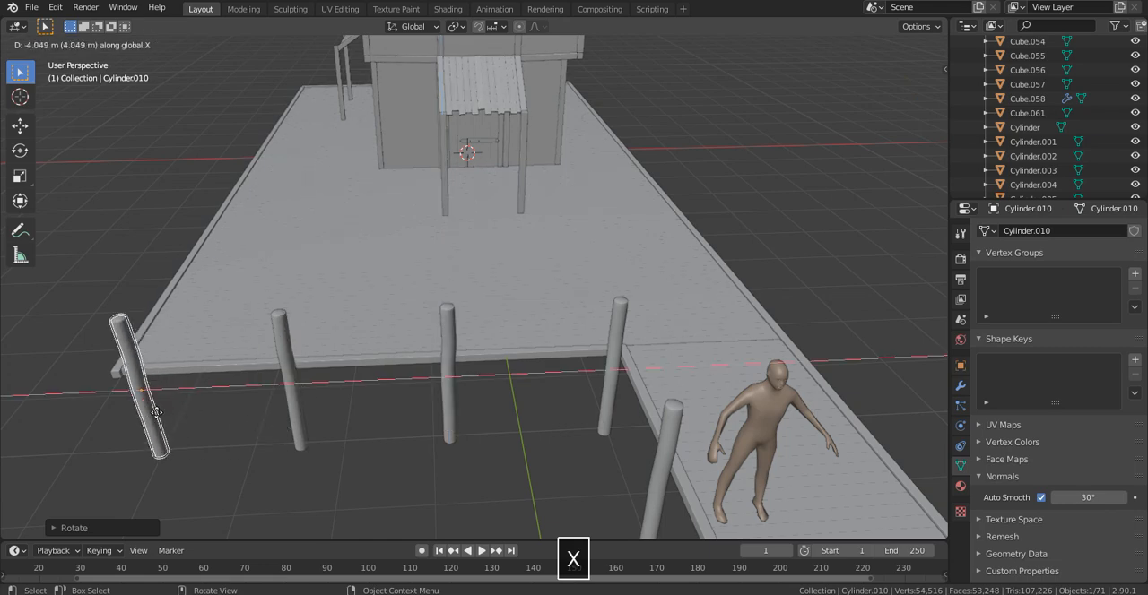
click(155, 412)
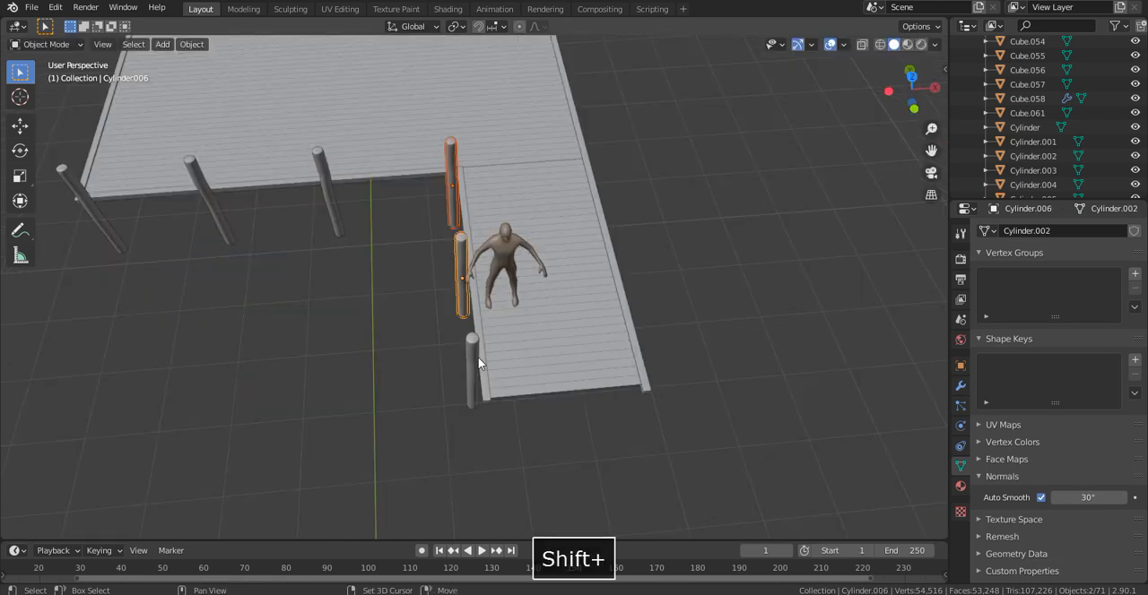
- Duplicate the three walkway posts about 2.5 m along X to the walkway's opposite side
shift+click(478, 357)
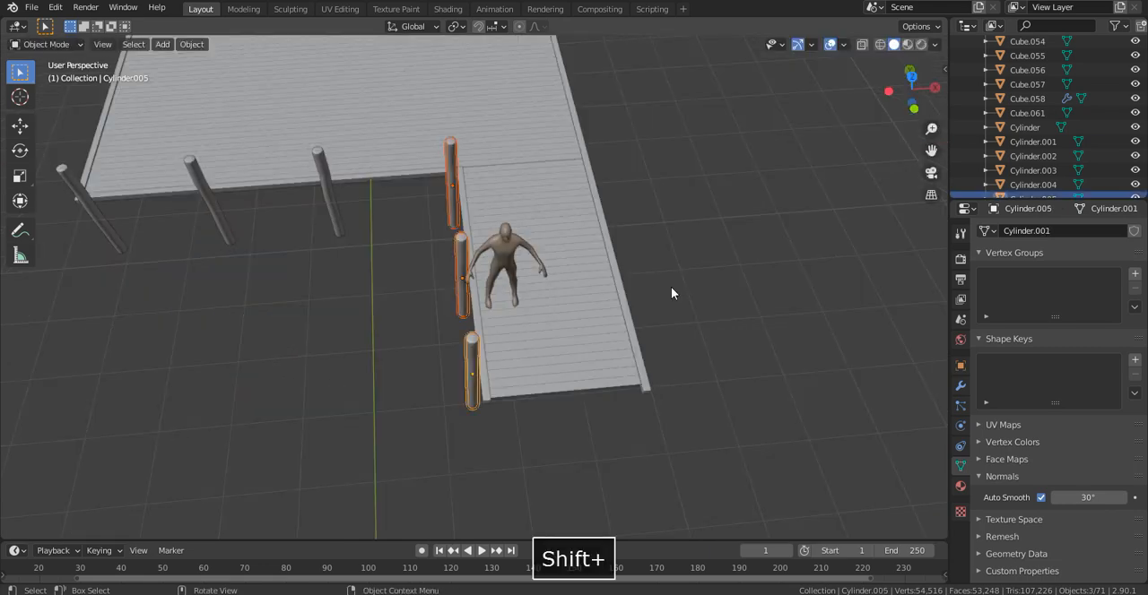
scroll(671, 287, up, 3)
key(shift+d)
key(x)
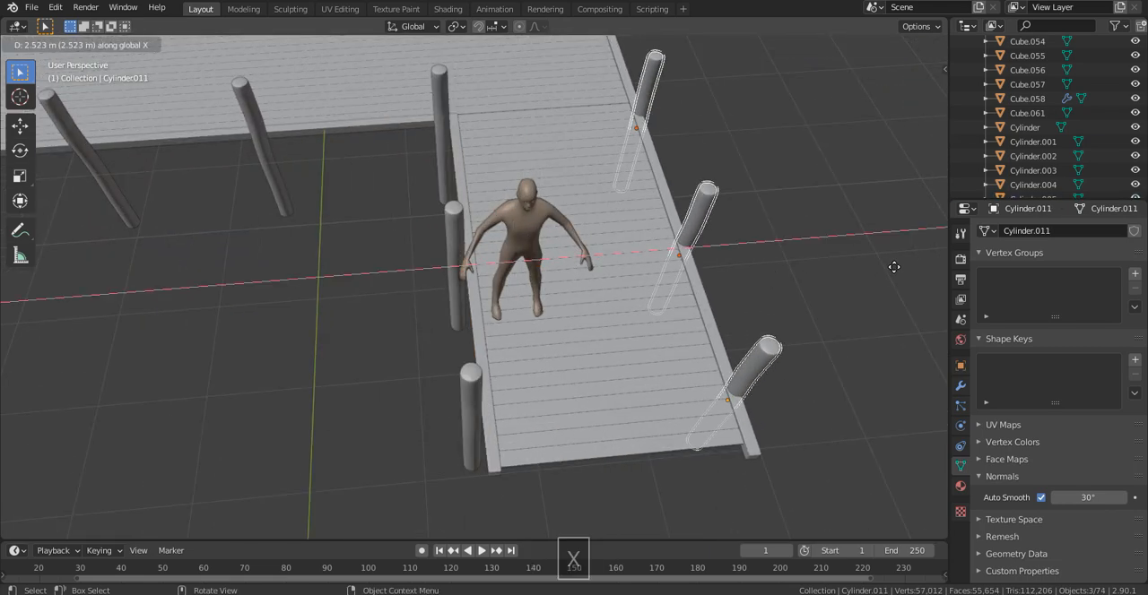
click(902, 266)
- Duplicate the three opposite-side posts about 6.18 m along Y beside the house deck and repeat the duplication once
key(shift+d)
key(x)
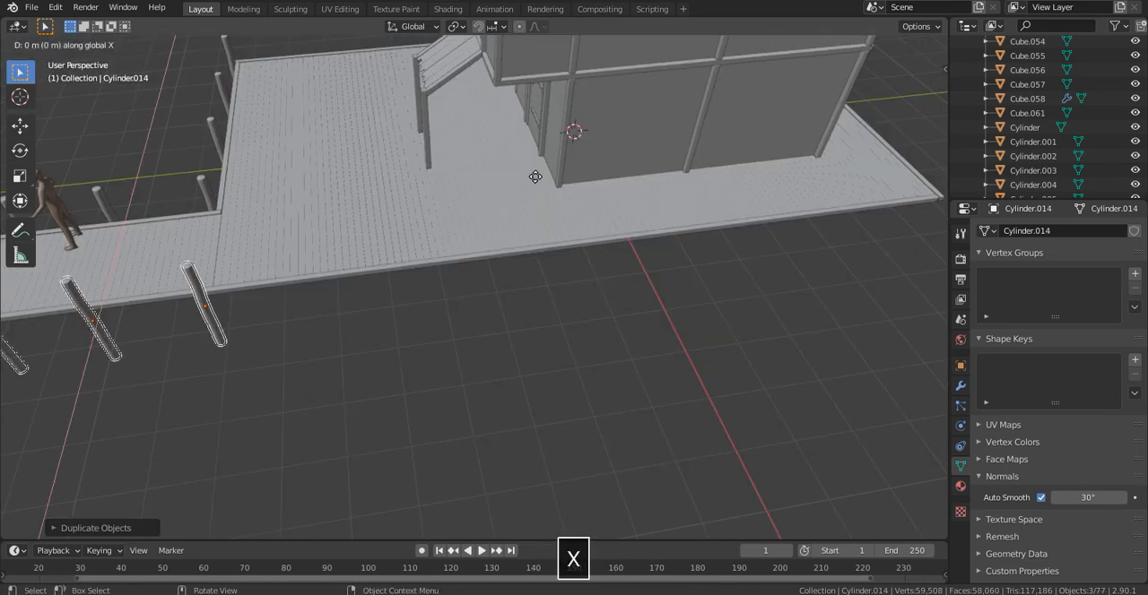
key(y)
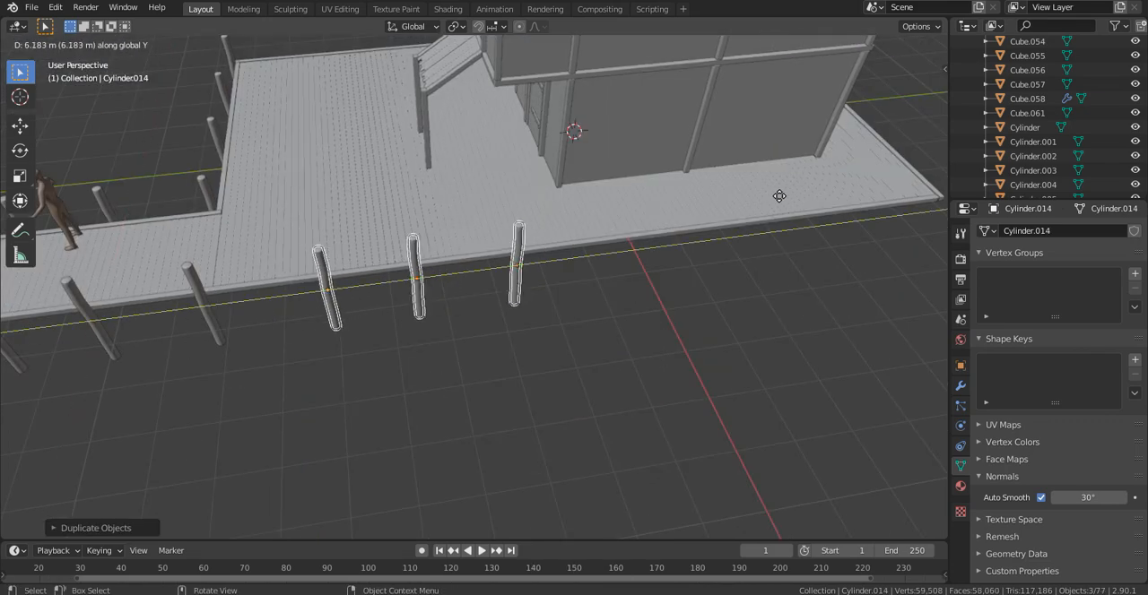
click(779, 195)
key(shift+r)
- Duplicate the second-to-last post on the deck's long side about 4.77 m along Y to the rear corner
middle_drag(625, 235, 494, 196)
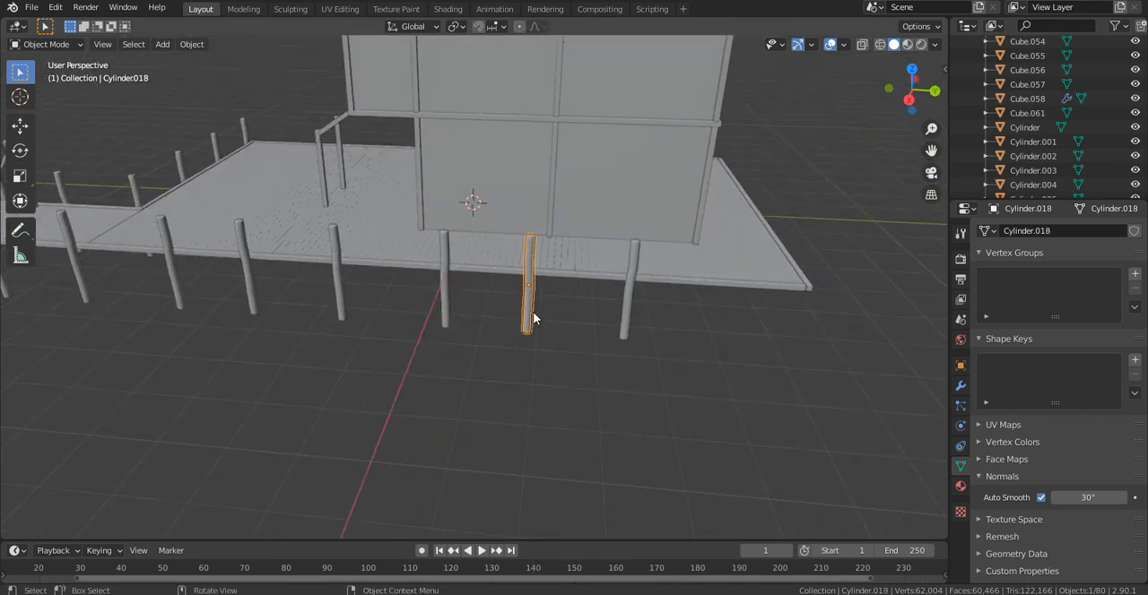
key(shift+d)
key(x)
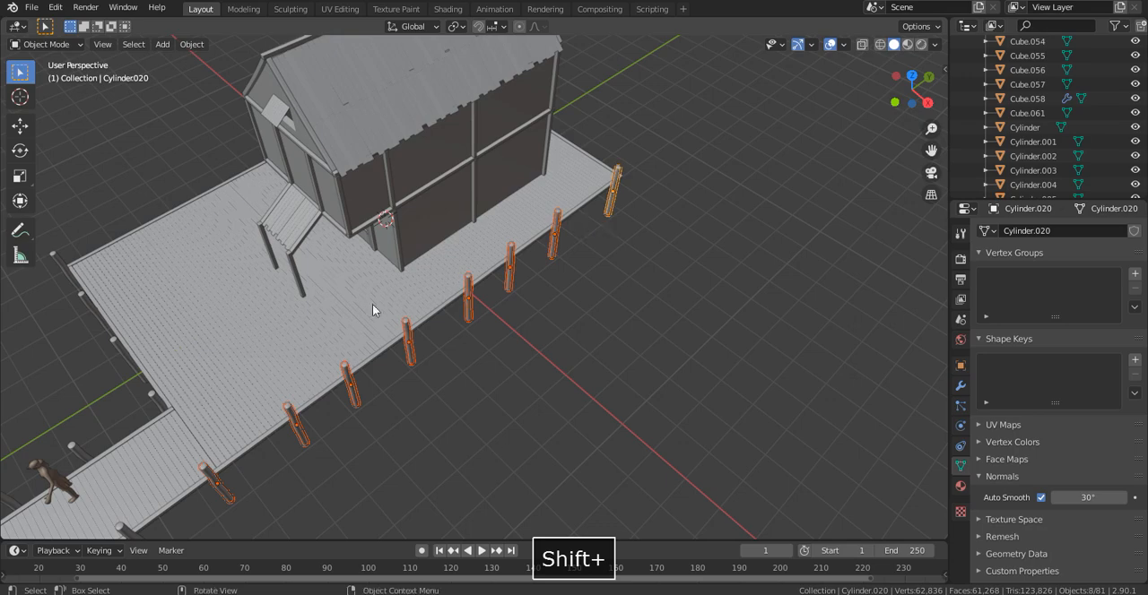
- Duplicate the eight posts along the deck's long side about -9.2 m along X to the opposite side
middle_drag(373, 305, 505, 288)
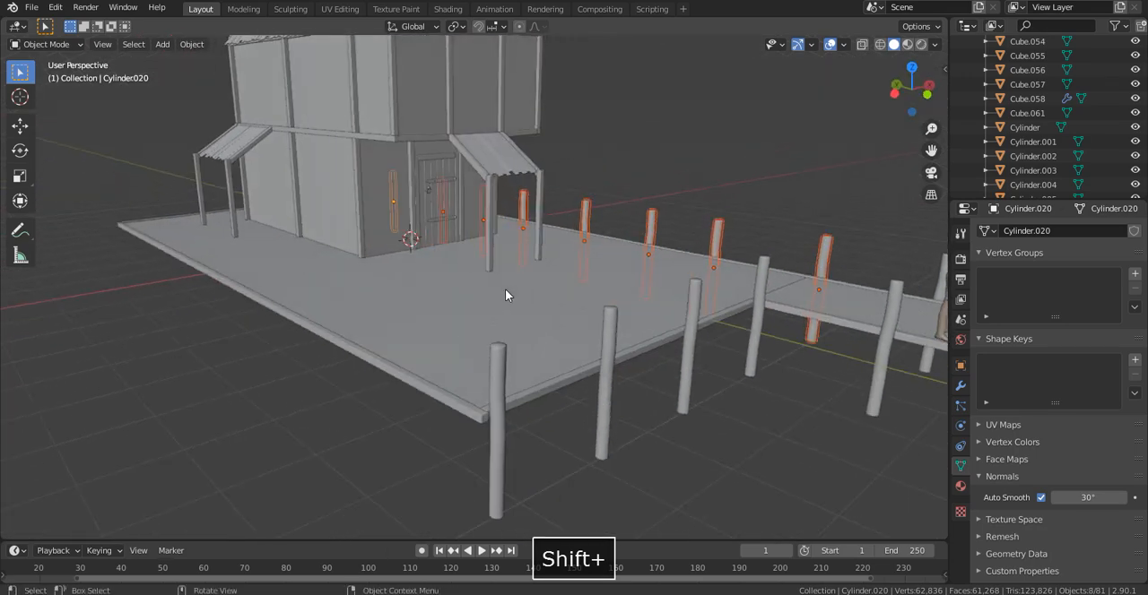
key(shift+d)
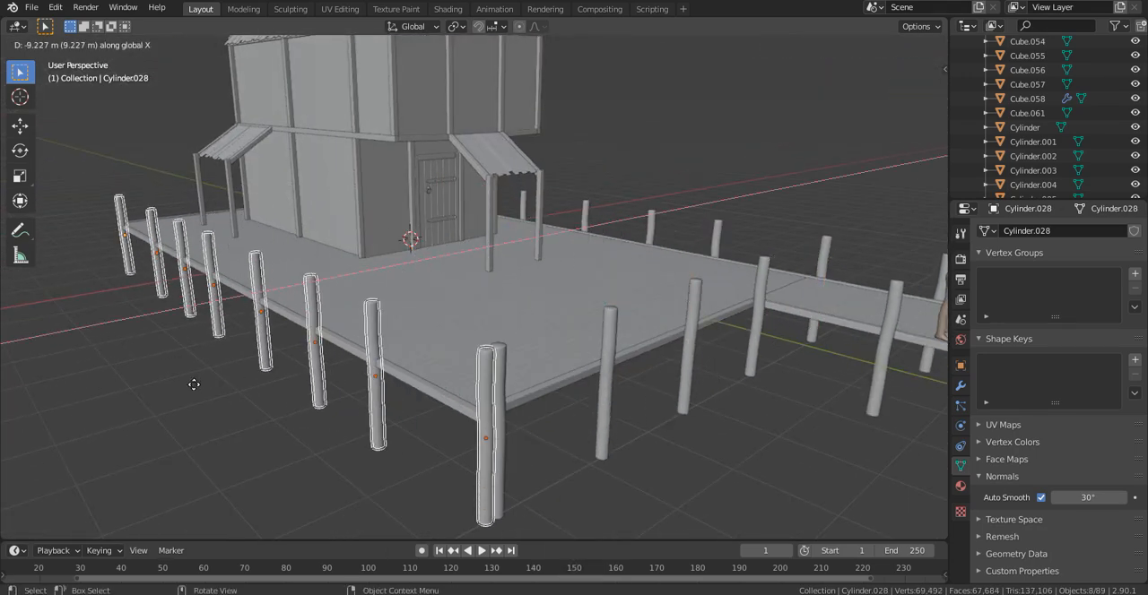
click(214, 373)
- Delete the surplus post copy that crowds the existing post at the deck's front corner
middle_drag(213, 374, 504, 412)
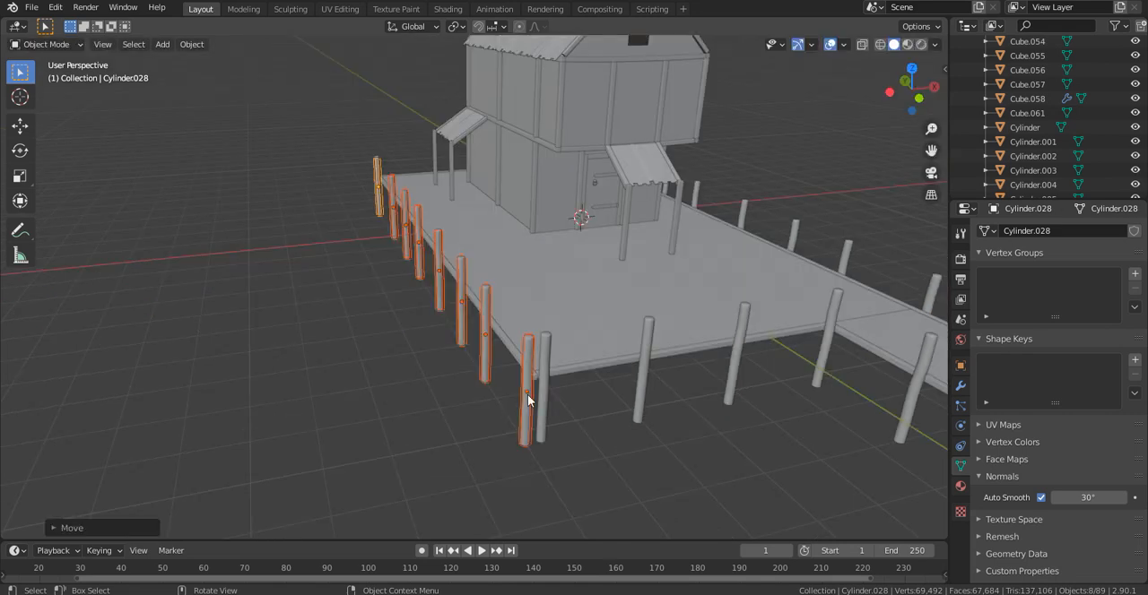
click(527, 395)
key(x)
click(511, 395)
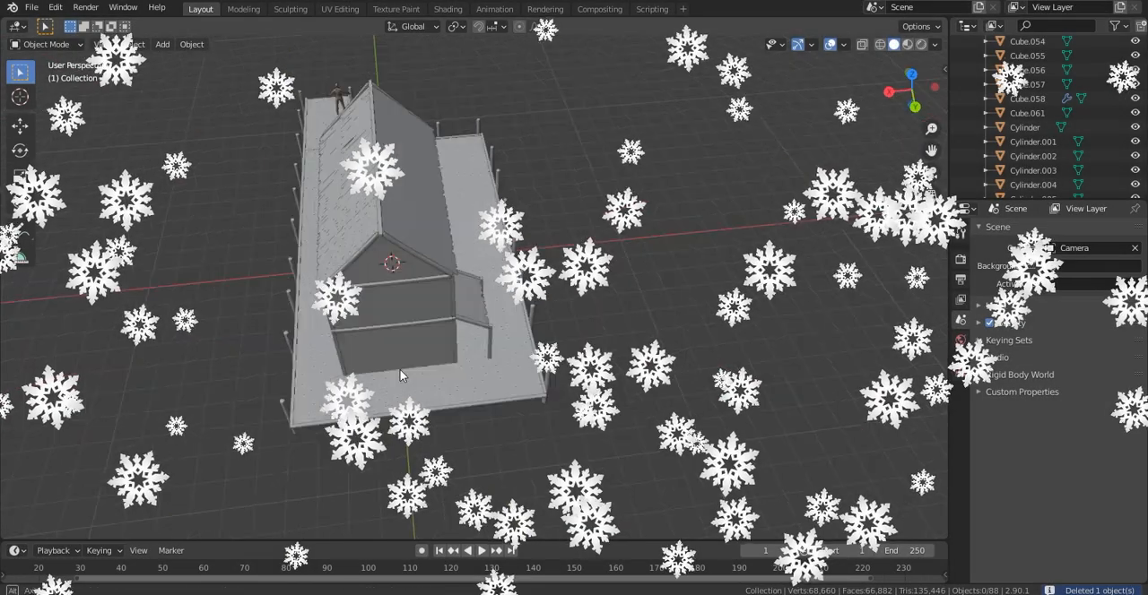
- Duplicate the post at the walkway's inner corner along the Y axis toward the rear edge of the deck
middle_drag(401, 375, 610, 143)
click(607, 132)
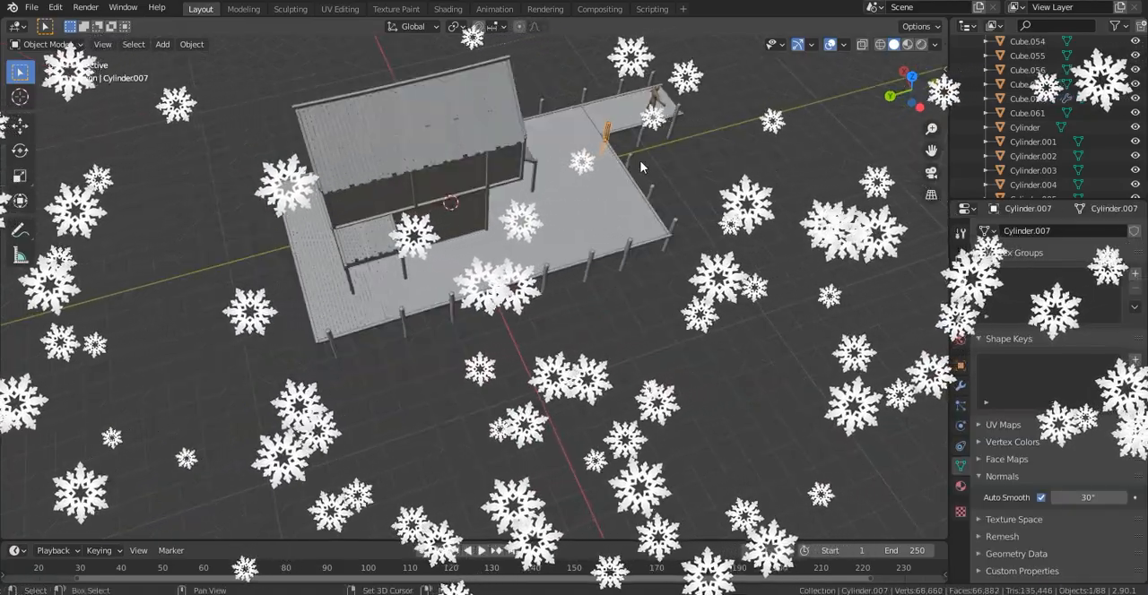
key(shift+d)
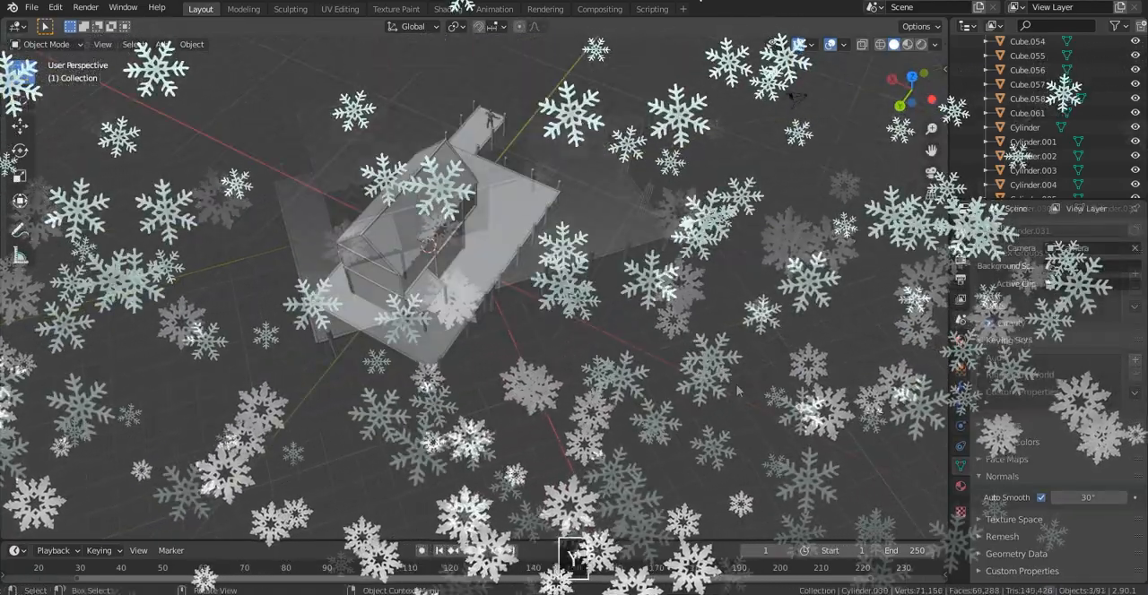
key(Delete)
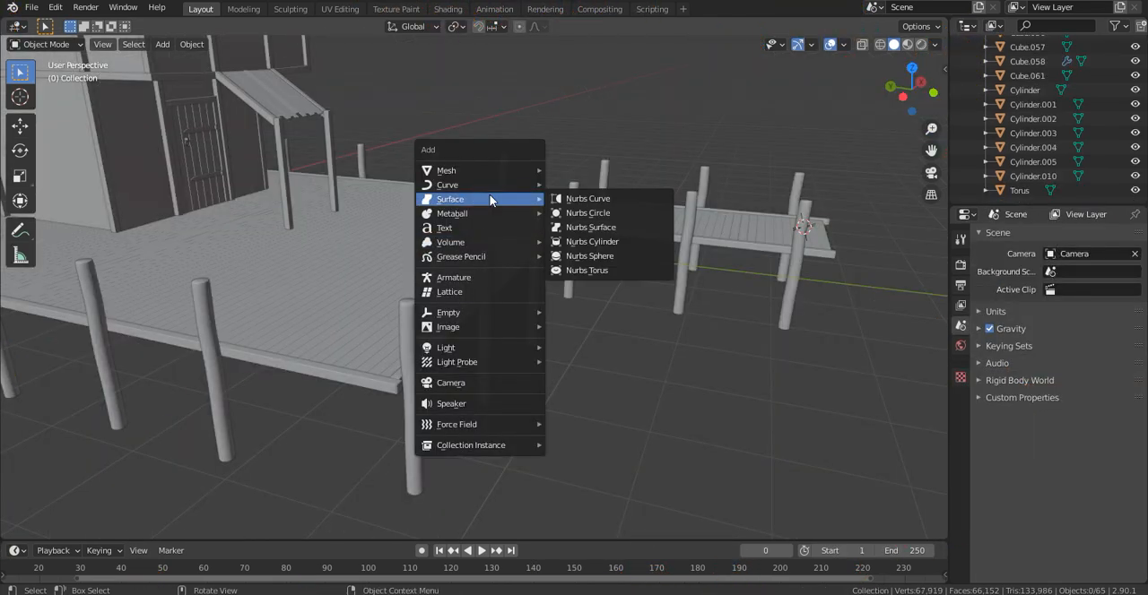
- Add a Bezier curve at the walkway's end post and rotate it around Z to run parallel to the walkway
mouse_move(501, 183)
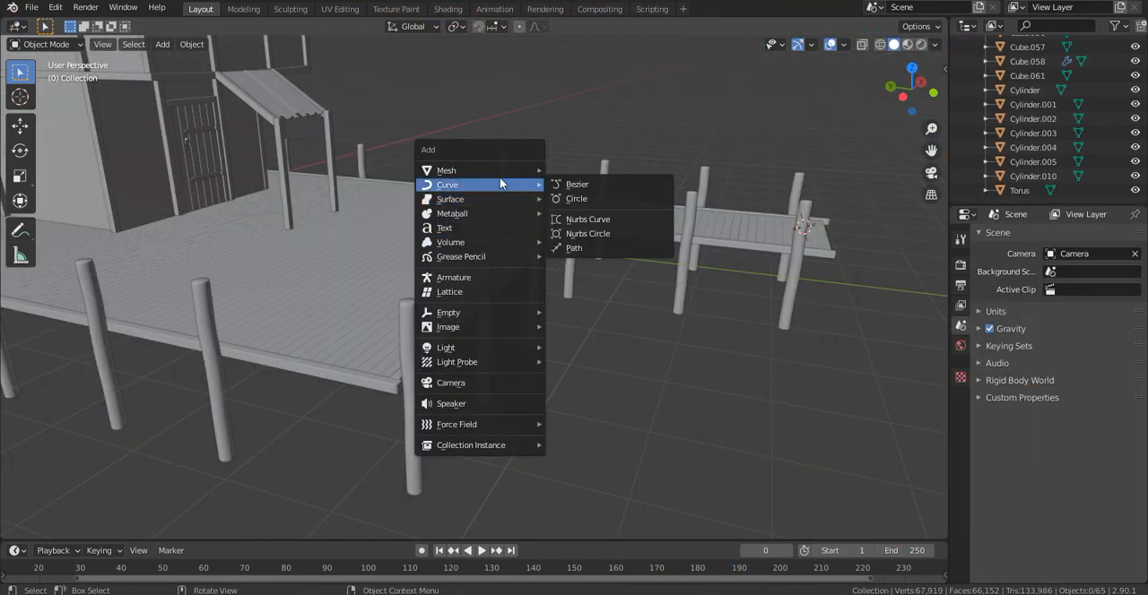
click(577, 186)
shift+middle_drag(874, 207, 620, 238)
key(grave)
click(903, 383)
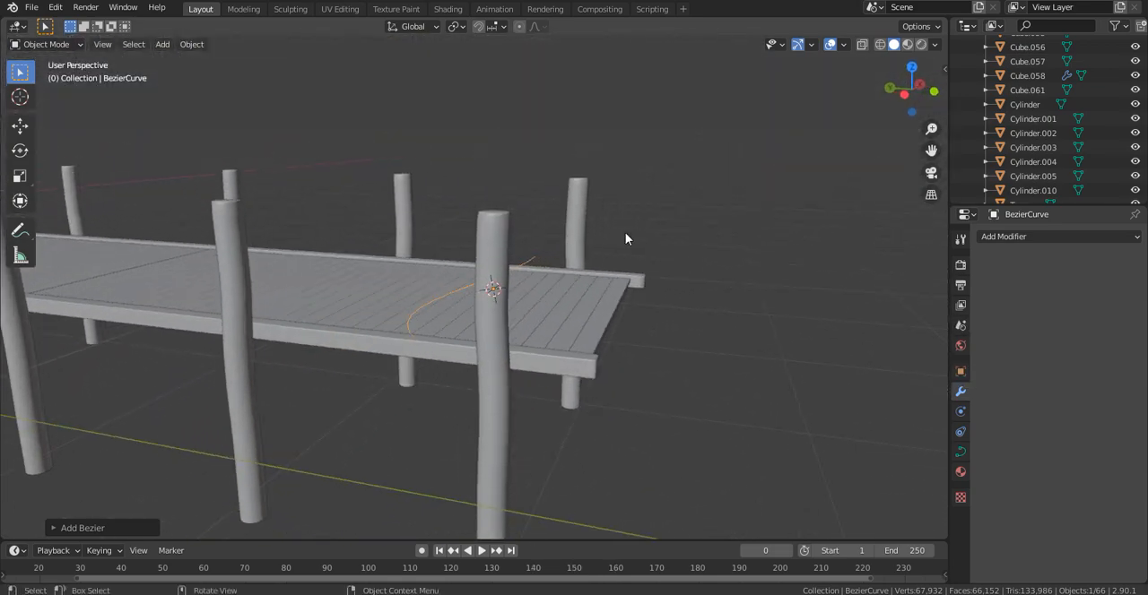
key(r)
key(z)
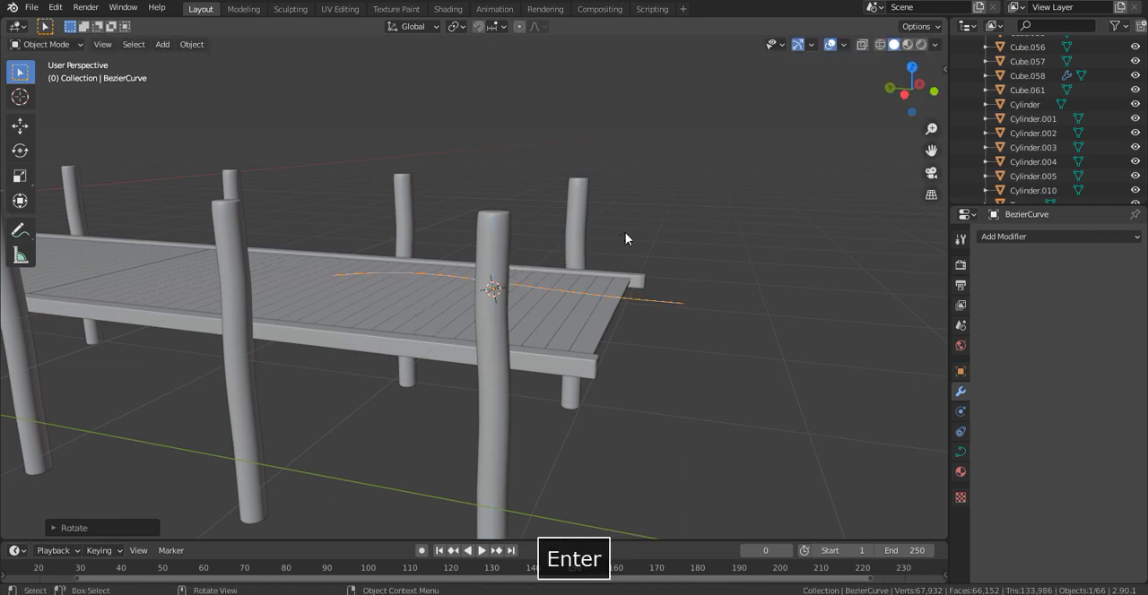
- Rotate the Bezier curve around the global Y axis in two passes, using -90° for the final turn, so it bulges away from the walkway
key(r)
key(x)
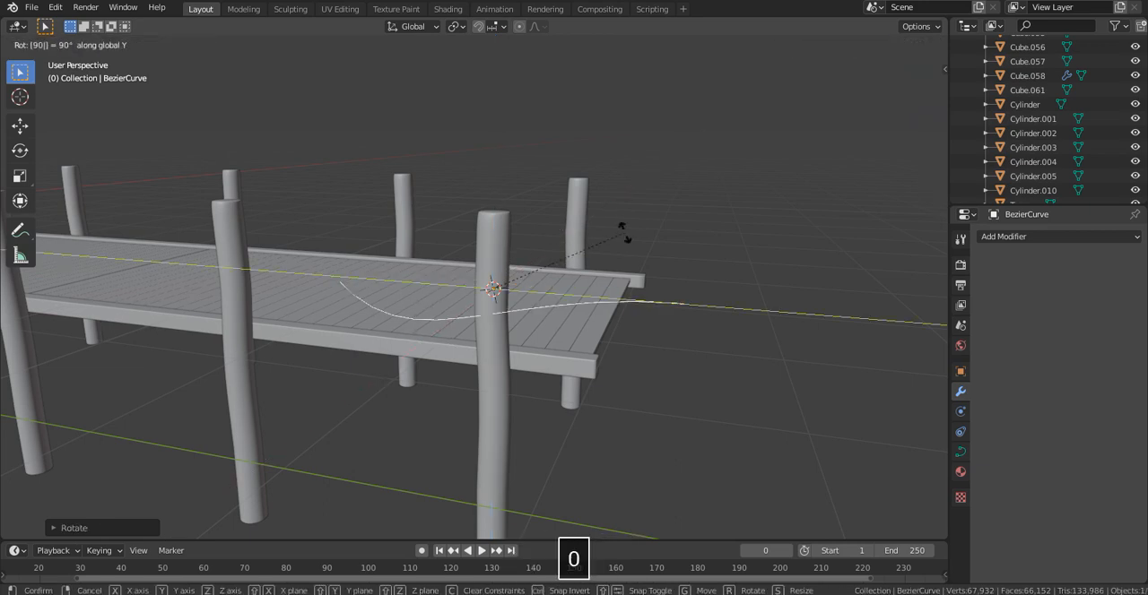
key(BackSpace)
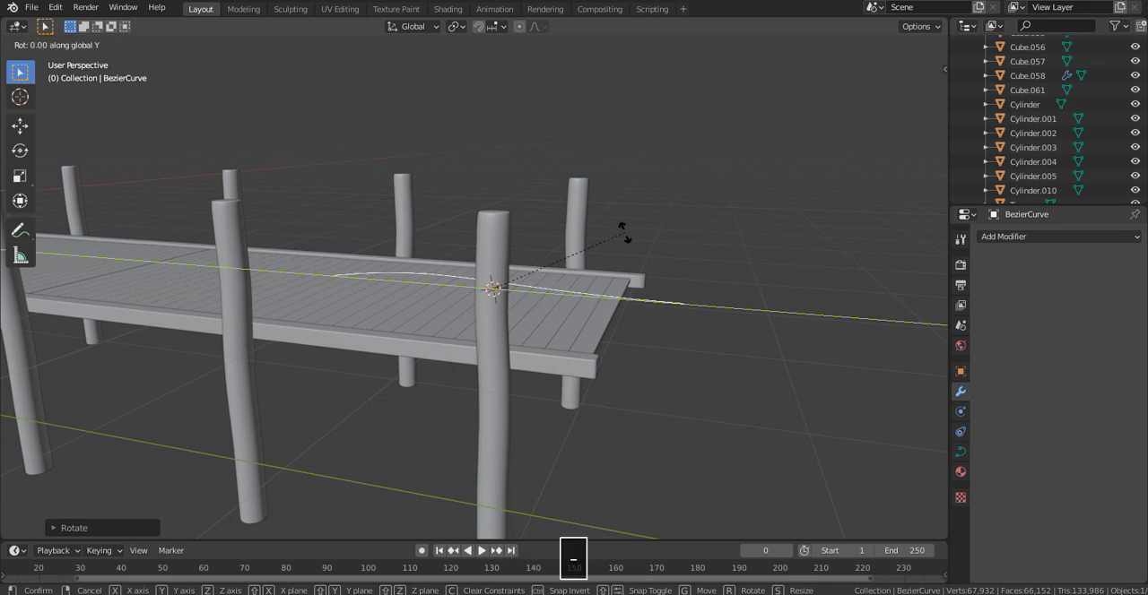
key(Return)
middle_drag(581, 238, 529, 259)
key(r)
key(x)
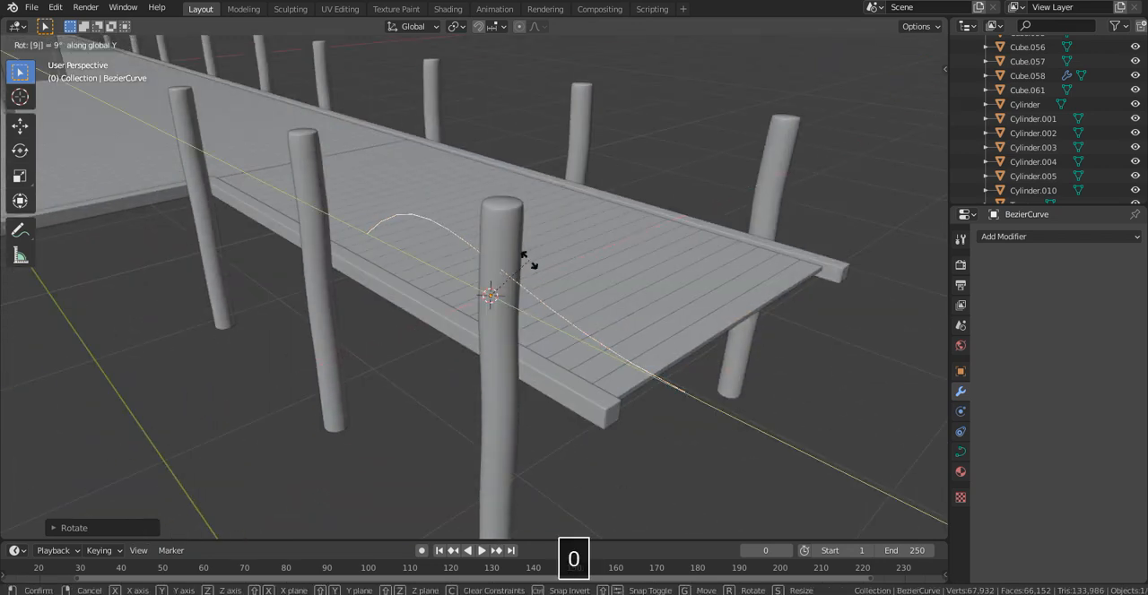
key(BackSpace)
key(BackSpace)
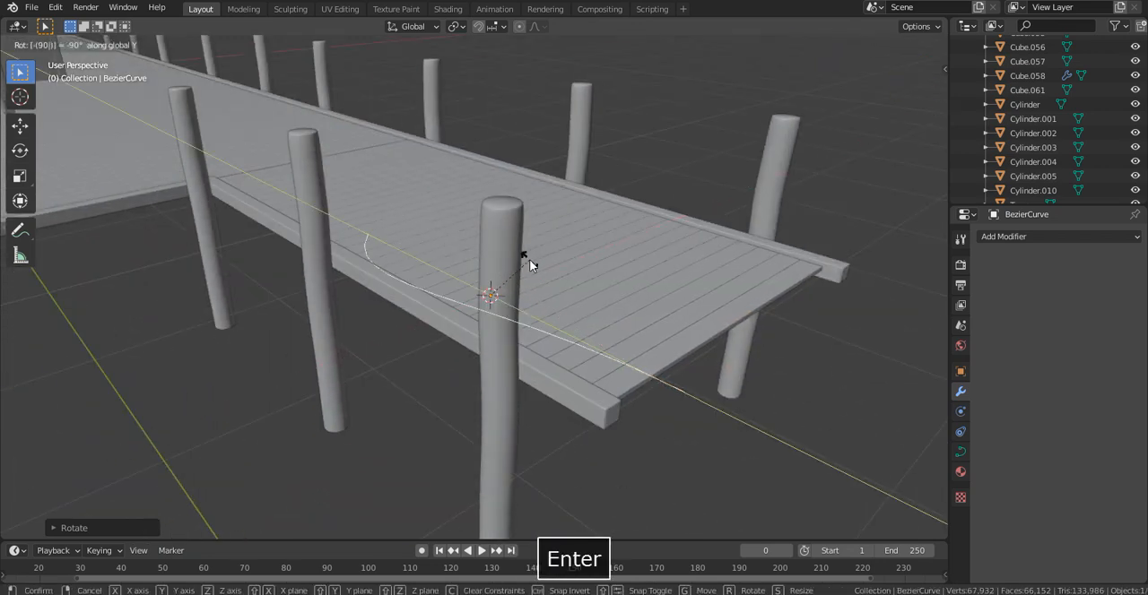
- Move the Bezier curve along X to the walkway's edge and about 0.75 m along Y so its end meets the end post
middle_drag(454, 294, 677, 294)
key(g)
key(y)
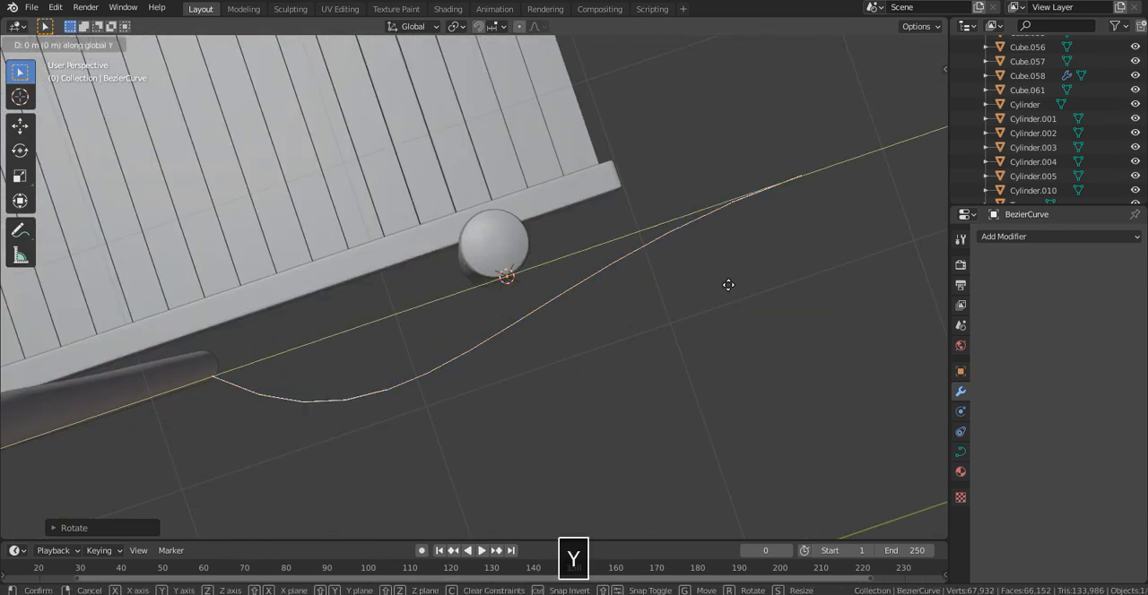
click(678, 255)
key(g)
key(x)
key(y)
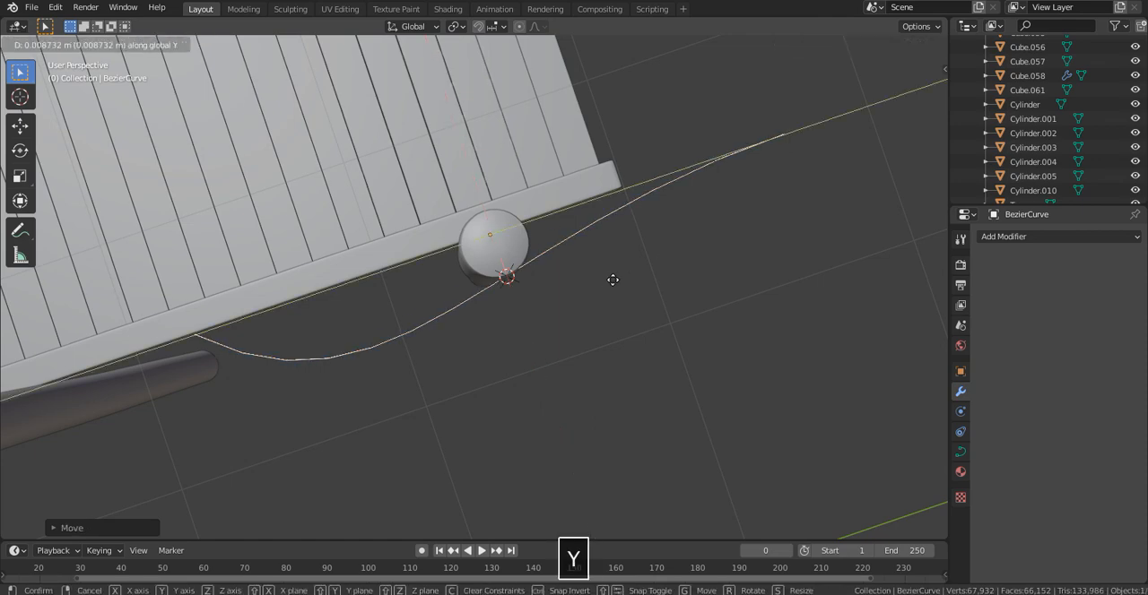
- Move the Bezier curve along X in small adjustments to line it up with the walkway's edge at the end post
click(459, 334)
middle_drag(526, 307, 595, 249)
key(g)
key(x)
click(608, 305)
key(g)
key(x)
click(650, 237)
scroll(650, 237, down, 5)
scroll(575, 262, up, 5)
scroll(575, 262, up, 2)
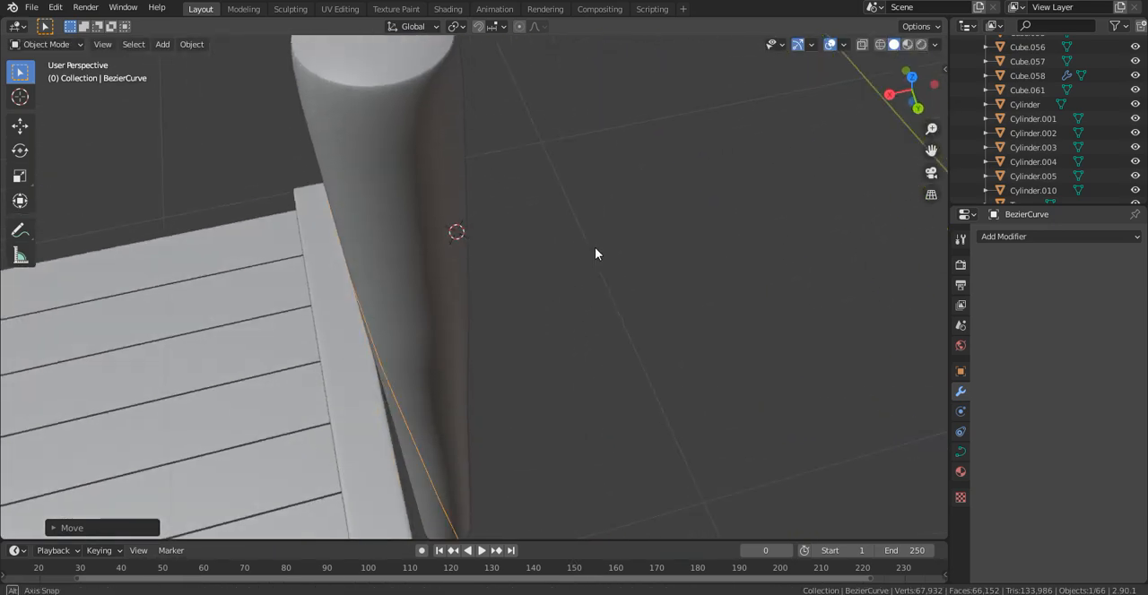
key(g)
key(x)
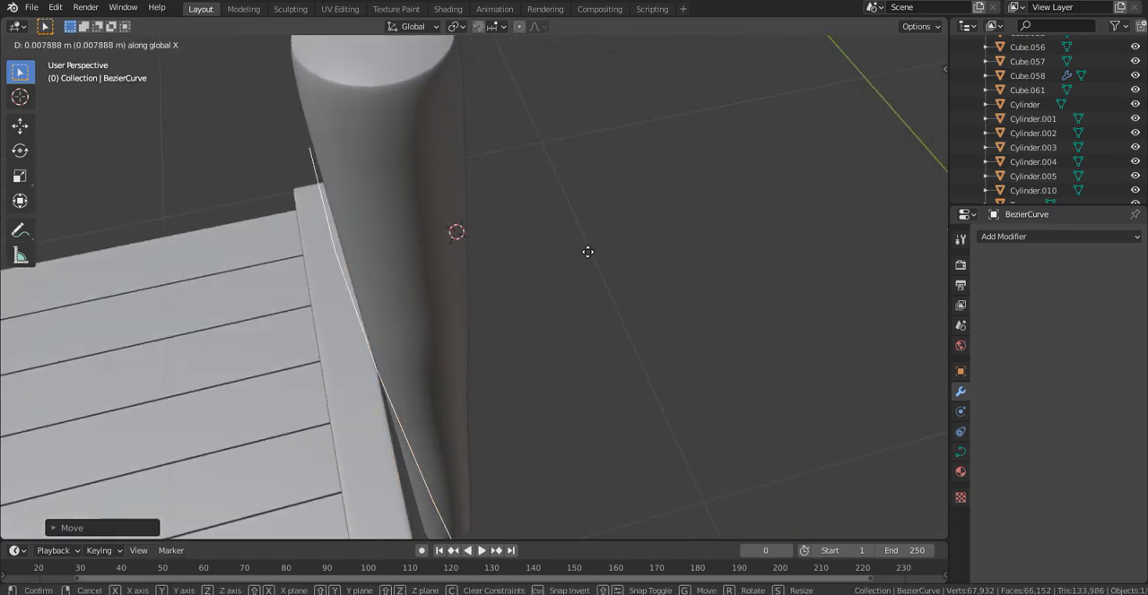
click(587, 252)
- In Edit Mode from top view, move the curve's far control point against the second walkway post
scroll(587, 252, down, 6)
key(Tab)
key(KP_7)
scroll(588, 252, up, 4)
key(g)
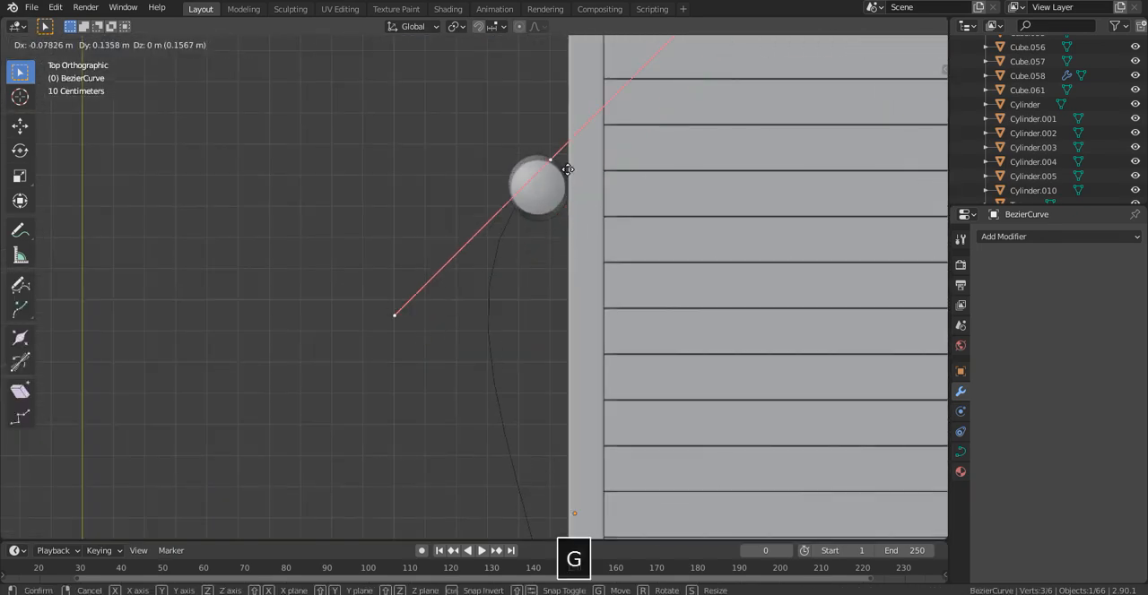
click(553, 156)
- Rotate the curve's starting control point about 15° and move it toward the walkway's end post
scroll(553, 156, down, 5)
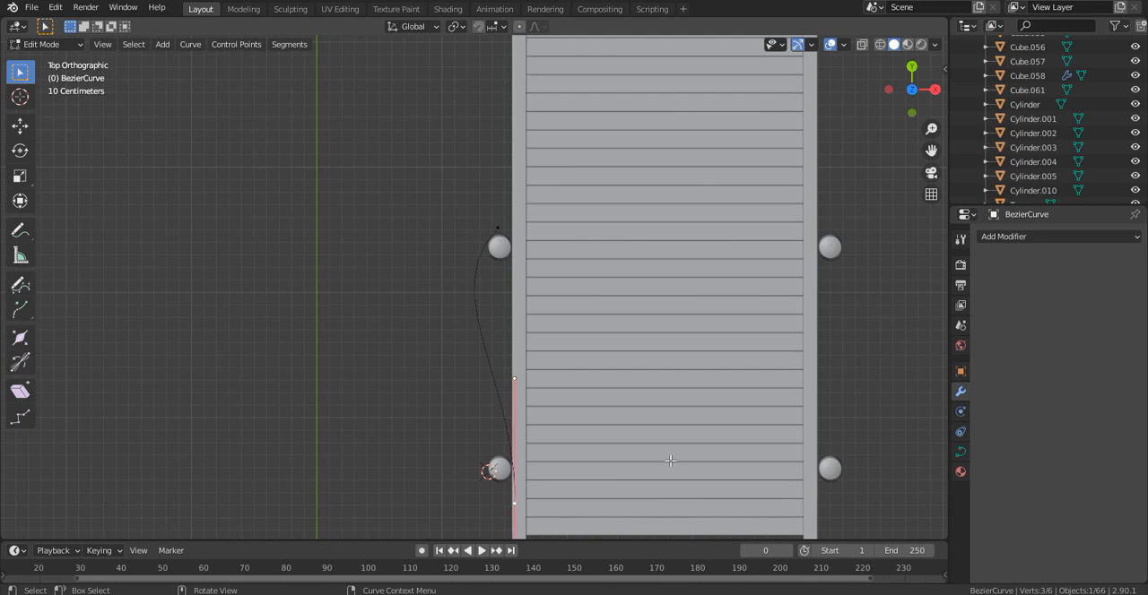
key(r)
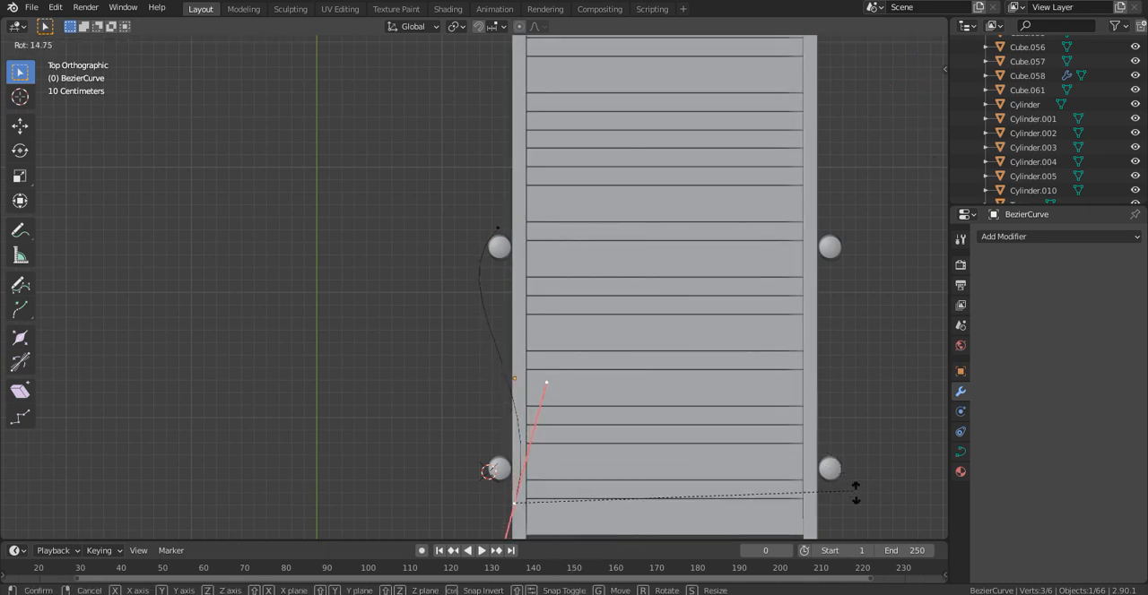
click(620, 434)
key(g)
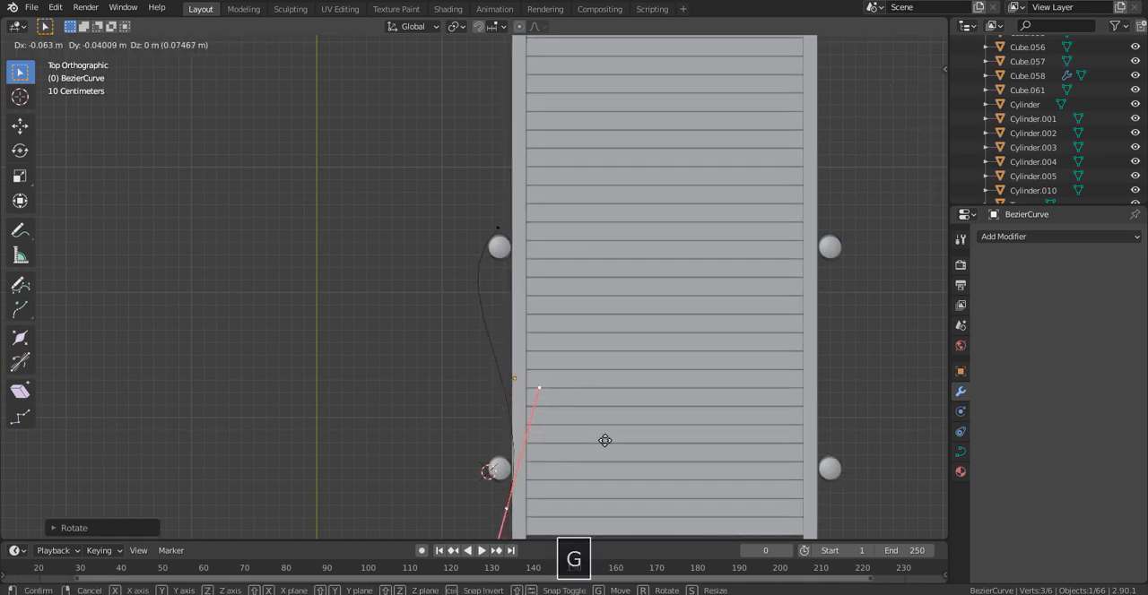
click(607, 440)
- Extrude the curve from the second walkway post to the inner corner post, and rotate and move the new control point there
shift+middle_drag(608, 206, 607, 310)
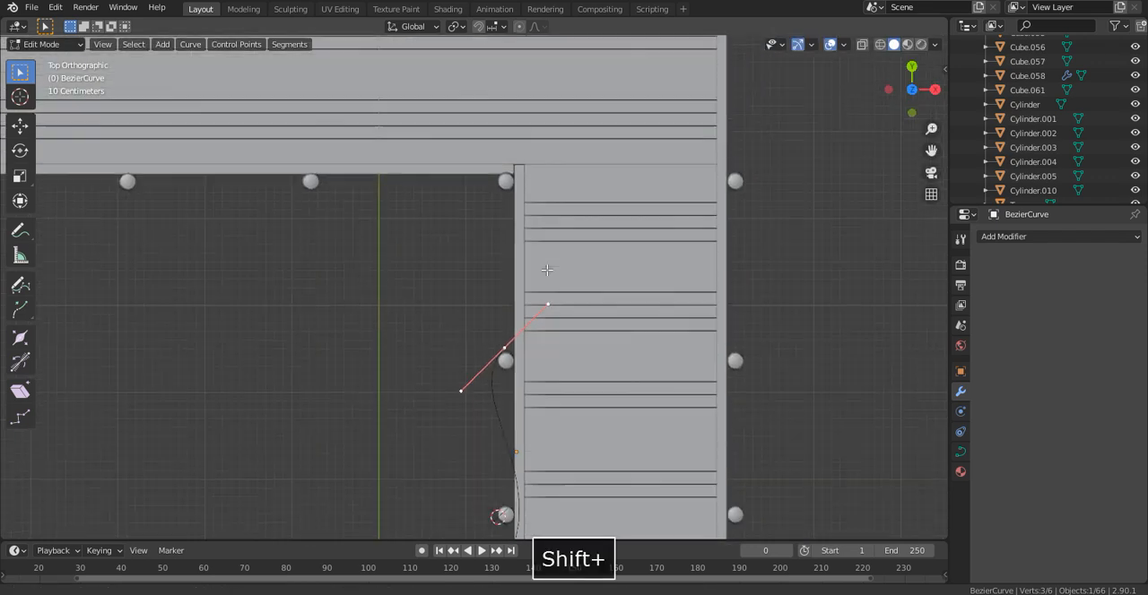
scroll(607, 233, up, 2)
key(e)
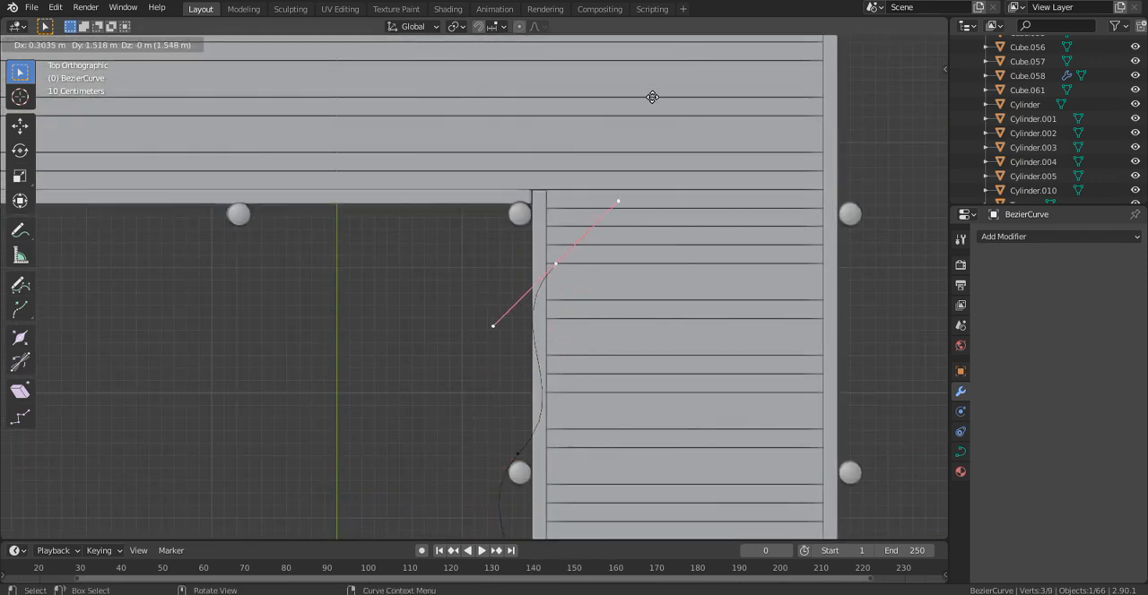
click(647, 537)
key(r)
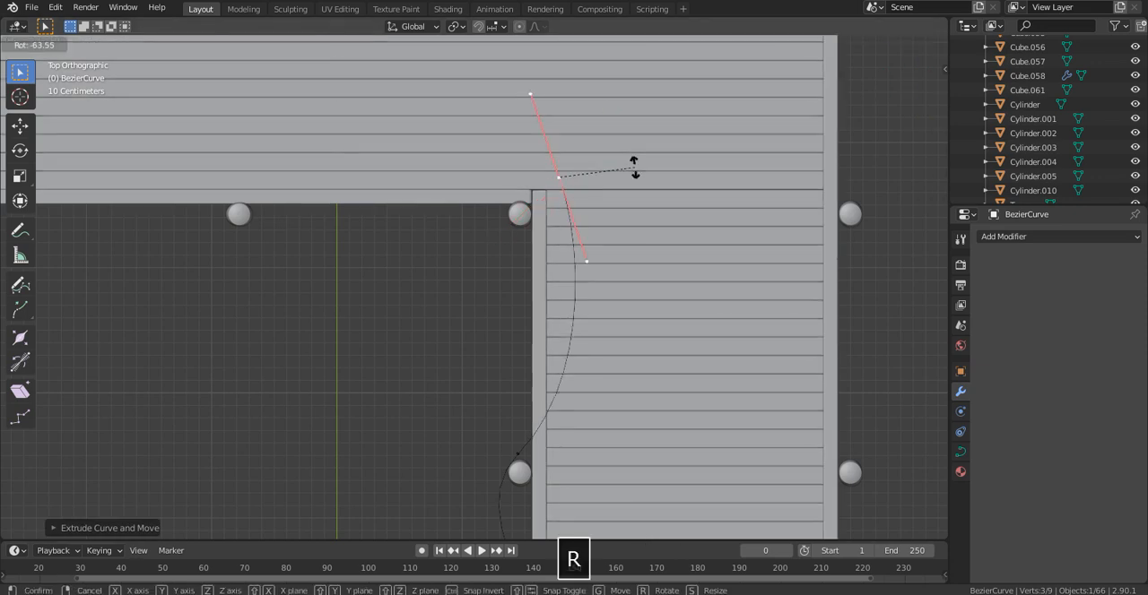
click(615, 243)
key(g)
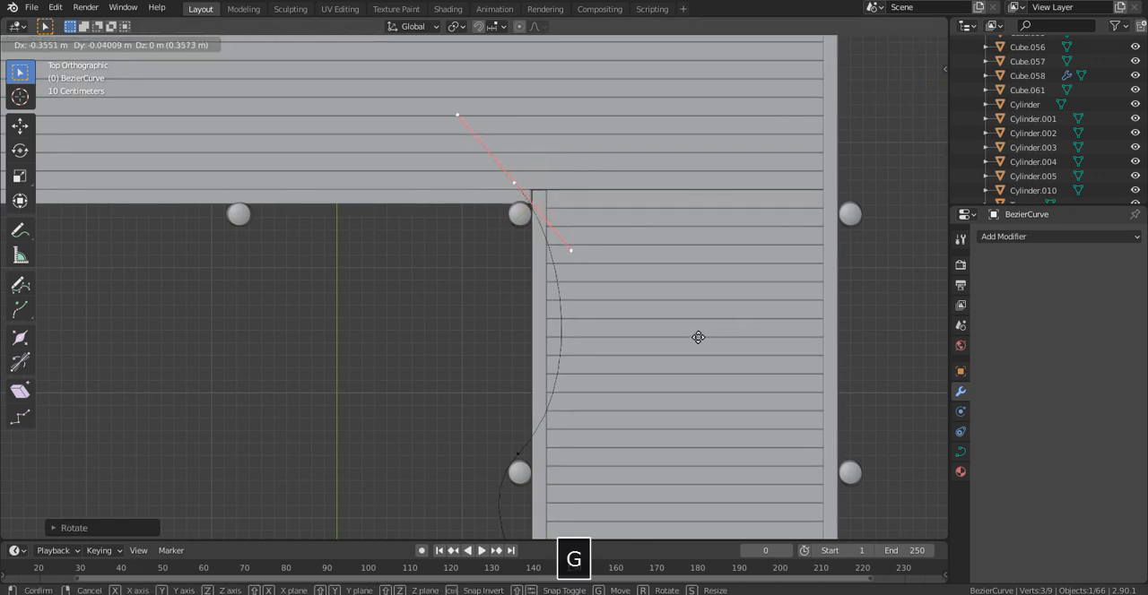
click(701, 330)
- Extrude the curve from the inner corner along the deck's front edge, ending just past the next post
scroll(691, 269, up, 1)
shift+middle_drag(653, 150, 728, 241)
key(e)
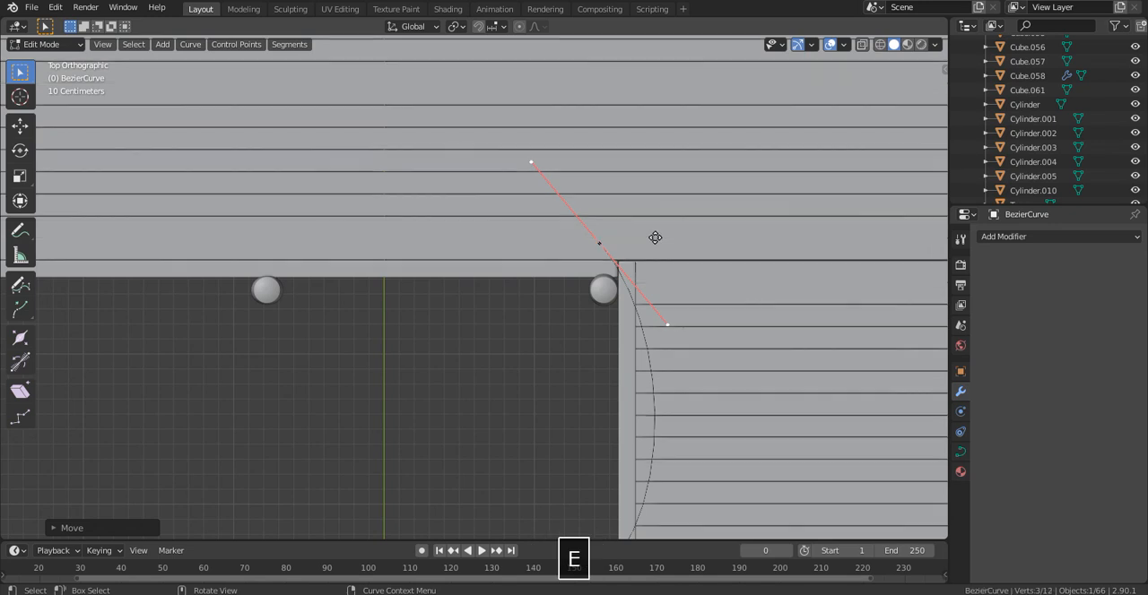
click(319, 247)
- Move the inner-corner control point about 0.13 m along X and -0.25 m along Y, and rotate it closer to the walkway's direction
key(g)
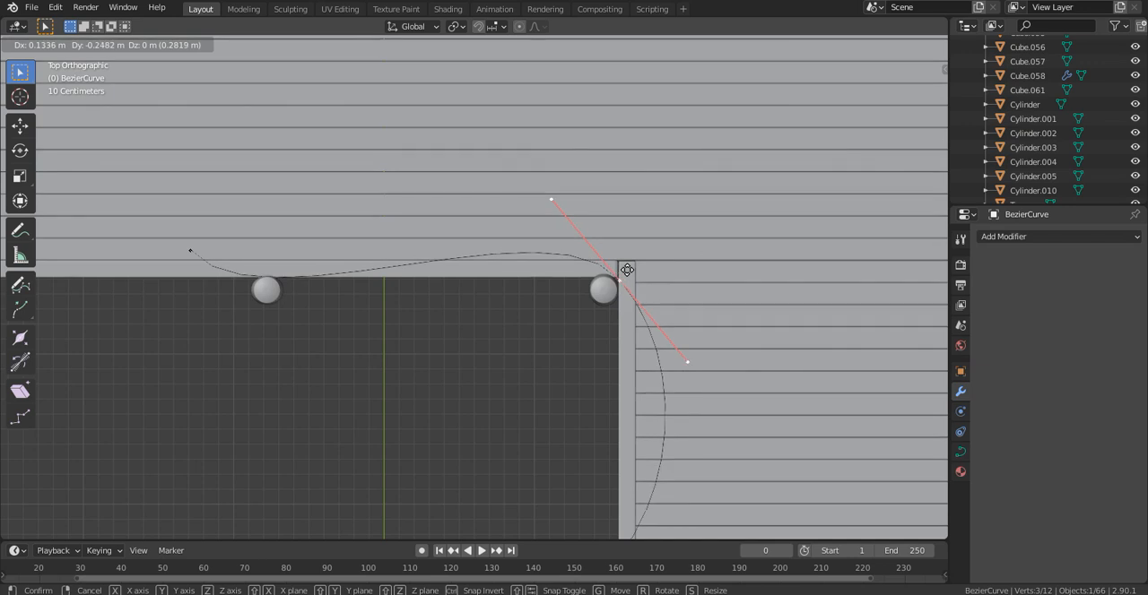
click(627, 269)
key(r)
click(735, 404)
scroll(731, 406, down, 3)
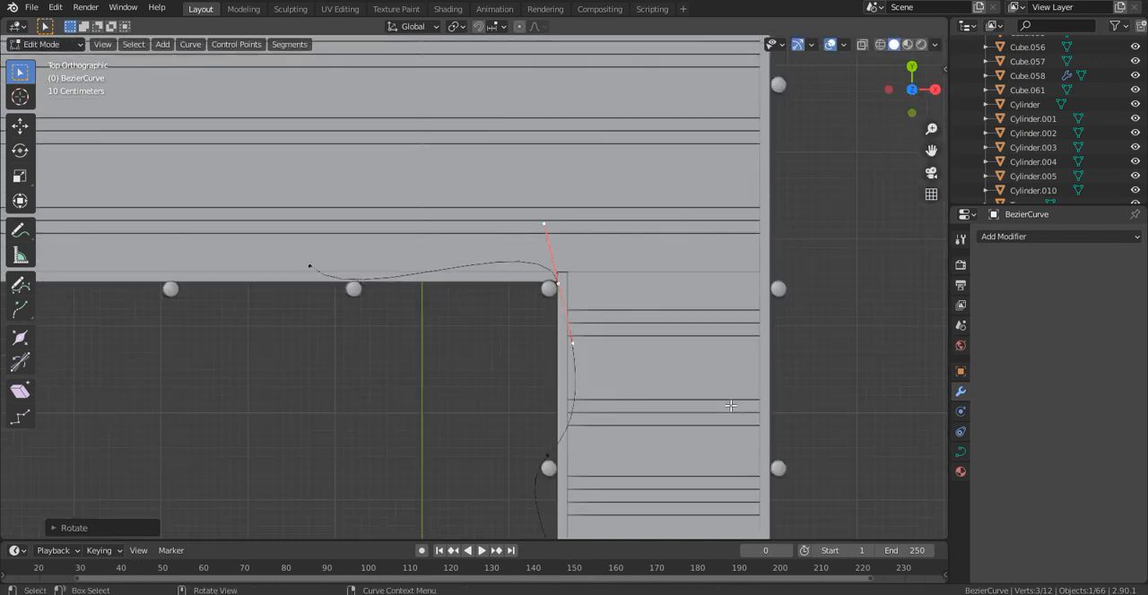
- Rotate the control point at the second walkway post about -25° and move it about 0.1 m to the post's outer side
shift+middle_drag(632, 396, 610, 354)
scroll(569, 422, up, 2)
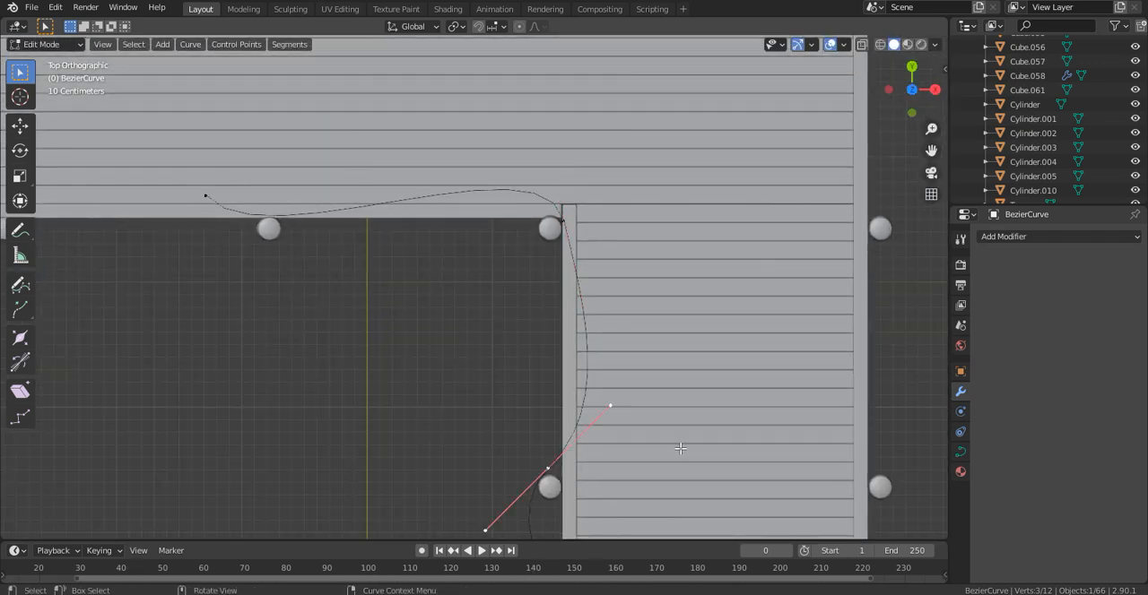
key(r)
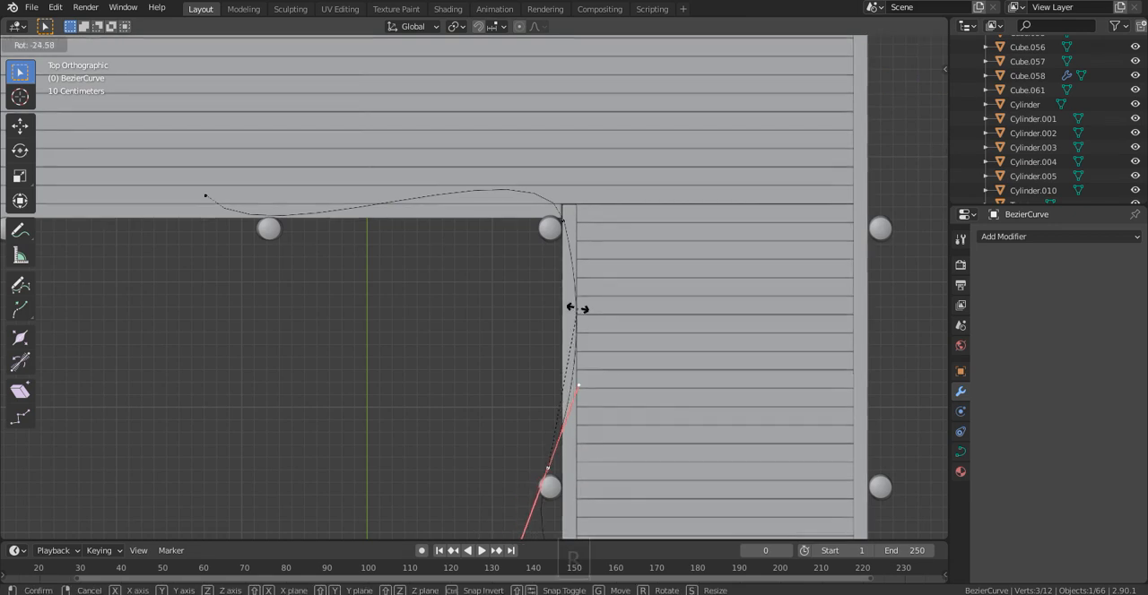
click(575, 306)
shift+middle_drag(559, 466, 548, 325)
scroll(548, 326, up, 2)
key(g)
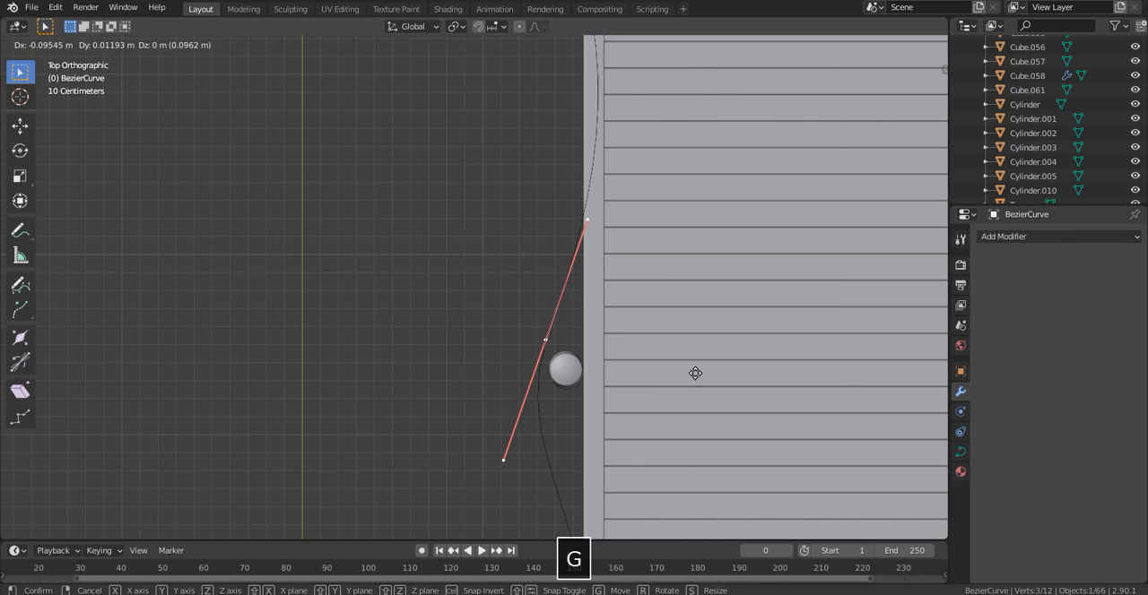
click(694, 375)
- Adjust the deck-side handle of the inner-corner control point to refine the curve's bend around the post
scroll(676, 379, down, 4)
scroll(678, 379, up, 4)
shift+middle_drag(551, 175, 633, 238)
key(r)
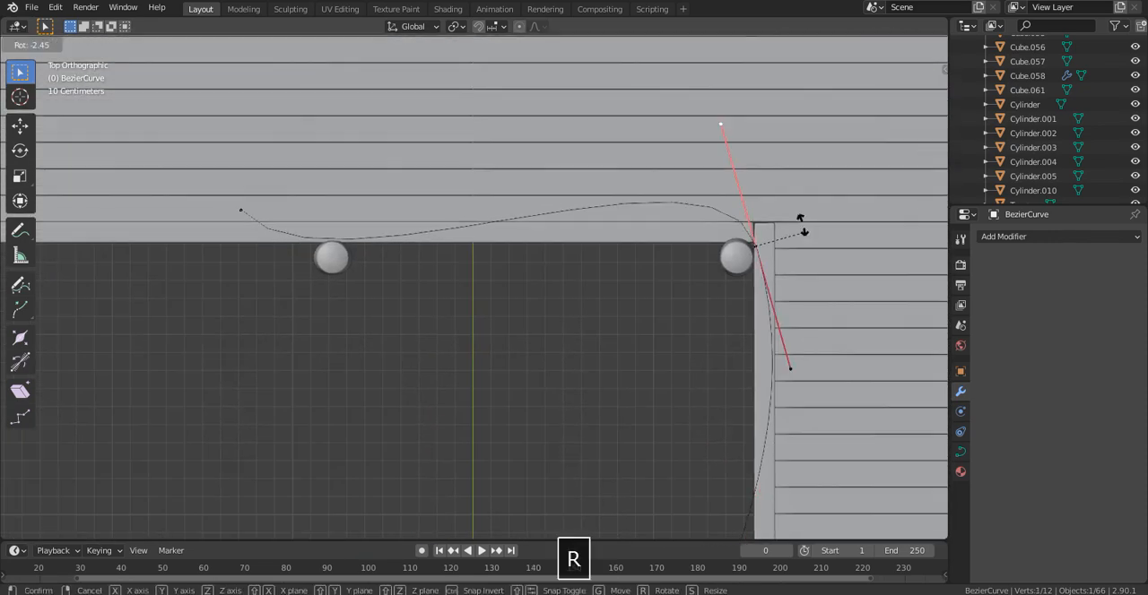
click(805, 226)
- Rotate the curve's end control point parallel to the deck's front edge and move it outside the deck, past the nearby post
shift+middle_drag(531, 300, 676, 320)
scroll(676, 320, up, 1)
shift+middle_drag(327, 205, 606, 225)
scroll(605, 225, up, 2)
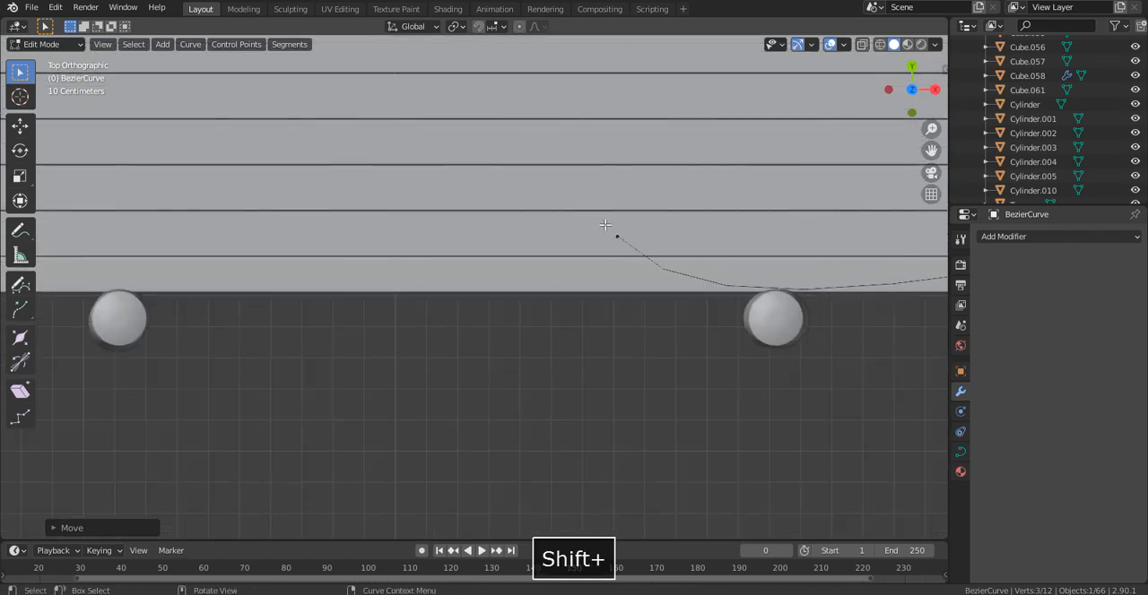
click(614, 233)
scroll(699, 269, down, 4)
key(r)
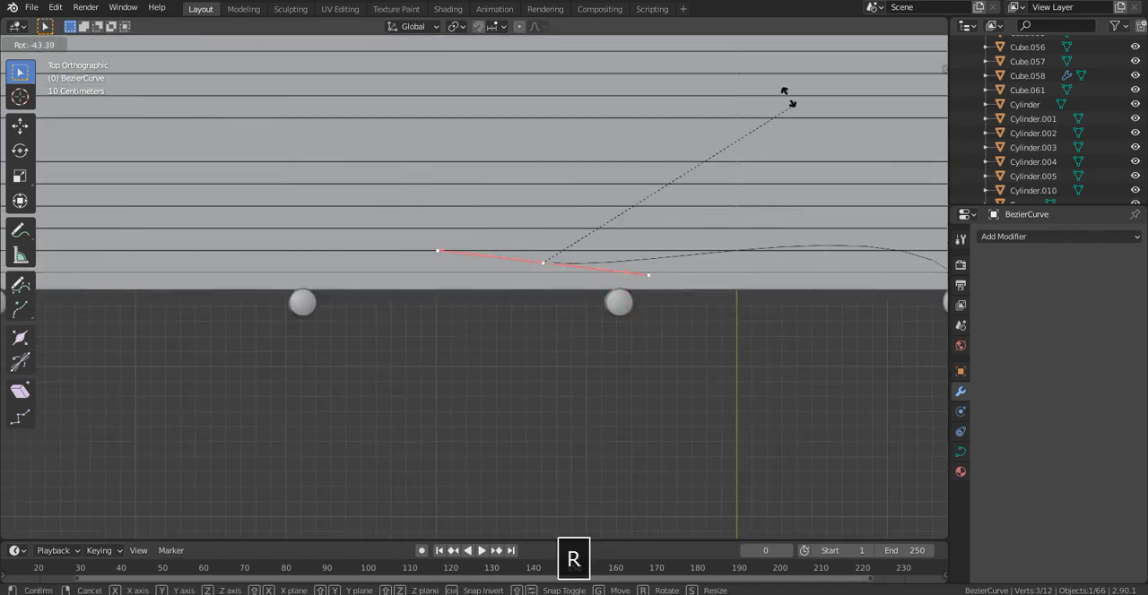
click(781, 75)
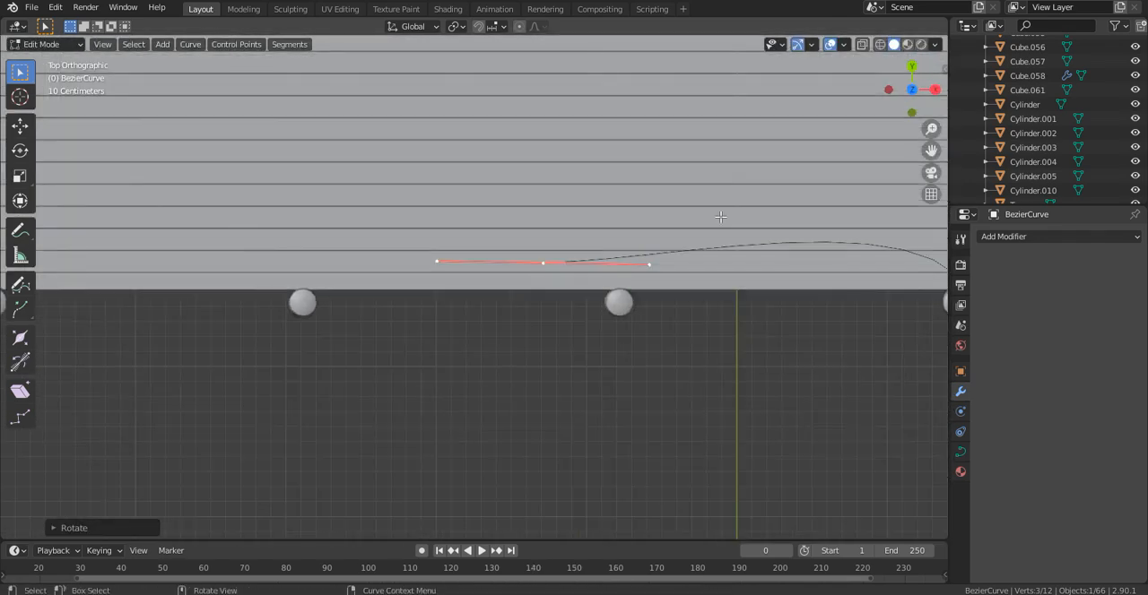
key(g)
click(670, 300)
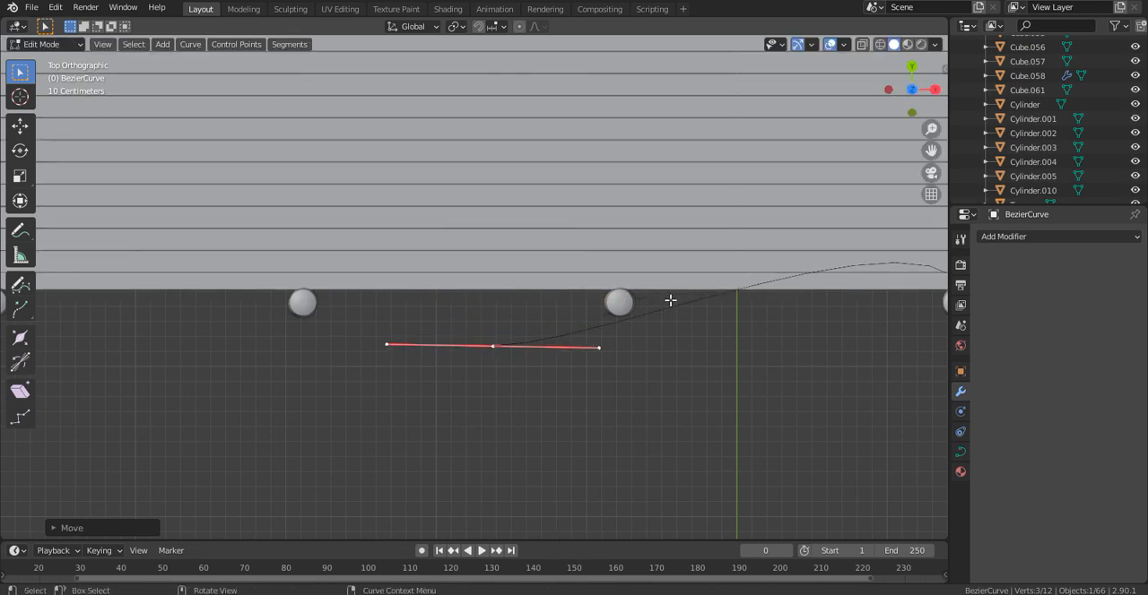
- Move the curve's end control point farther along the deck's front edge, just past the following post
scroll(669, 300, down, 4)
scroll(615, 303, up, 2)
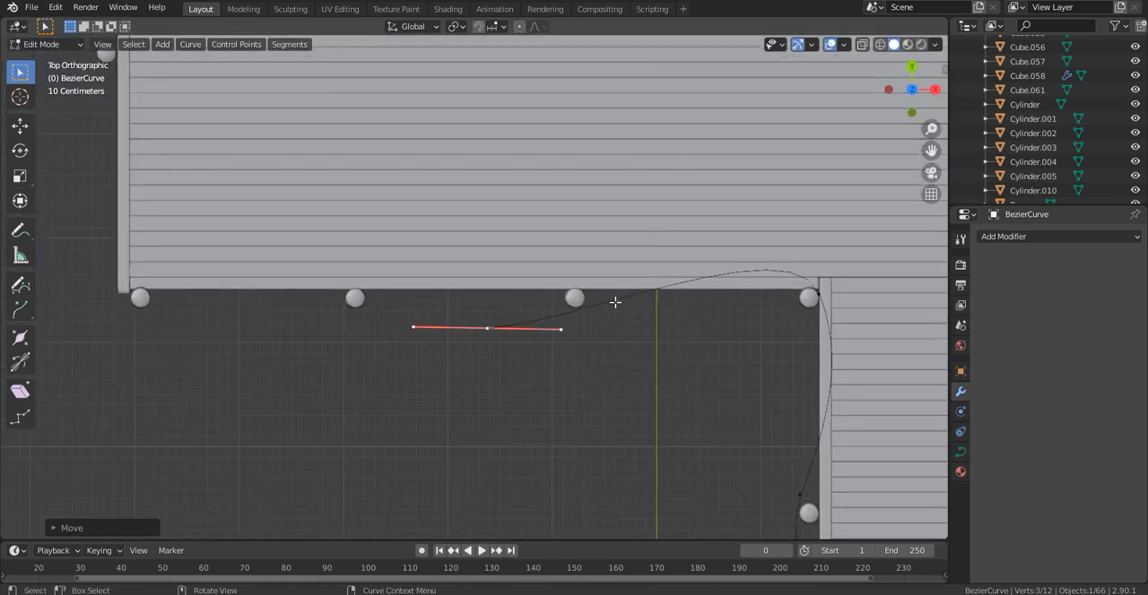
middle_drag(532, 305, 550, 304)
key(g)
click(512, 318)
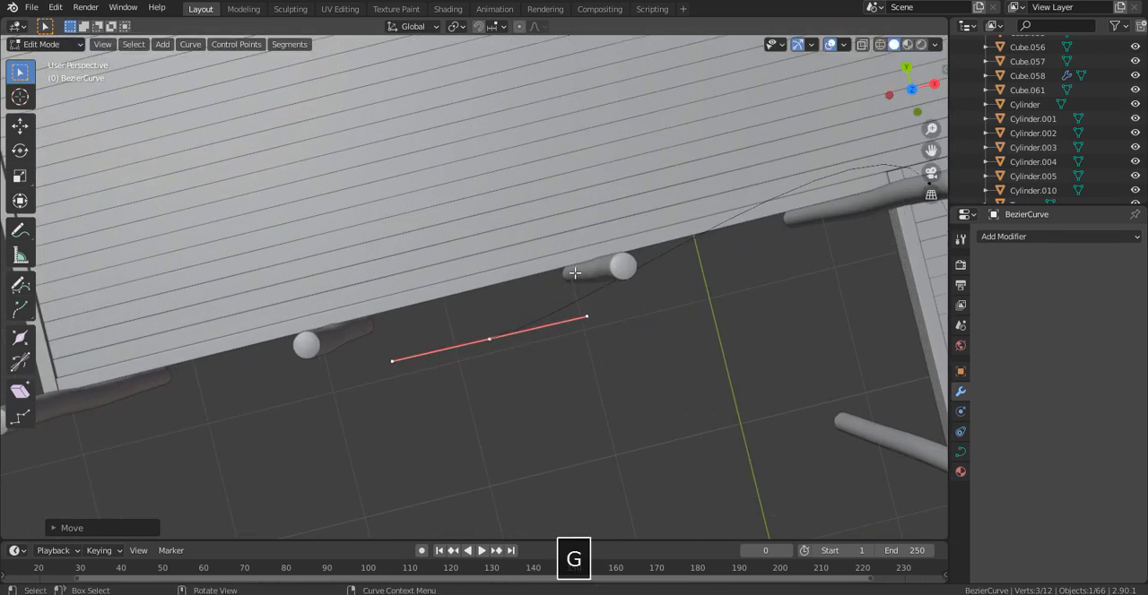
click(912, 91)
click(912, 90)
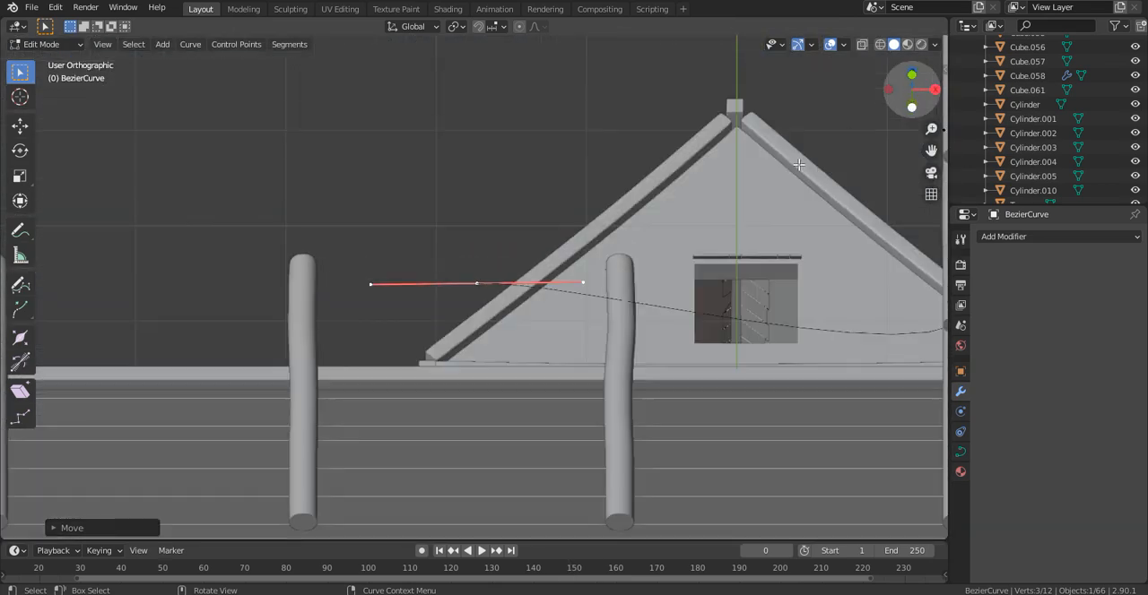
key(g)
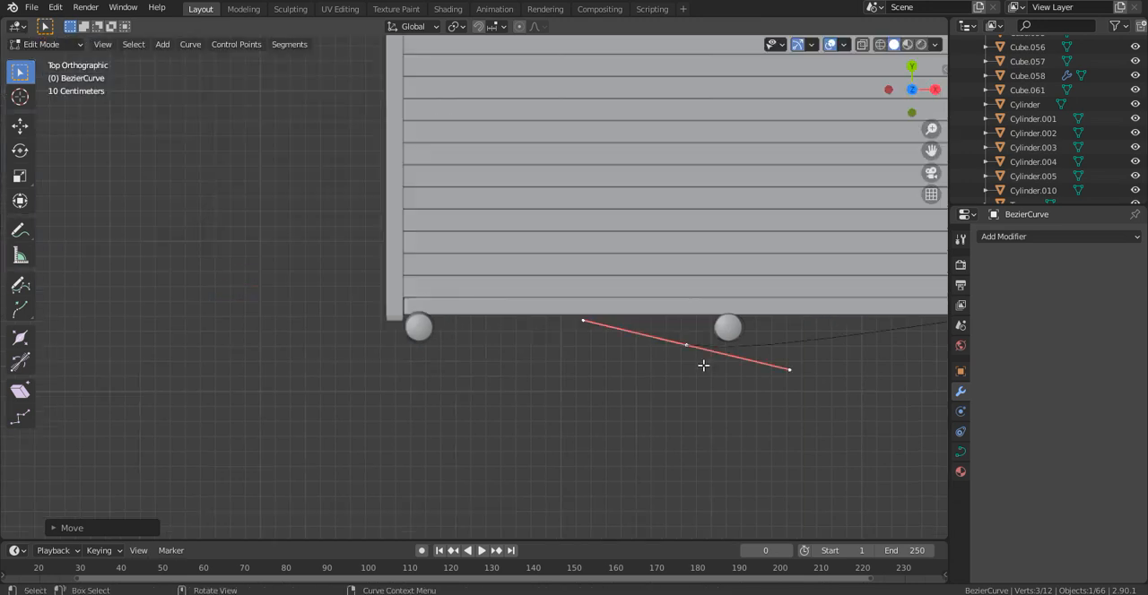
key(r)
right_click(622, 363)
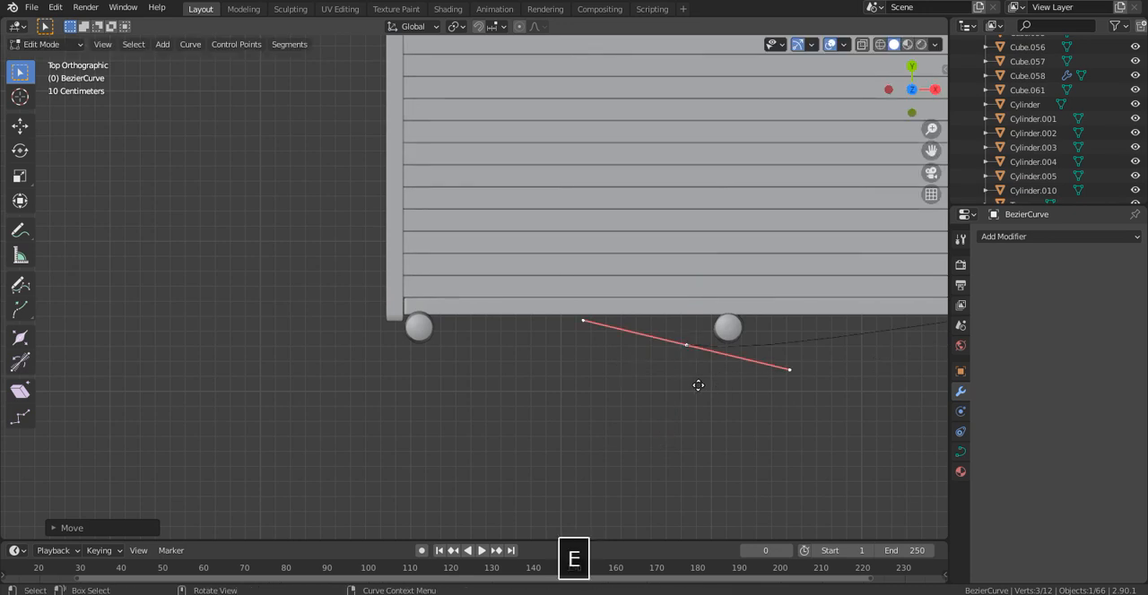
- Extrude the curve twice, once around the deck's outer corner post and once along the side edge past the next post
key(e)
click(401, 380)
shift+middle_drag(327, 282, 505, 495)
shift+middle_drag(433, 338, 415, 305)
key(e)
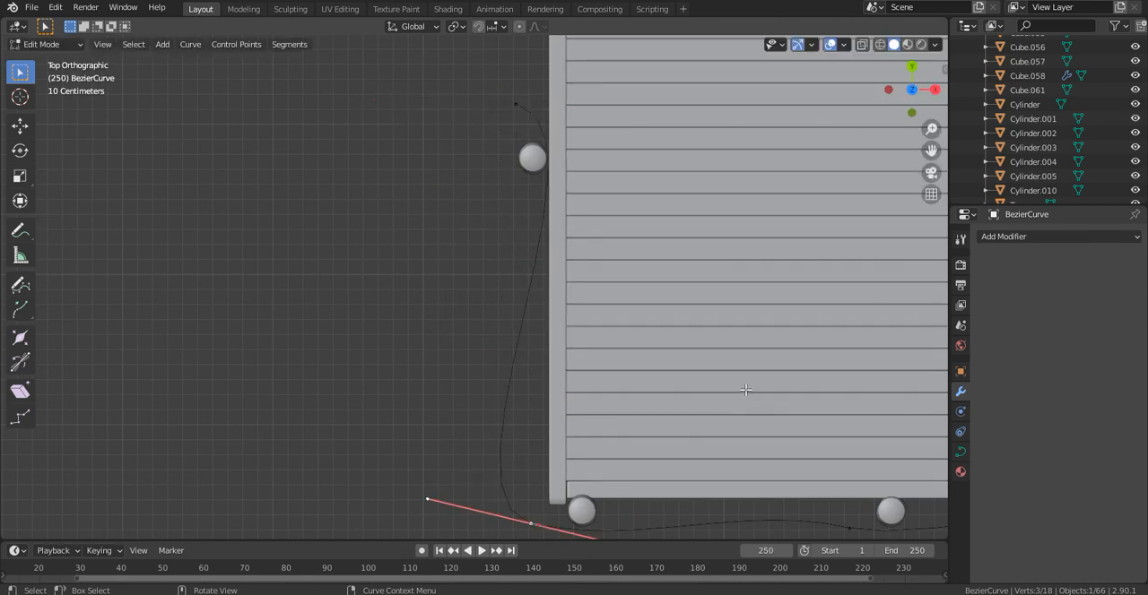
- Rotate the outer-corner control point about 65° to follow the deck's side edge and move it closer to the corner post
key(r)
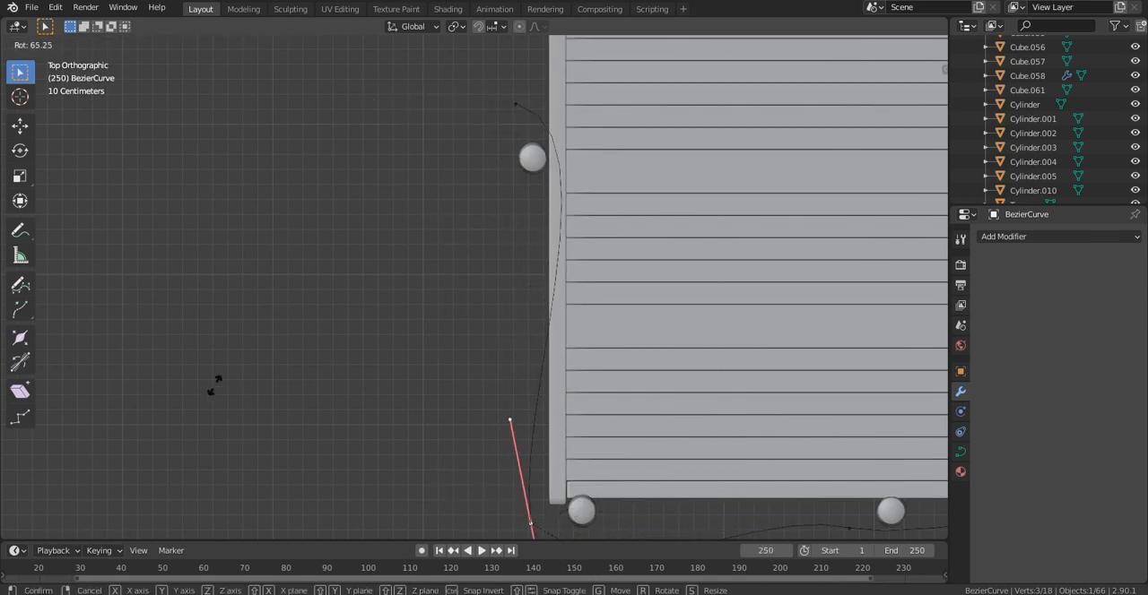
click(346, 446)
scroll(519, 356, down, 2)
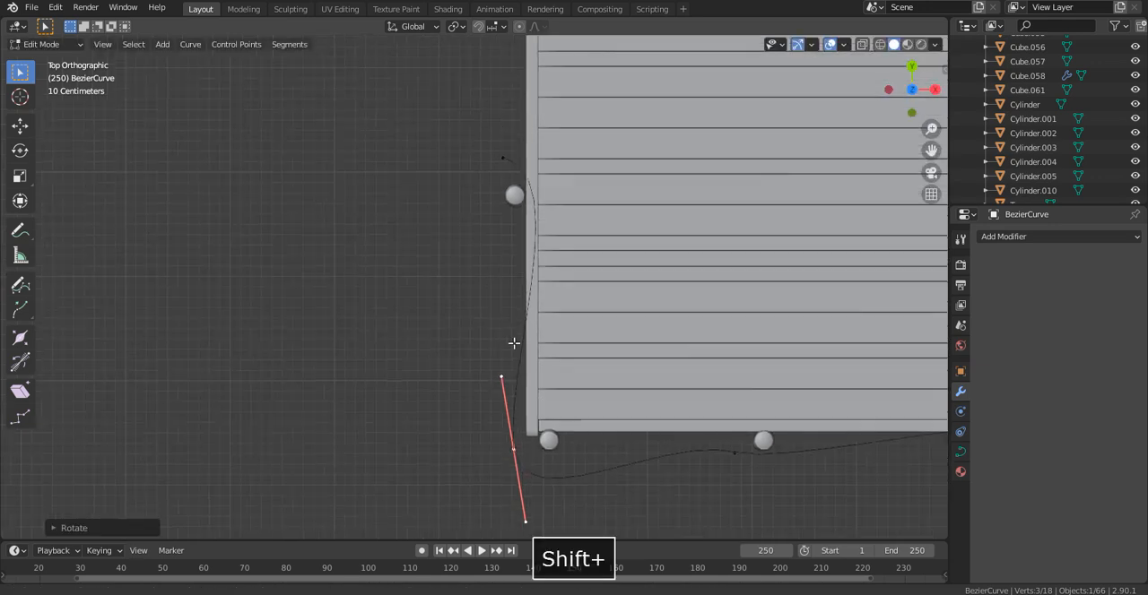
scroll(561, 439, up, 2)
key(g)
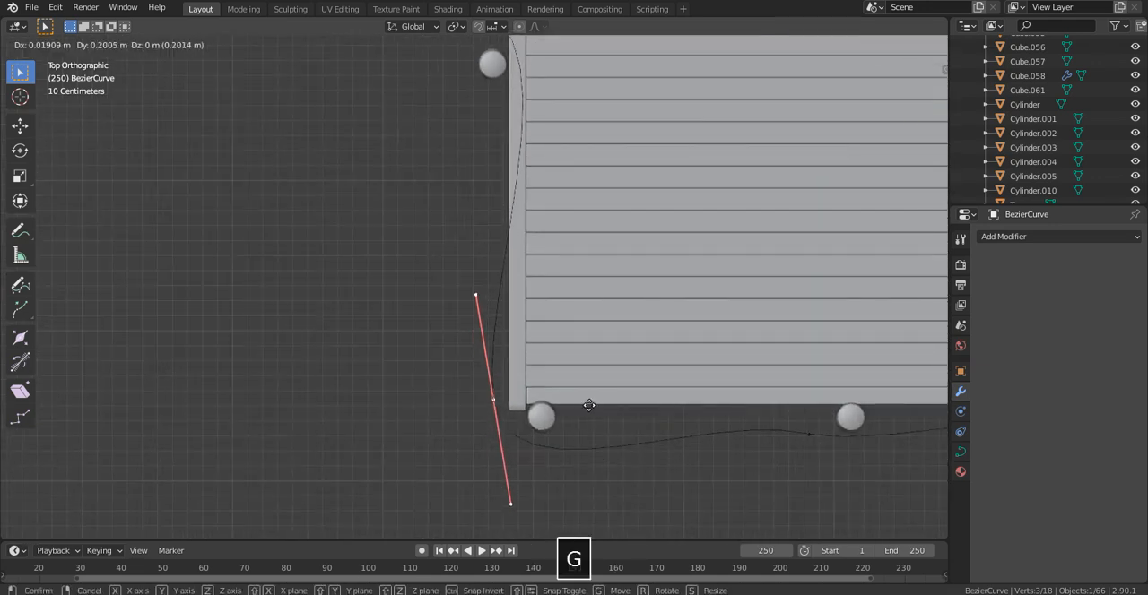
click(609, 418)
- Select the curve's end control point on the deck's side edge and rotate it about 20° in top view
shift+middle_drag(397, 205, 478, 311)
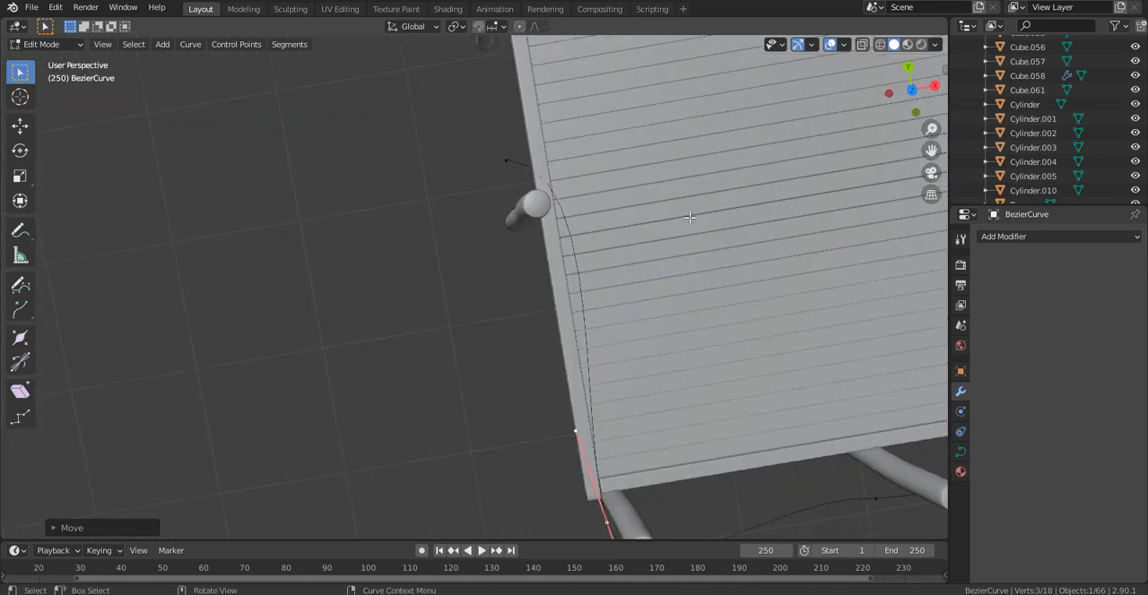
click(912, 89)
shift+middle_drag(574, 139, 587, 254)
click(541, 276)
key(r)
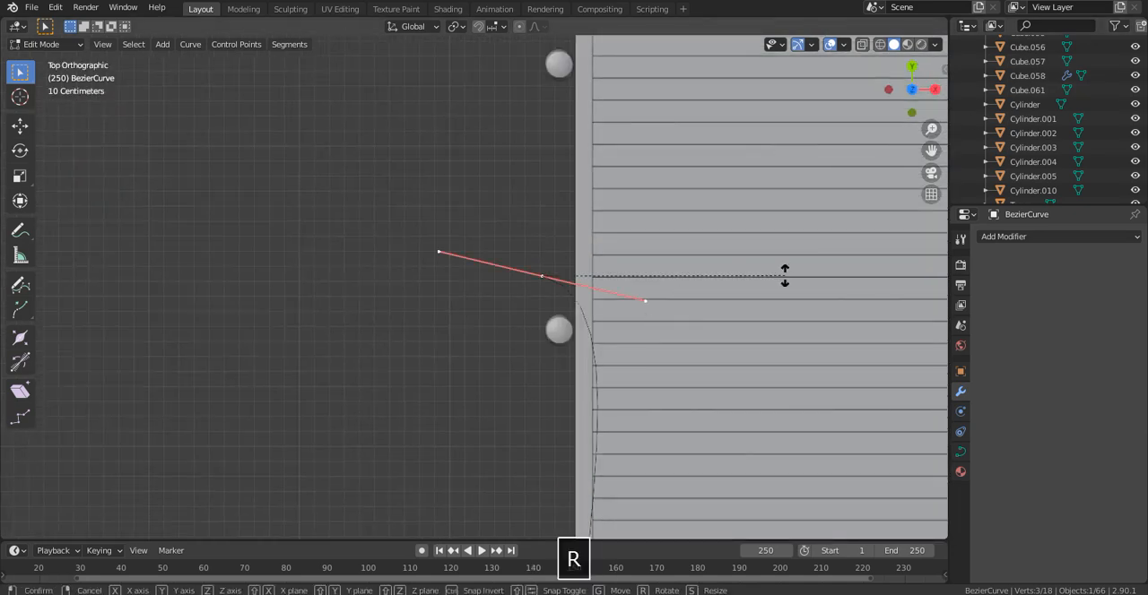
click(820, 377)
- Move the curve's end control point farther along the deck's side edge toward the next post
scroll(548, 307, down, 4)
scroll(582, 318, up, 3)
key(g)
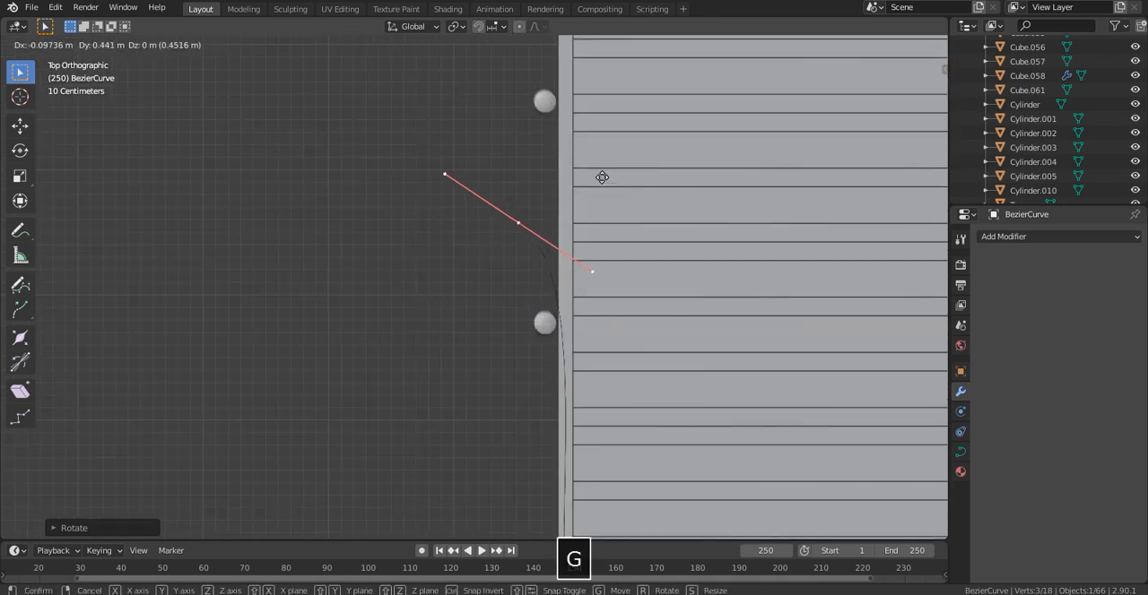
click(607, 117)
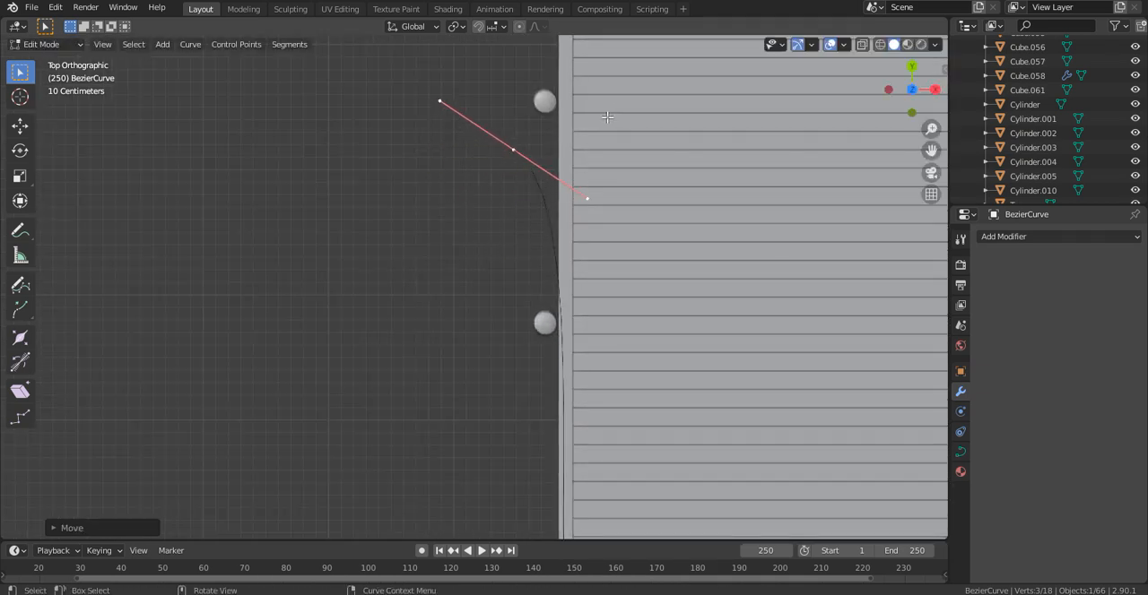
- Move the end control point about 0.35 m nearer the next side post and rotate it about 10°
scroll(605, 115, down, 4)
scroll(575, 98, up, 3)
shift+middle_drag(571, 96, 572, 167)
scroll(572, 168, up, 2)
scroll(546, 225, up, 1)
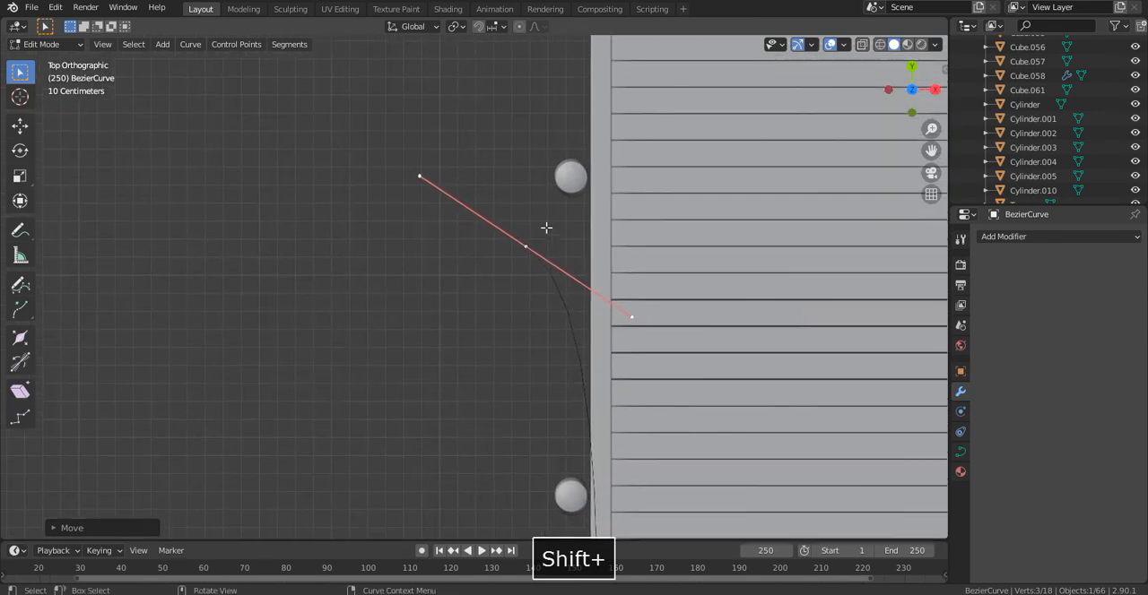
key(g)
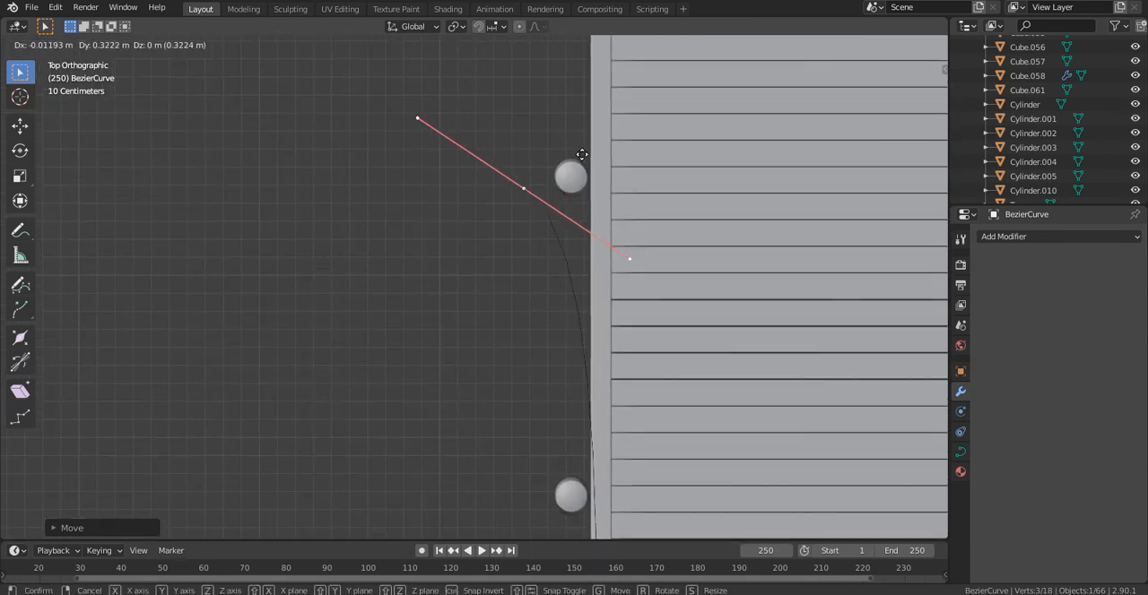
key(r)
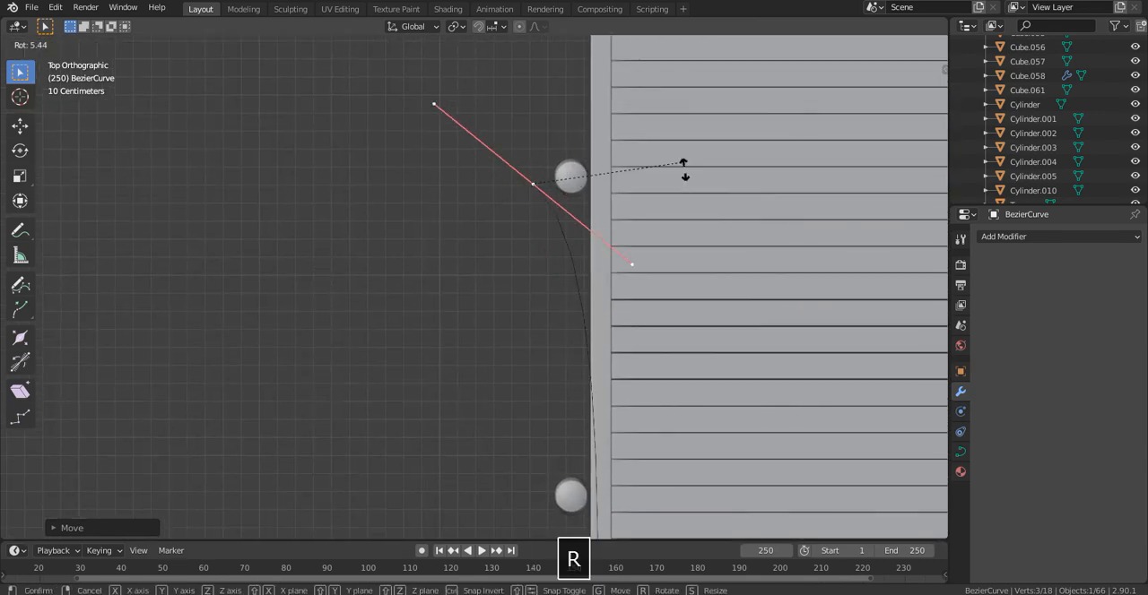
click(710, 174)
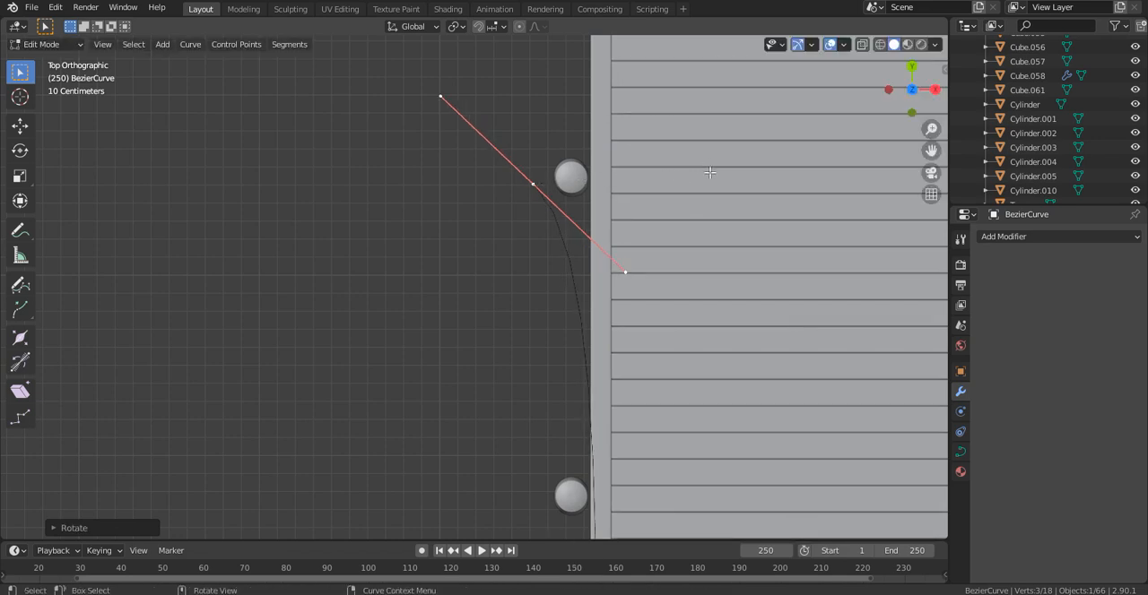
- Adjust the end control point beside the post and extrude the curve about 3.3 m along the side edge, past the next post
key(g)
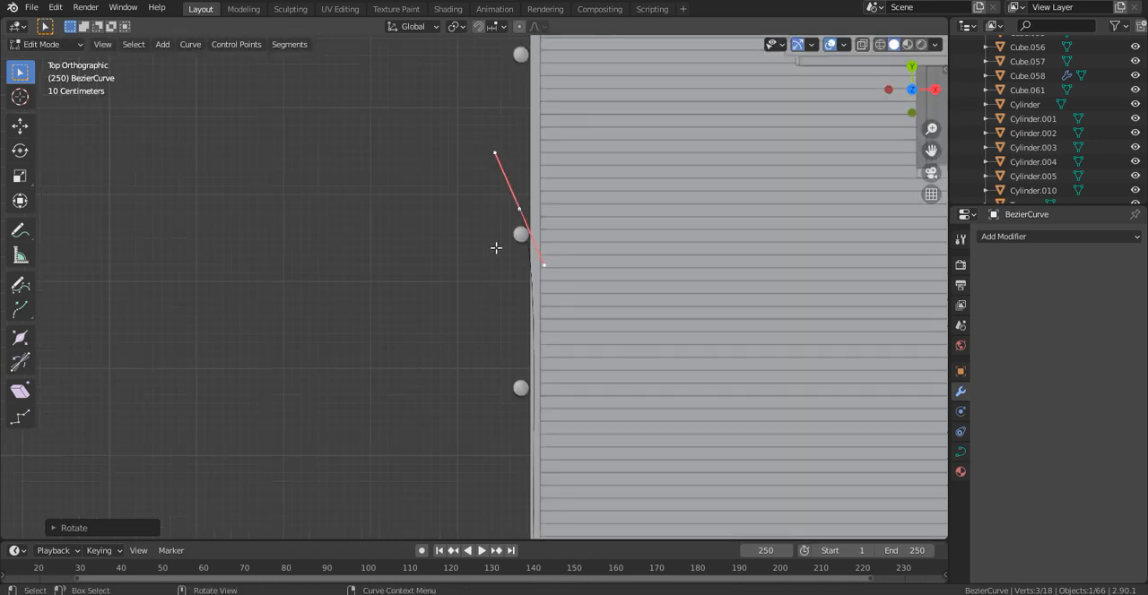
shift+middle_drag(540, 105, 559, 307)
scroll(587, 309, up, 2)
key(e)
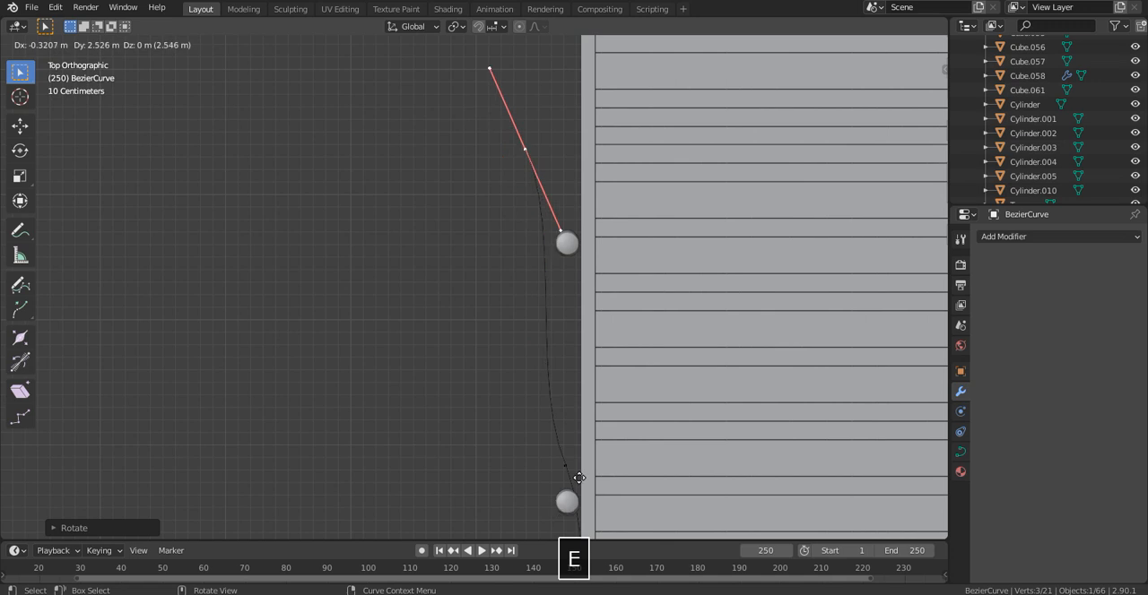
click(573, 420)
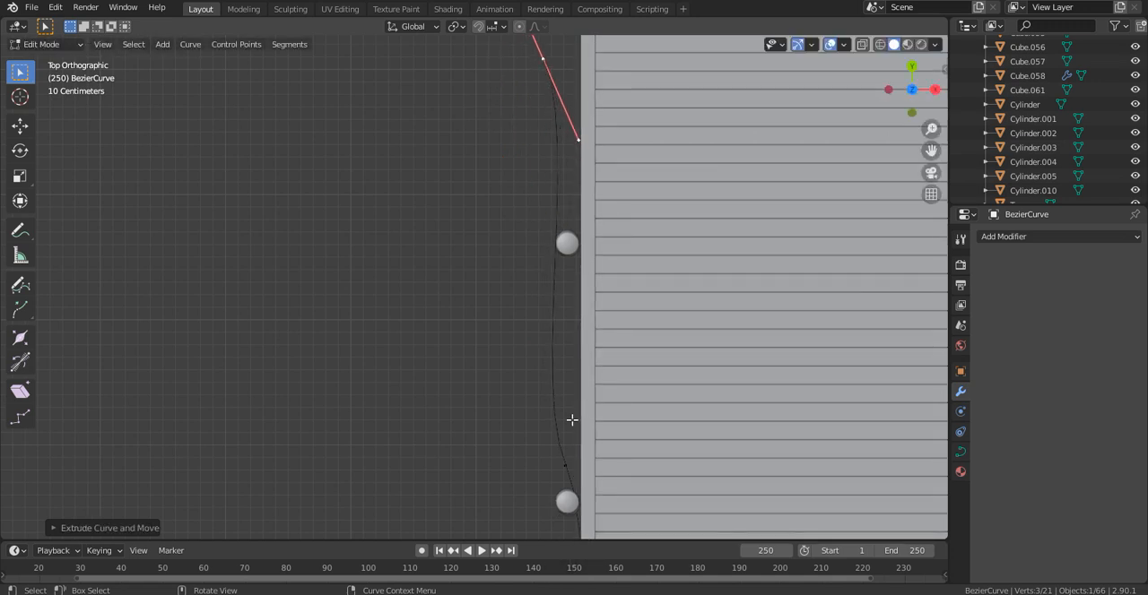
key(e)
click(669, 455)
key(r)
right_click(797, 399)
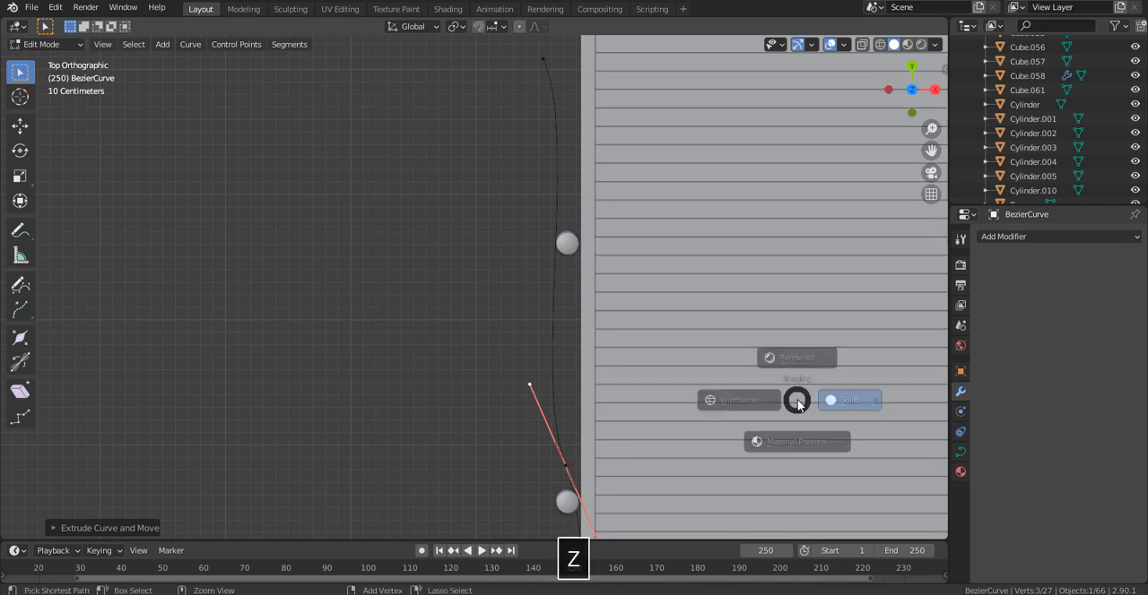
key(ctrl)
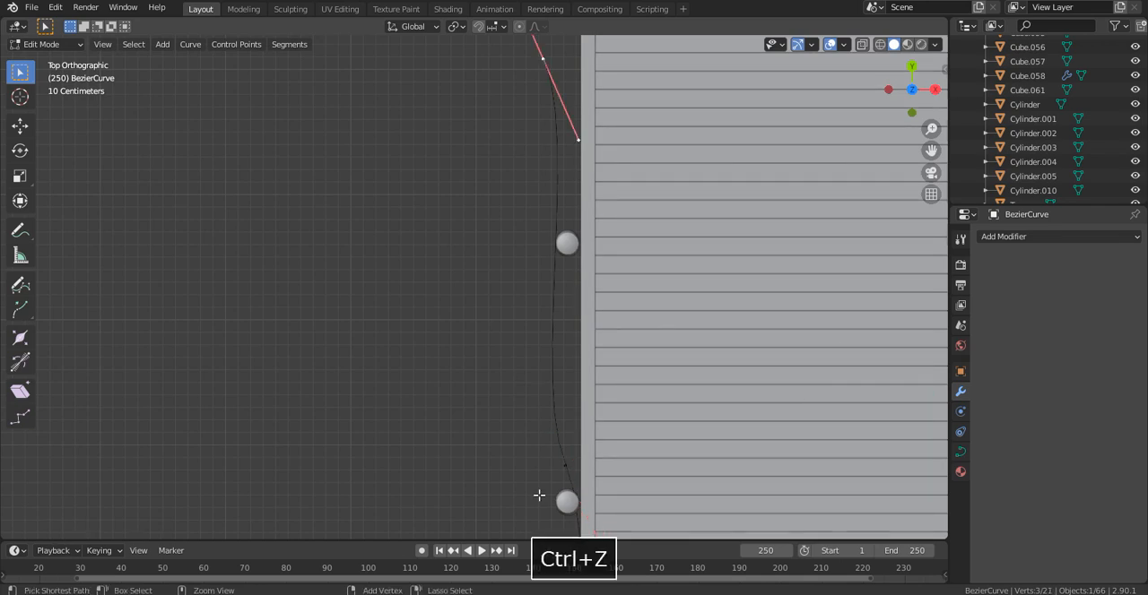
key(ctrl+z)
key(ctrl+shift+z)
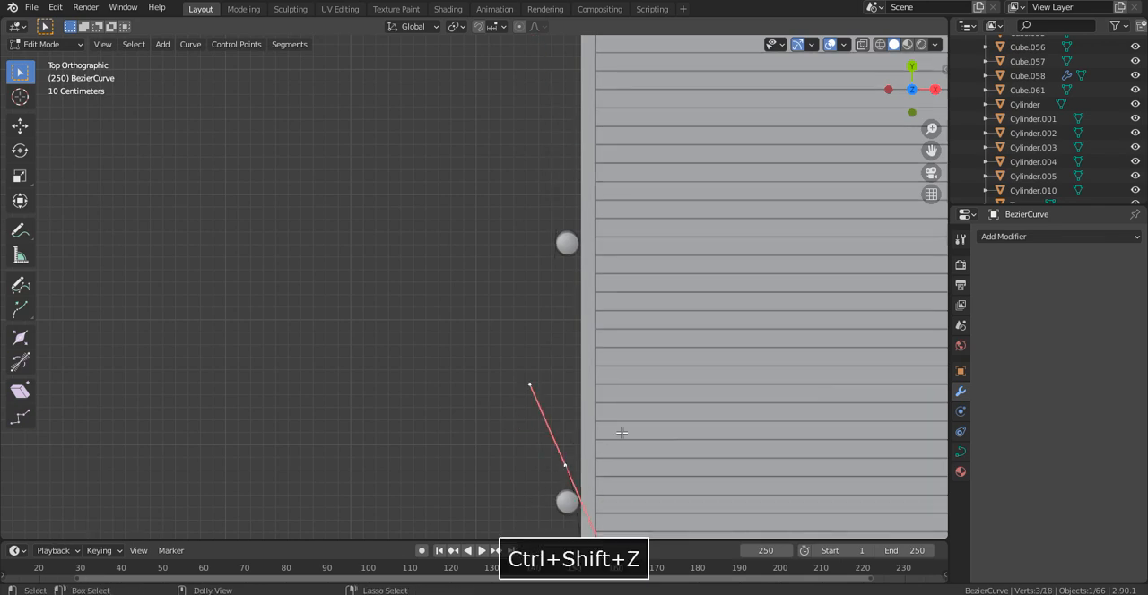
- Rotate the curve's second-to-last control point on the side edge about 14° and move it about 0.12 m toward the deck
click(599, 477)
key(r)
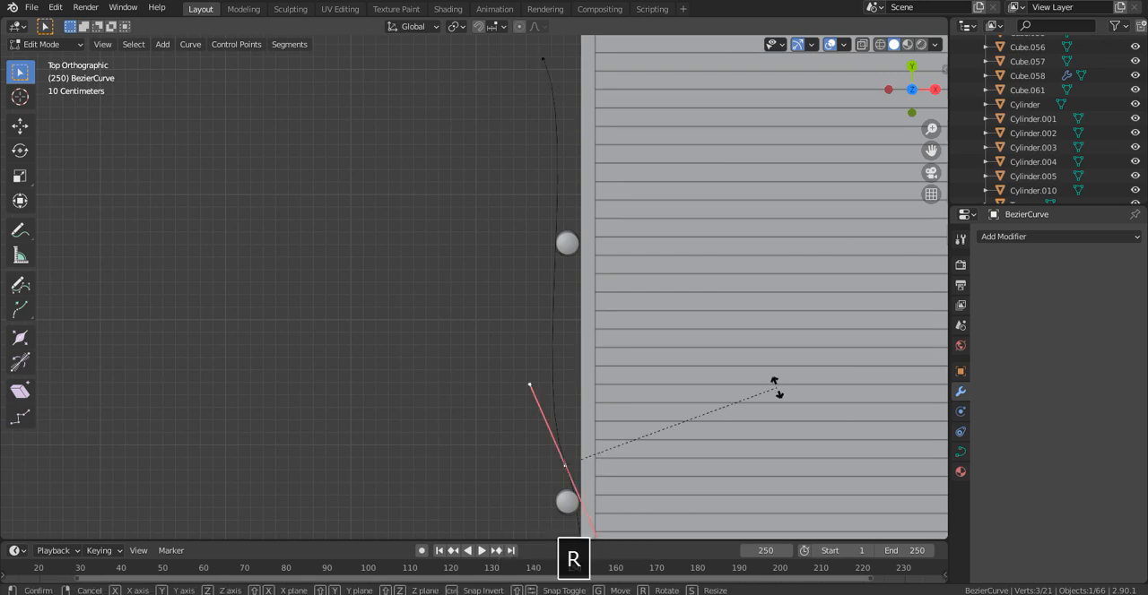
click(810, 436)
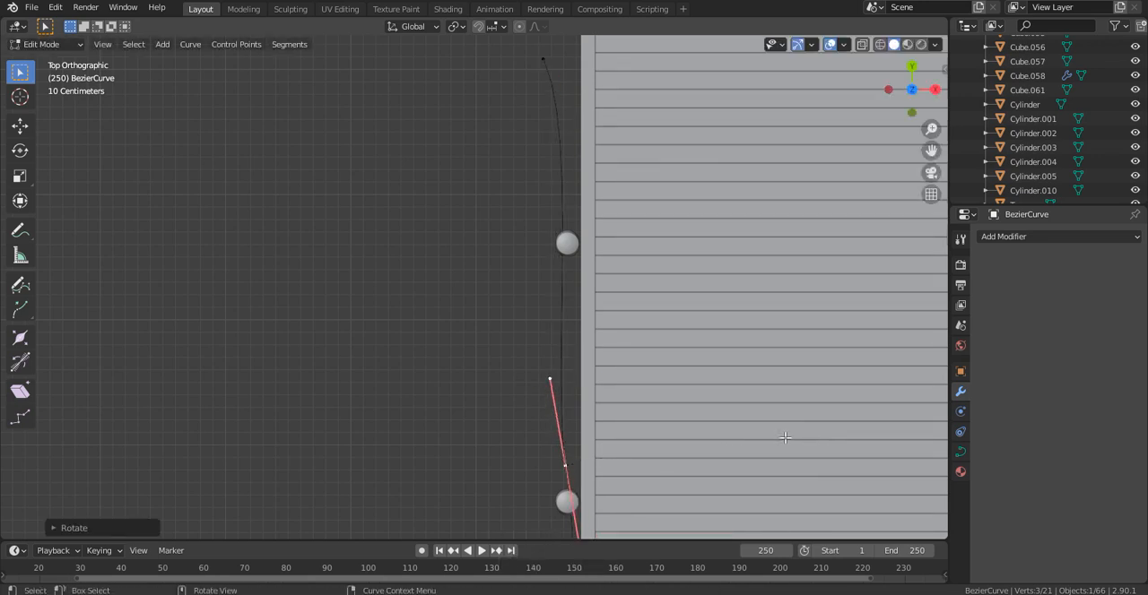
scroll(557, 441, down, 4)
scroll(557, 440, up, 4)
key(g)
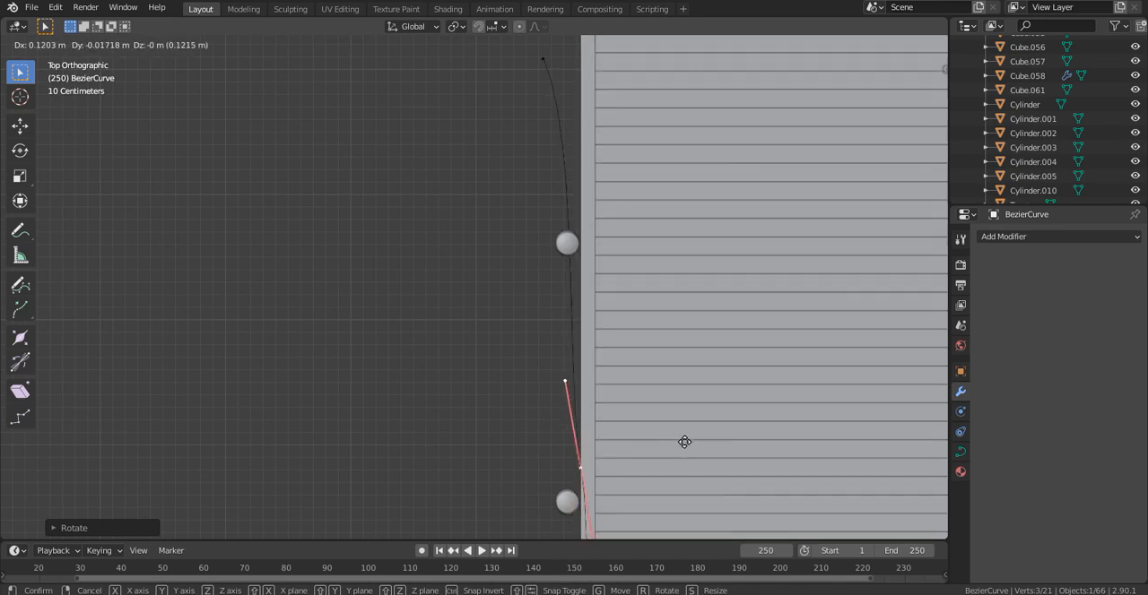
click(681, 441)
- Select the curve's end control point and move it about 0.3 m inward onto the deck edge, before the next post
shift+middle_drag(551, 342, 555, 425)
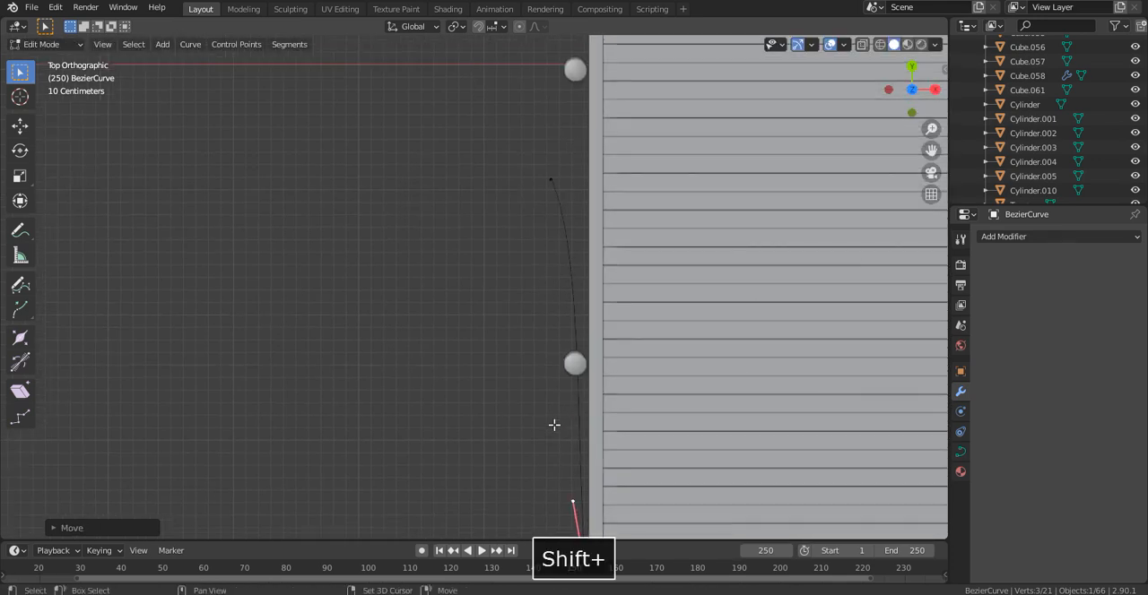
click(549, 179)
key(g)
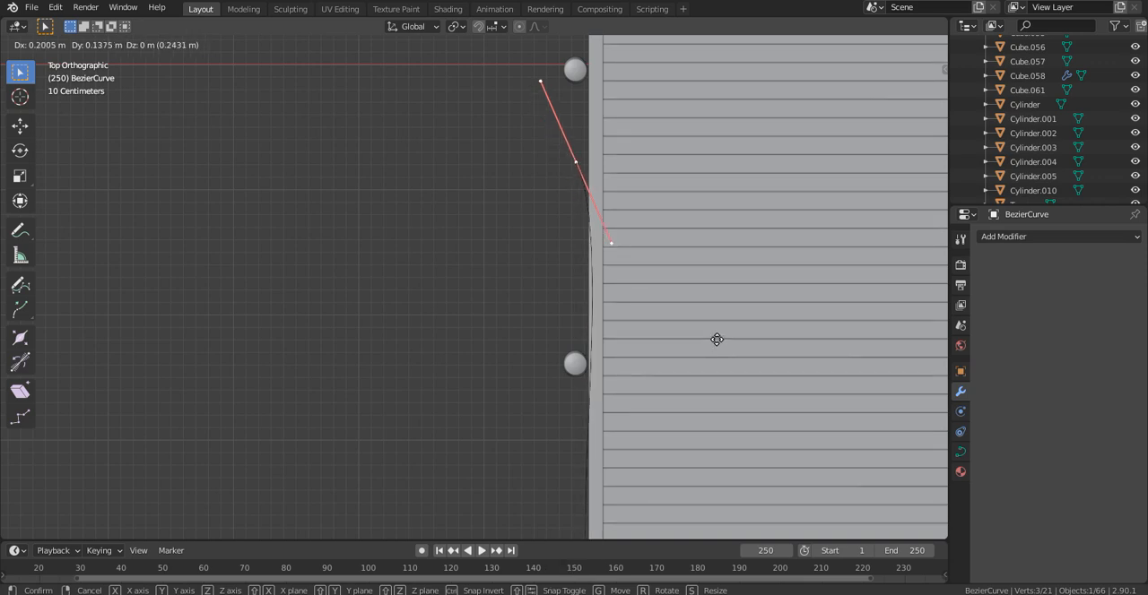
click(721, 335)
- Extrude the curve about 2.7 m past the next two side posts, outside them, and shift its end about 0.4 m along X
shift+scroll(624, 339, up, 6)
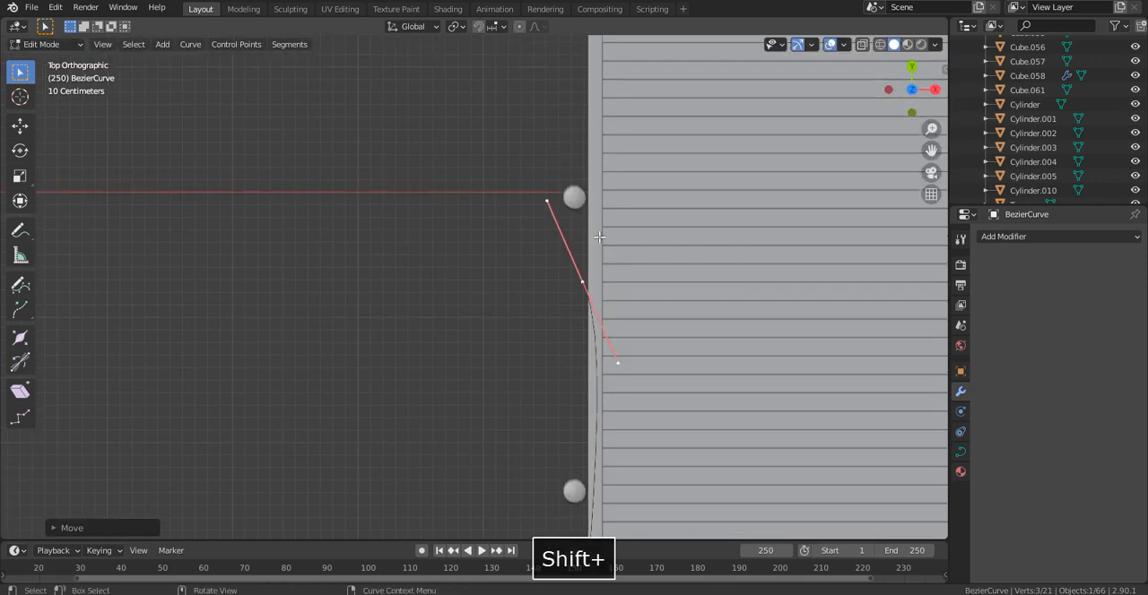
key(e)
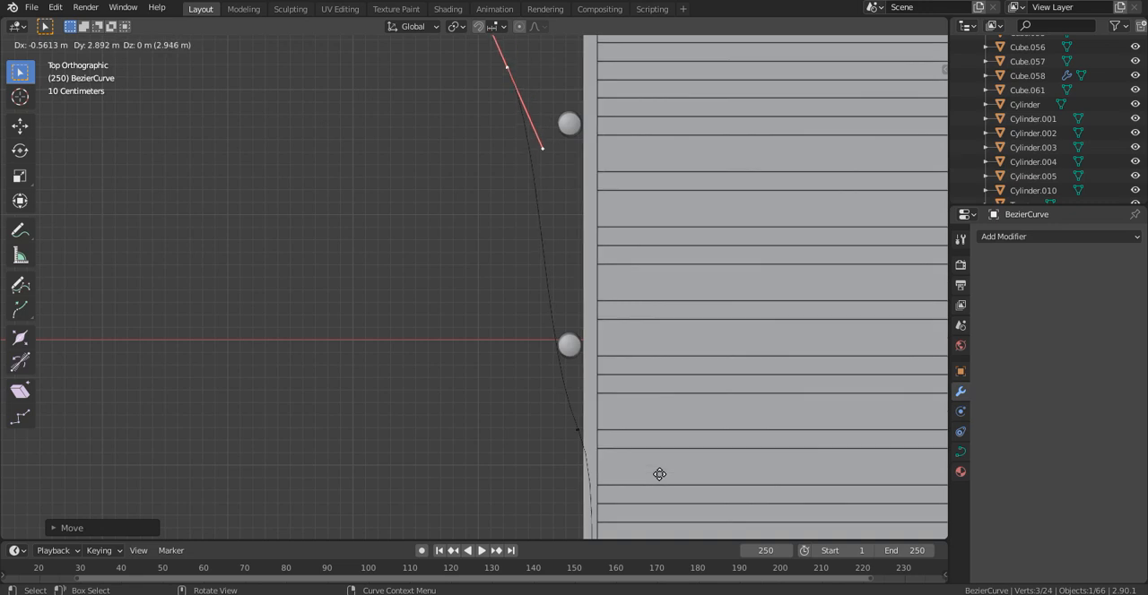
click(636, 499)
shift+middle_drag(596, 401, 574, 445)
key(g)
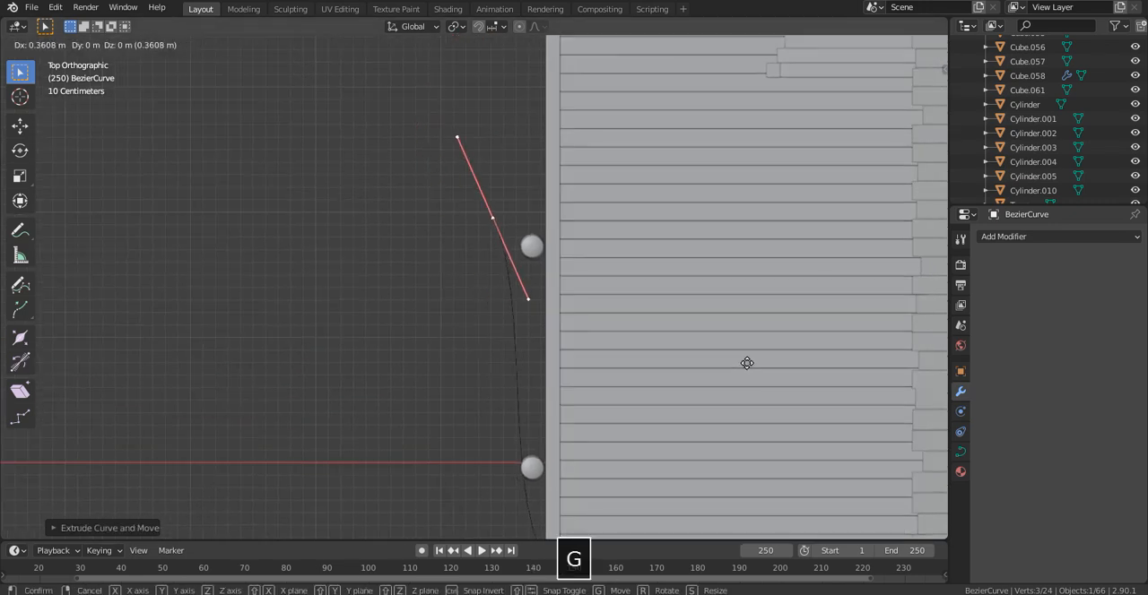
click(749, 360)
- Rotate the end control point about 35° and move it about 0.2 m along X, closer to the post
key(r)
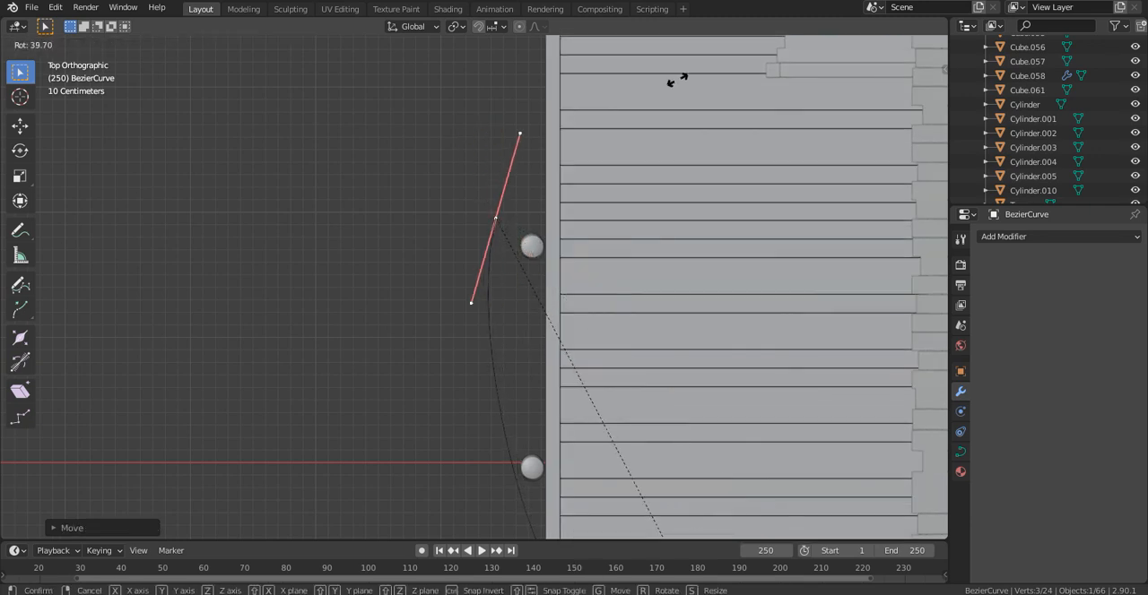
click(705, 62)
key(g)
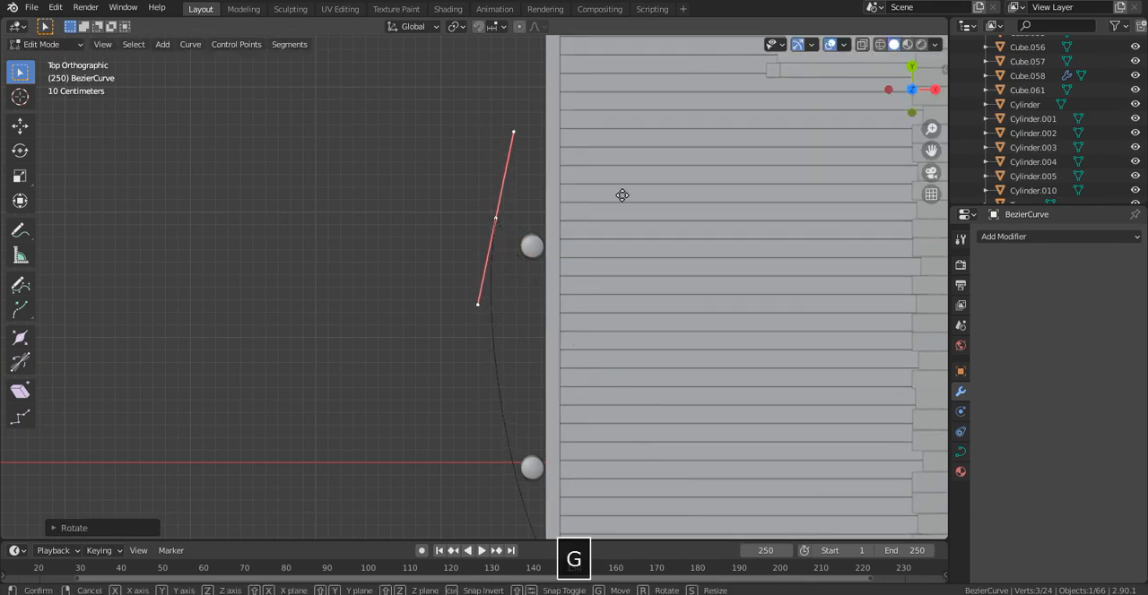
key(x)
click(650, 190)
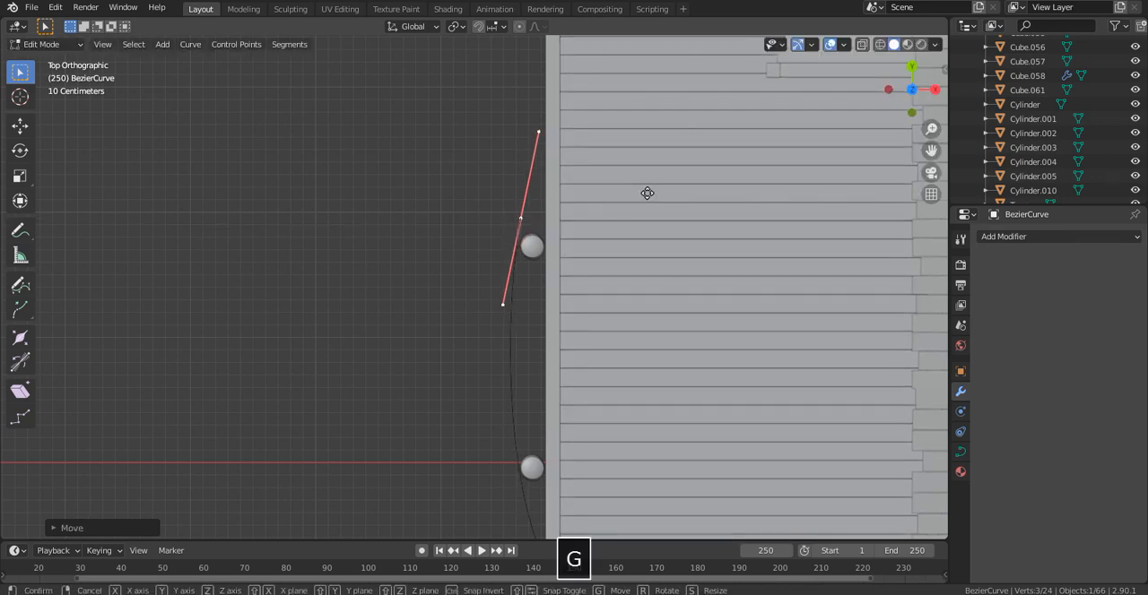
- Rotate the end control point about 20° more and move it about 2 m along the side edge, just past the next post
key(r)
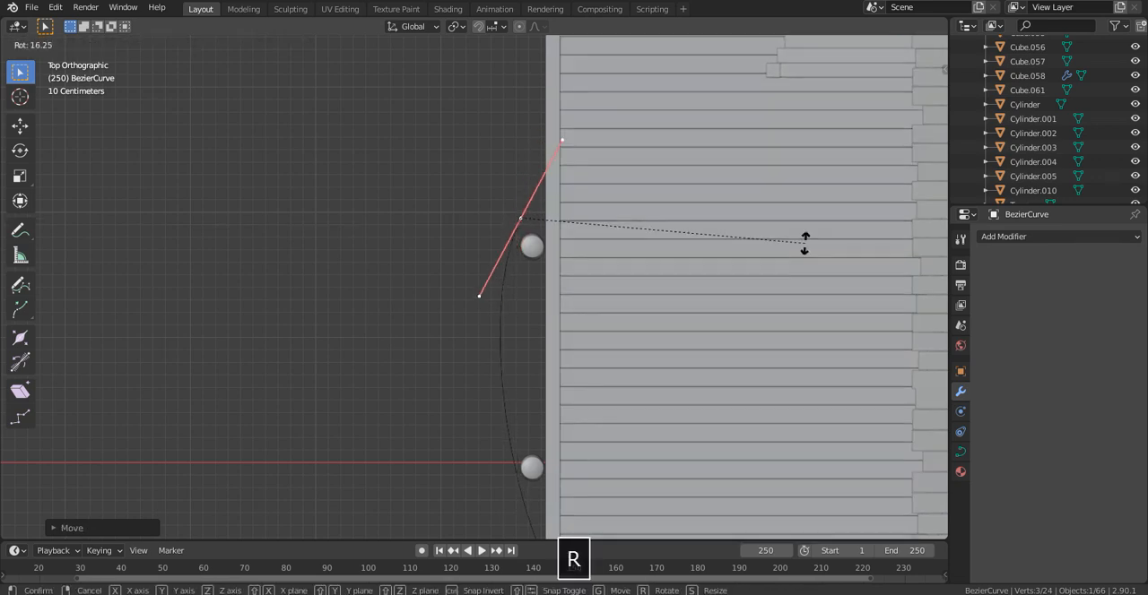
click(825, 271)
key(g)
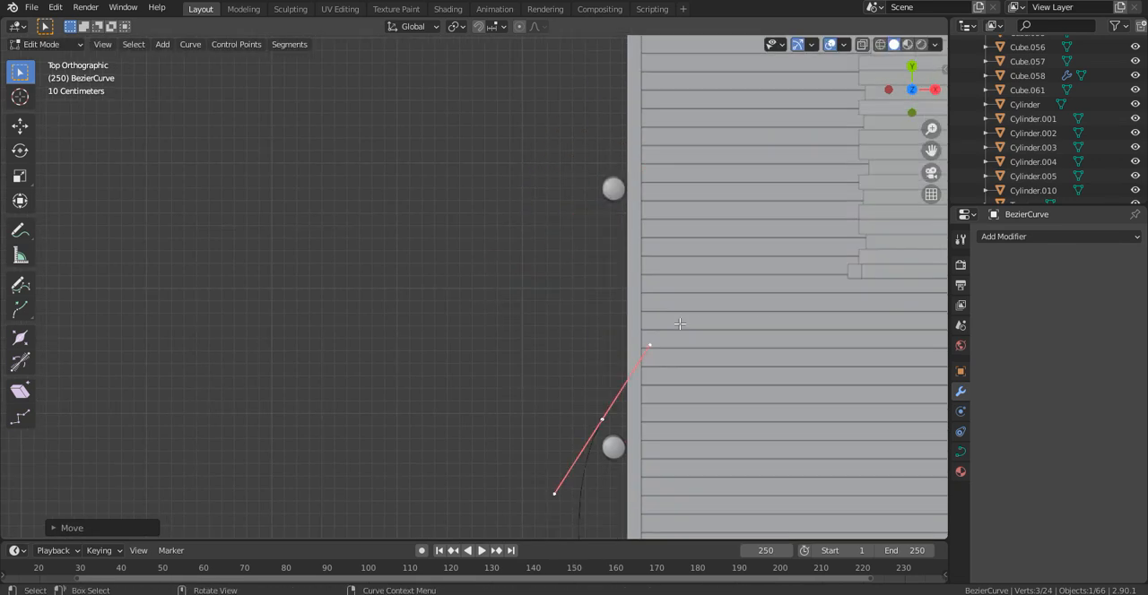
scroll(680, 324, down, 1)
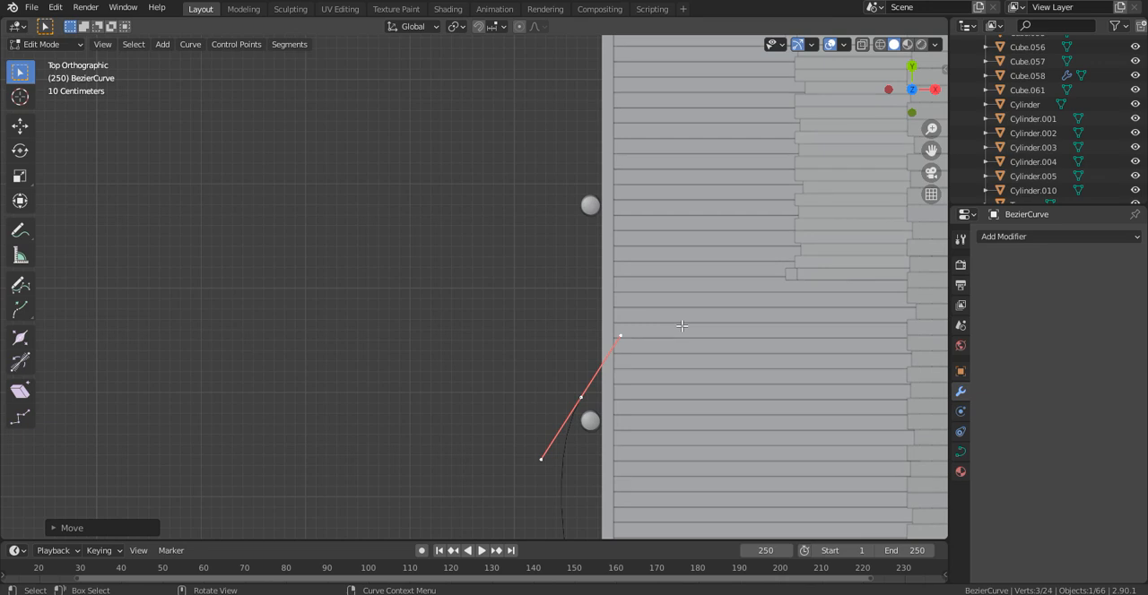
key(g)
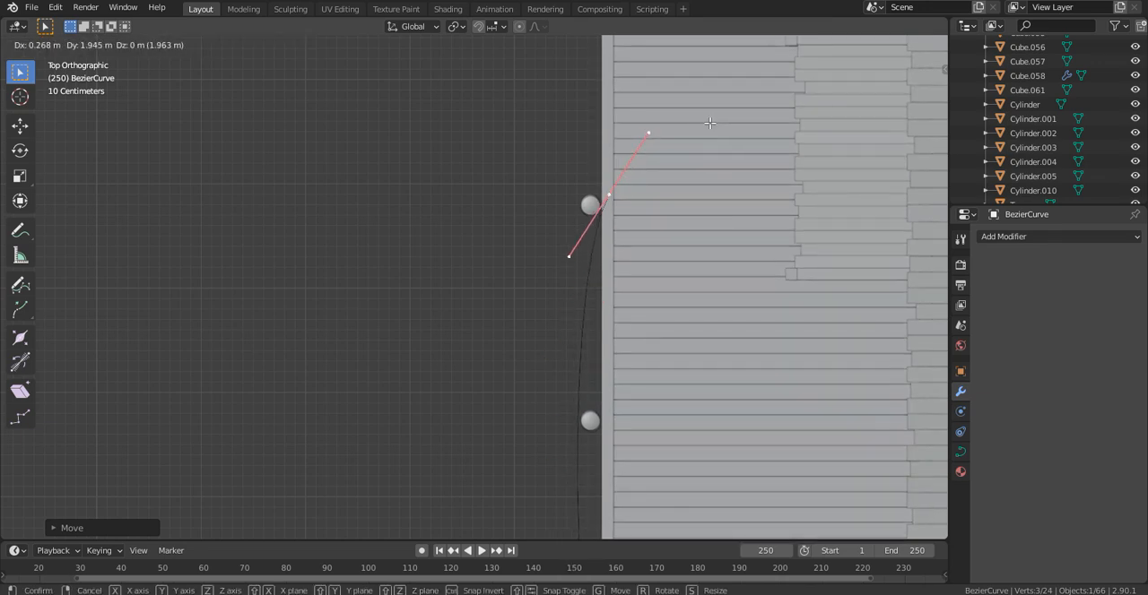
click(710, 123)
- Extrude the curve to just past the deck's back corner post and rotate the new control point about 85° in top view
scroll(712, 125, up, 3)
shift+middle_drag(712, 125, 645, 335)
key(e)
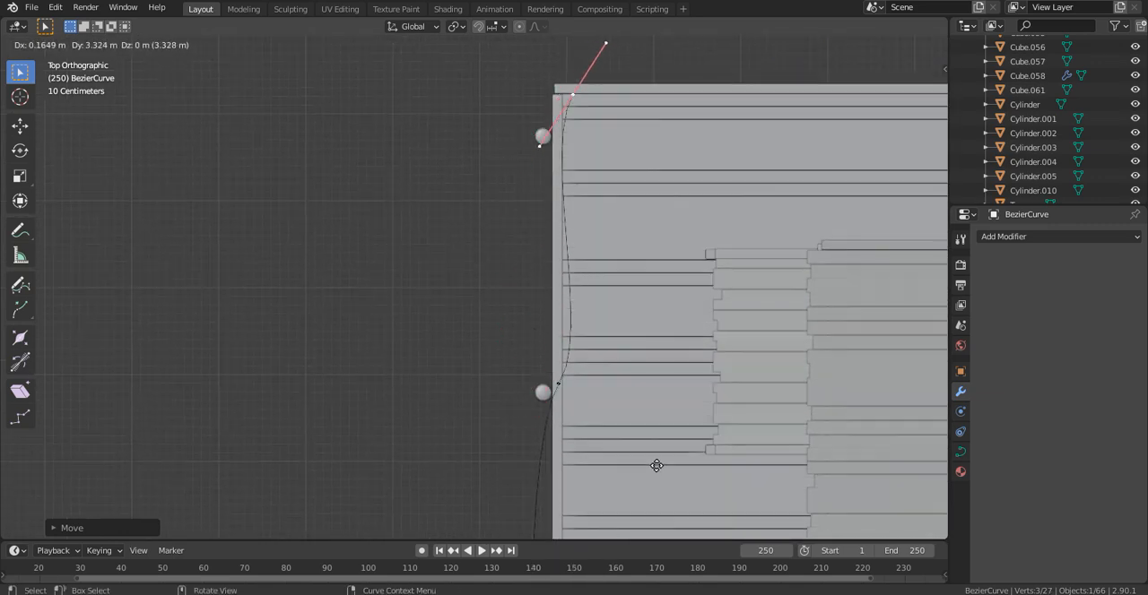
click(647, 472)
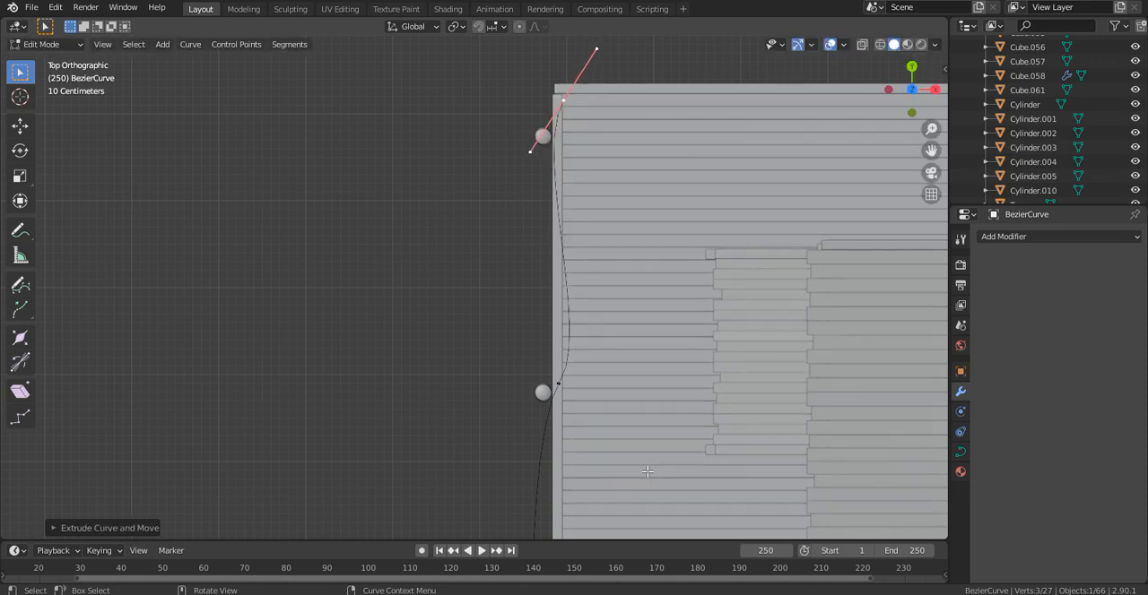
key(r)
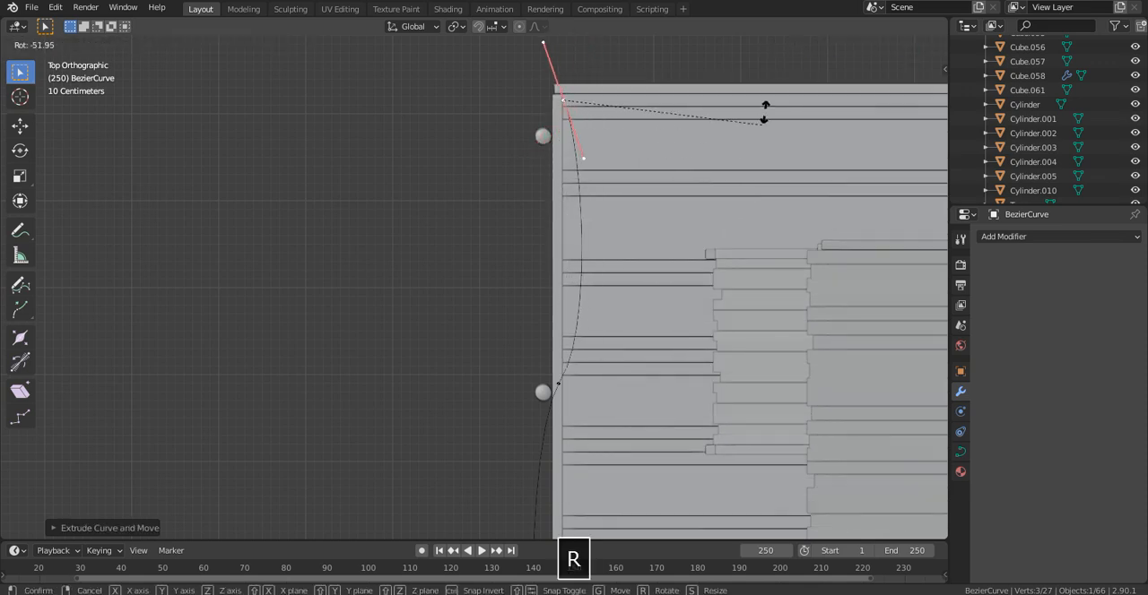
click(793, 445)
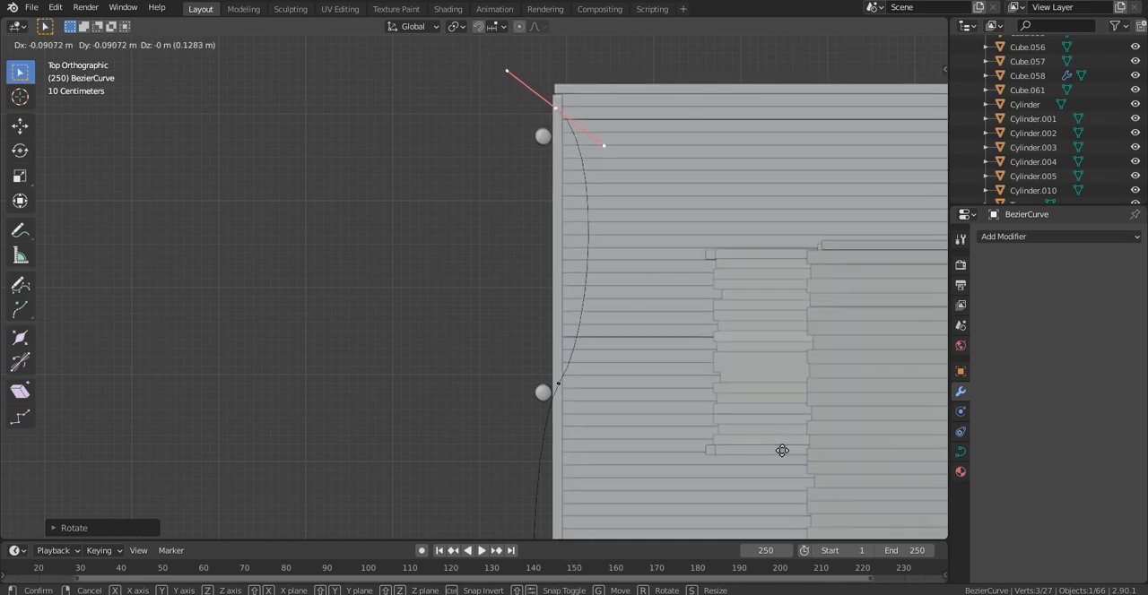
- Move the back-corner end control point slightly outward and raise it along the Z axis
key(g)
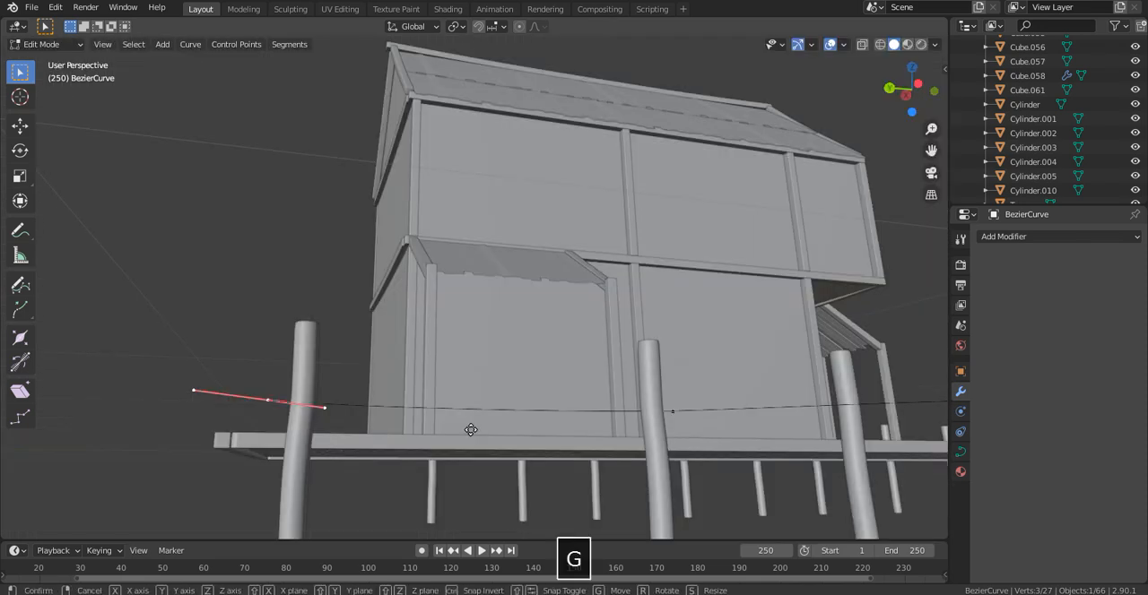
key(z)
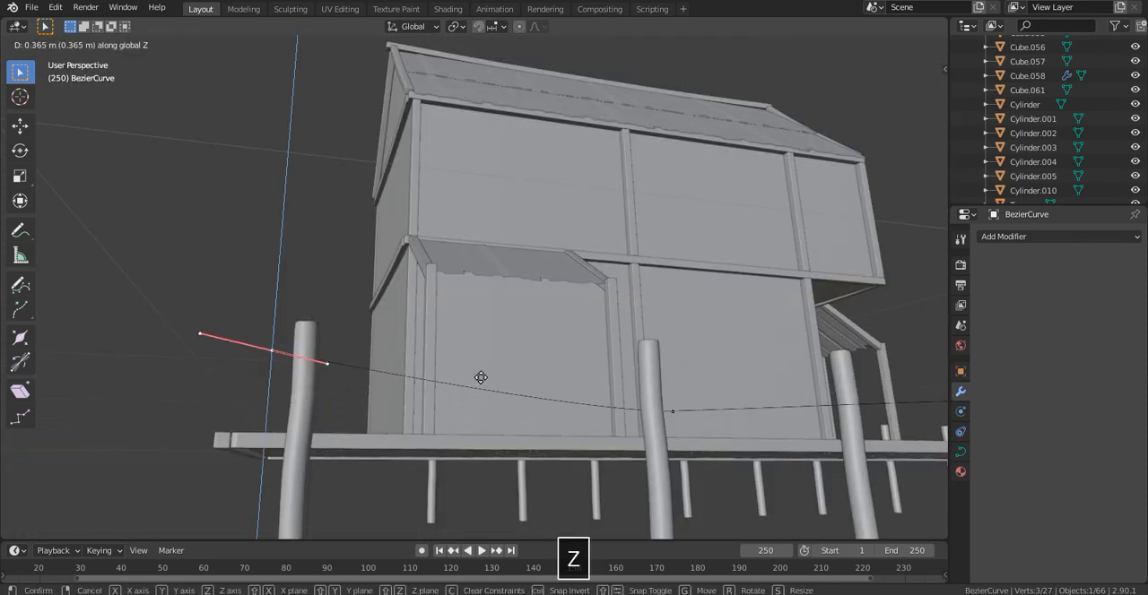
click(478, 391)
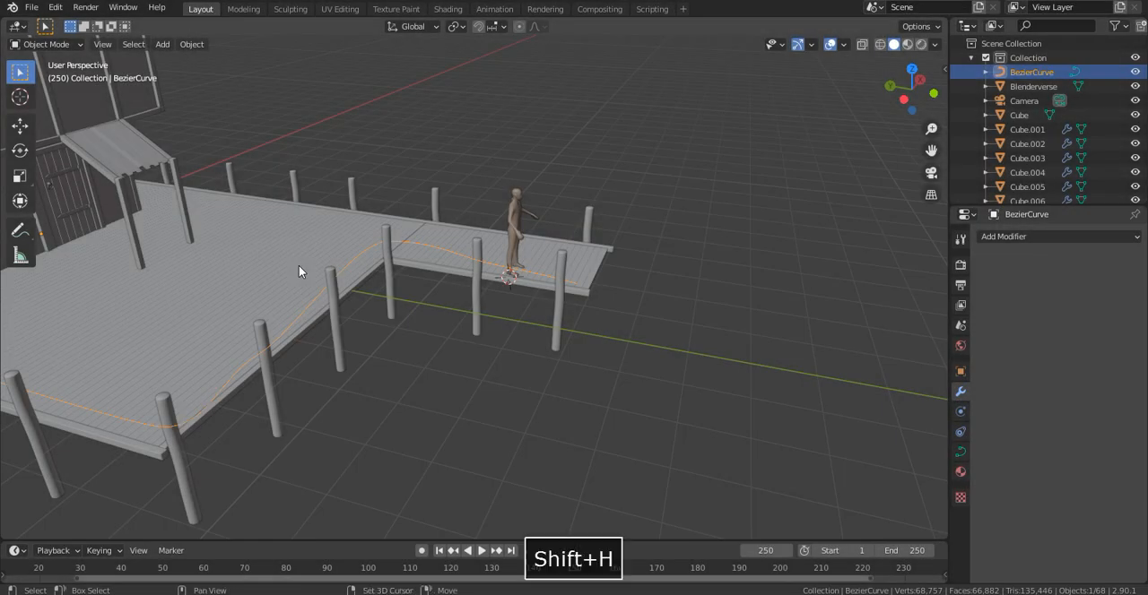
- Isolate the Bezier curve by hiding all other objects and snap the 3D cursor to the world origin
key(shift+h)
middle_drag(353, 266, 380, 264)
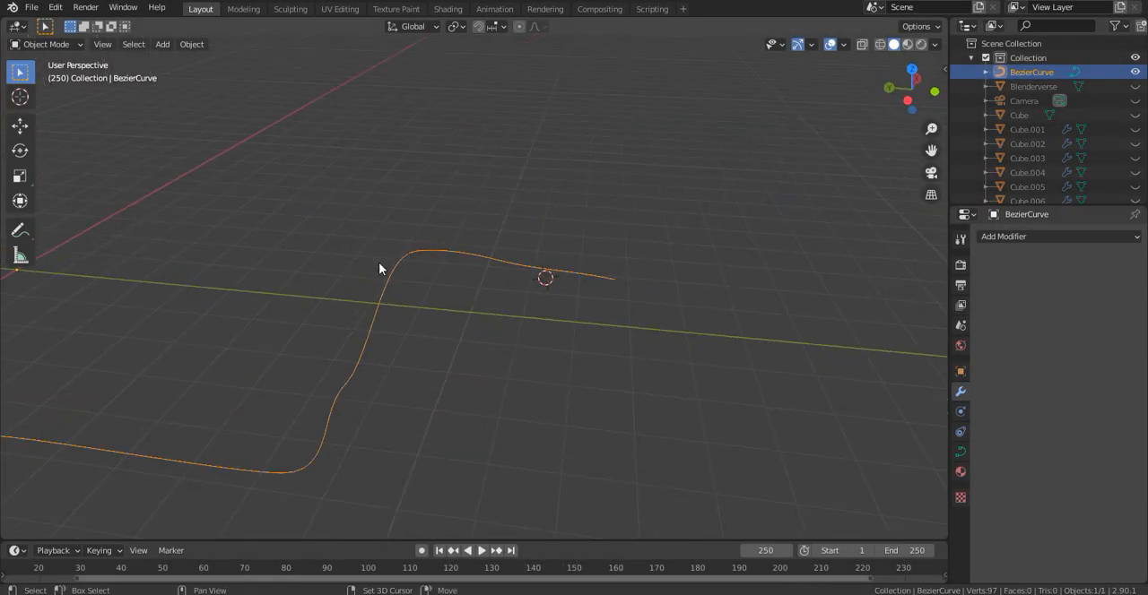
key(shift+s)
click(302, 310)
middle_drag(293, 279, 311, 271)
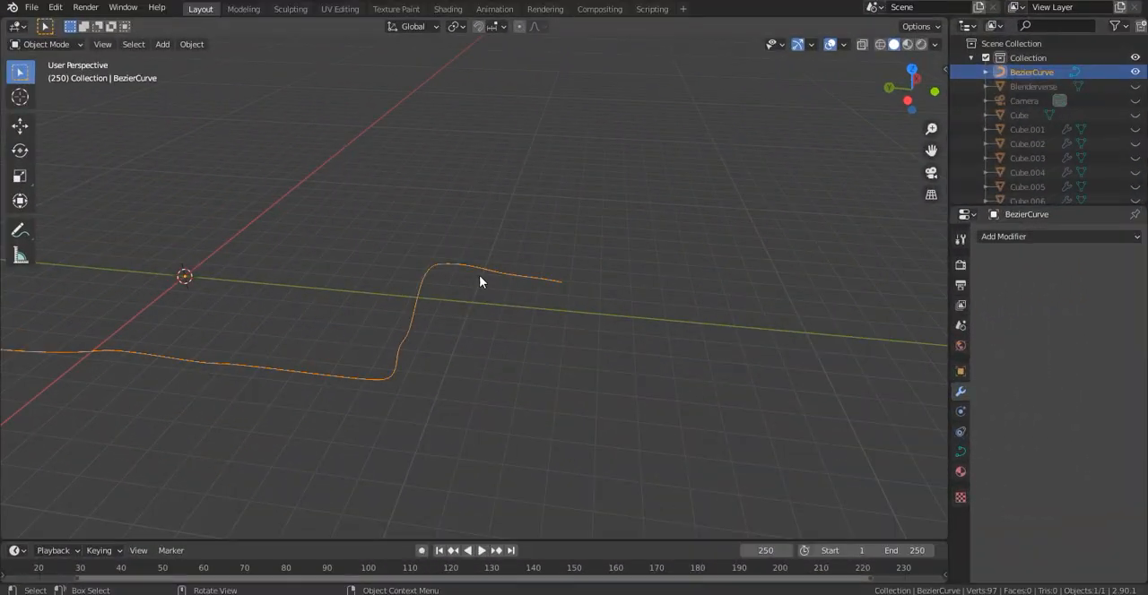
- Apply all transforms to the Bezier curve
key(ctrl+a)
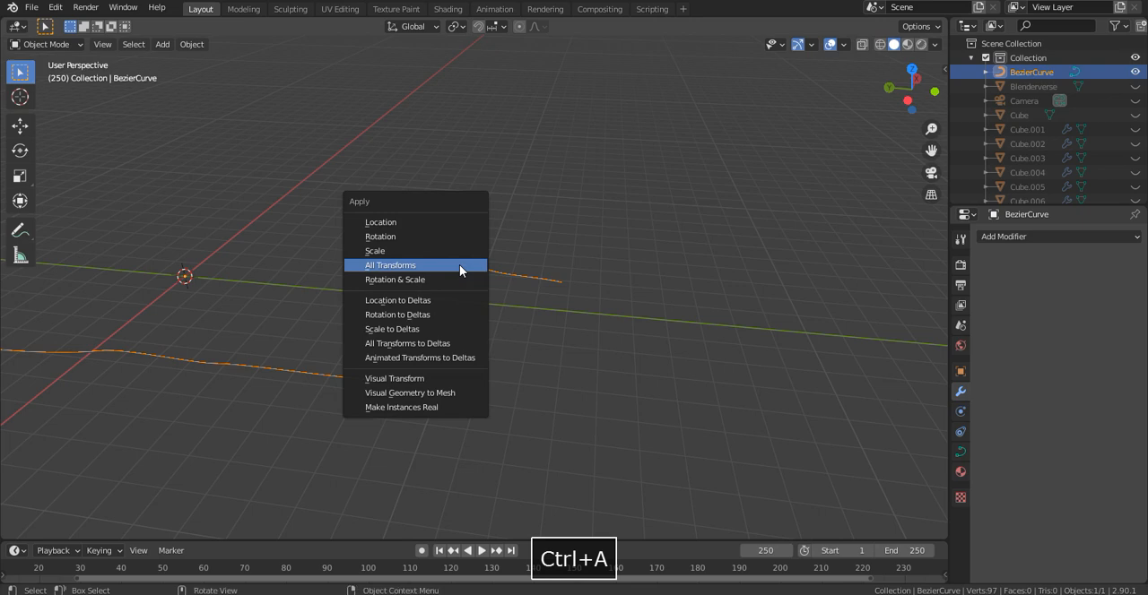
click(459, 265)
middle_drag(440, 258, 427, 335)
- Add a mesh circle with 10 vertices at the world origin and display the scene in wireframe
key(shift+a)
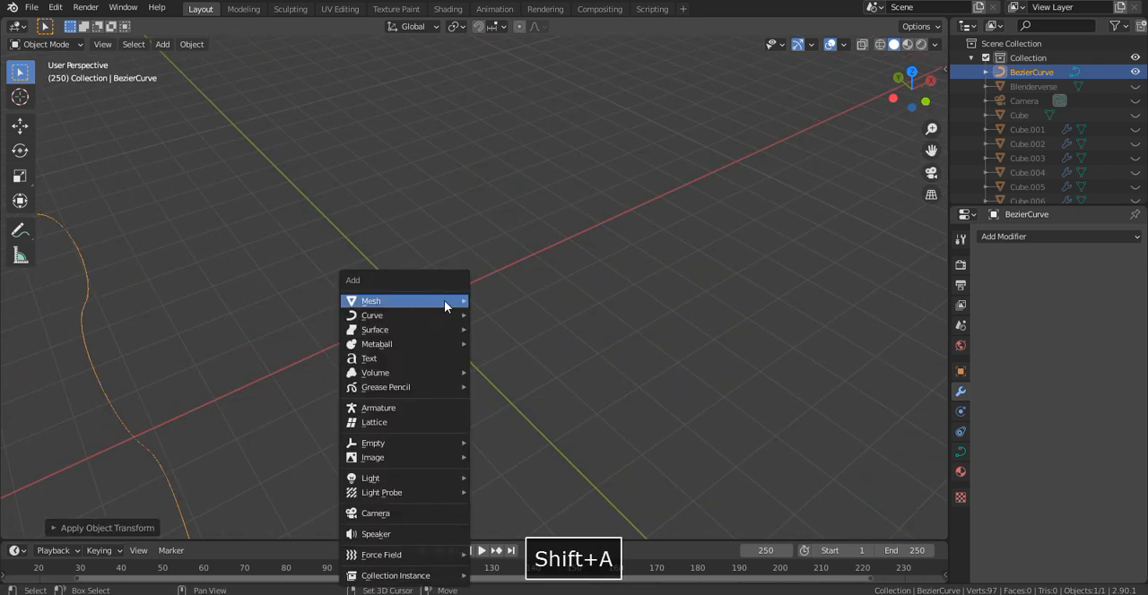
mouse_move(437, 307)
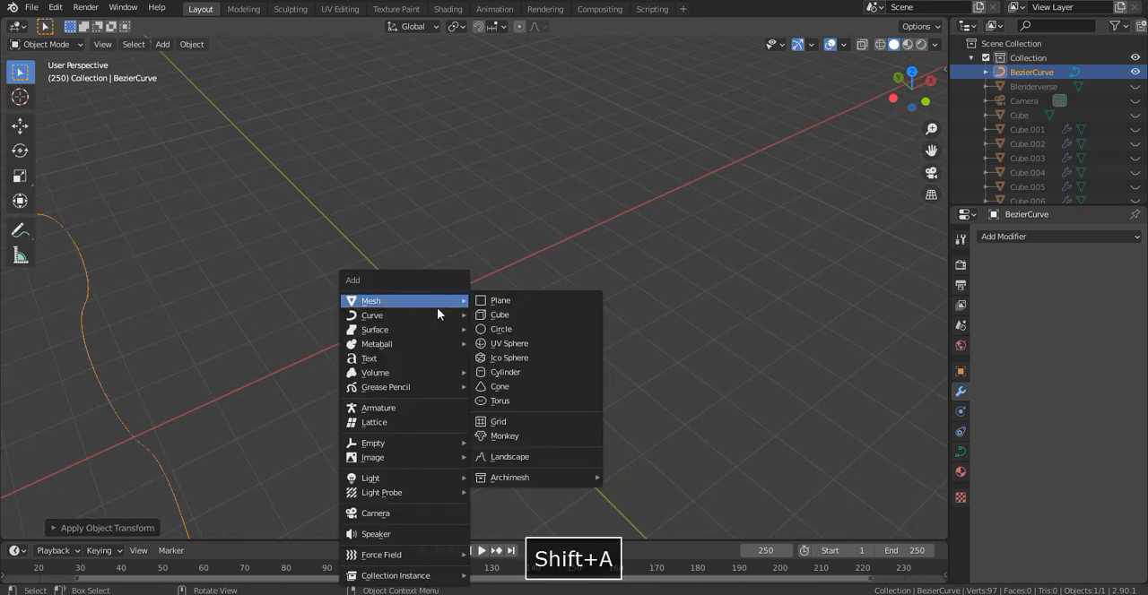
click(500, 329)
key(z)
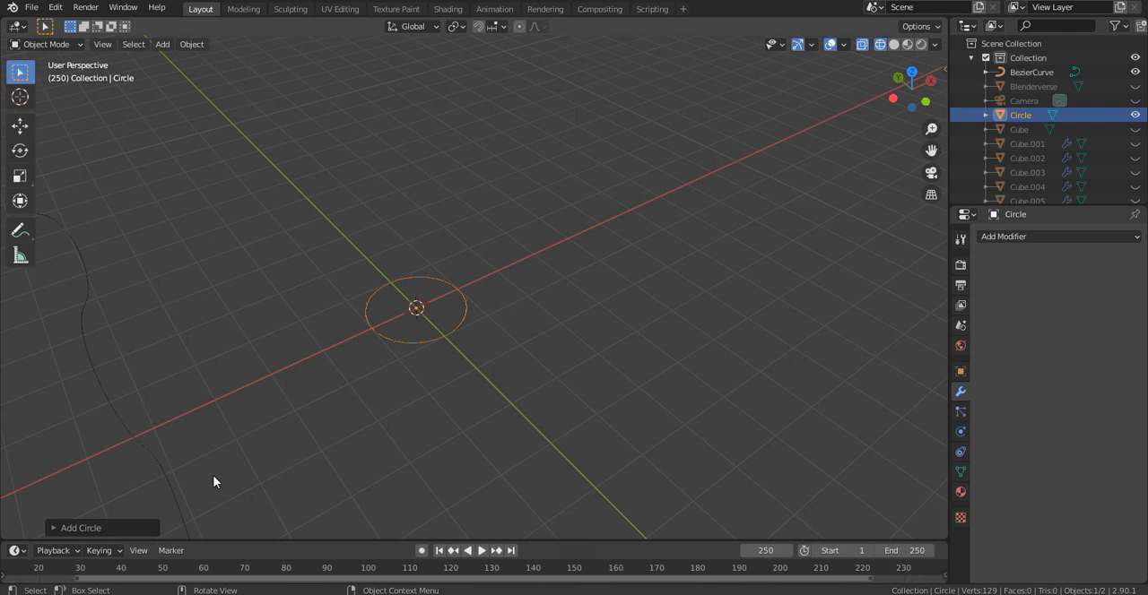
key(z)
click(81, 528)
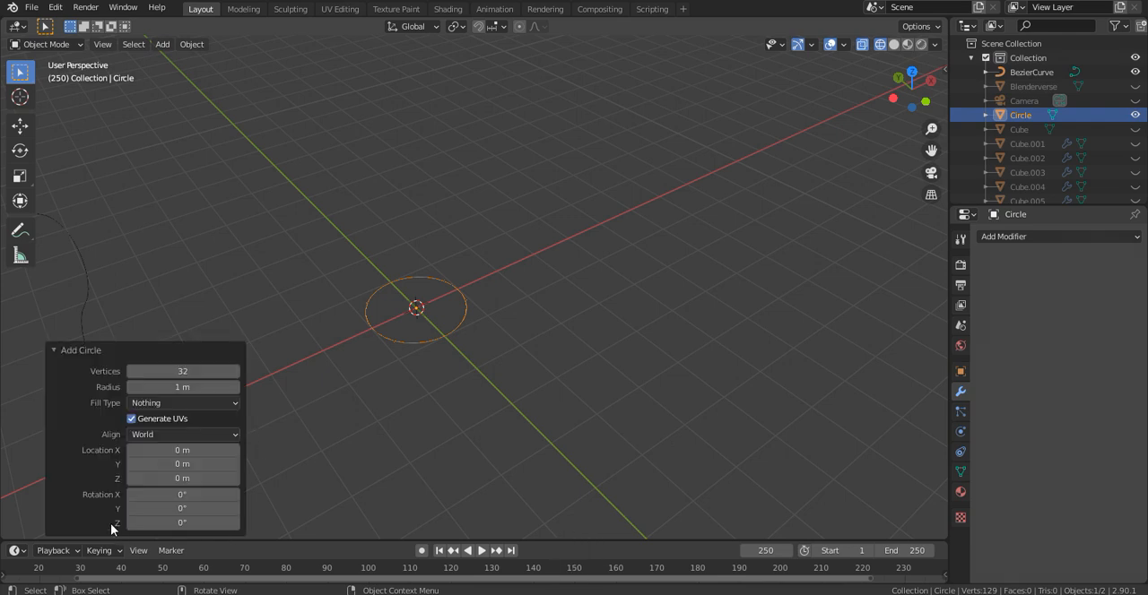
click(205, 371)
text(10)
key(Return)
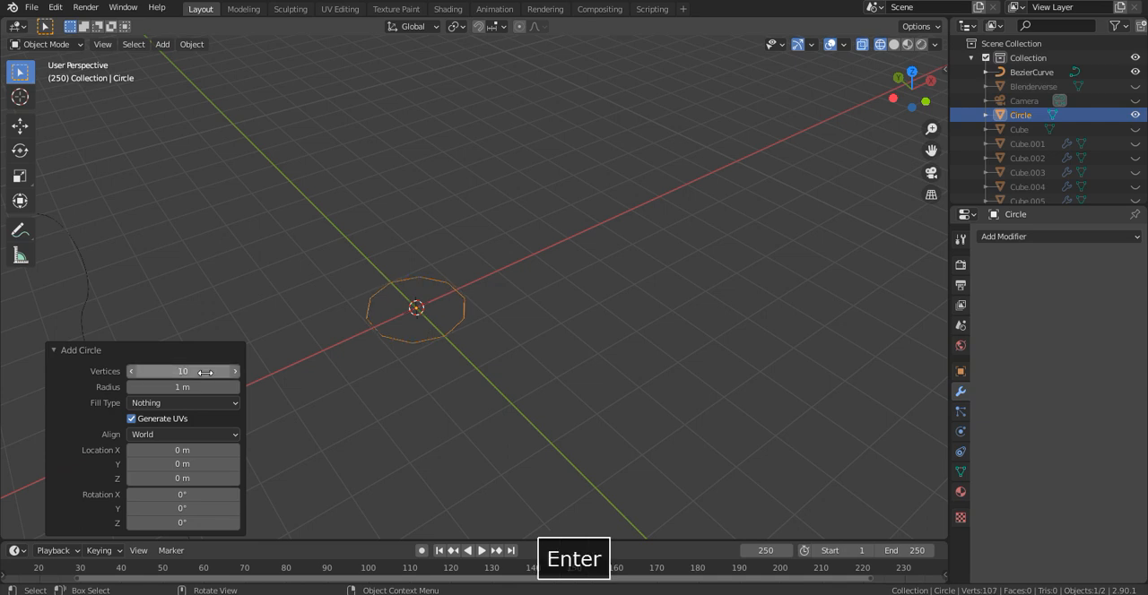
scroll(327, 258, up, 4)
scroll(394, 318, down, 4)
- Set the new circle's radius to 0.1 m and frame it in the viewport
click(199, 386)
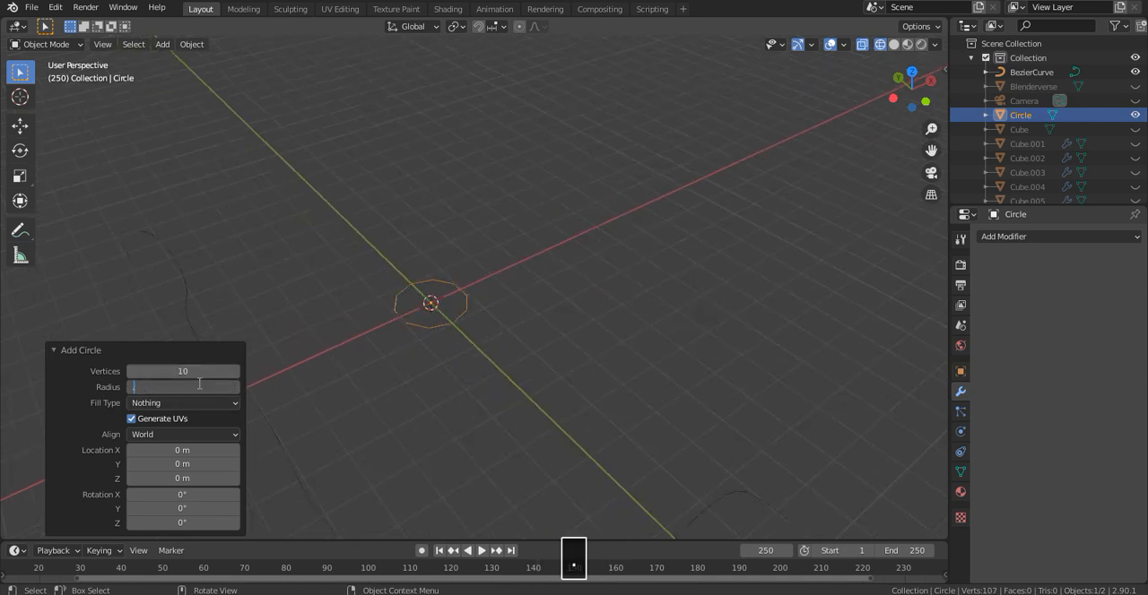
text(0.1)
key(Return)
key(grave)
click(627, 315)
scroll(626, 315, down, 9)
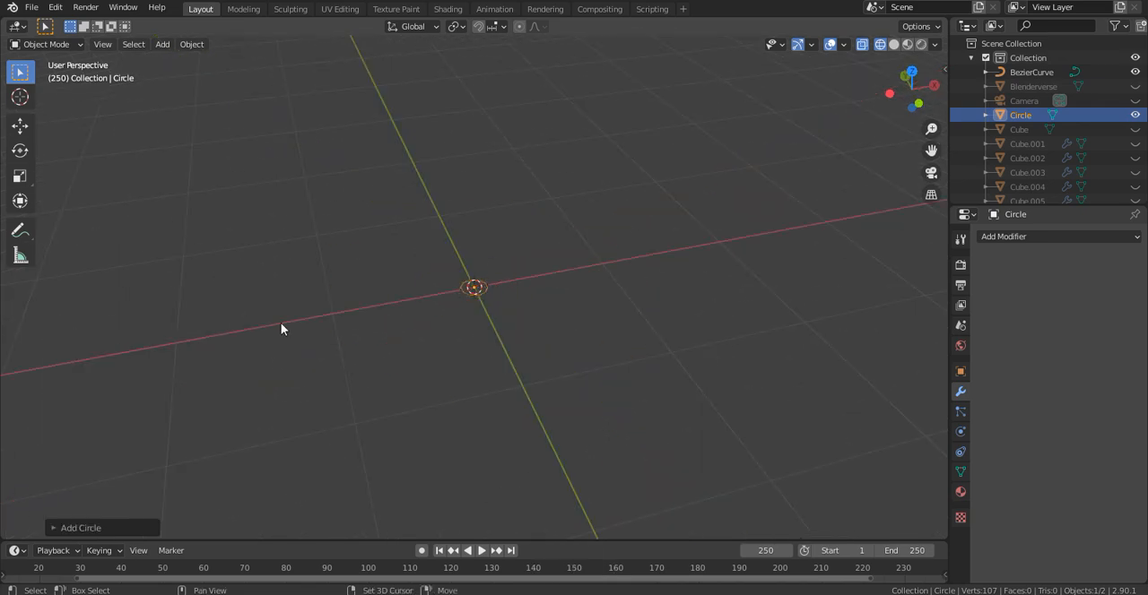
- Add a Plain Axes empty at the origin and rotate it 90° around the Z axis
key(shift+a)
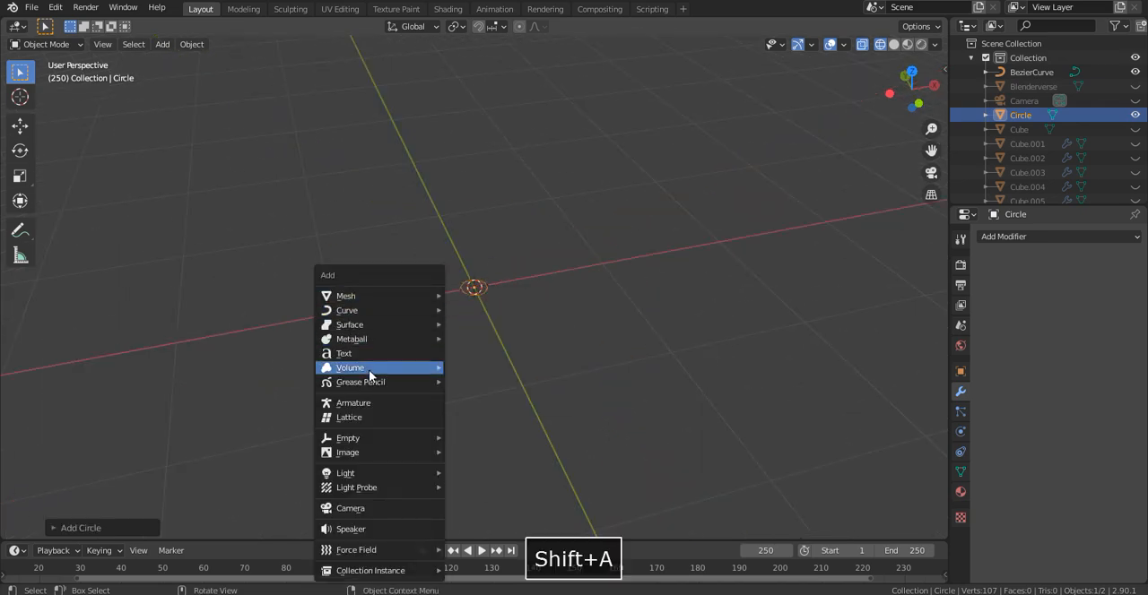
mouse_move(377, 437)
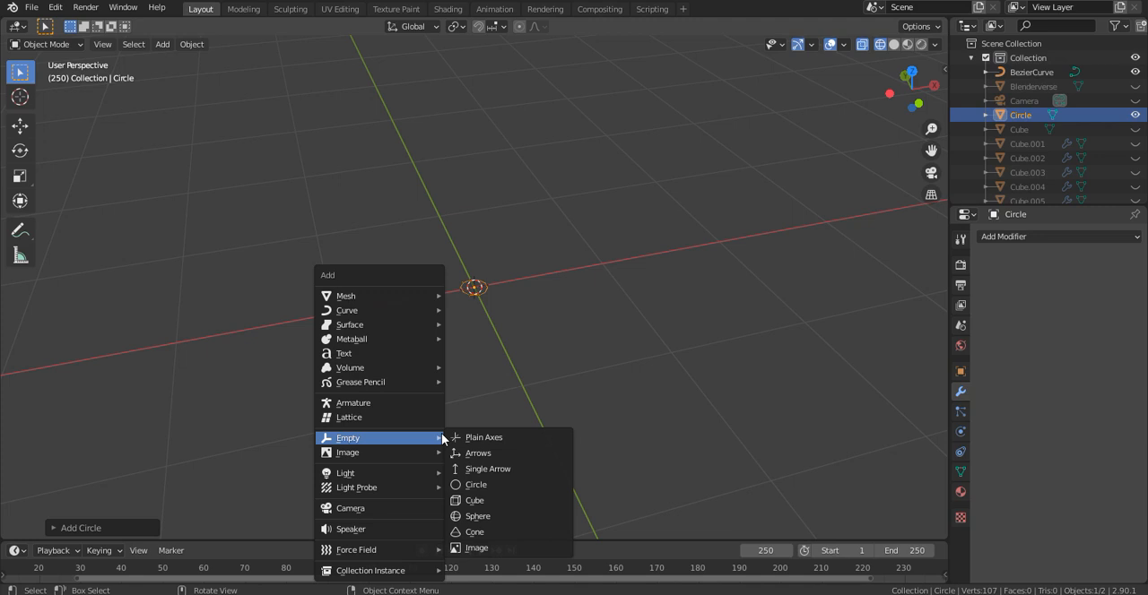
click(485, 439)
text(rz)
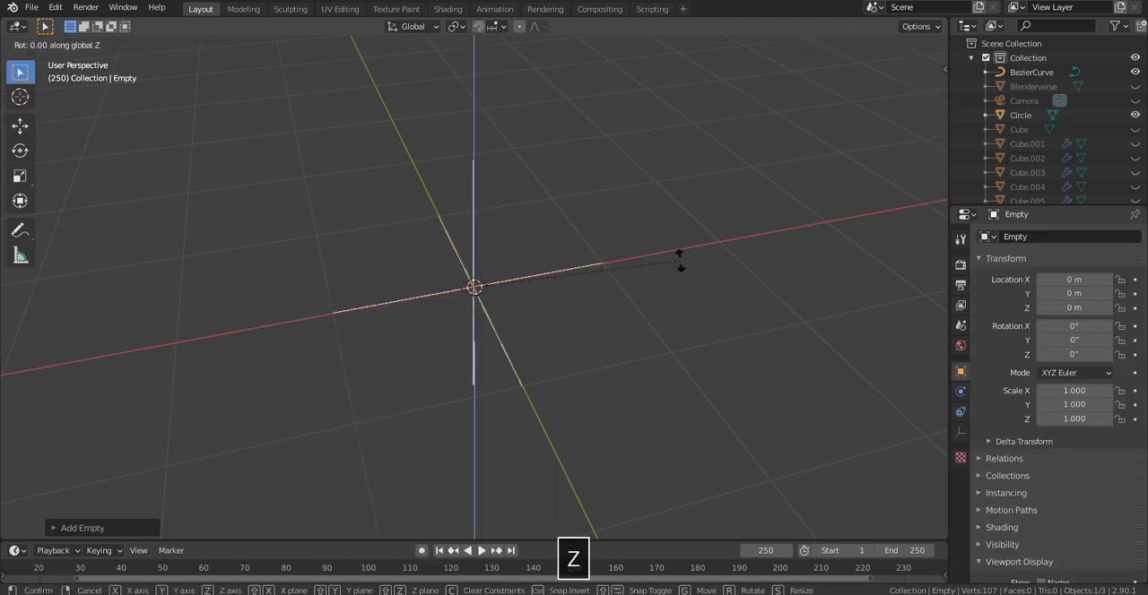
text(90)
key(Return)
- Add an Array modifier to the circle, disabling Relative Offset and using the empty as its Object Offset
scroll(668, 170, up, 9)
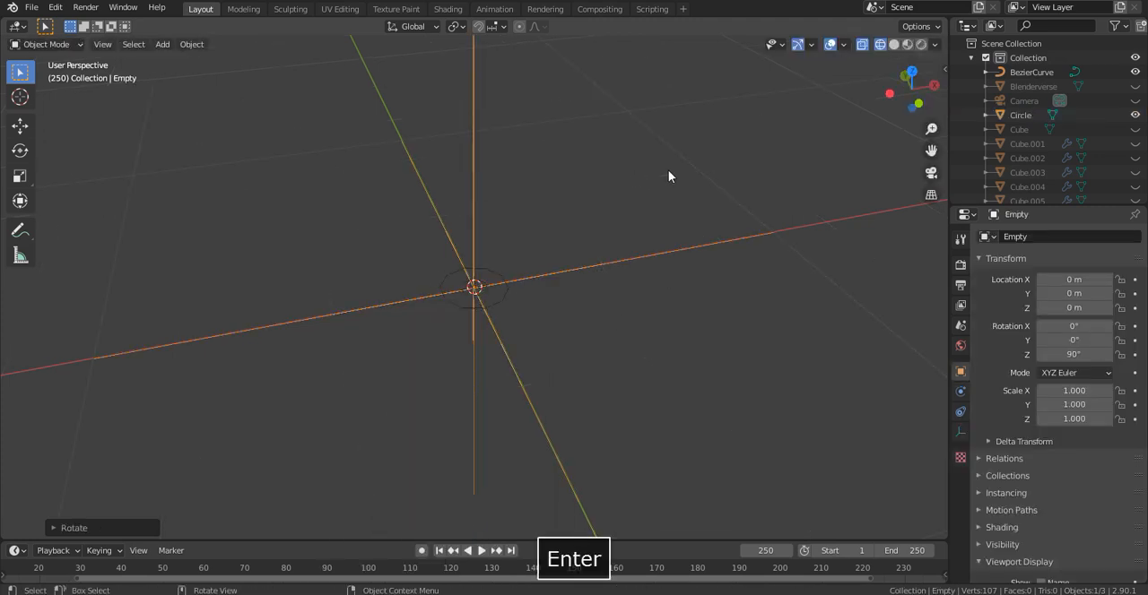
click(508, 244)
click(507, 255)
key(ctrl+z)
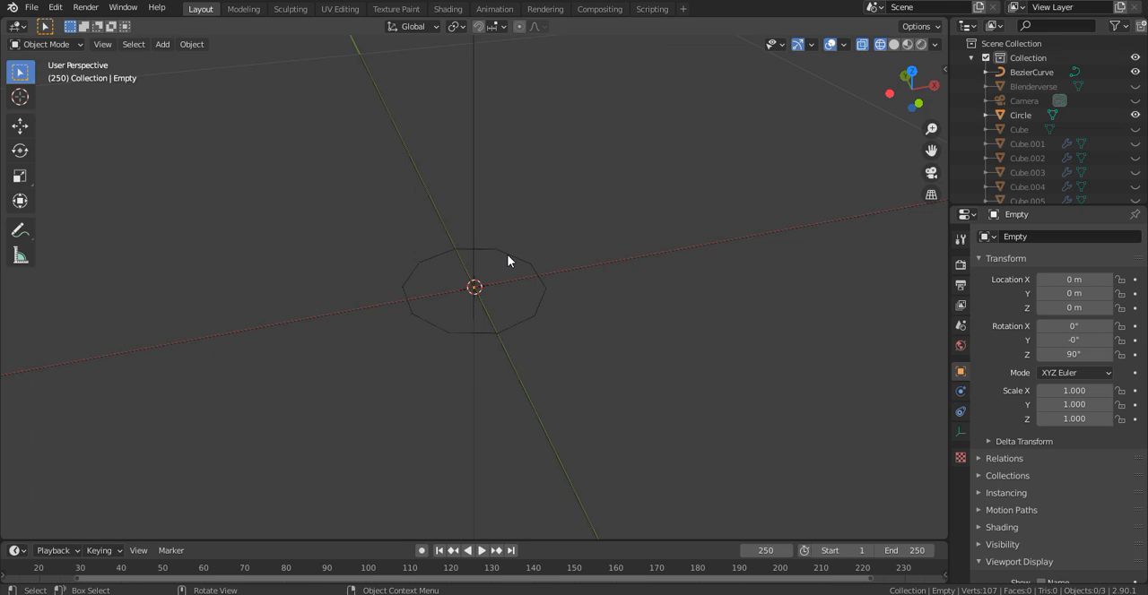
click(508, 261)
click(1021, 234)
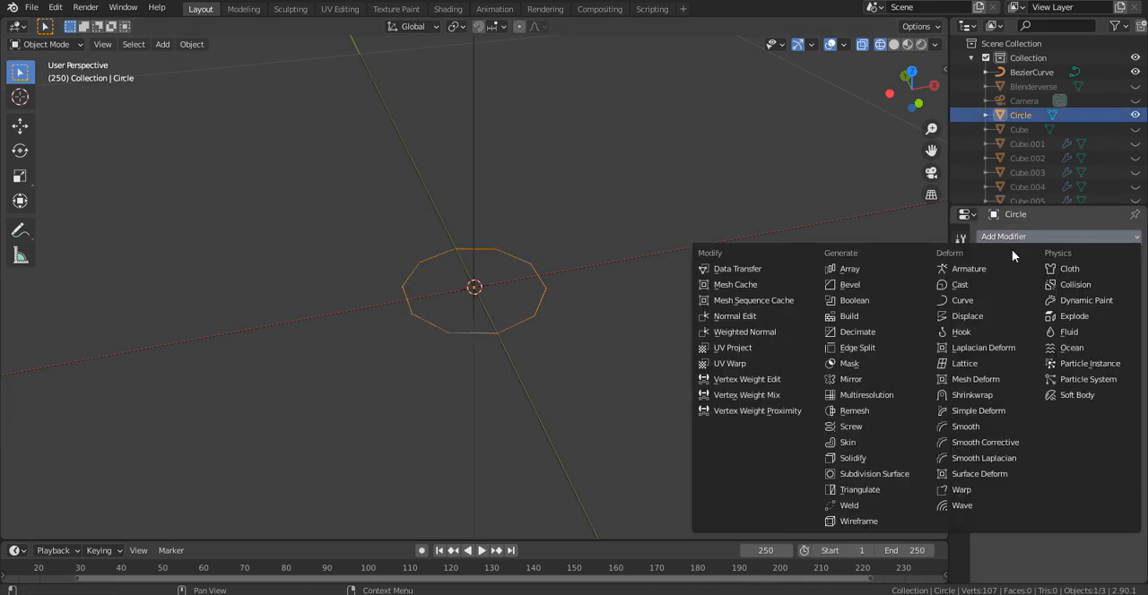
click(869, 268)
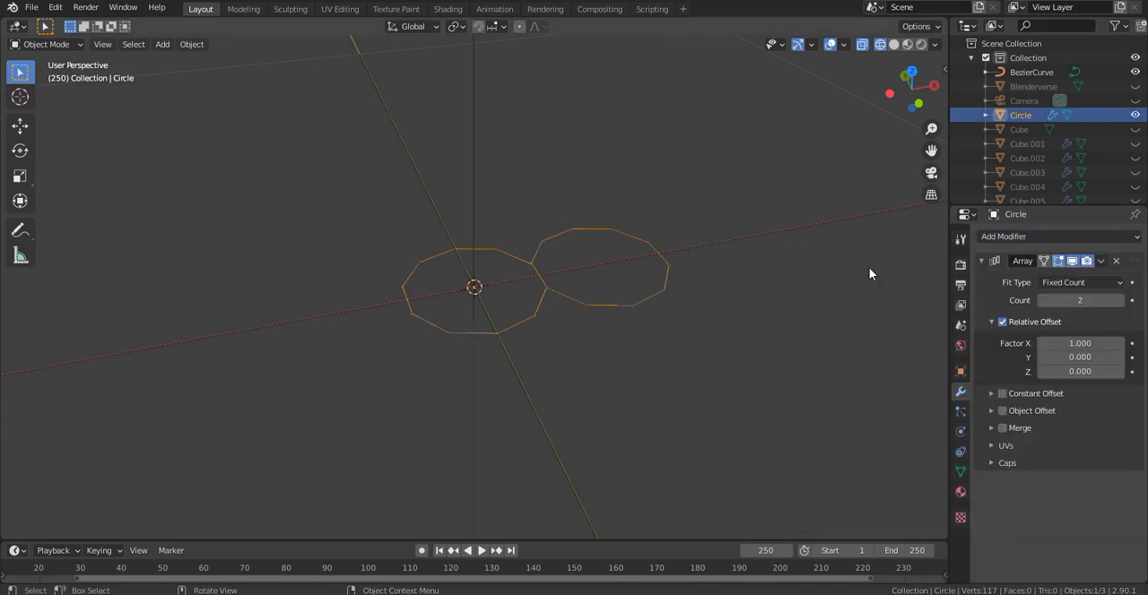
click(1002, 322)
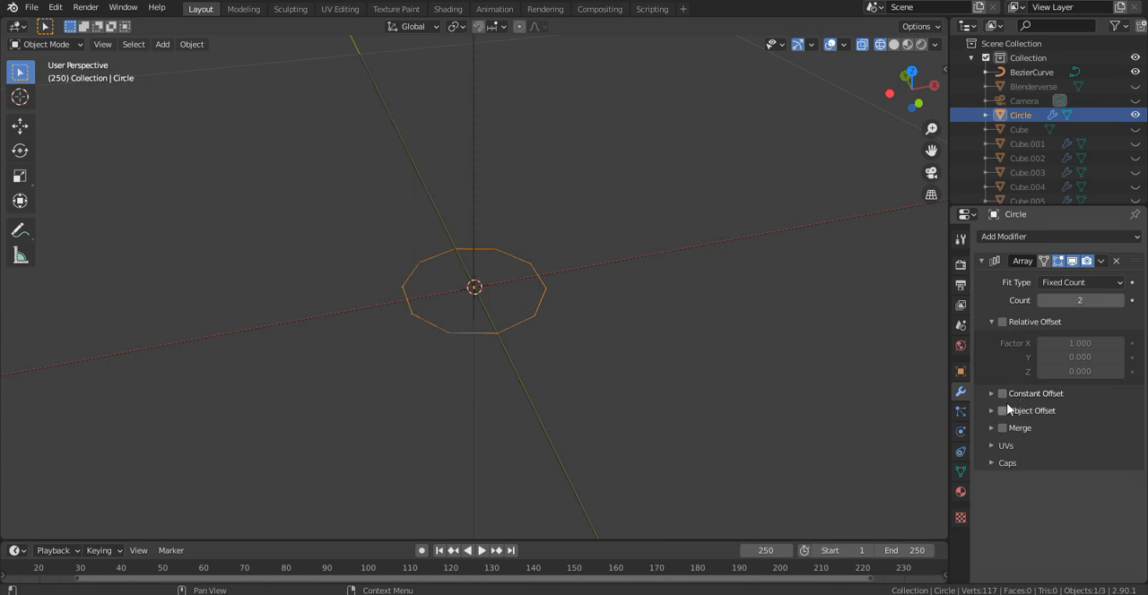
click(1002, 411)
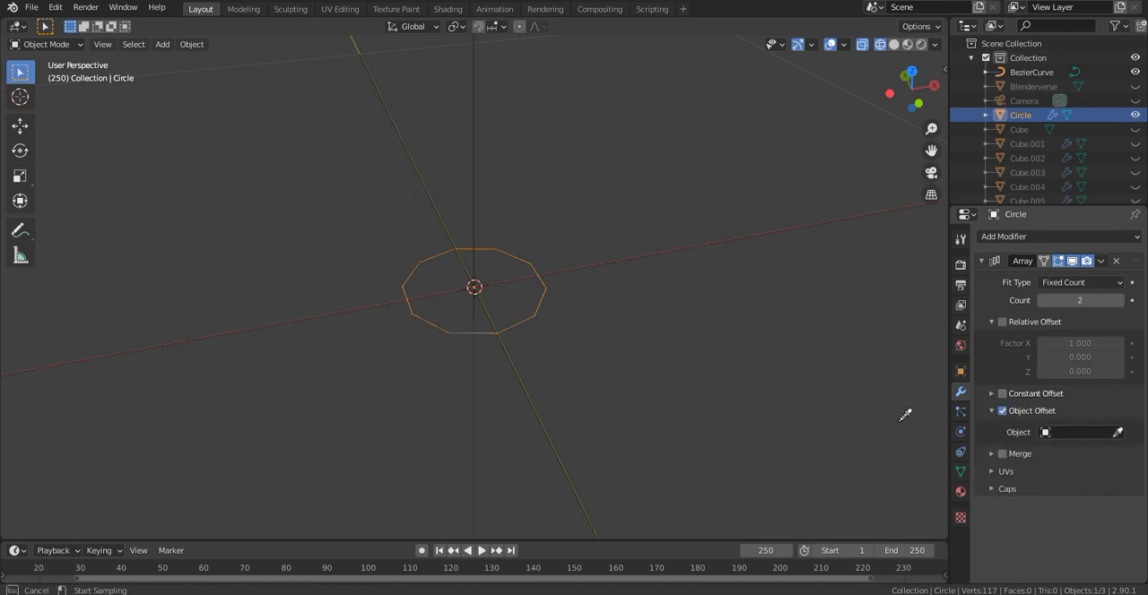
click(473, 178)
- Move all the circle's vertices along negative X off the origin and set the Array count to 4
key(Tab)
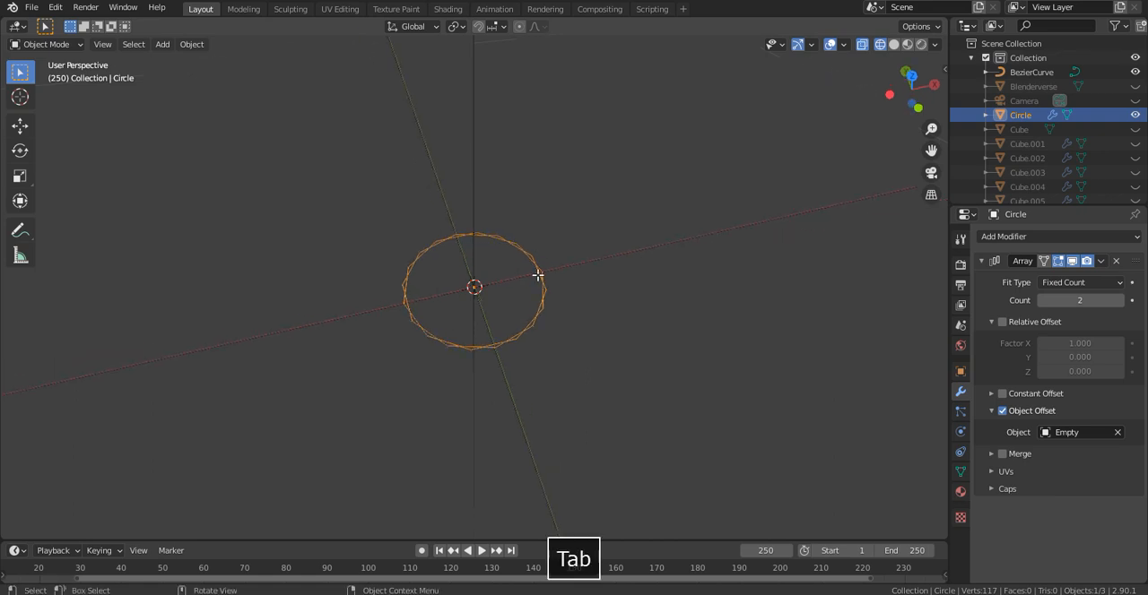
key(a)
key(g)
key(x)
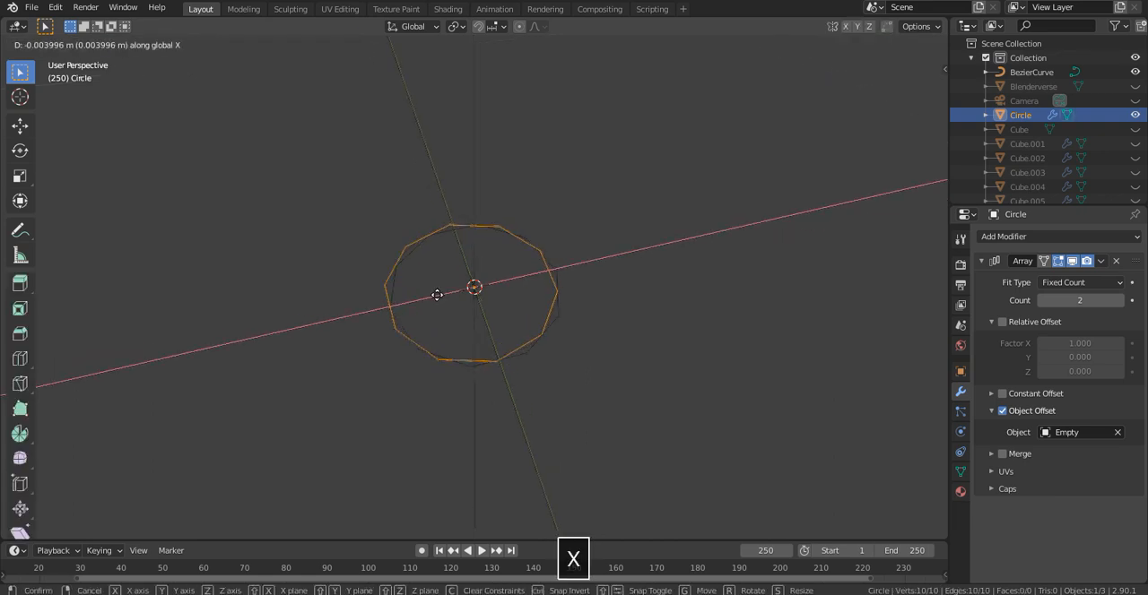
click(414, 284)
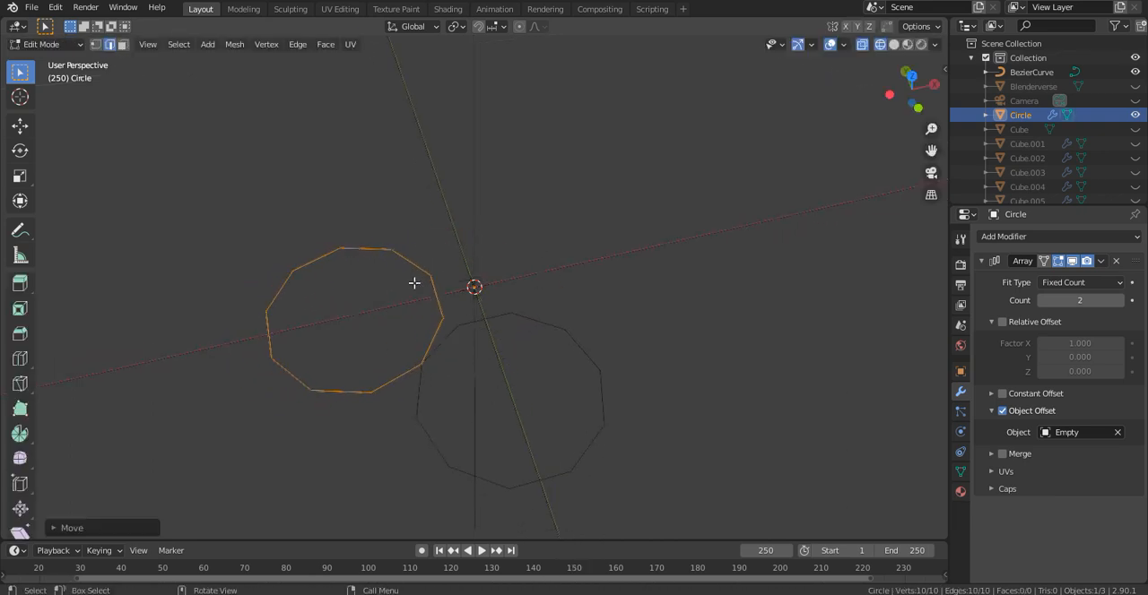
key(Tab)
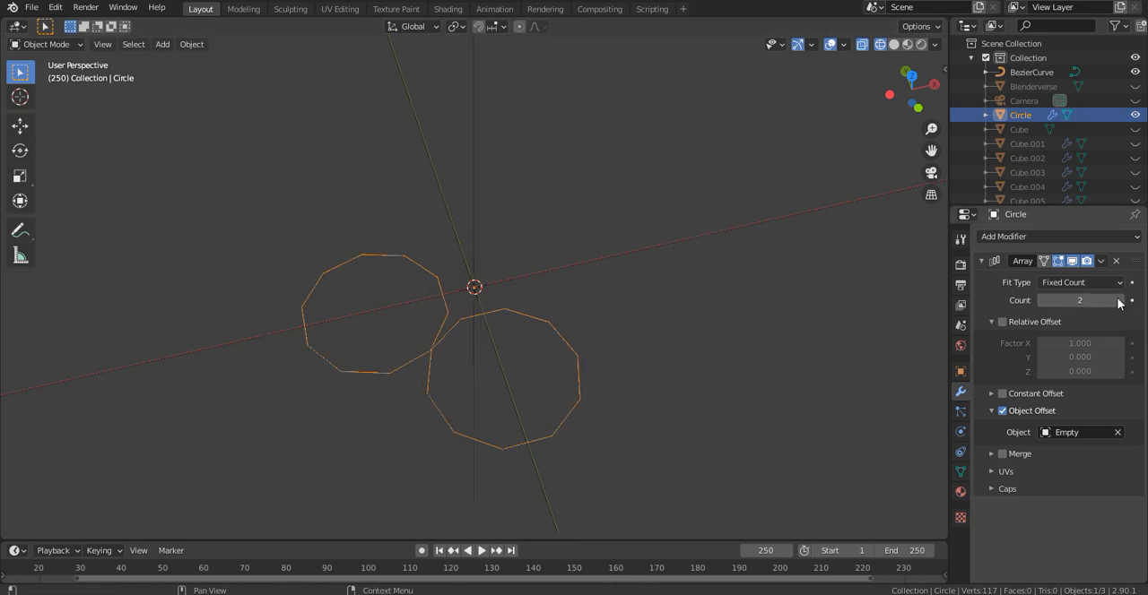
click(1119, 300)
click(1119, 300)
- Add a Screw modifier to the circle with a Screw value of 2 m, shown in solid shading
click(1031, 237)
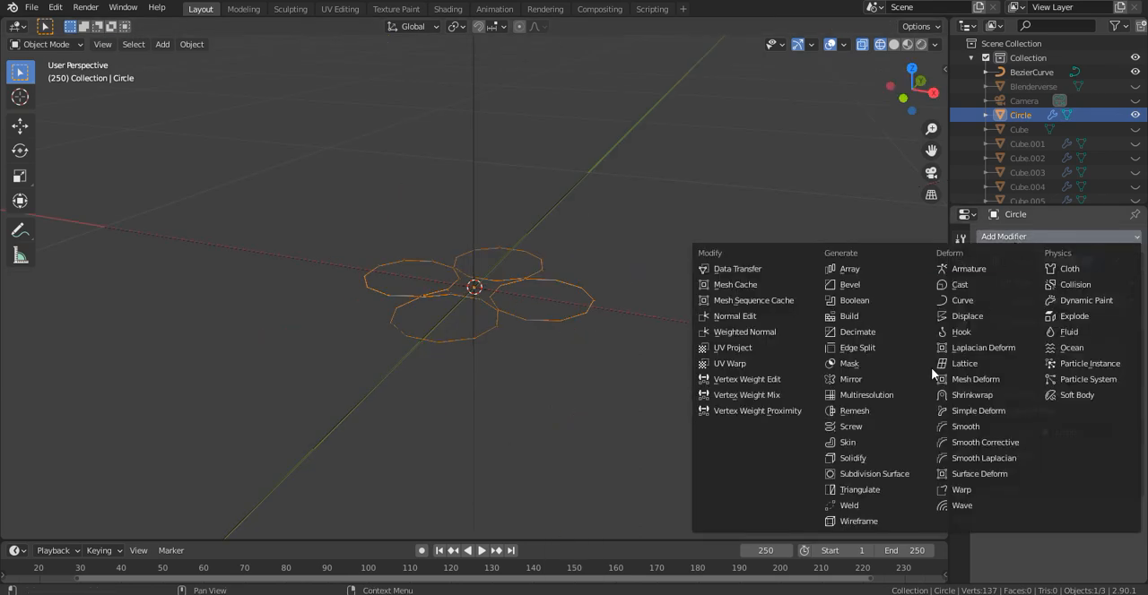
click(860, 428)
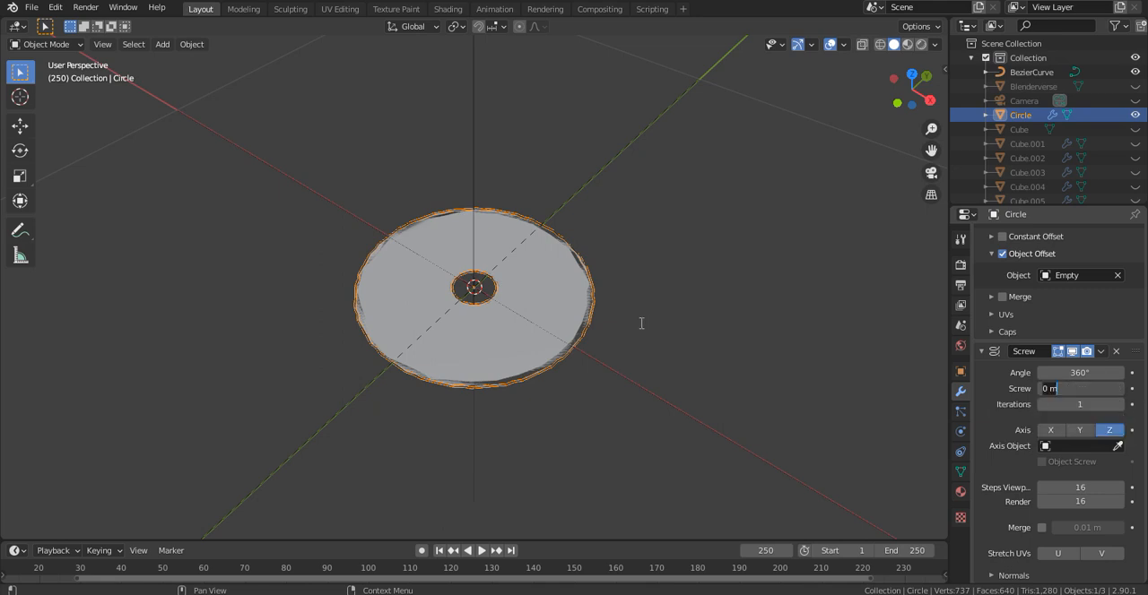
text(2)
key(Return)
scroll(527, 246, down, 12)
middle_drag(527, 246, 516, 203)
scroll(549, 211, up, 2)
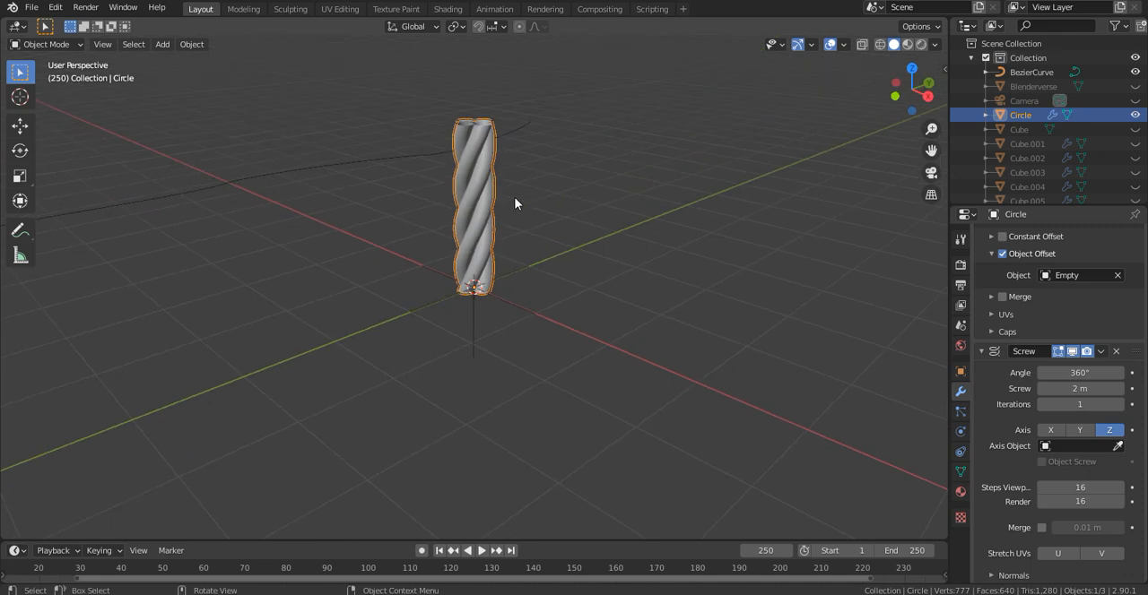
shift+middle_drag(495, 146, 681, 217)
scroll(542, 180, up, 2)
scroll(539, 181, down, 1)
scroll(538, 184, down, 2)
scroll(690, 213, up, 4)
key(Tab)
key(s)
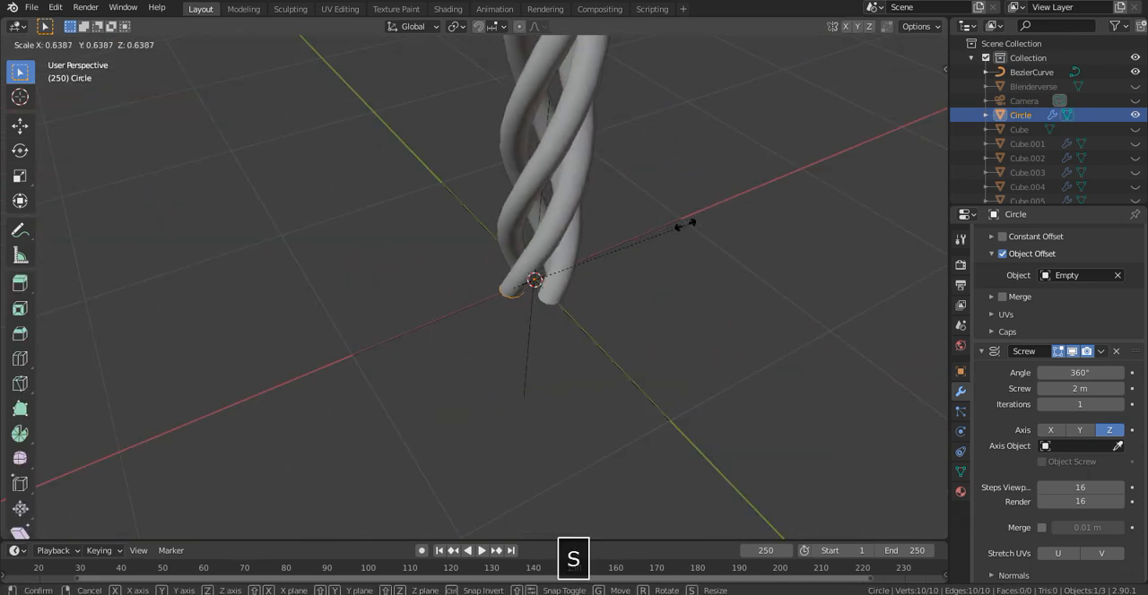
key(Escape)
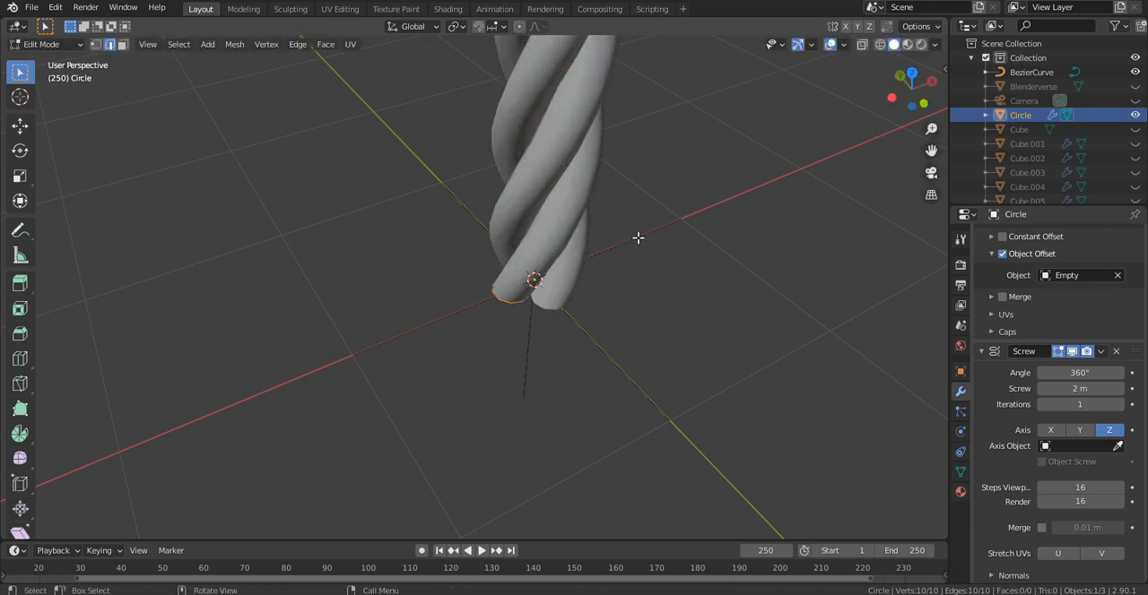
scroll(831, 158, down, 5)
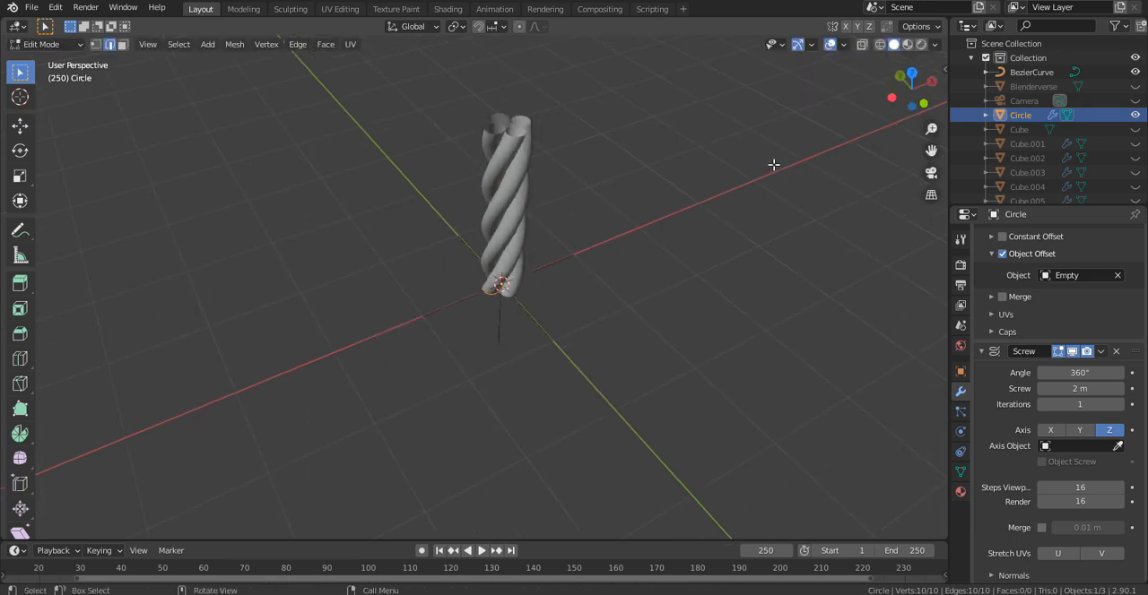
key(Tab)
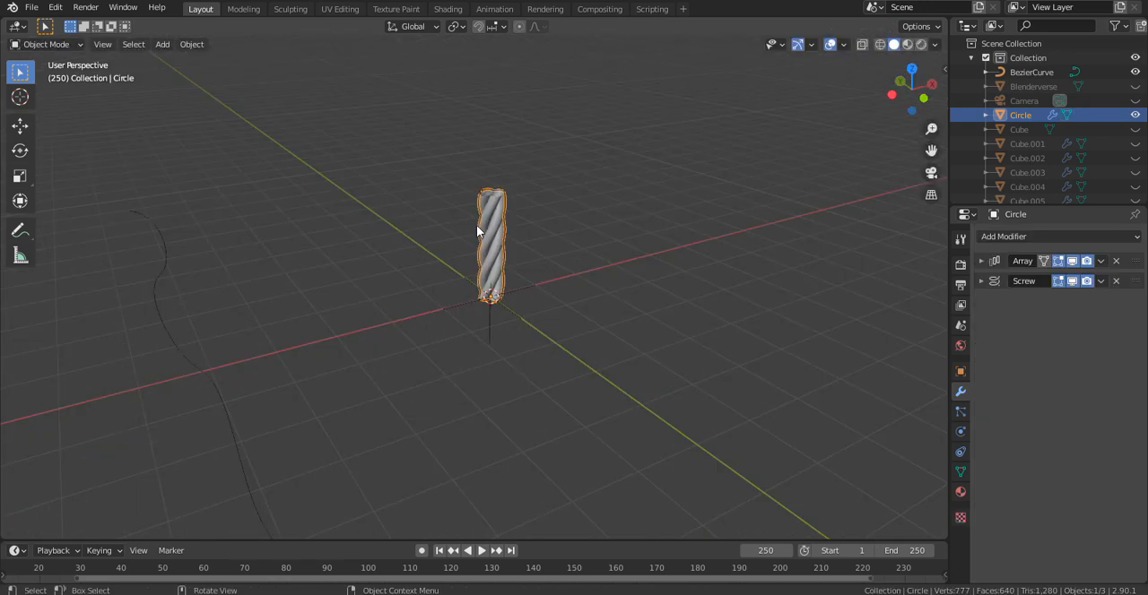
- Parent the twisted rope segment and the empty to the Bezier curve, and deselect everything
shift+click(466, 310)
shift+click(163, 321)
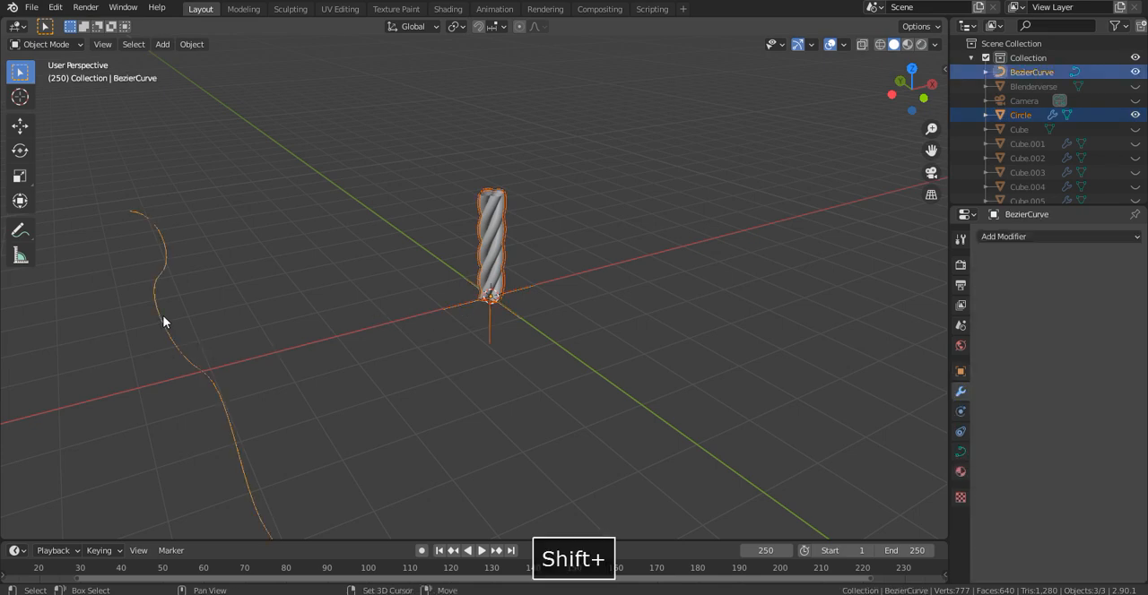
key(ctrl+p)
click(178, 305)
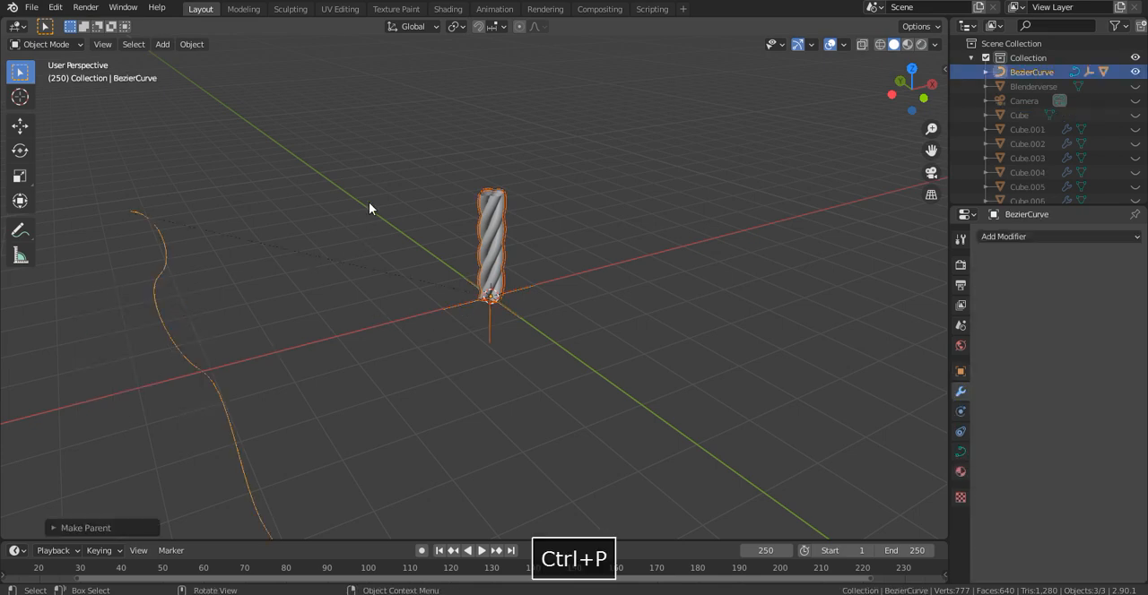
key(alt+a)
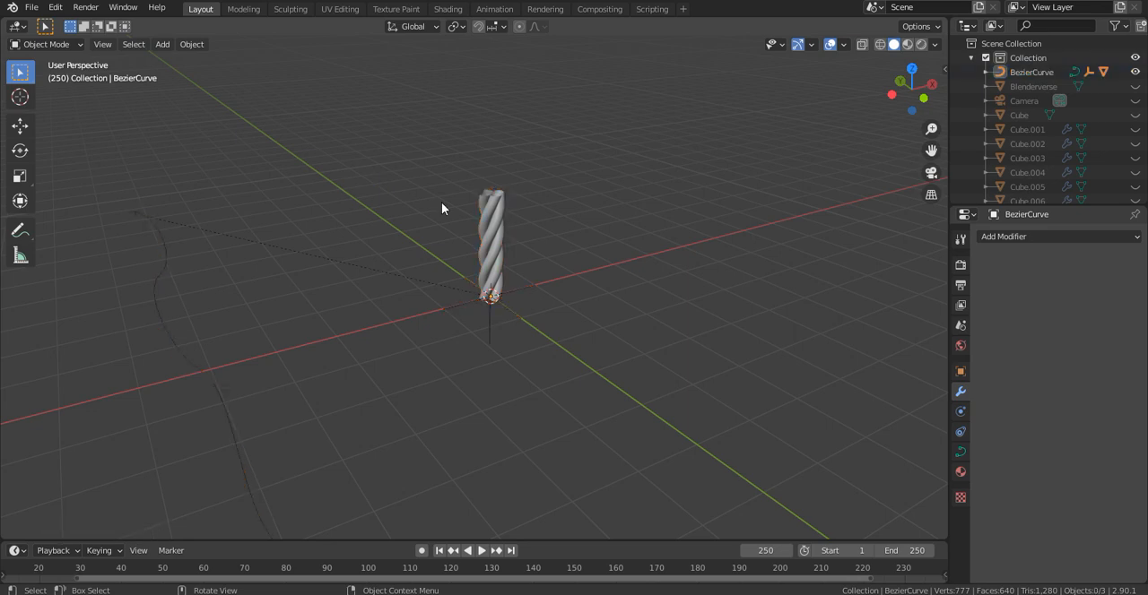
- Add a Curve modifier to the rope segment with BezierCurve as its curve object
click(499, 205)
click(995, 237)
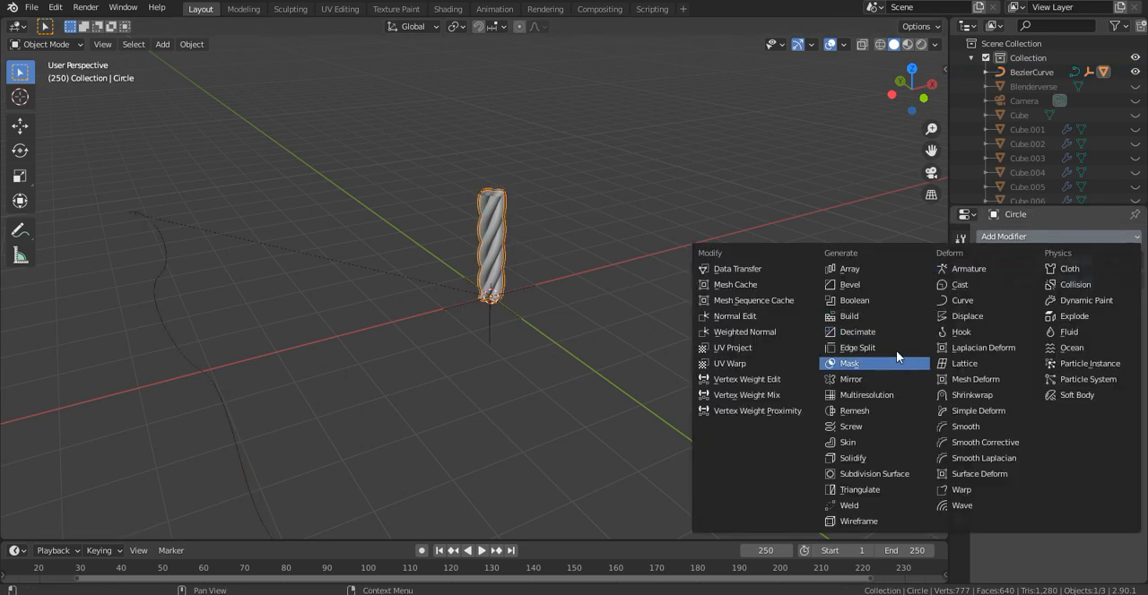
click(962, 300)
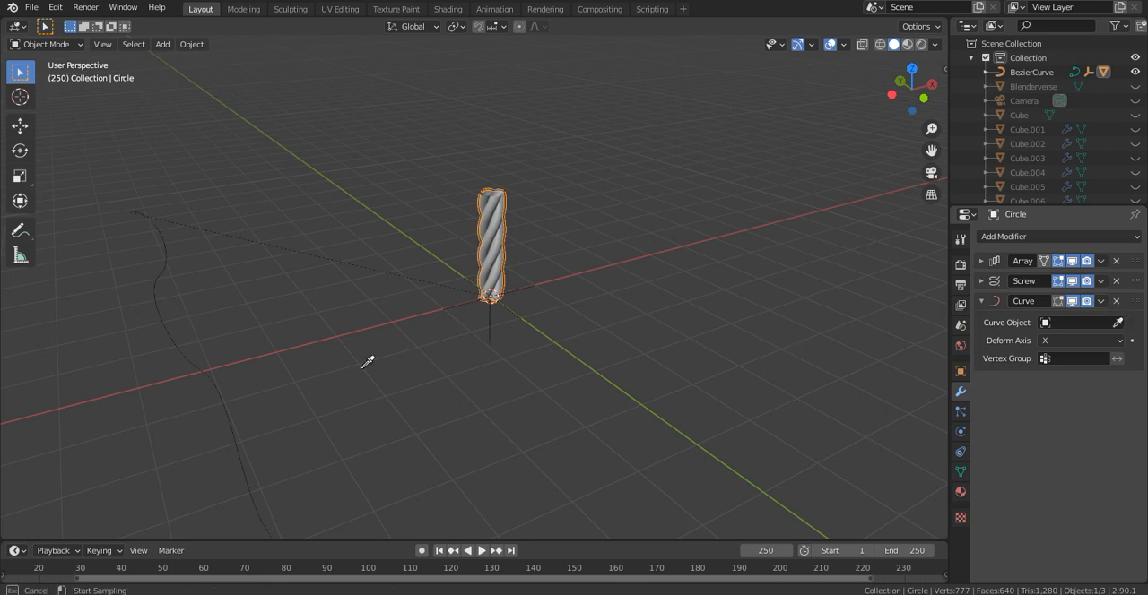
click(213, 387)
- Set the Curve modifier's Deform Axis to Z so the rope segment follows the Bezier curve
key(grave)
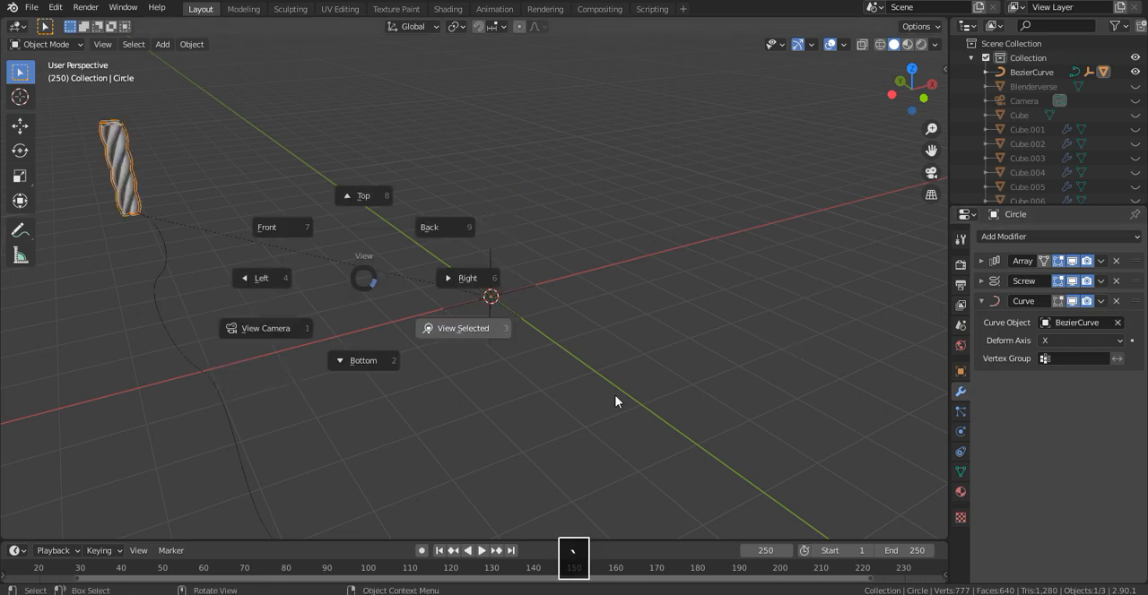
click(550, 368)
middle_drag(562, 315, 579, 348)
scroll(718, 282, down, 9)
scroll(579, 348, up, 1)
click(1114, 341)
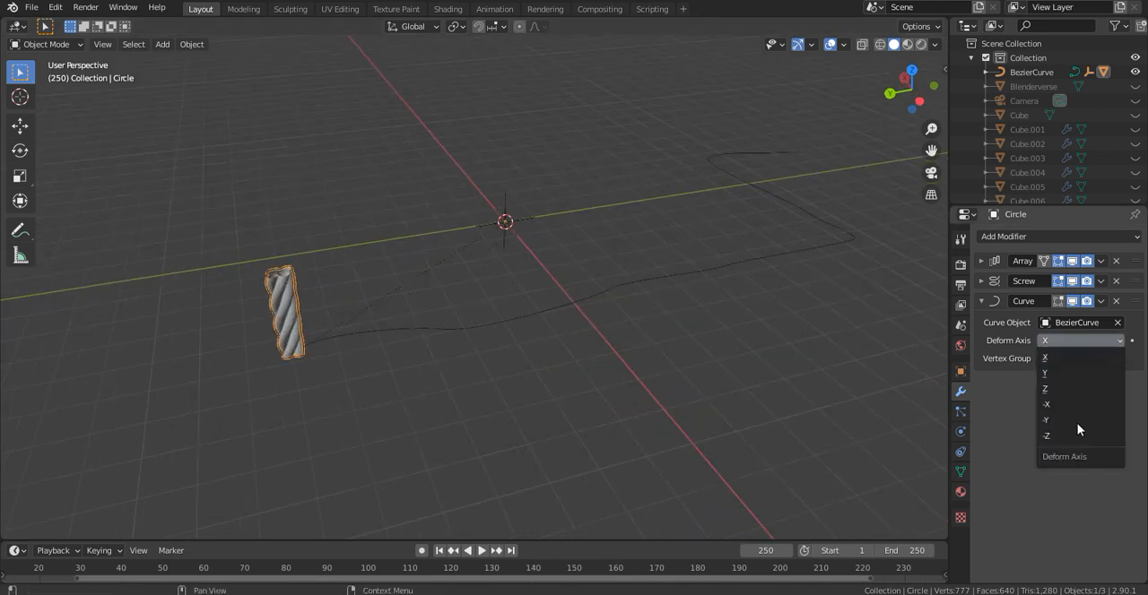
click(1057, 391)
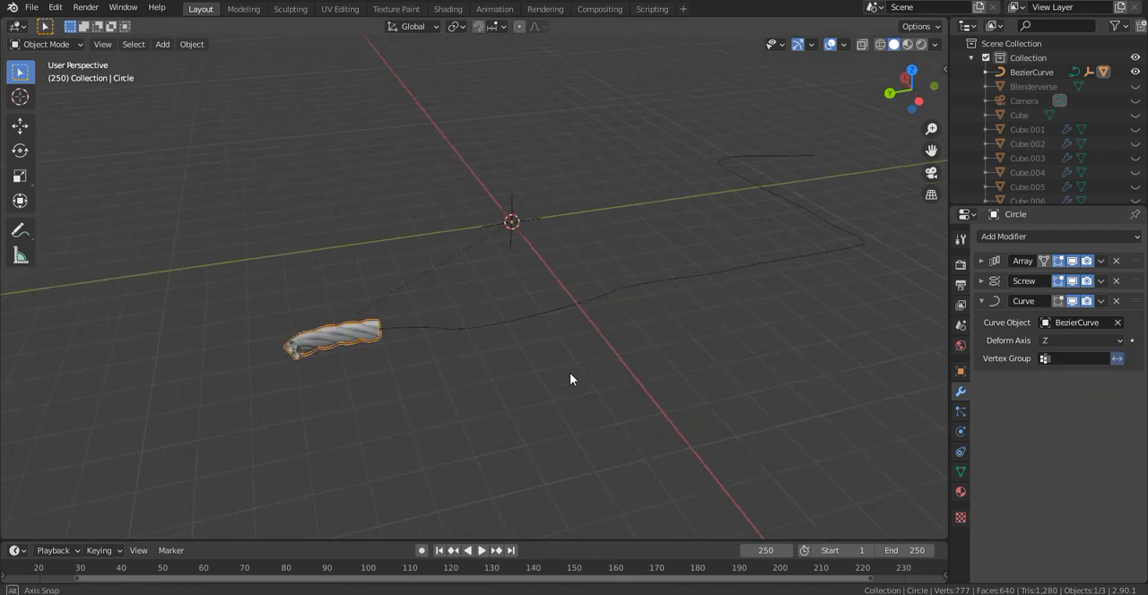
- Raise the rope's Screw modifier iterations to 14 so it extends further along the curve
middle_drag(592, 351, 663, 341)
click(981, 302)
click(981, 281)
mouse_move(1112, 334)
mouse_down()
mouse_move(1145, 333)
mouse_move(1133, 332)
mouse_up()
scroll(754, 327, down, 2)
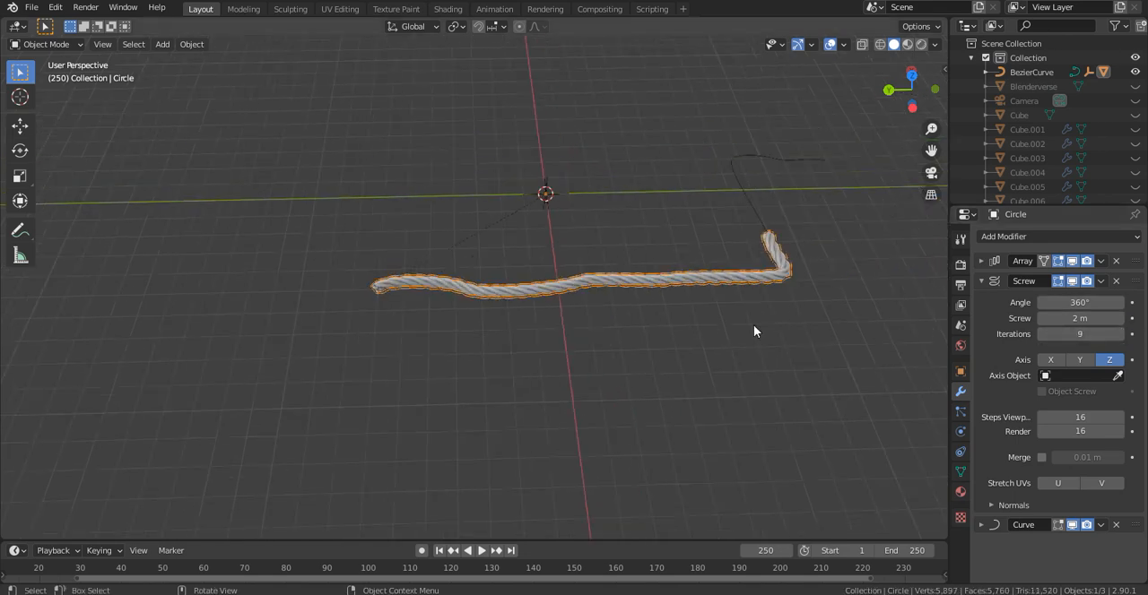
shift+middle_drag(753, 327, 680, 358)
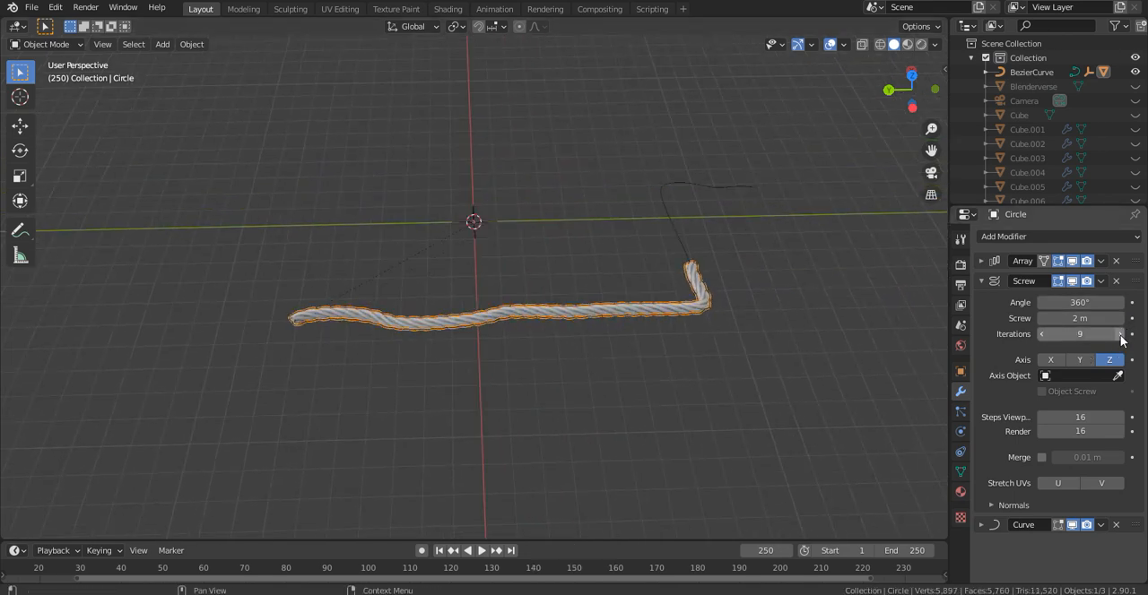
click(1119, 334)
click(1119, 333)
click(1120, 335)
middle_drag(620, 318, 522, 265)
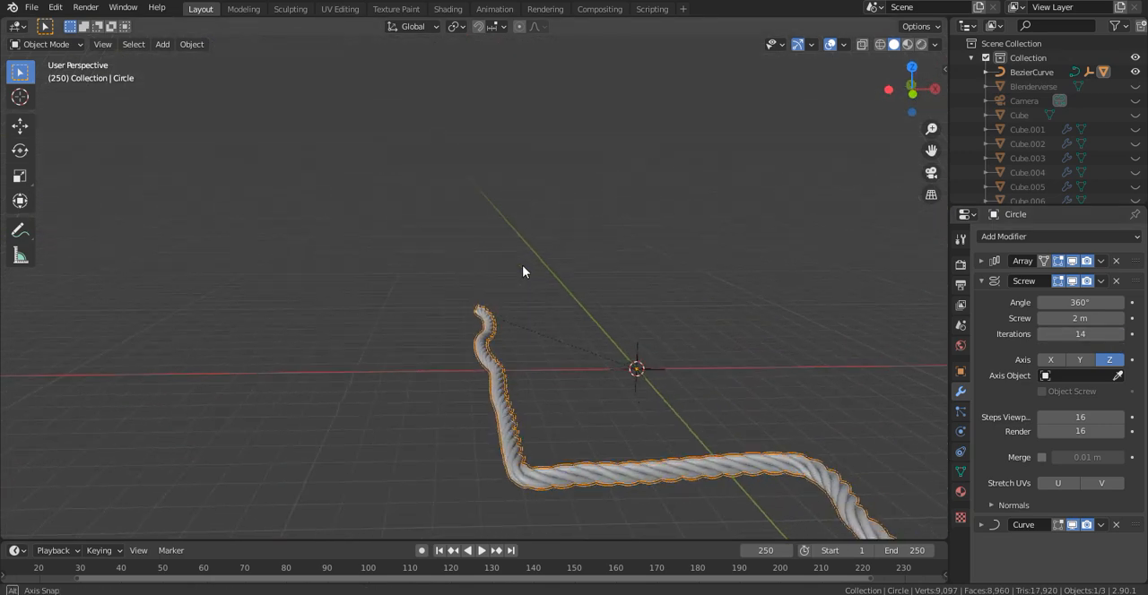
- Resize the rope's profile circle in Edit Mode and adjust its offset along X to bring the strands together
shift+middle_drag(627, 372, 552, 273)
scroll(554, 275, up, 4)
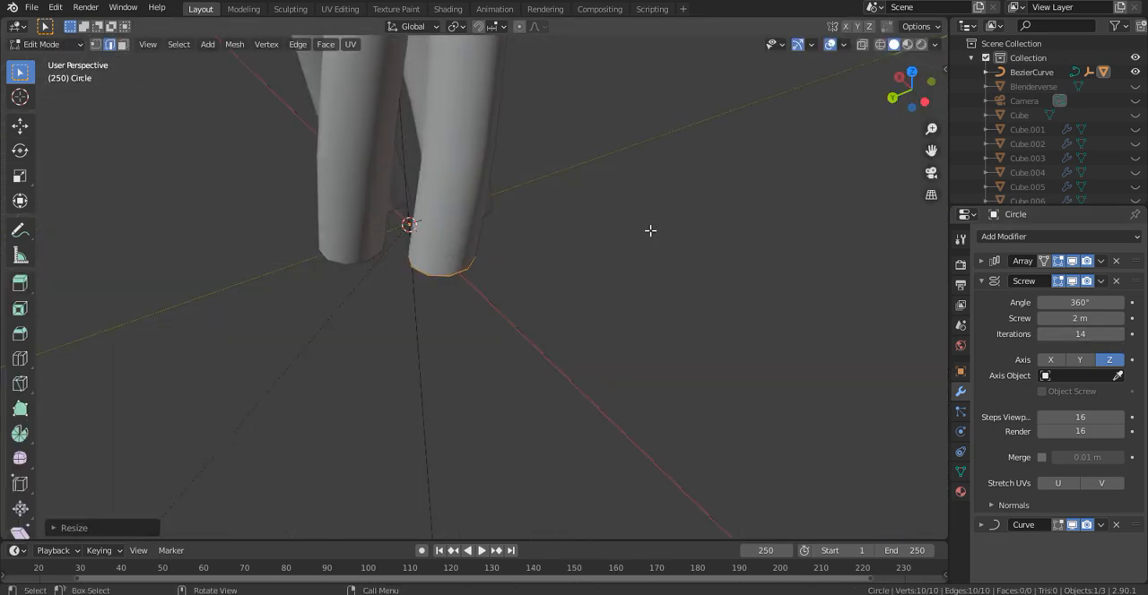
middle_drag(650, 230, 763, 233)
key(g)
key(x)
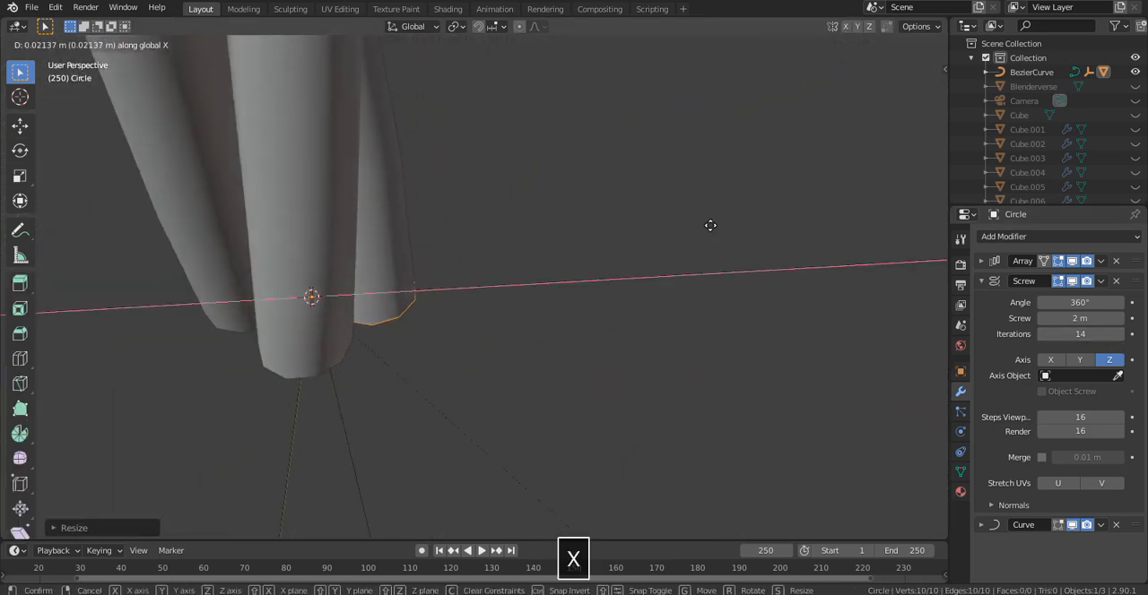
click(705, 225)
middle_drag(492, 236, 563, 199)
key(g)
key(x)
click(547, 220)
scroll(547, 220, down, 5)
scroll(413, 195, down, 4)
key(Tab)
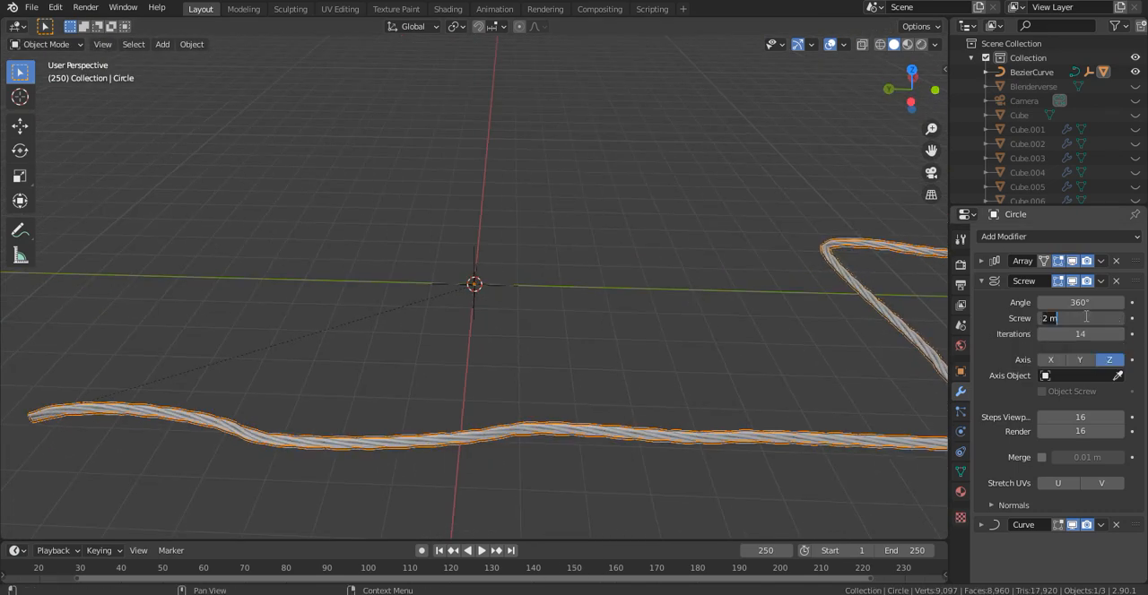
- Set the Screw value to 0.5 m and raise the iterations to 61 so the rope spans the curve
text(1)
click(728, 270)
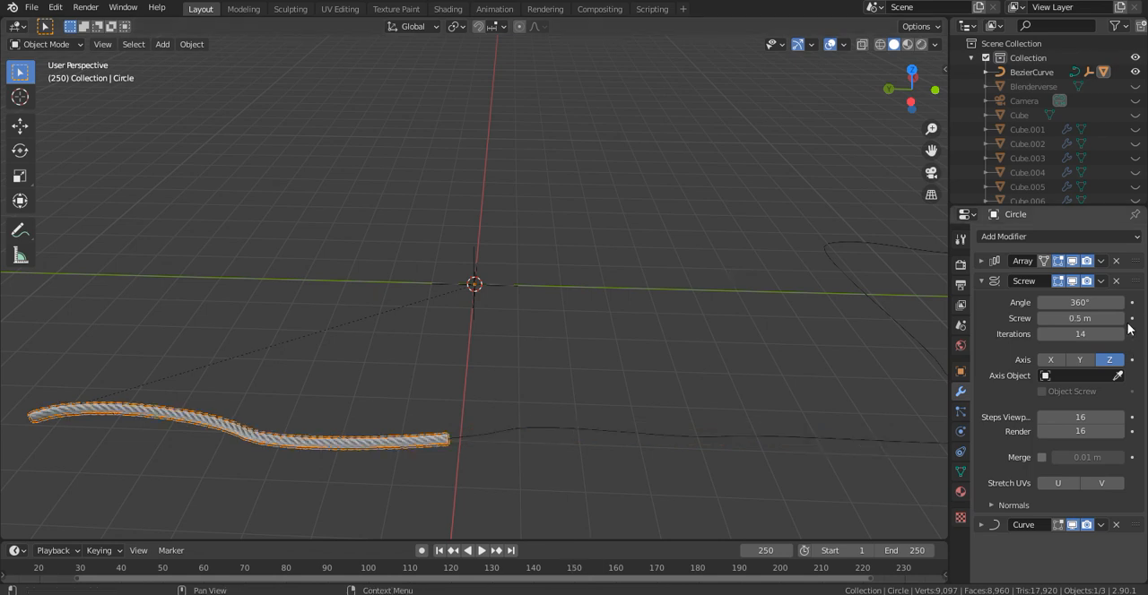
drag(1079, 334, 1121, 335)
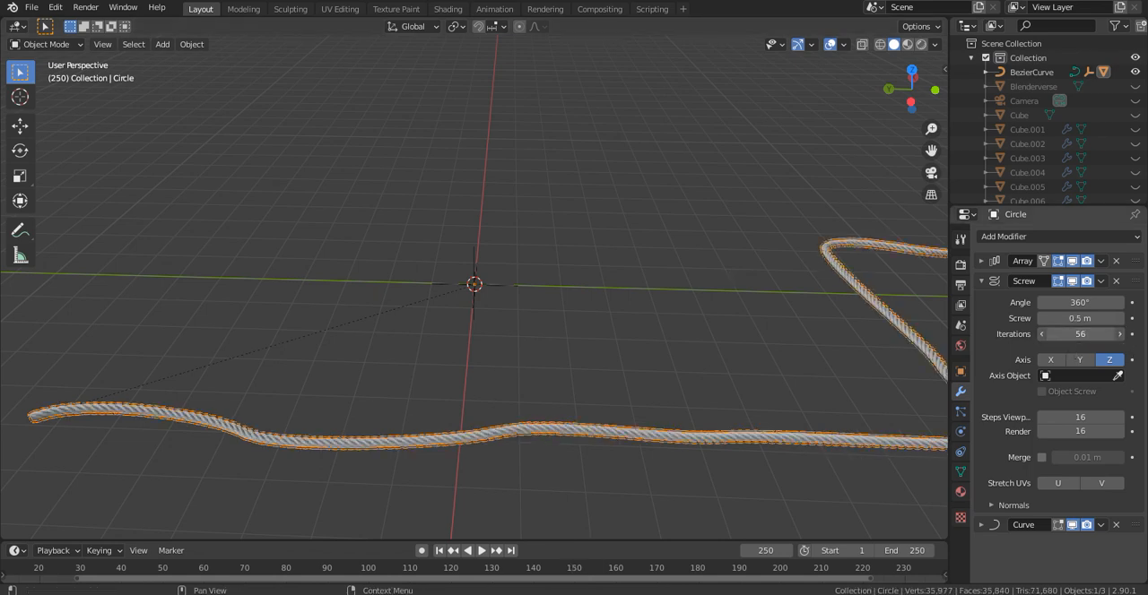
scroll(630, 326, down, 4)
middle_drag(552, 304, 437, 275)
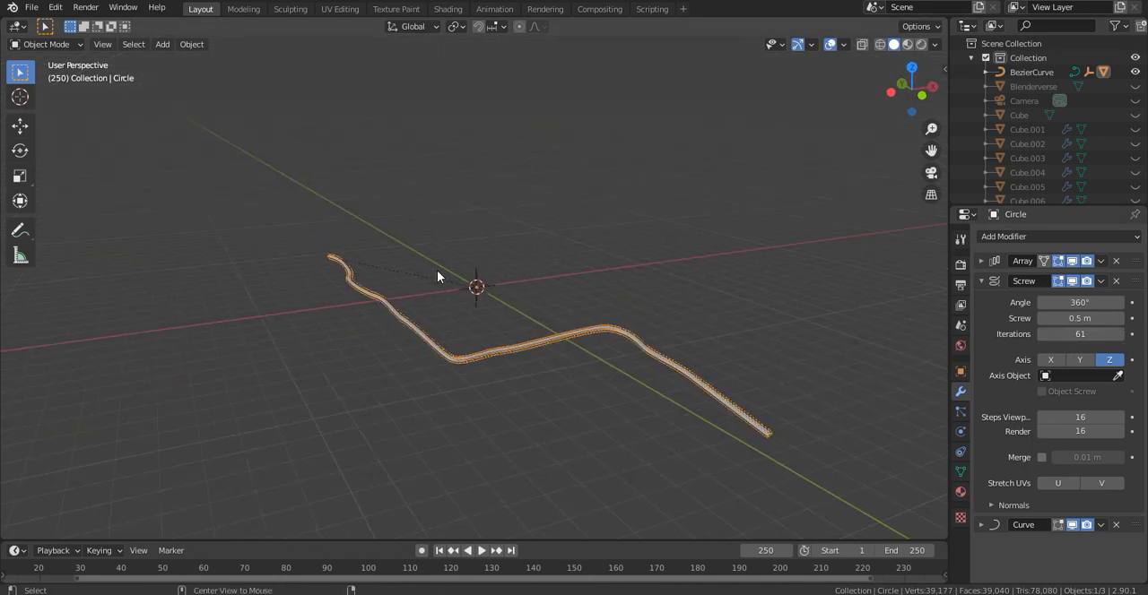
- Unhide all scene objects and check the rope's thickness against the deck posts
key(alt+h)
click(568, 212)
scroll(565, 212, up, 8)
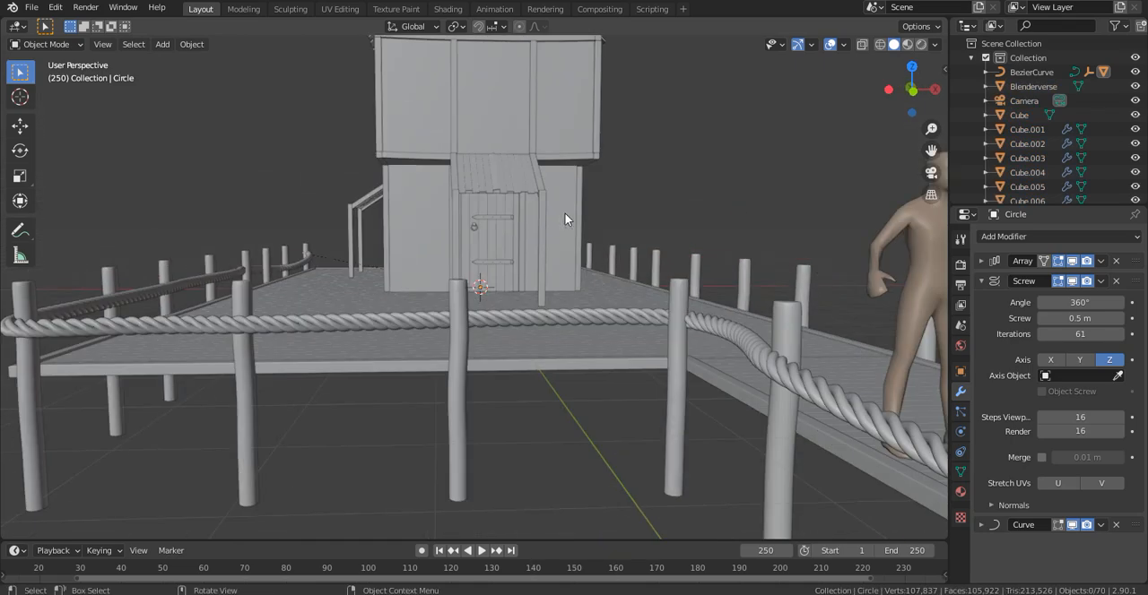
scroll(625, 218, down, 4)
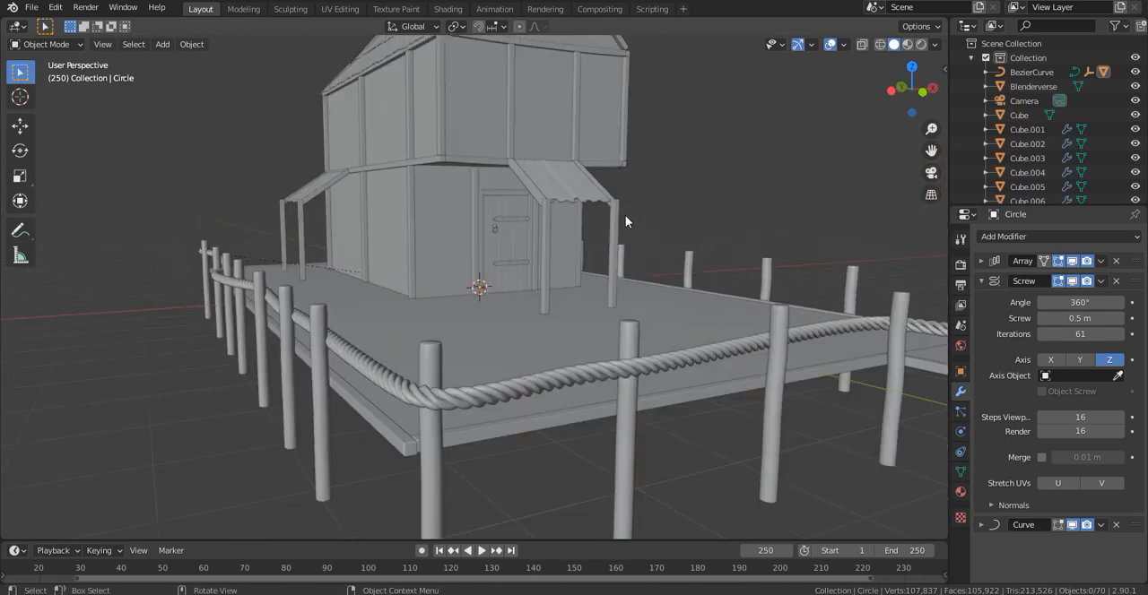
click(479, 398)
middle_drag(479, 397, 657, 213)
shift+middle_drag(759, 285, 556, 255)
scroll(525, 253, down, 3)
shift+middle_drag(406, 244, 494, 260)
- Scale down the rope's entire profile circle in Edit Mode and move it closer to the twist axis
key(Tab)
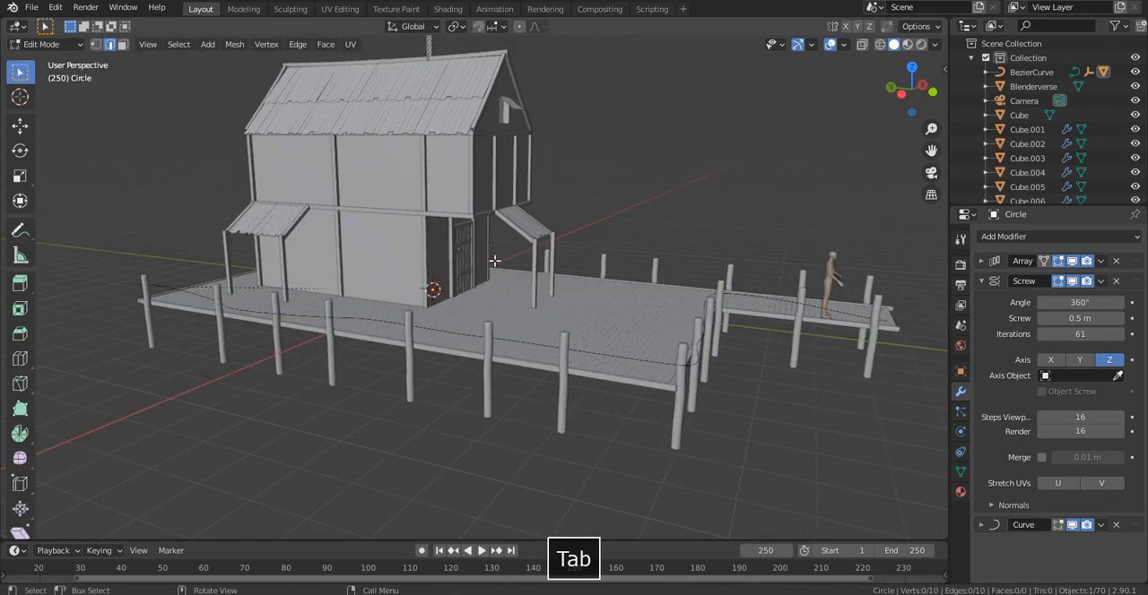
key(a)
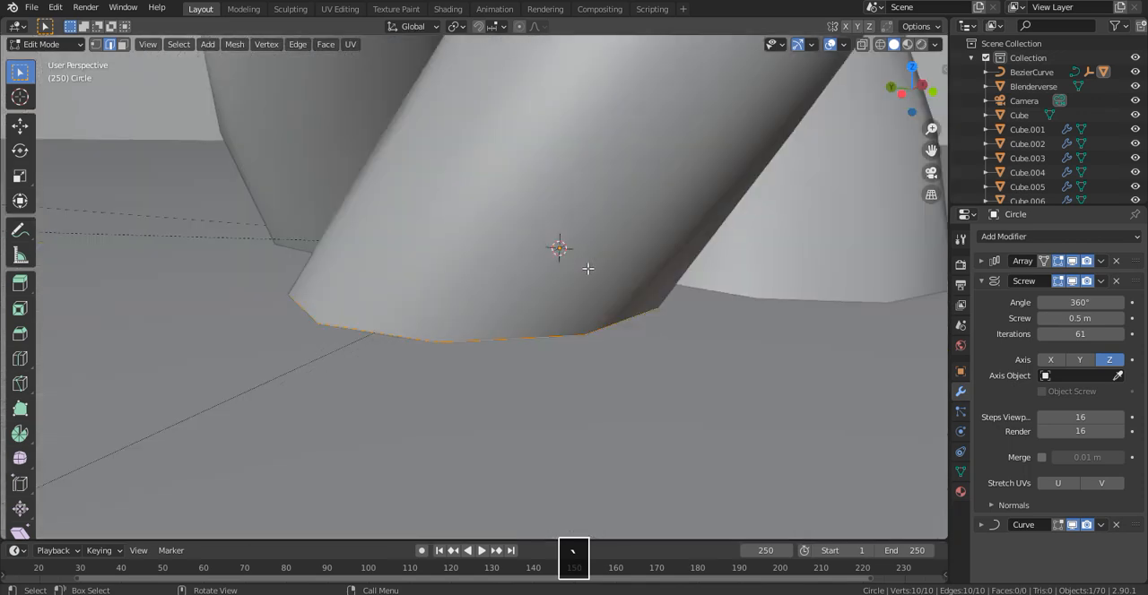
middle_drag(587, 266, 771, 224)
key(s)
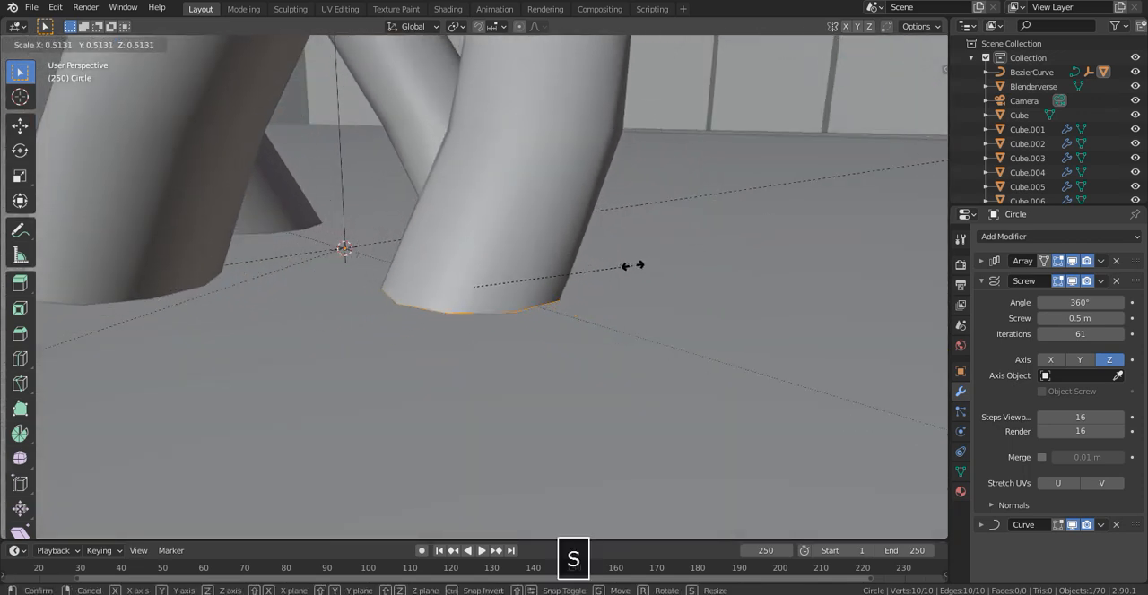
click(661, 254)
middle_drag(437, 248, 502, 260)
key(g)
key(x)
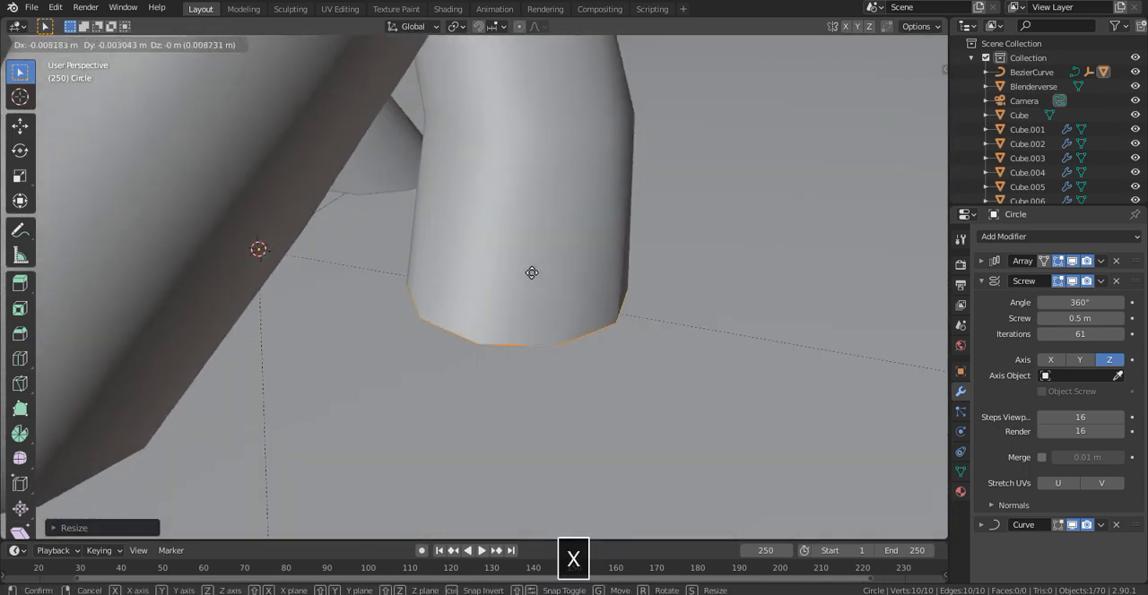
click(397, 261)
- Fine-tune the profile circle's size and shift it slightly along X so the strands touch, then return to Object Mode
middle_drag(397, 261, 329, 237)
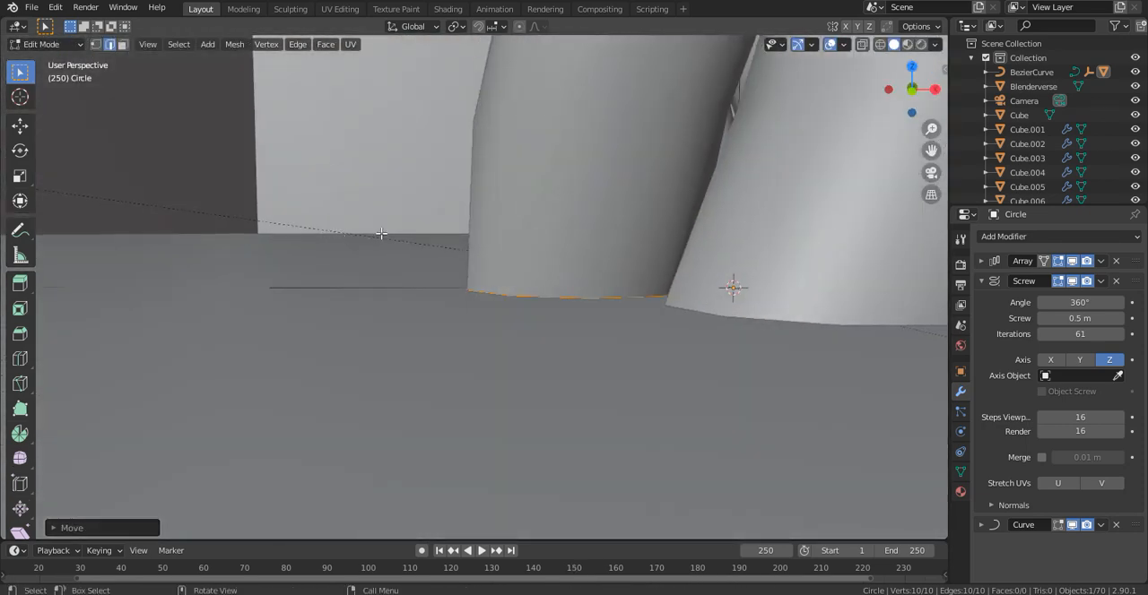
scroll(381, 233, down, 5)
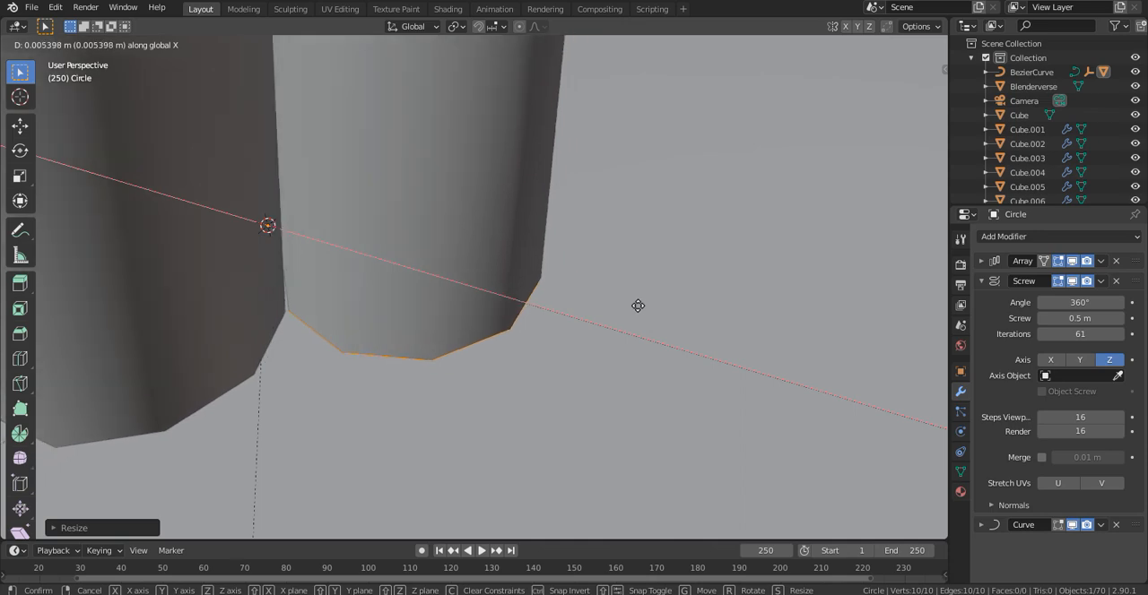
click(637, 306)
scroll(628, 300, down, 10)
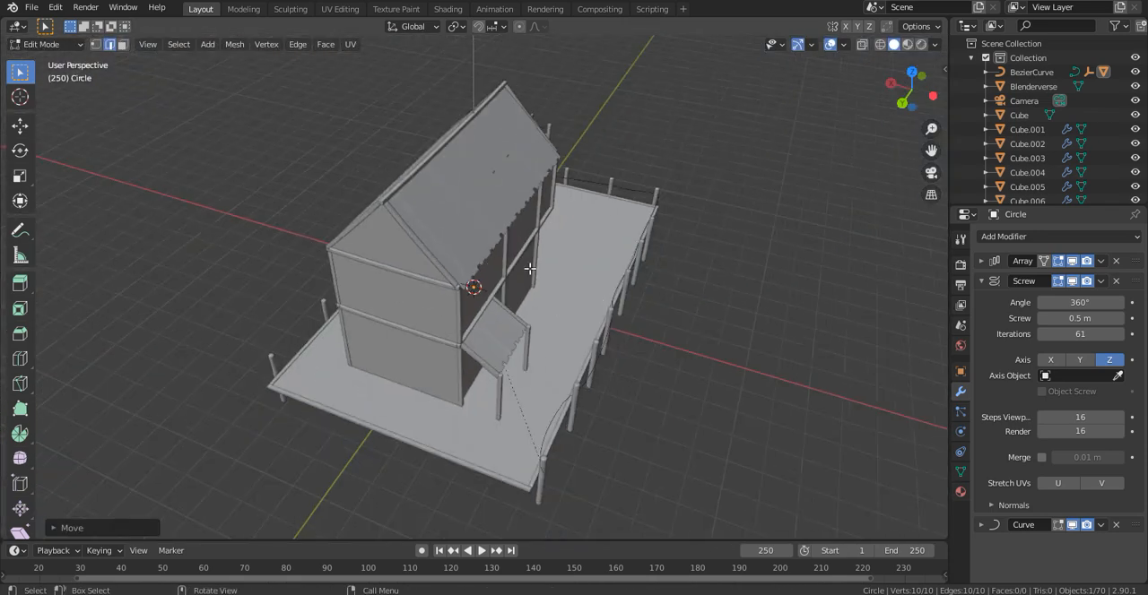
middle_drag(530, 269, 264, 161)
key(Tab)
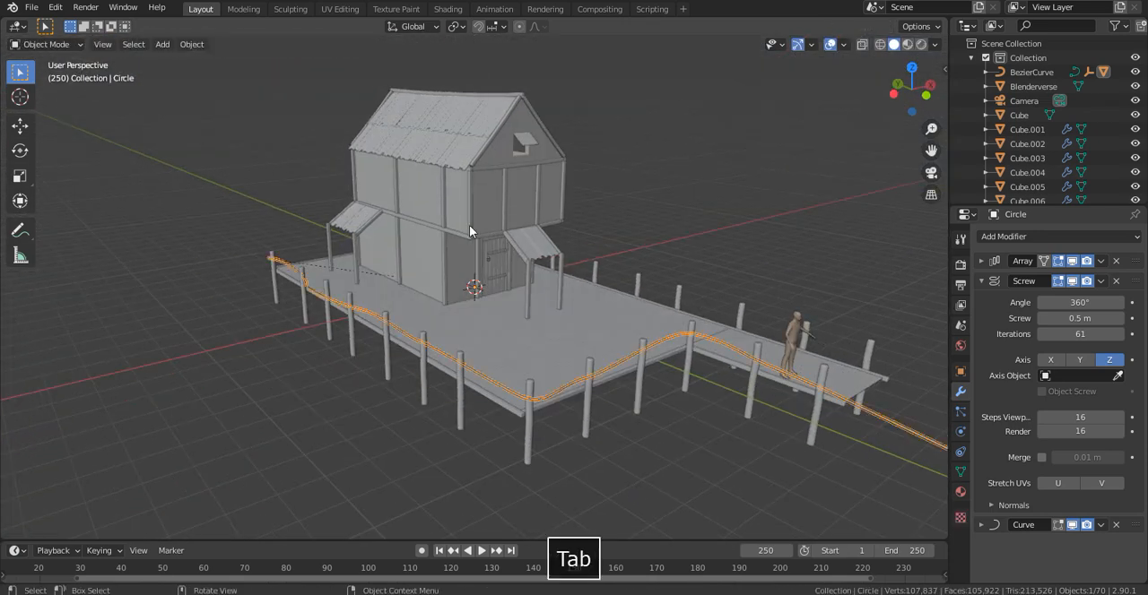
- Set the rope's Screw value to 0.1 m and frame the rope in the view
scroll(524, 280, up, 8)
shift+middle_drag(524, 280, 672, 93)
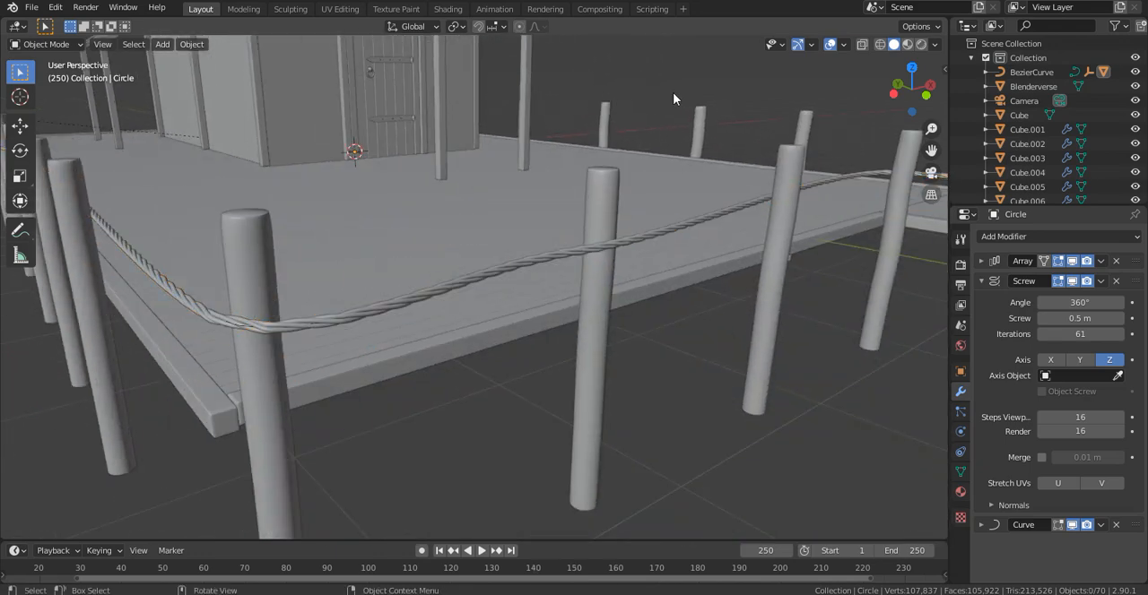
click(642, 243)
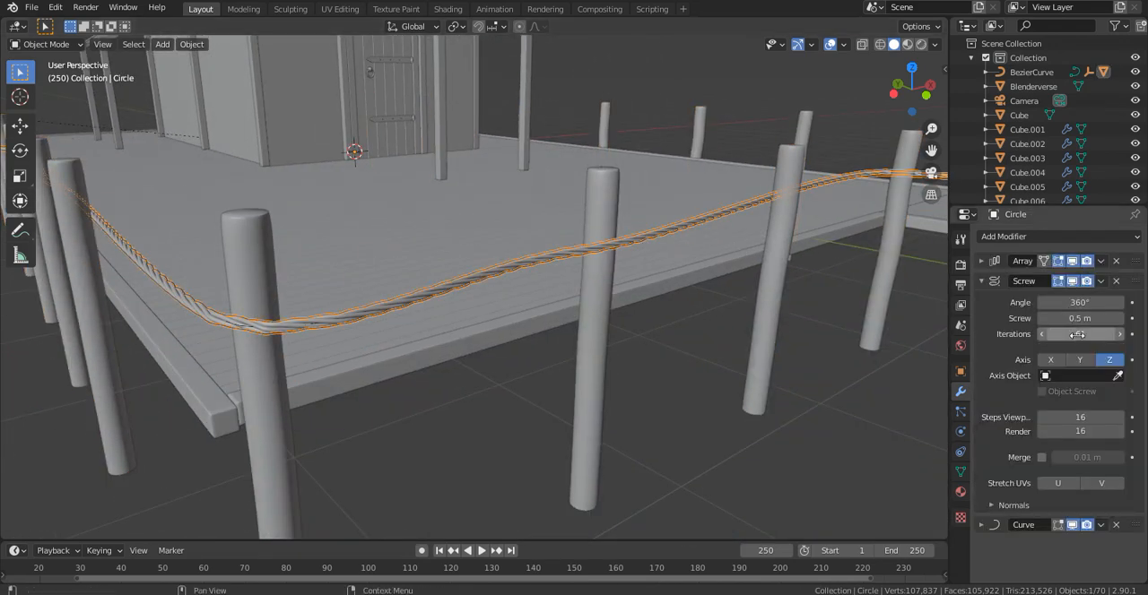
text(1)
key(Return)
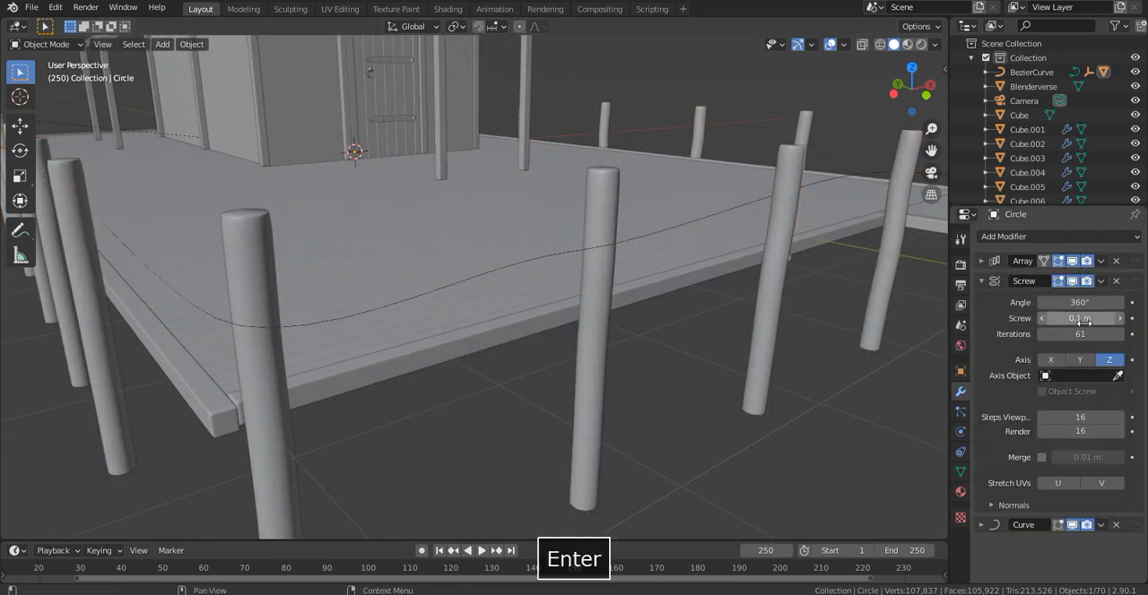
key(KP_Decimal)
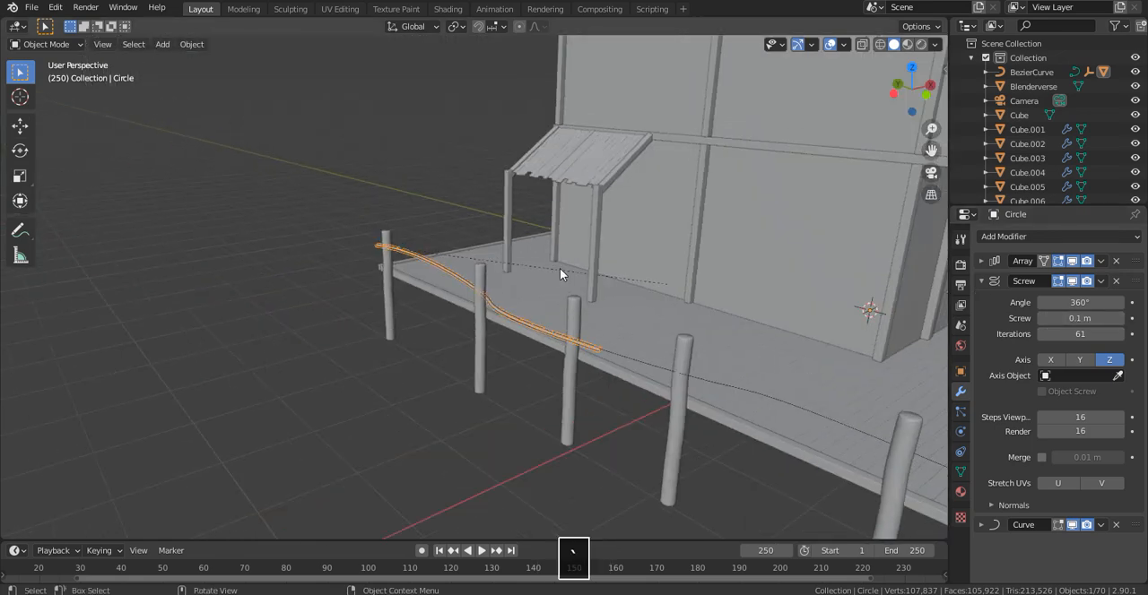
- Set the rope's Screw value to 0.2 m to loosen the twist
middle_drag(549, 301, 590, 314)
scroll(592, 316, up, 4)
click(607, 443)
scroll(705, 418, up, 4)
click(684, 368)
click(1081, 318)
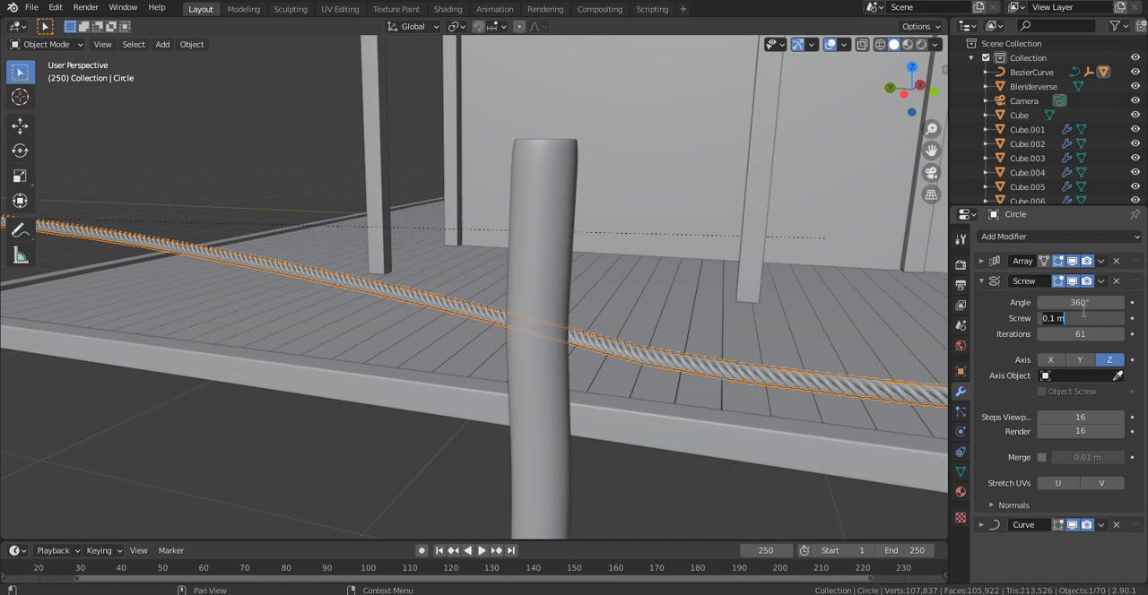
text(0.2)
key(Return)
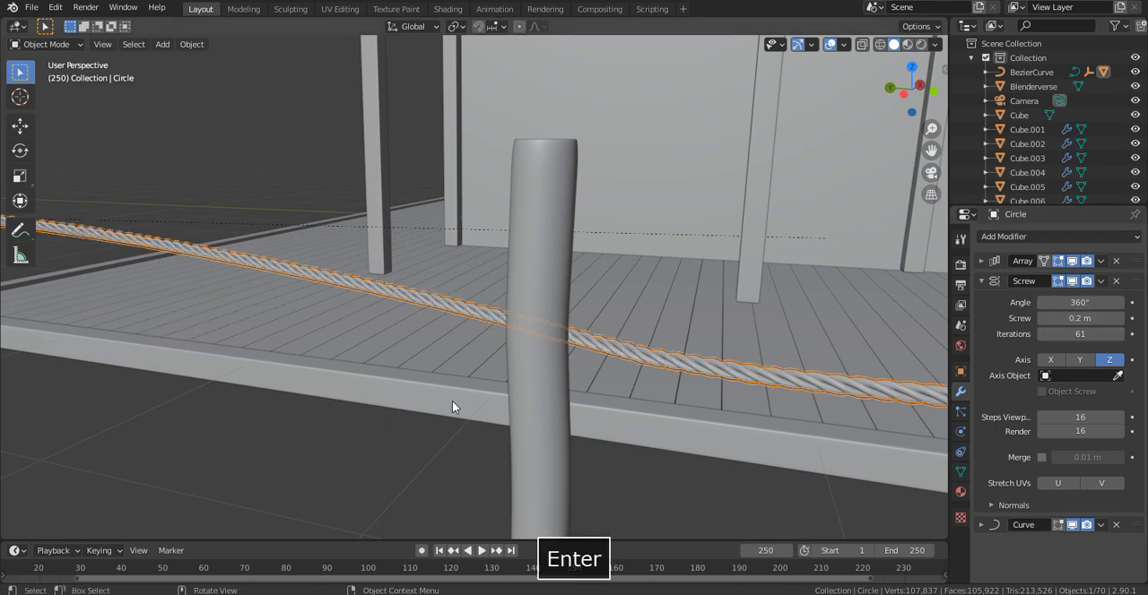
- Inspect the rope's twist up close along the posts and try a Screw value of 0.3 m
scroll(452, 401, down, 4)
click(606, 434)
scroll(646, 412, down, 4)
shift+middle_drag(758, 340, 73, 356)
shift+middle_drag(399, 310, 721, 297)
scroll(572, 289, up, 3)
scroll(570, 287, up, 2)
middle_drag(568, 286, 489, 260)
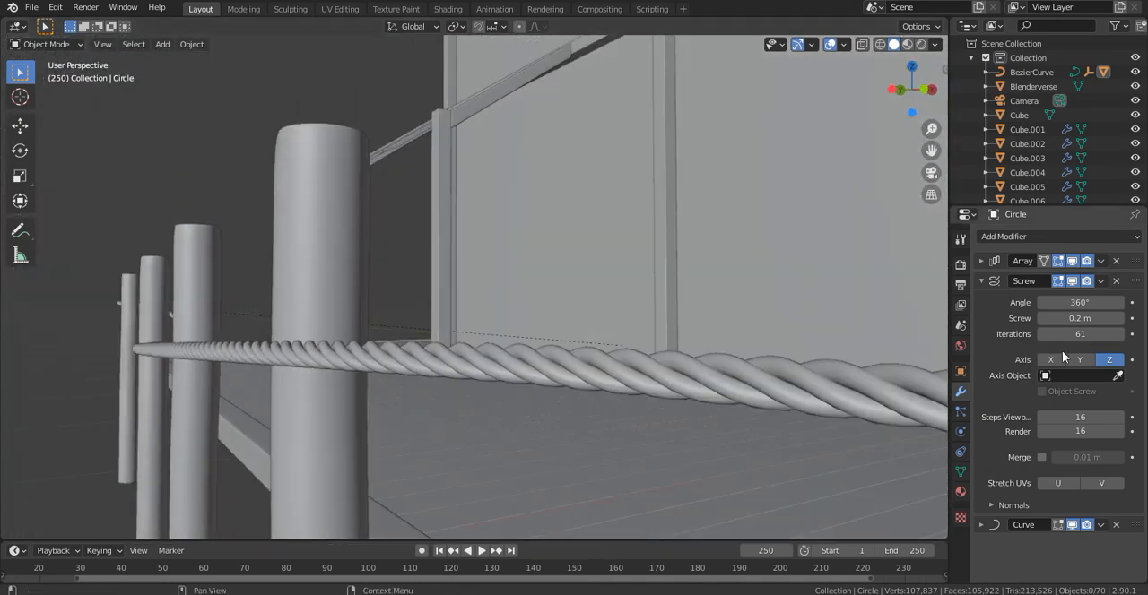
text(0.3)
key(Return)
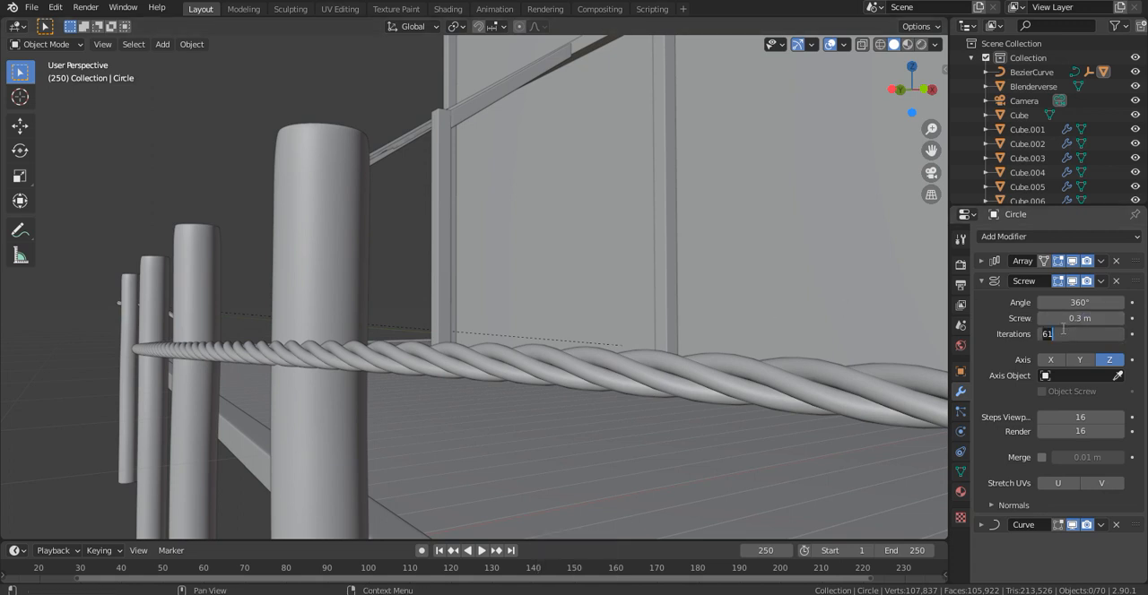
- Return the rope's Screw value to 0.2 m
click(1103, 318)
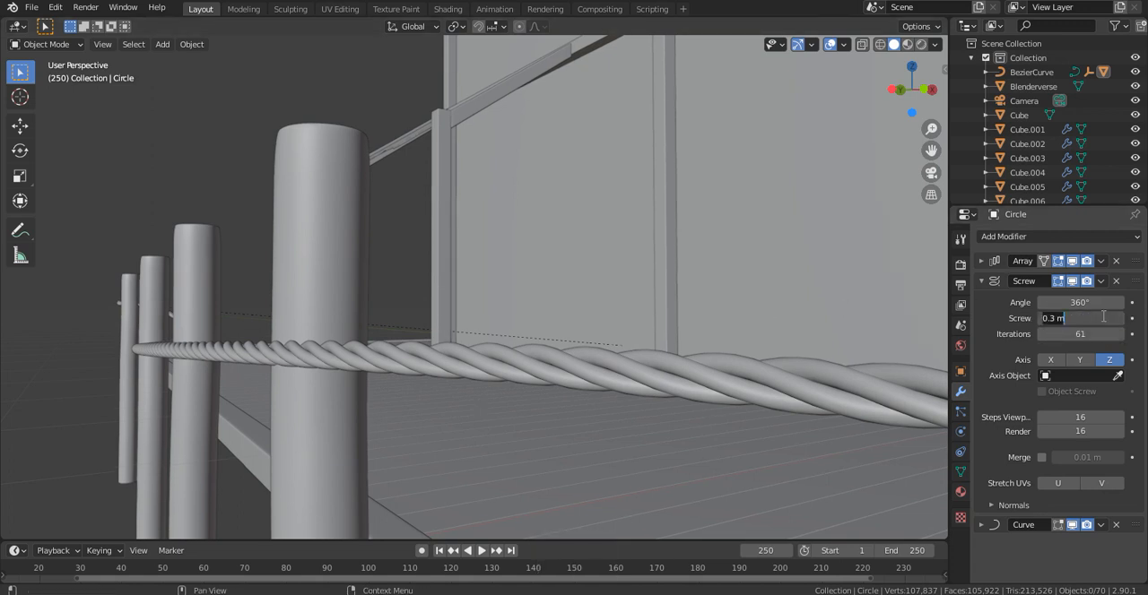
text(.3)
key(BackSpace)
text(2)
key(Return)
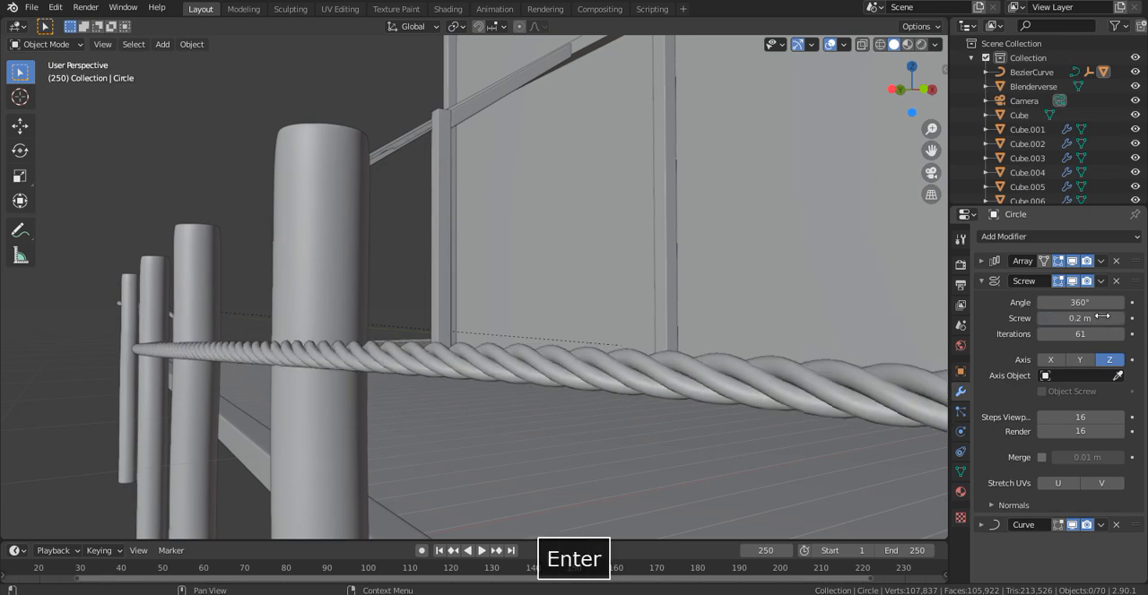
- Raise the Screw modifier's iterations to 100 to lengthen the rope around the deck
scroll(514, 401, down, 5)
middle_drag(344, 416, 405, 417)
shift+middle_drag(574, 394, 471, 272)
scroll(496, 285, up, 2)
scroll(497, 285, up, 2)
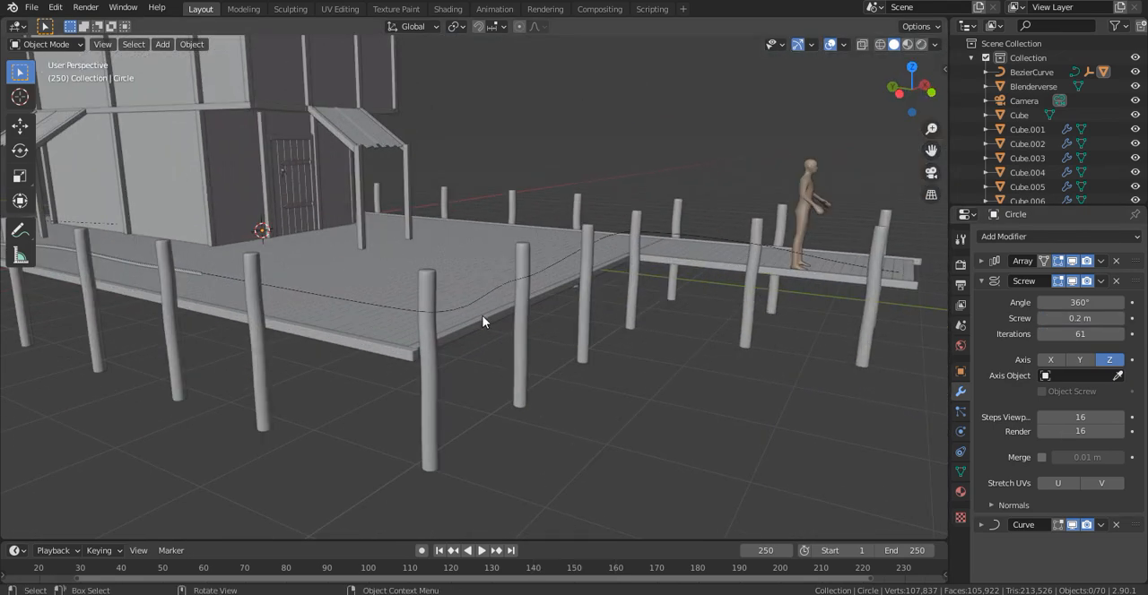
shift+middle_drag(486, 311, 957, 359)
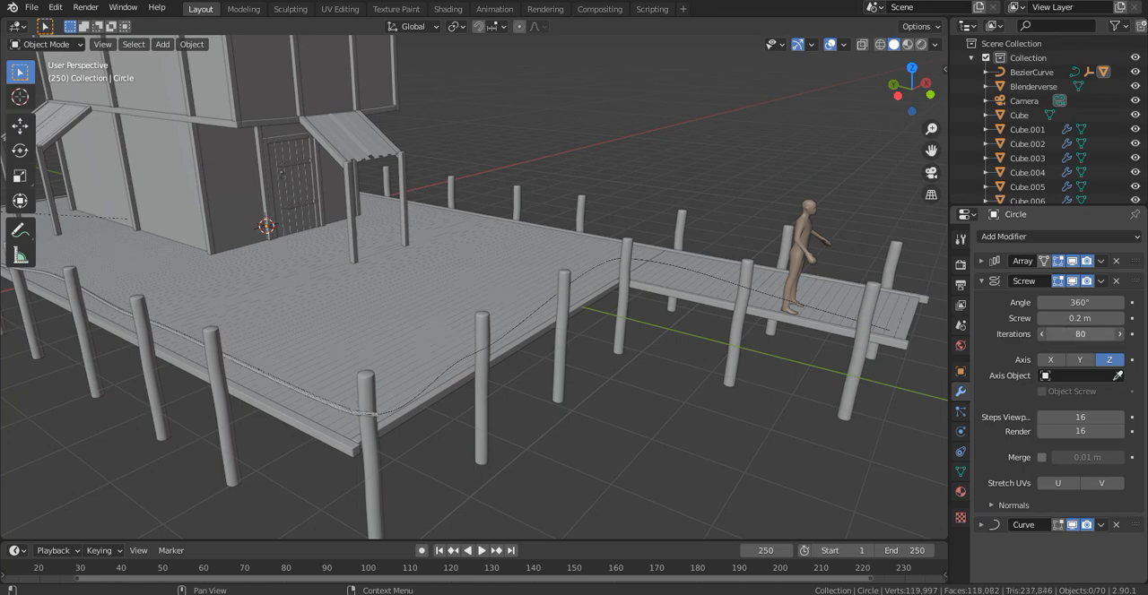
- Set the rope's Screw value to 0.25 m and check how far it reaches along the walkway
middle_drag(661, 310, 597, 311)
scroll(597, 310, up, 8)
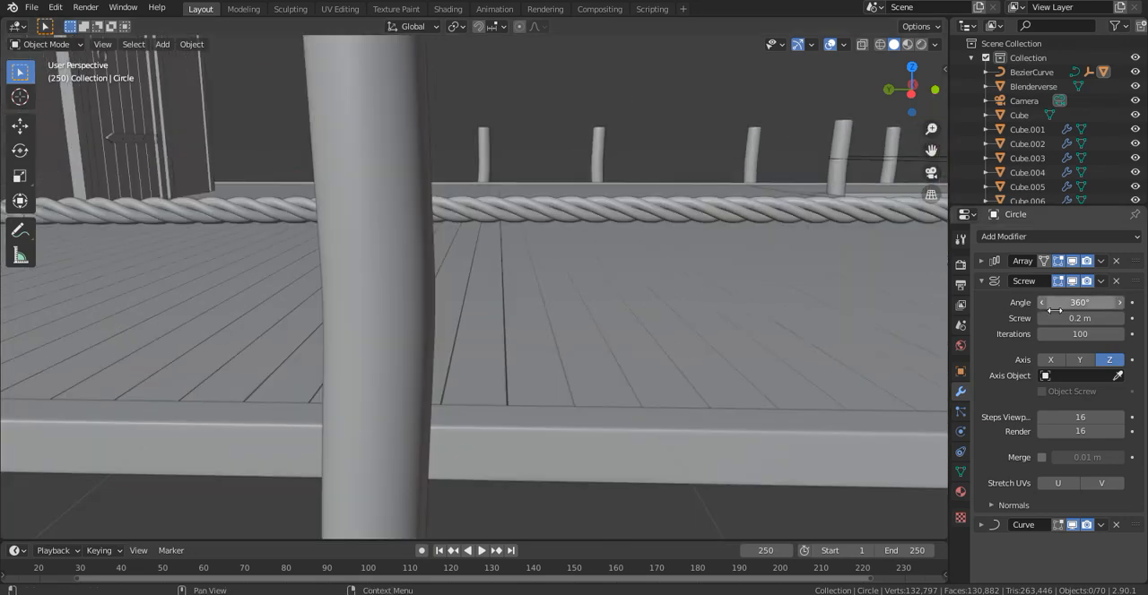
key(Return)
scroll(676, 187, down, 5)
middle_drag(676, 187, 583, 216)
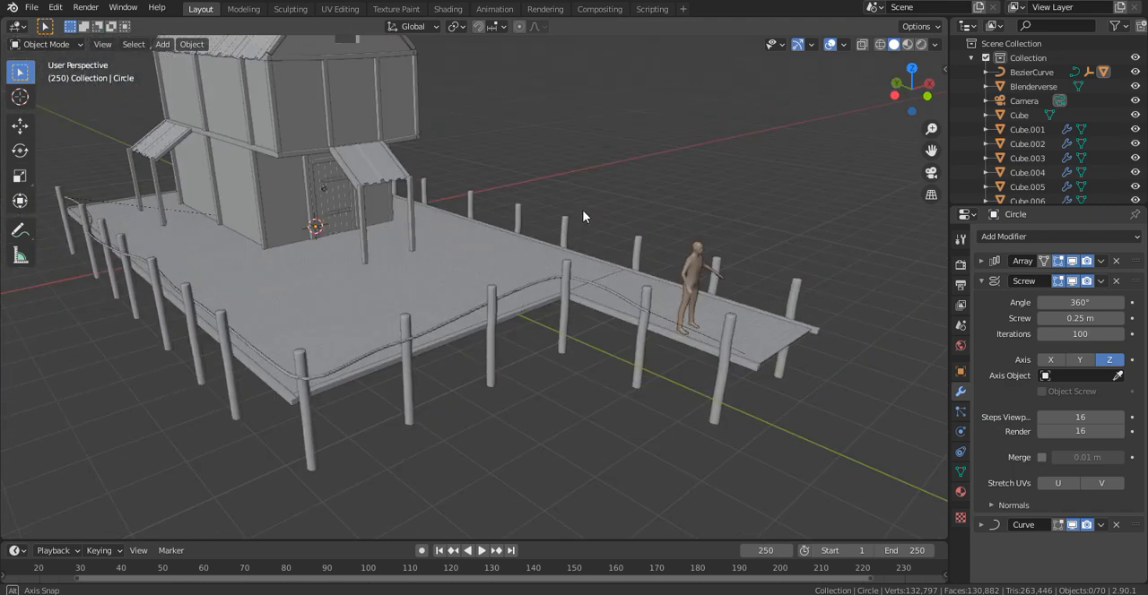
- Move the Bezier curve's end control point along X to bring the rope end onto its post
scroll(583, 212, up, 3)
shift+middle_drag(671, 231, 527, 174)
key(Tab)
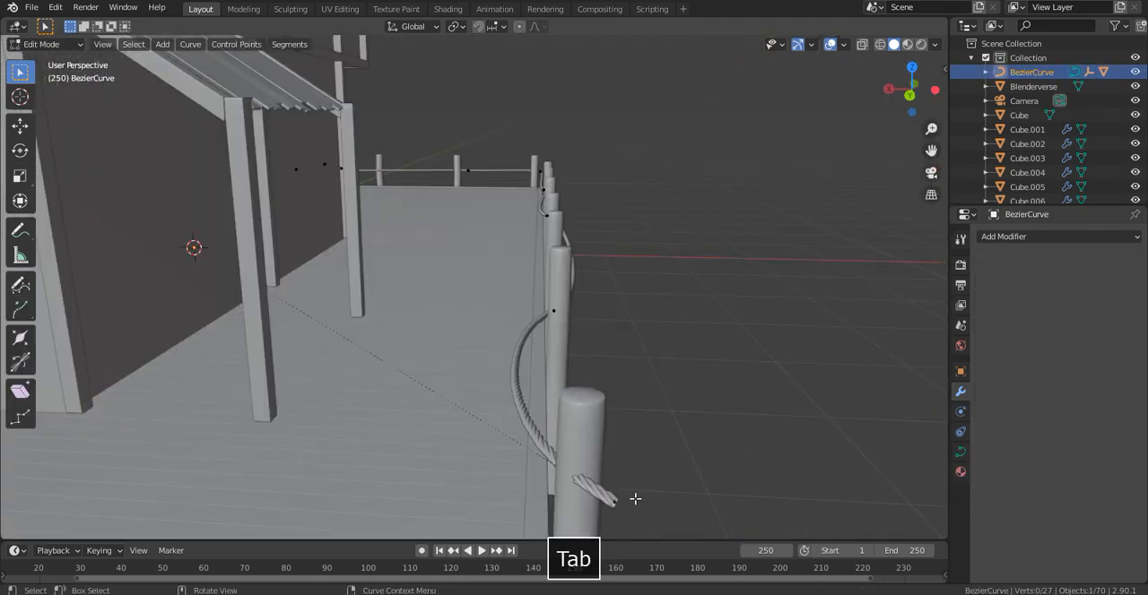
key(g)
key(x)
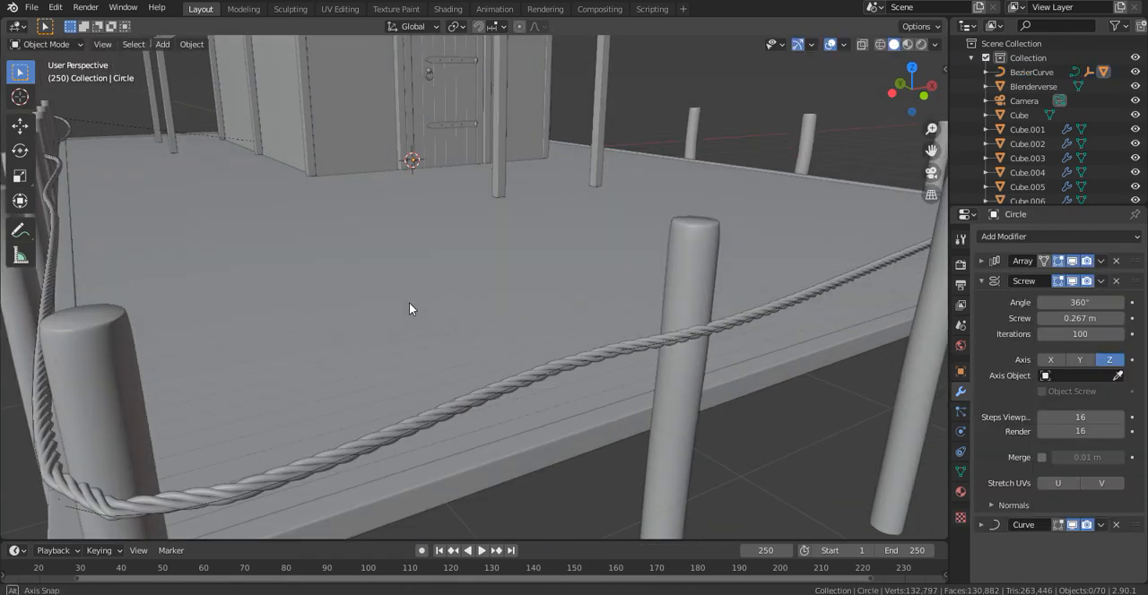
scroll(412, 305, down, 5)
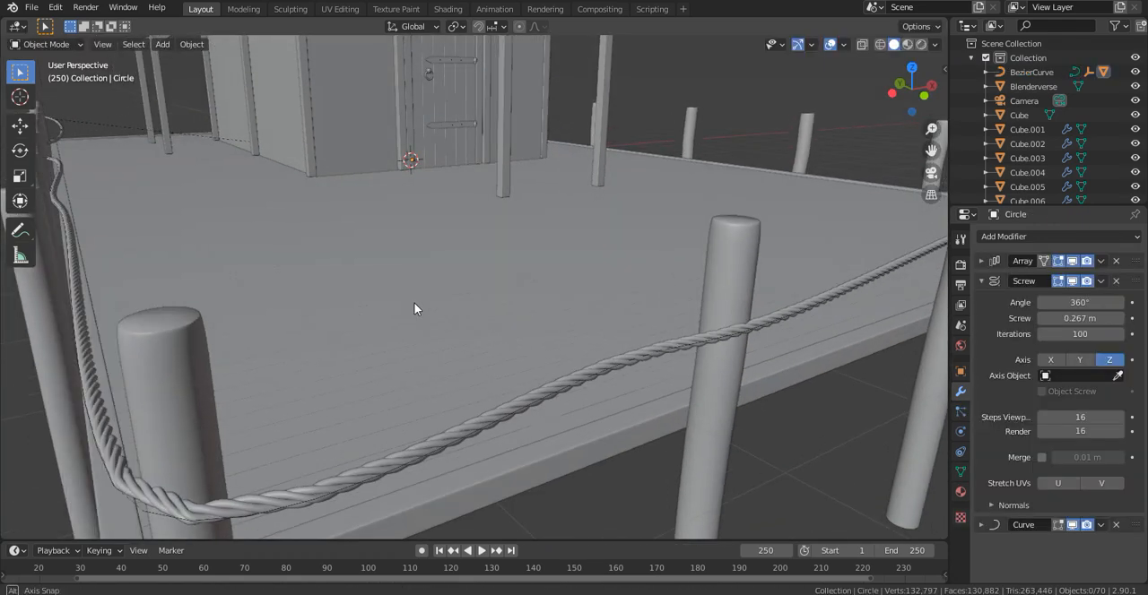
- Apply the Array, Screw and Curve modifiers of the finished rope in order
middle_drag(392, 311, 414, 303)
scroll(414, 303, up, 4)
scroll(414, 303, down, 2)
click(1100, 261)
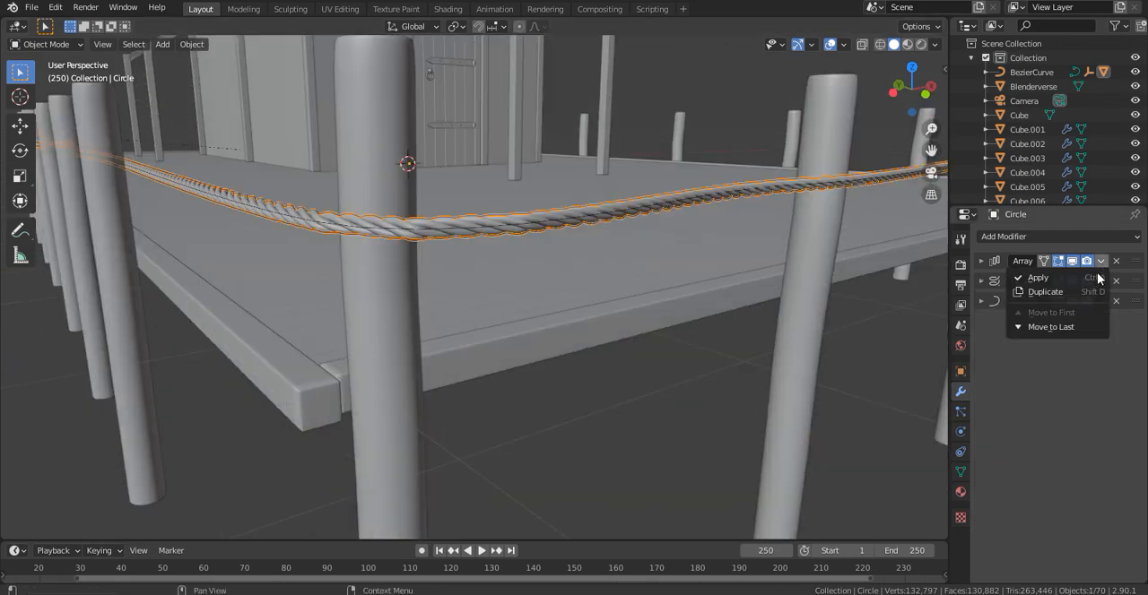
click(1040, 278)
click(1101, 261)
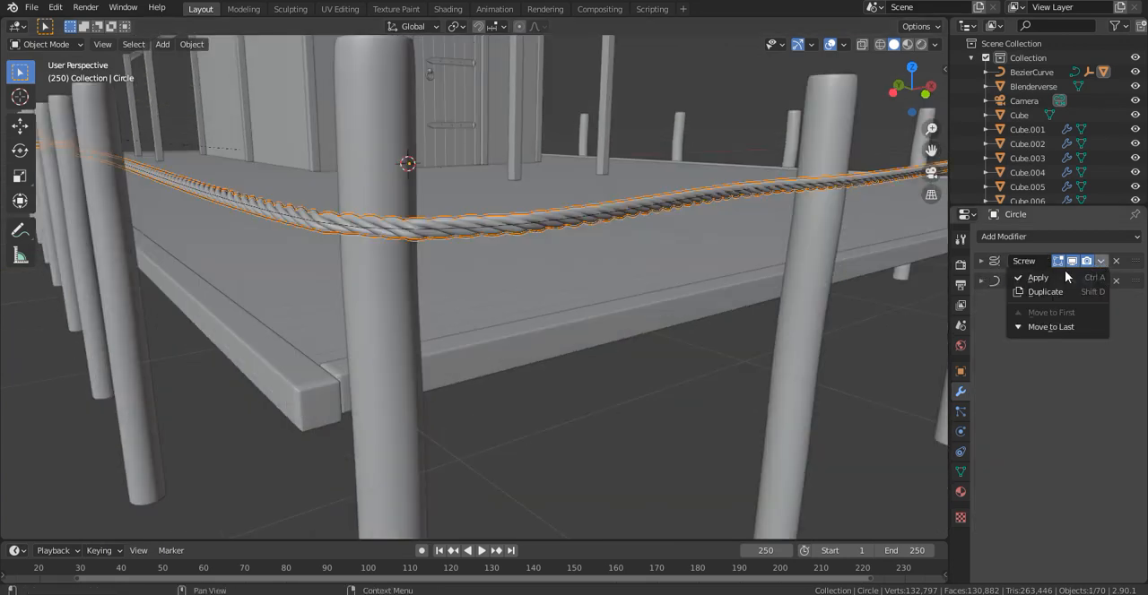
click(1042, 278)
click(1101, 261)
click(1040, 276)
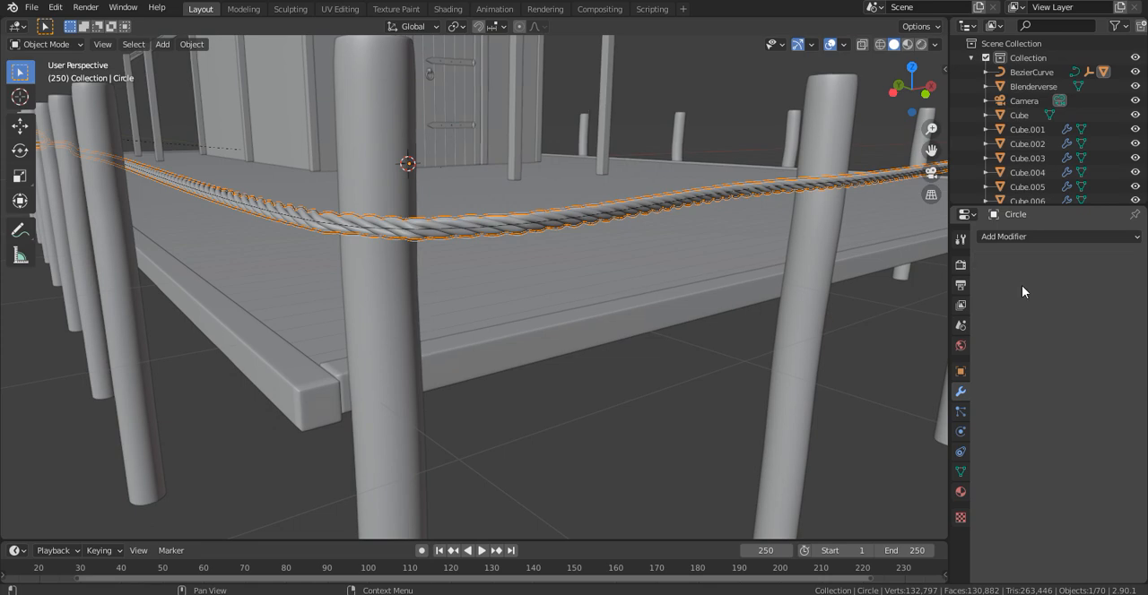
- Delete the Bezier curve that guided the finished rope
scroll(663, 278, down, 6)
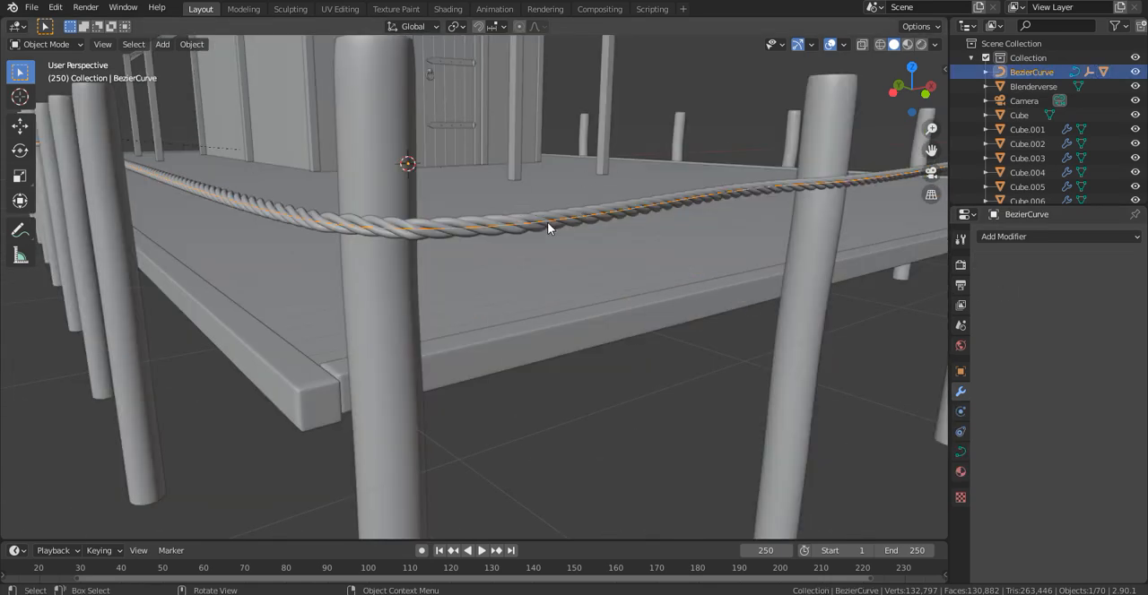
key(x)
click(537, 217)
- Add a new Bezier curve to the scene for the railing on the opposite side of the deck
scroll(507, 200, down, 5)
middle_drag(508, 200, 442, 112)
scroll(424, 195, up, 4)
key(shift+a)
mouse_move(439, 107)
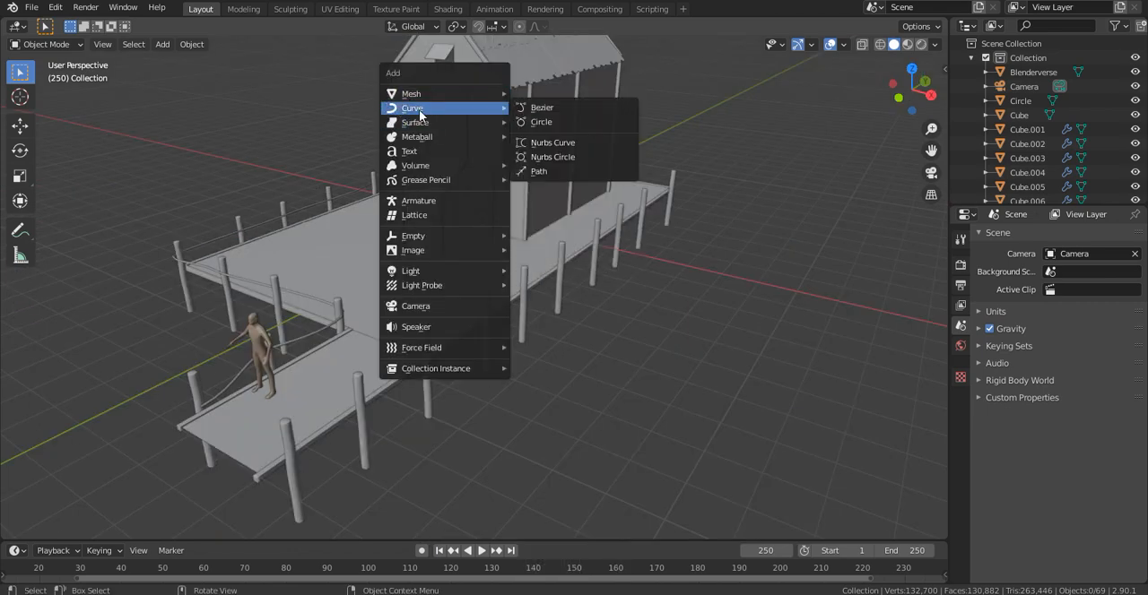
click(579, 109)
- Move the new Bezier curve along X and Y to the outer end of the walkway on the side without rope
scroll(502, 180, up, 4)
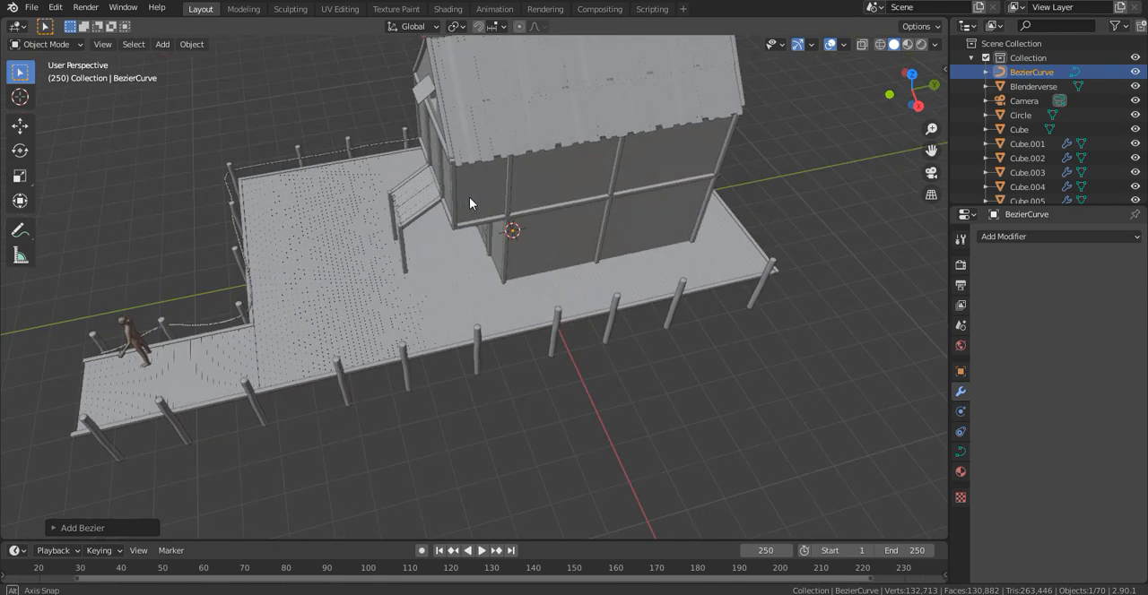
key(y)
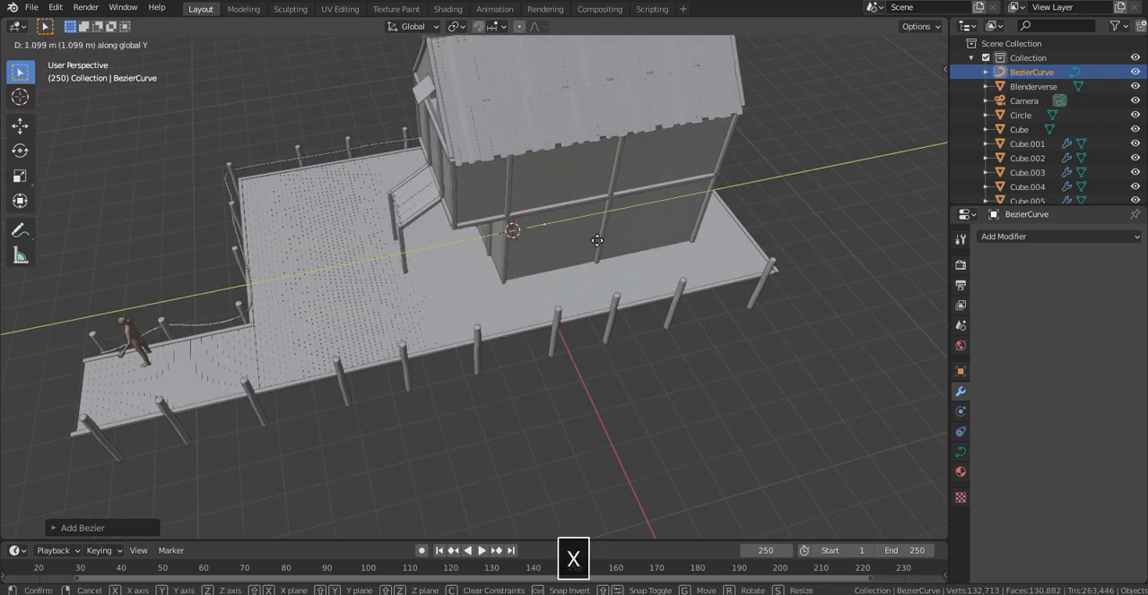
click(619, 301)
key(g)
key(y)
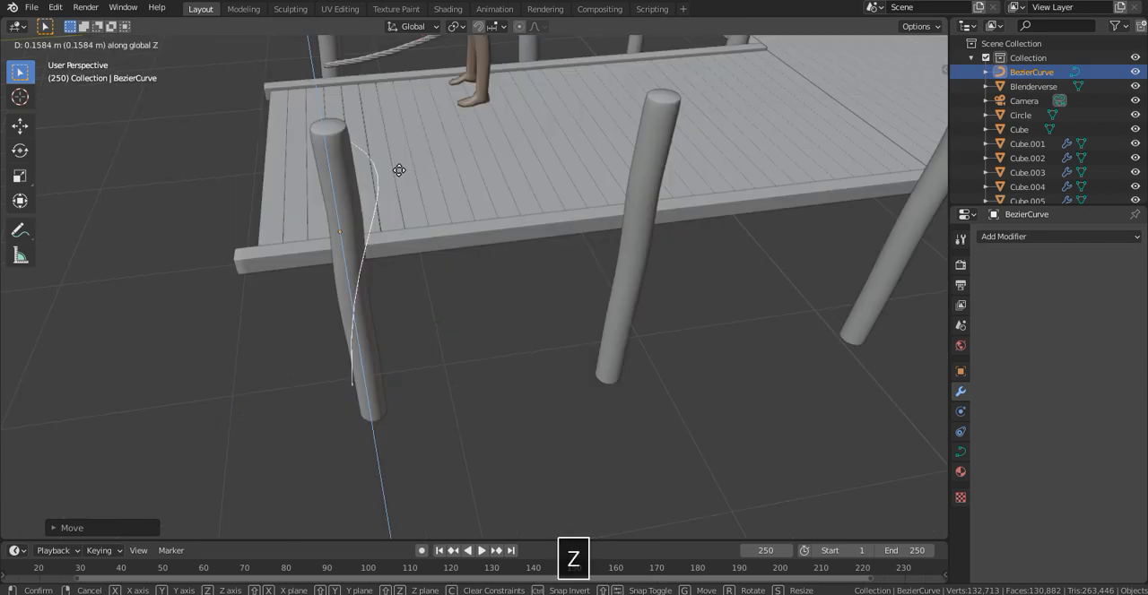
click(397, 178)
- Rotate the Bezier curve about Z until it runs roughly parallel to the walkway's edge
key(r)
key(z)
key(Return)
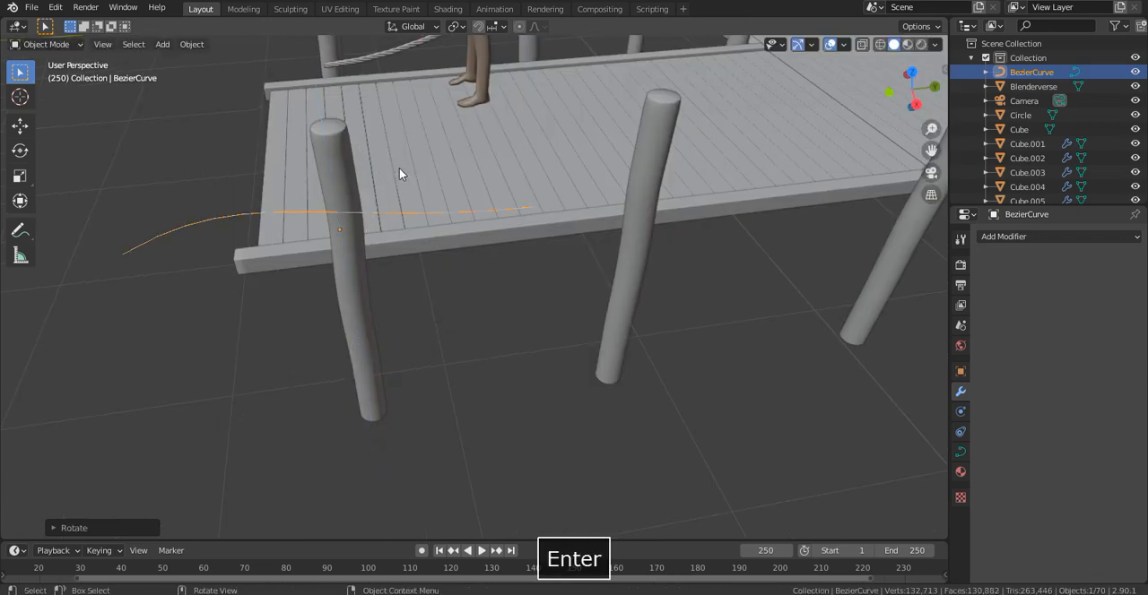
middle_drag(660, 273, 766, 262)
scroll(660, 277, up, 2)
key(r)
key(z)
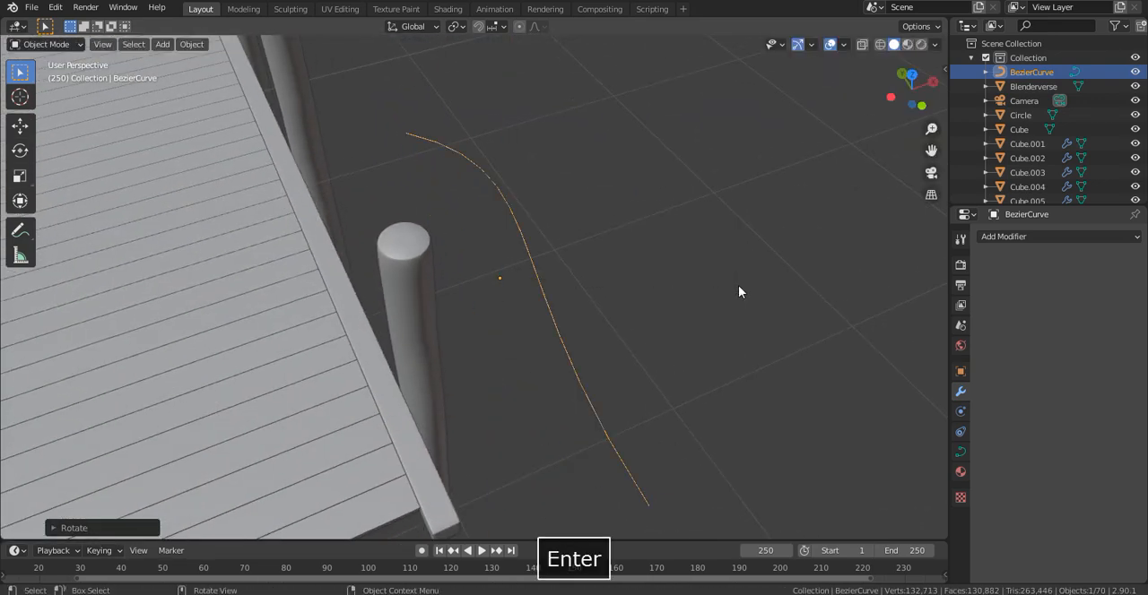
key(r)
key(z)
key(Return)
- Move the Bezier curve along X and Y to place it between the walkway's first two posts
middle_drag(710, 280, 673, 218)
key(g)
key(y)
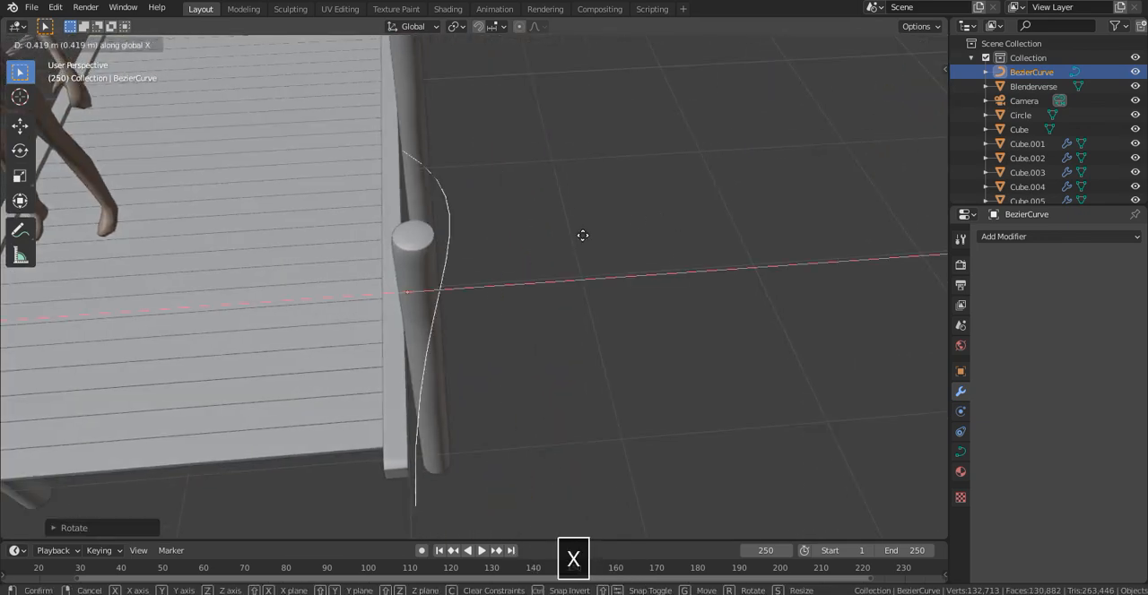
click(594, 228)
middle_drag(585, 232, 422, 184)
key(g)
key(y)
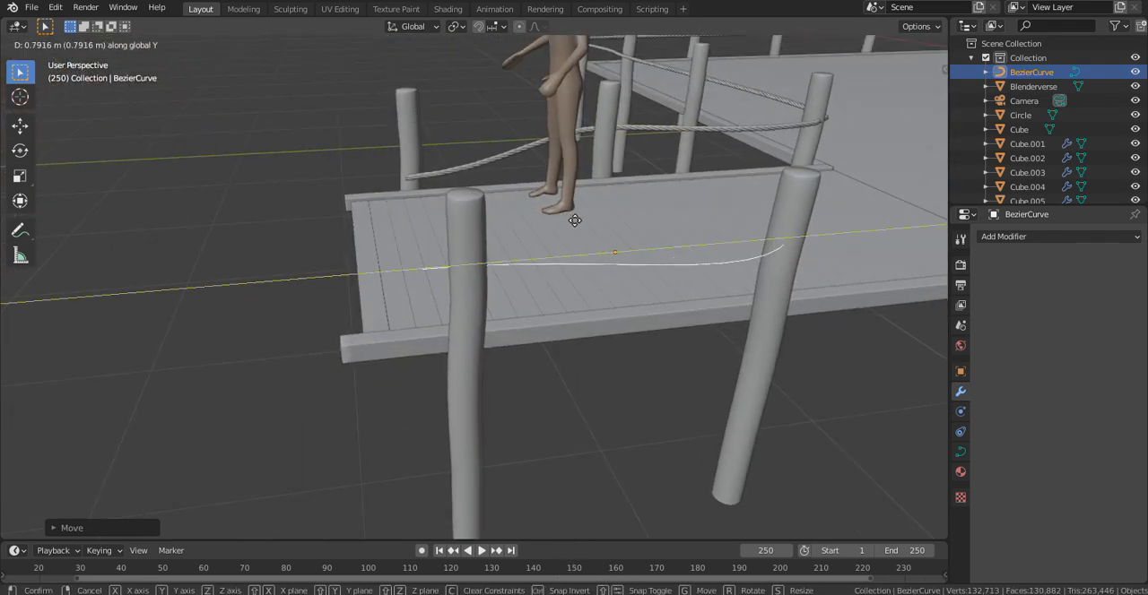
click(575, 220)
- Shift the Bezier curve along X against the outer side of the walkway posts
middle_drag(575, 220, 645, 356)
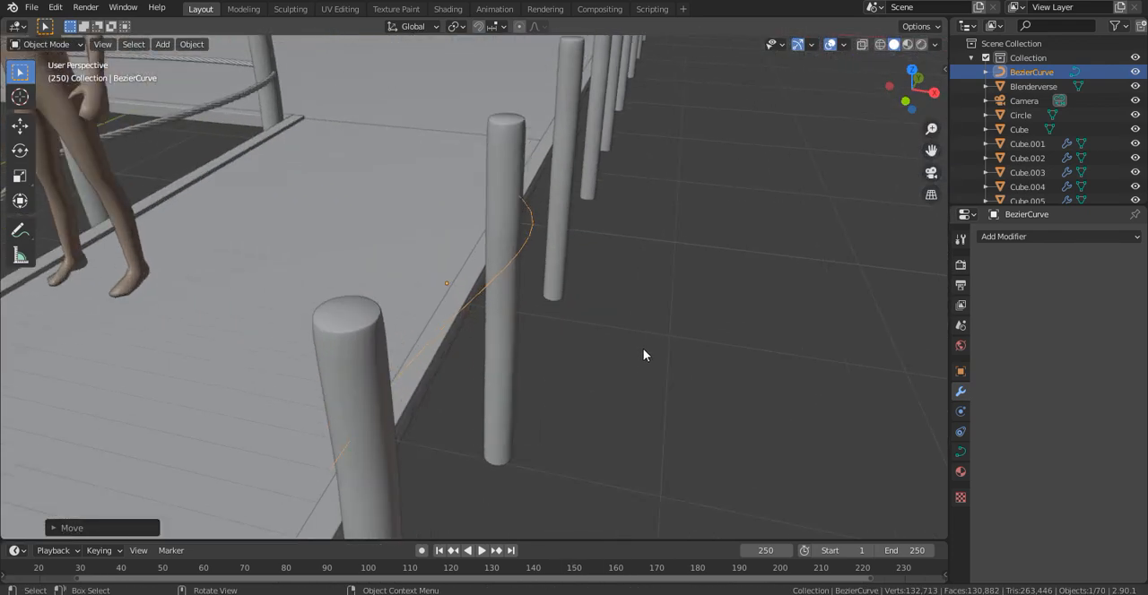
key(g)
key(x)
key(x)
key(x)
click(660, 341)
middle_drag(661, 332, 666, 249)
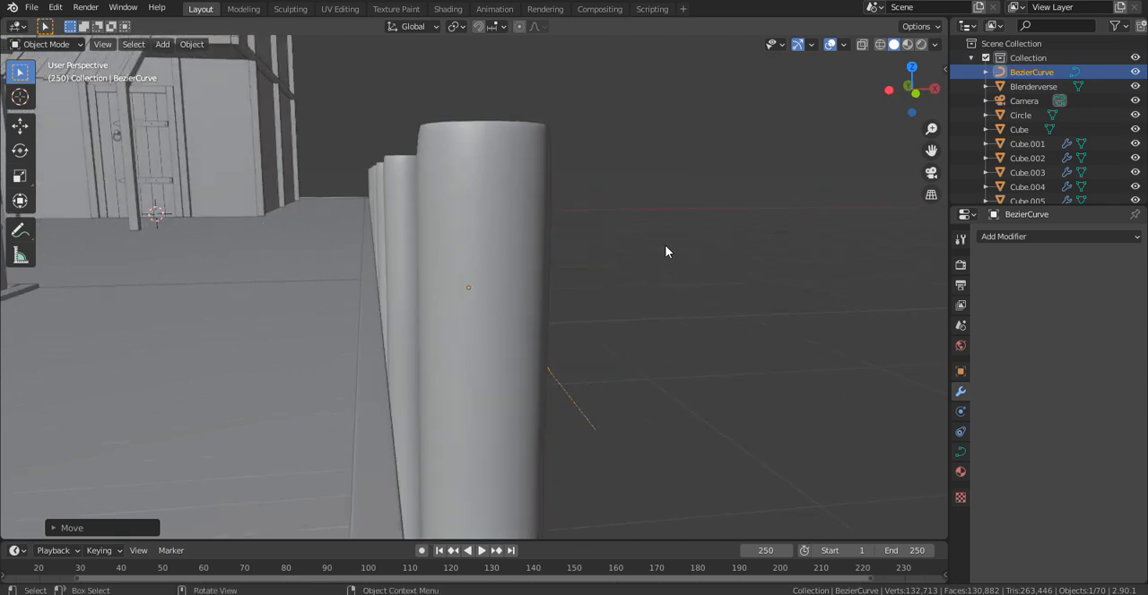
- In top view, start editing the Bezier curve and move and rotate its far control point beyond the second walkway post
key(KP_7)
scroll(615, 131, down, 1)
shift+middle_drag(615, 131, 613, 293)
key(Tab)
click(470, 242)
key(g)
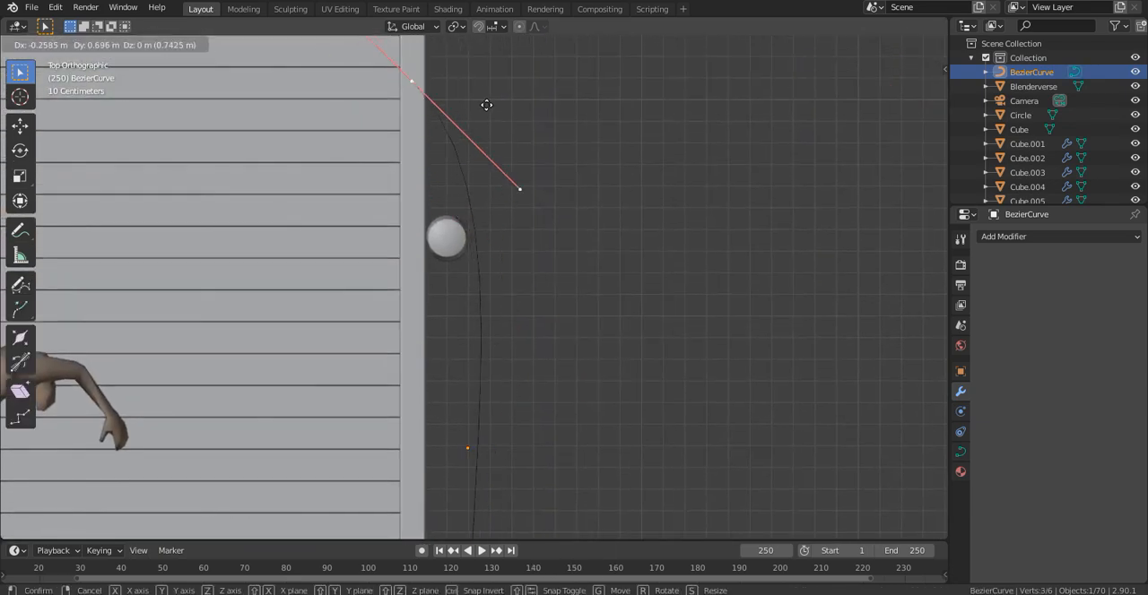
key(r)
click(561, 189)
key(g)
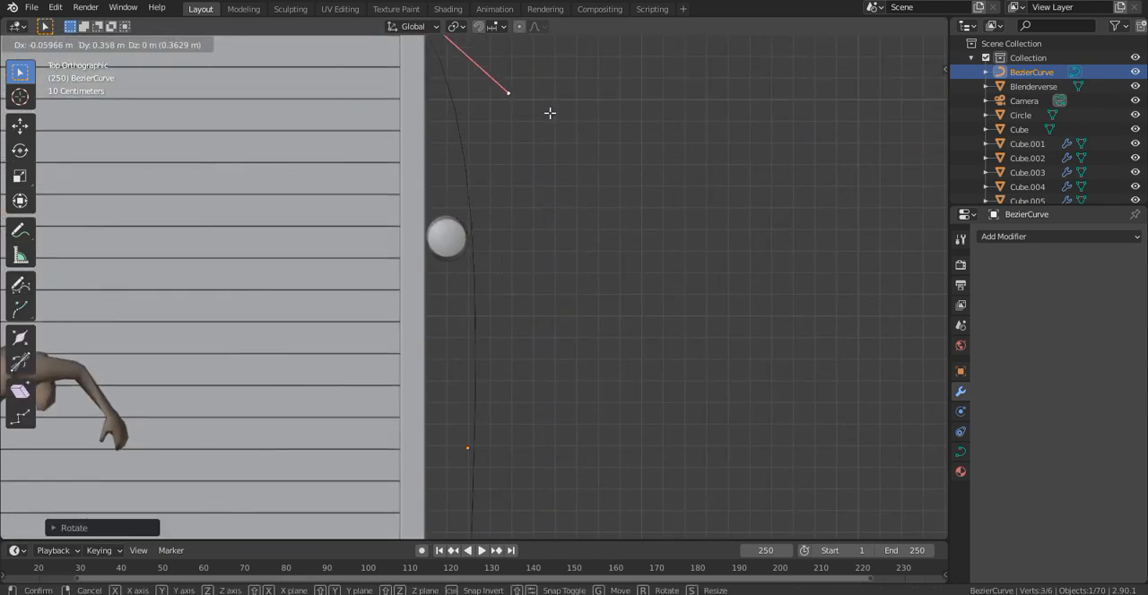
click(549, 114)
- Move the curve's near control point beside the first post at the end of the walkway
scroll(545, 179, down, 2)
shift+middle_drag(530, 377, 449, 272)
scroll(448, 271, up, 2)
click(460, 436)
key(g)
click(464, 430)
scroll(453, 412, down, 2)
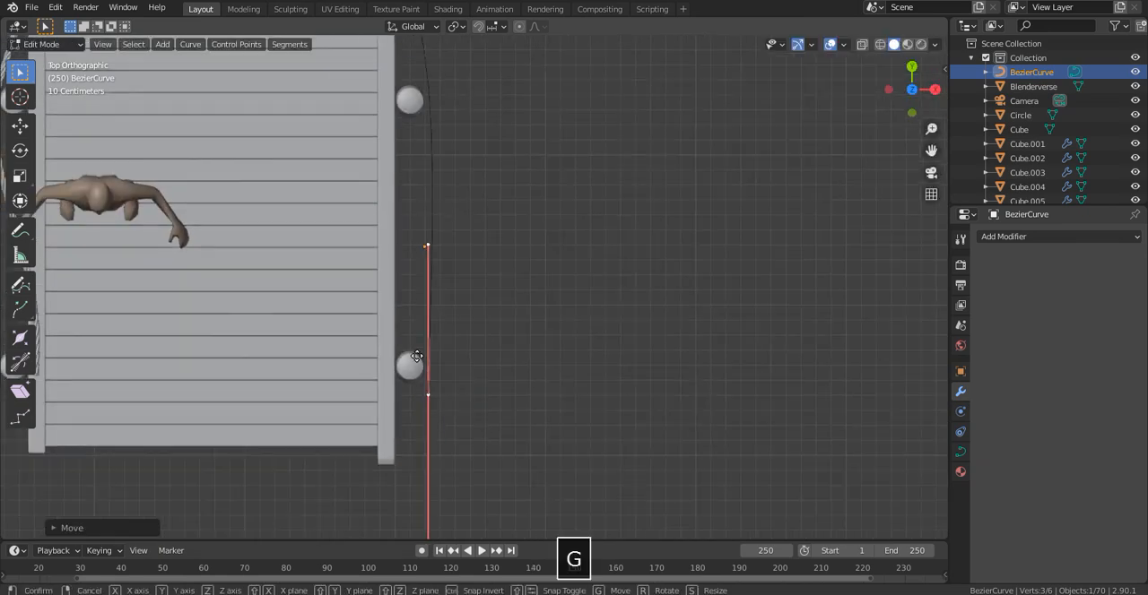
click(419, 357)
- Rotate the curve's far control point parallel to the deck edge and move it just outside the next post
scroll(431, 193, up, 2)
shift+middle_drag(426, 187, 484, 84)
click(424, 256)
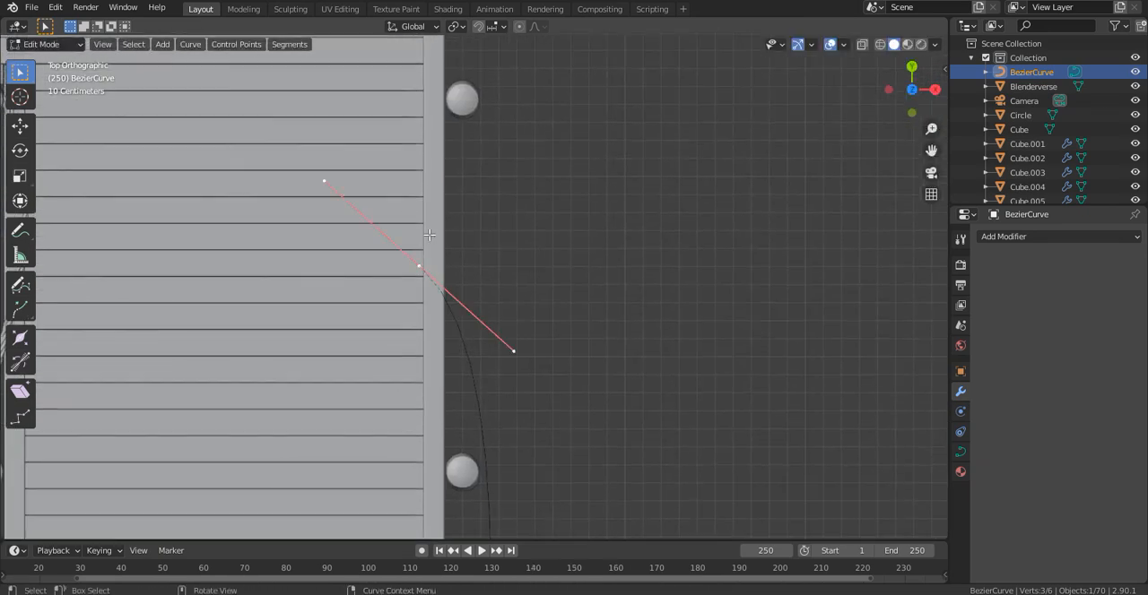
click(680, 361)
key(g)
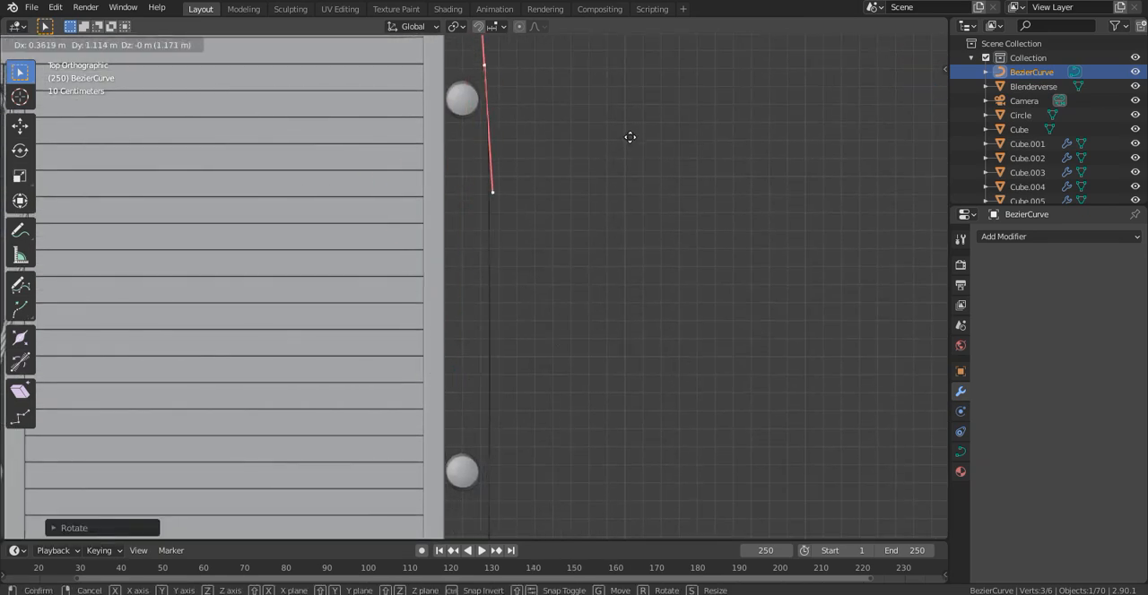
click(626, 131)
- Move the curve's far control point in stages along the outside of the posts towards the house
scroll(619, 178, down, 7)
scroll(551, 119, up, 8)
shift+middle_drag(552, 96, 584, 339)
scroll(603, 236, up, 2)
shift+middle_drag(609, 225, 623, 262)
scroll(617, 235, down, 1)
key(g)
click(615, 46)
scroll(613, 46, down, 5)
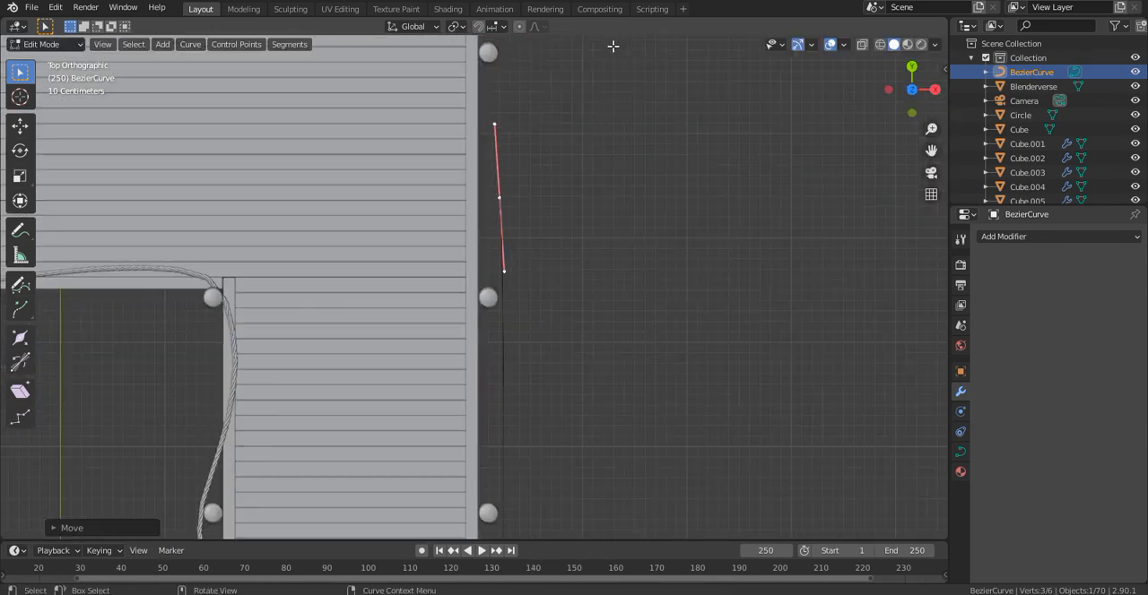
scroll(583, 55, up, 6)
shift+middle_drag(522, 52, 484, 264)
key(g)
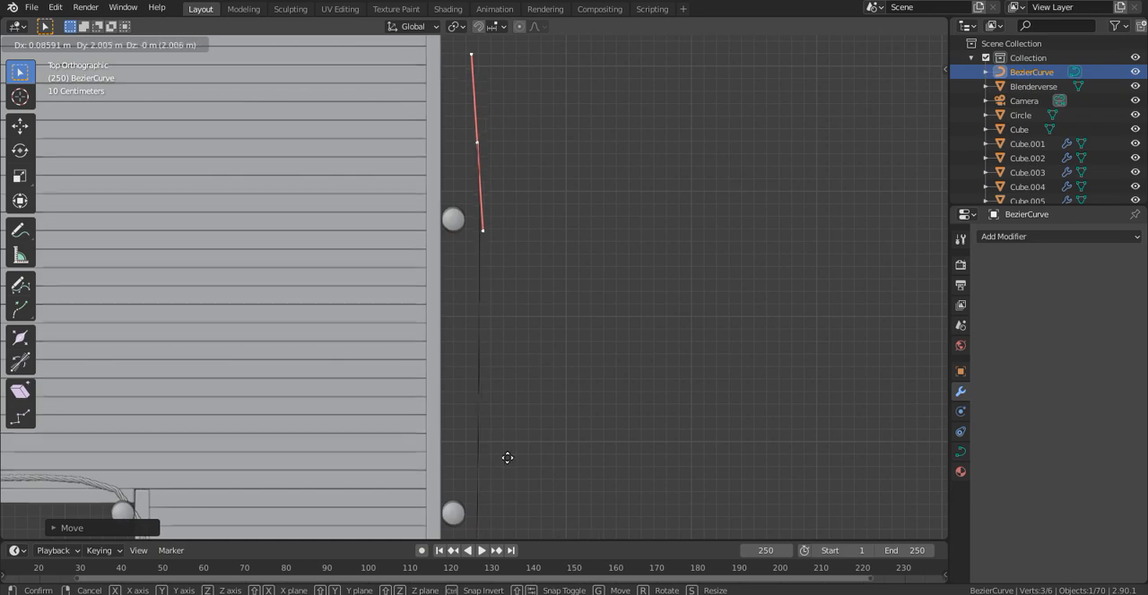
click(498, 407)
- Extrude a new control point from the curve's far end alongside the house and adjust its position next to the posts
scroll(502, 403, down, 8)
middle_drag(502, 403, 763, 81)
middle_drag(762, 81, 853, 146)
click(912, 85)
shift+middle_drag(615, 318, 536, 363)
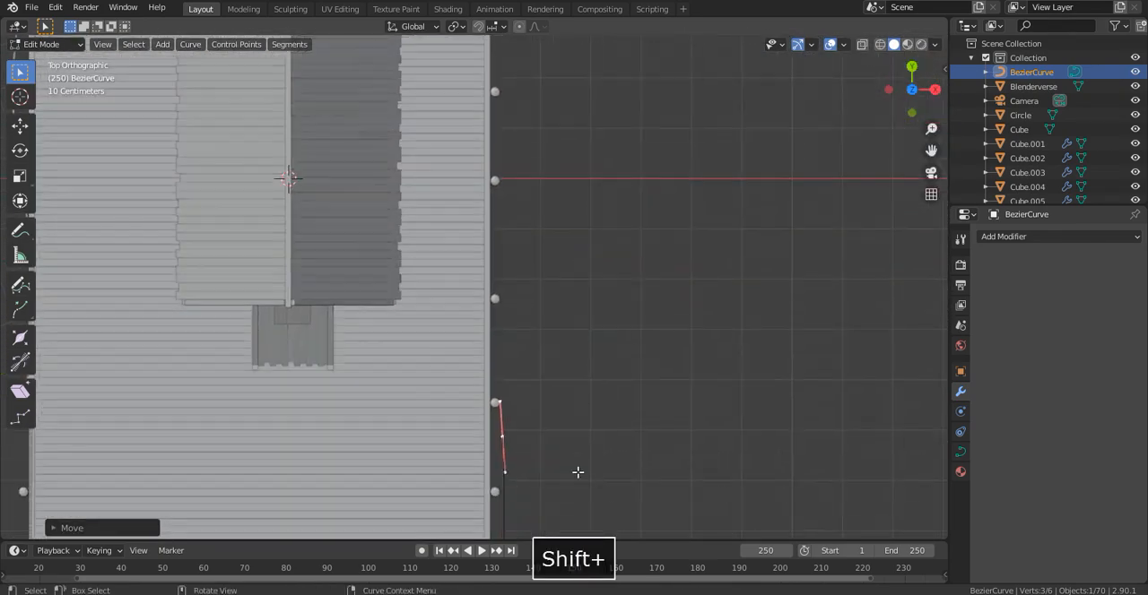
key(e)
click(575, 111)
key(KP_Decimal)
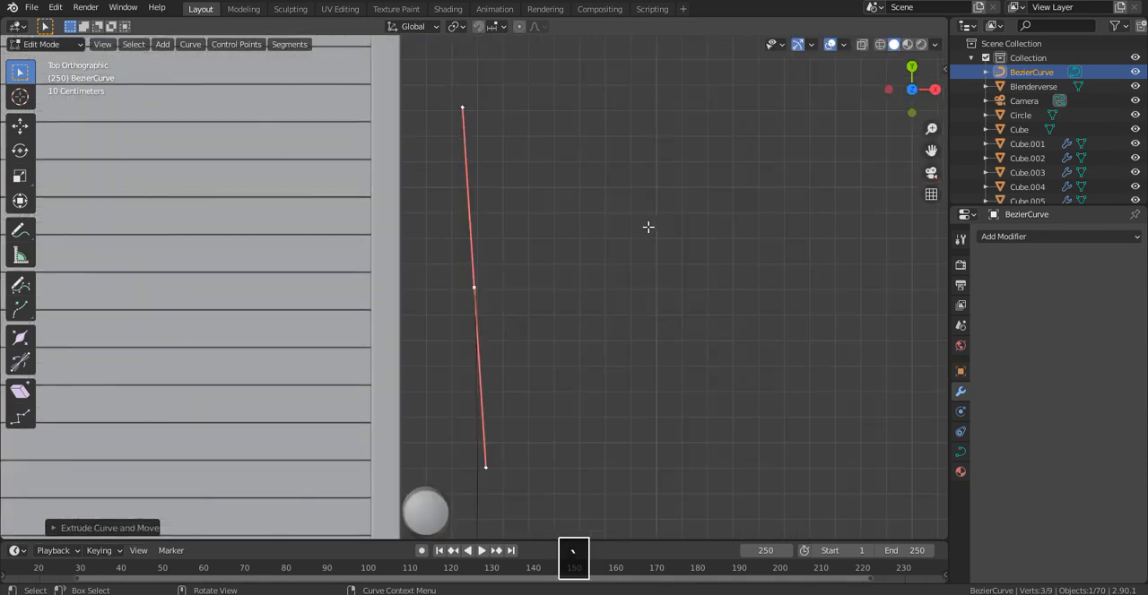
scroll(647, 225, down, 1)
key(g)
click(626, 210)
- Move the extruded control point on to the last post at the rear corner of the deck
scroll(610, 209, down, 6)
scroll(600, 208, up, 4)
scroll(600, 207, down, 3)
shift+middle_drag(600, 207, 548, 284)
key(g)
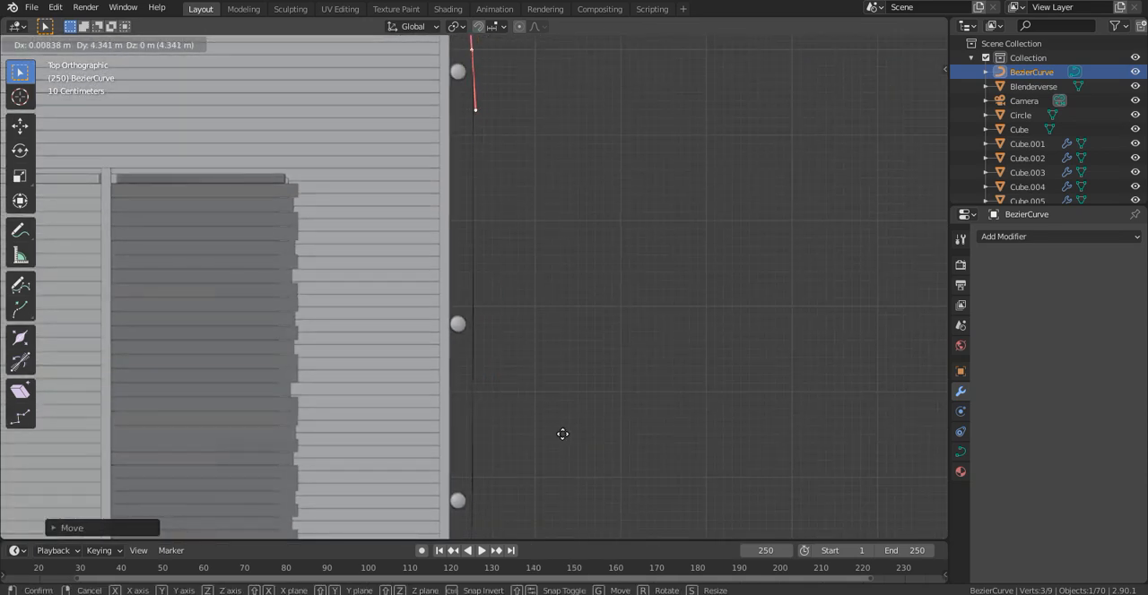
click(559, 435)
- Finish editing the Bezier curve and apply its object transforms
middle_drag(559, 436, 582, 359)
key(Tab)
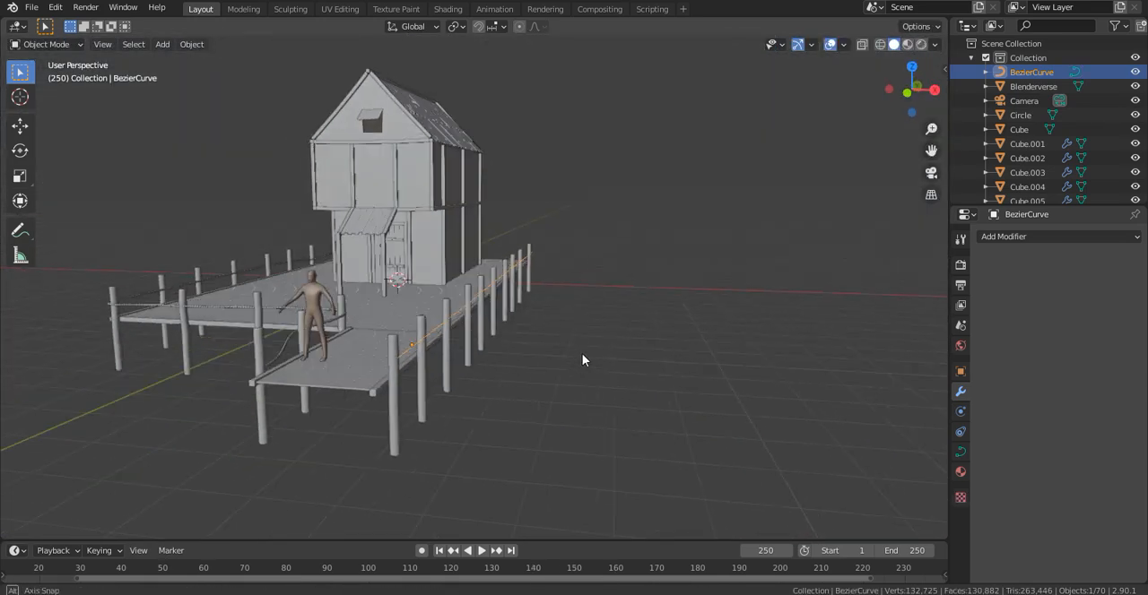
middle_drag(508, 269, 520, 281)
scroll(520, 282, up, 3)
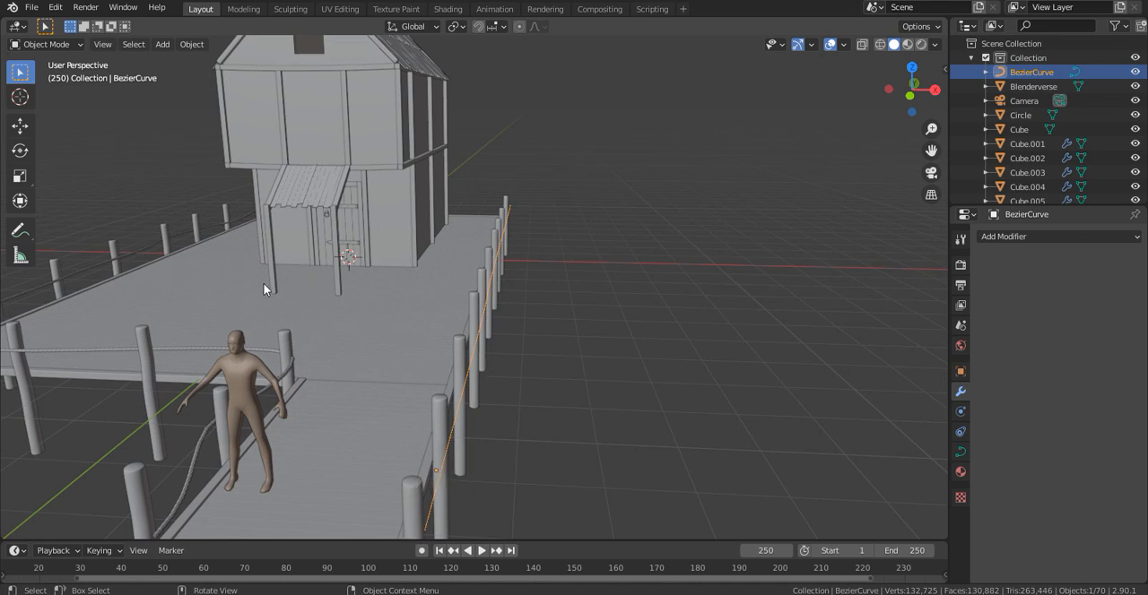
key(ctrl+a)
click(449, 305)
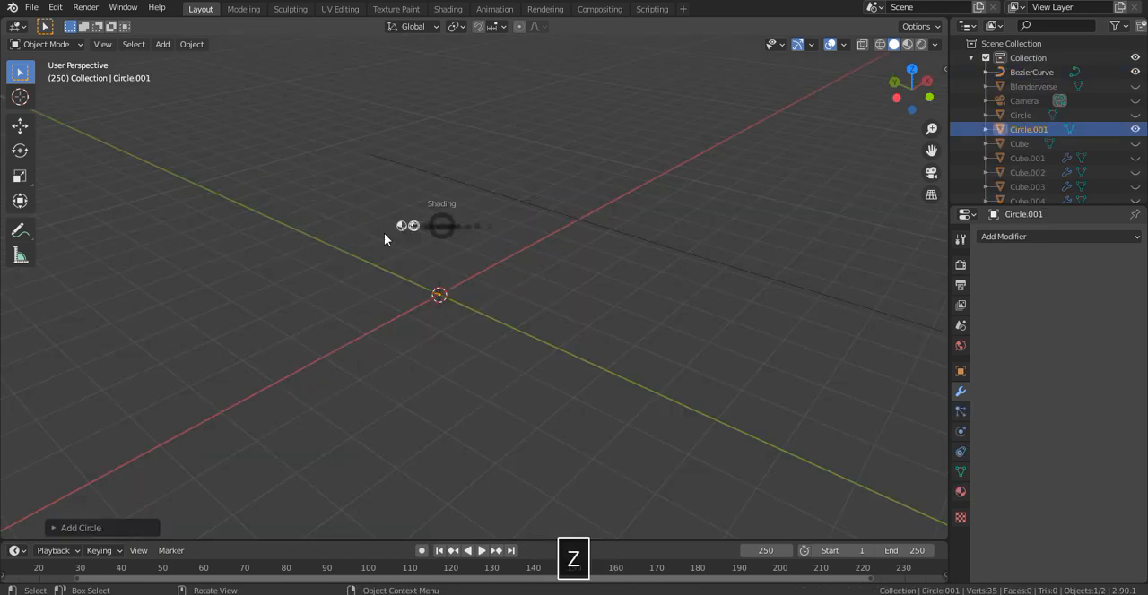
middle_drag(397, 236, 525, 340)
- Build a second rope from a 10-vertex circle with object-offset Array, Screw and Curve modifiers, deforming it along BezierCurve on the Z axis
key(shift+a)
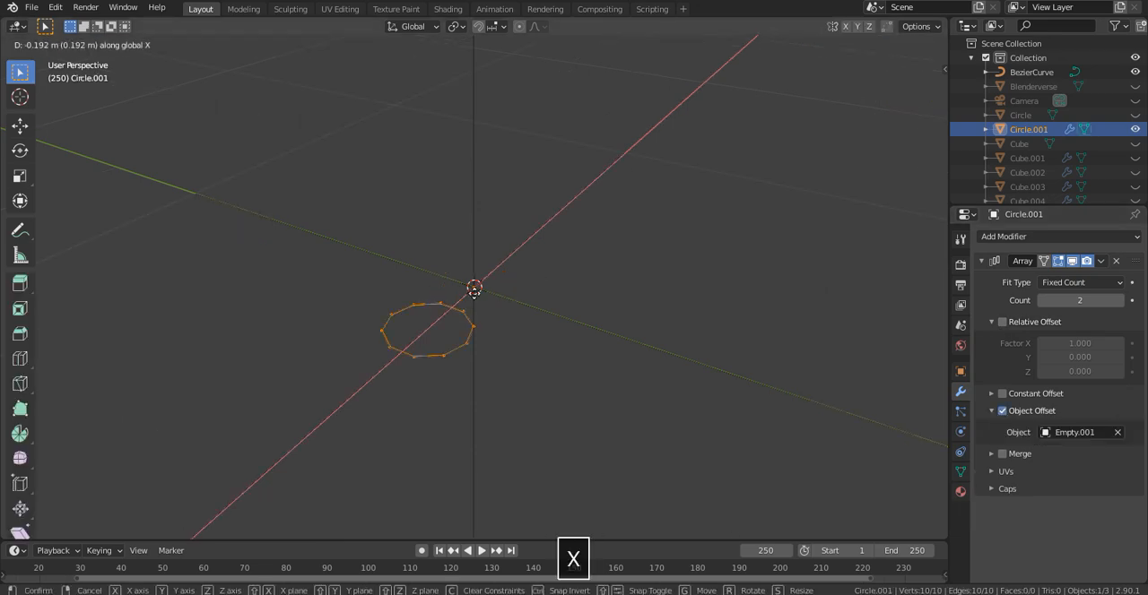
click(416, 296)
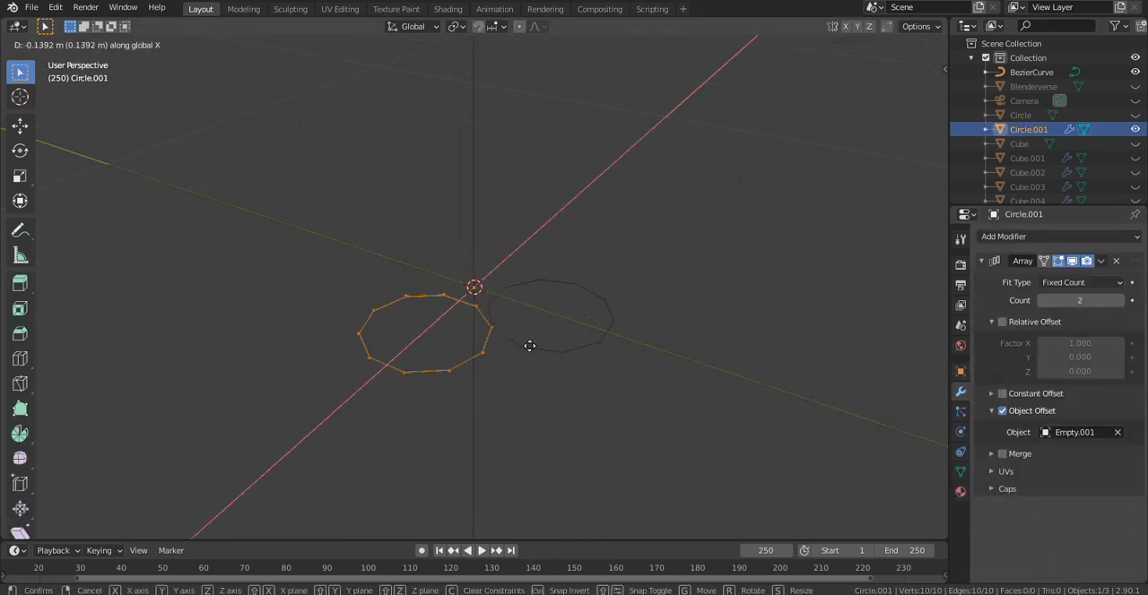
click(1012, 237)
click(888, 310)
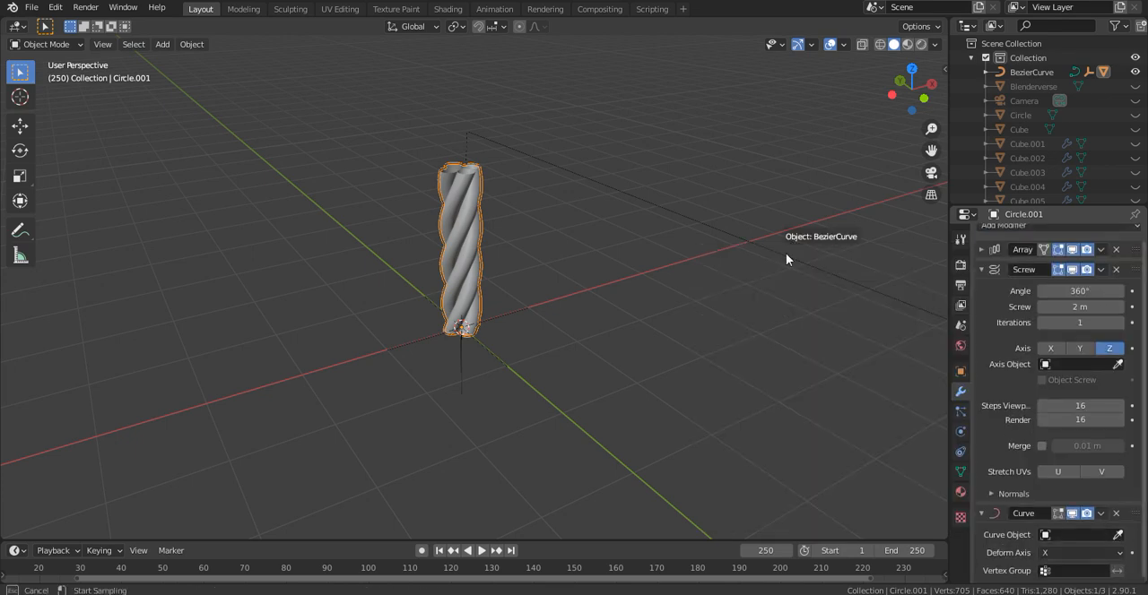
key(grave)
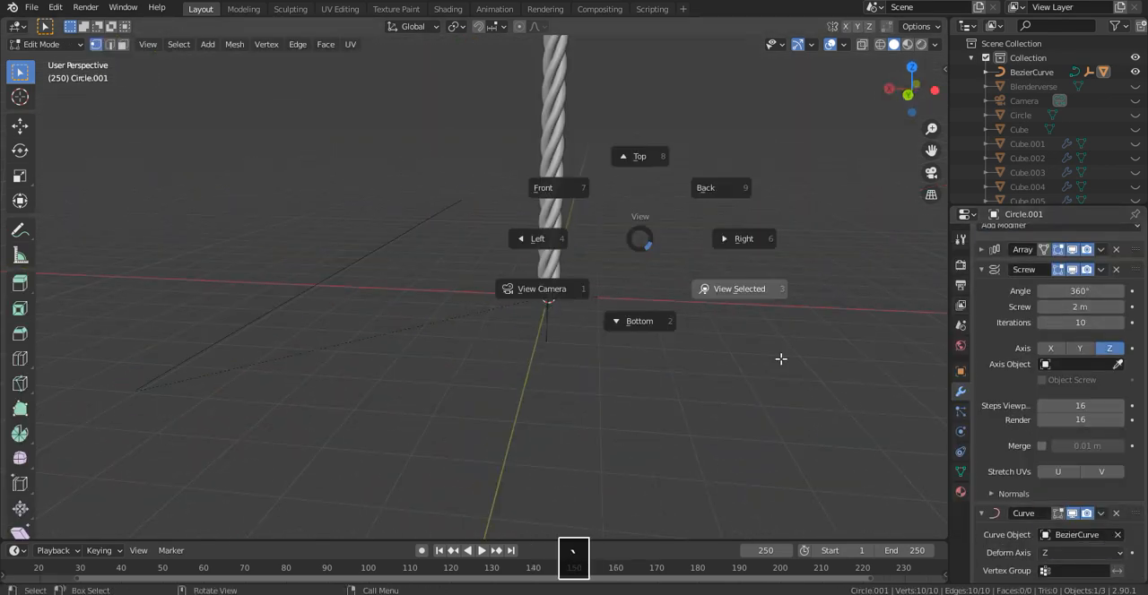
click(781, 359)
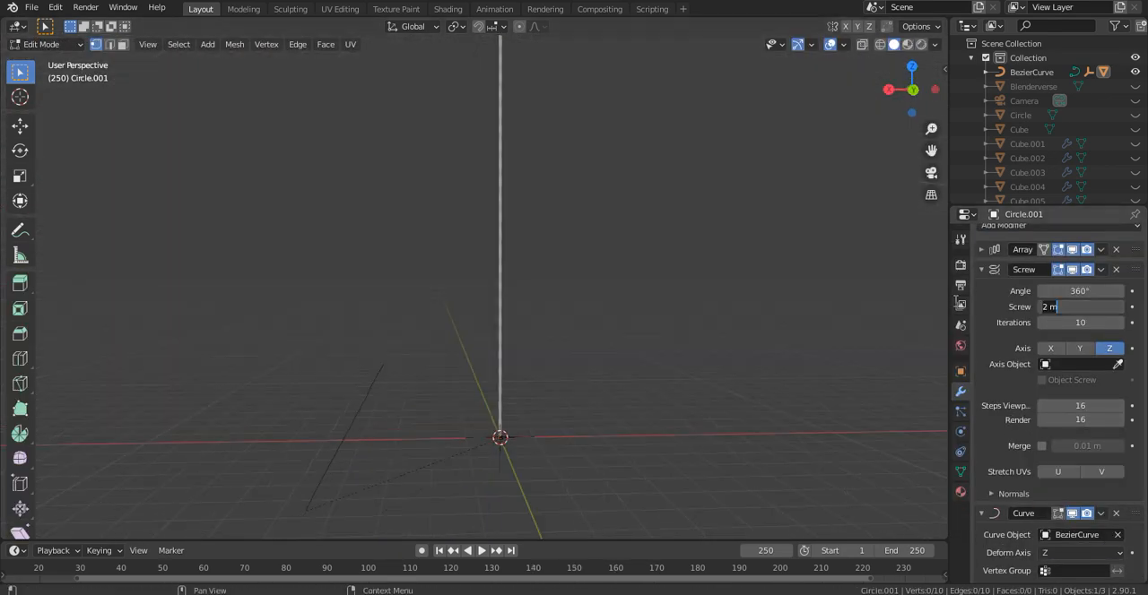
- Shift the rope's circle profile along X and set the Screw value to 1 m
text(1)
key(Return)
key(Tab)
middle_drag(354, 245, 452, 285)
- Set the rope's Screw value to 0.5 m and its iterations to 41
key(grave)
click(600, 363)
middle_drag(668, 472, 705, 361)
scroll(668, 400, up, 4)
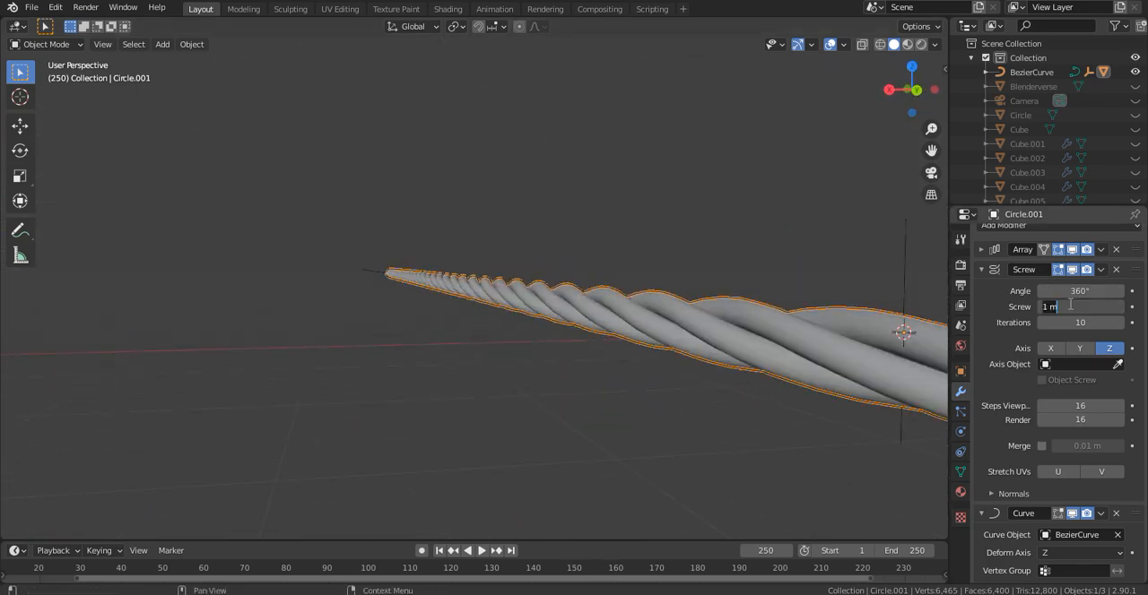
key(Return)
middle_drag(703, 233, 738, 333)
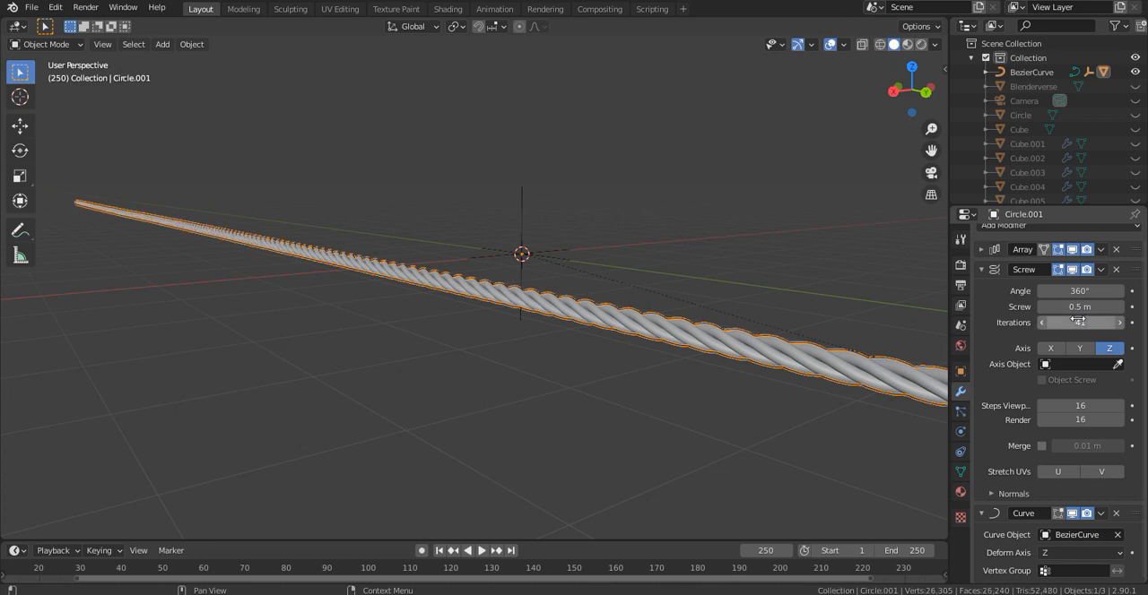
- Unhide all scene objects to view the new rope against the posts and deck
scroll(458, 220, down, 5)
middle_drag(458, 221, 224, 219)
scroll(402, 235, up, 5)
key(alt+h)
middle_drag(646, 226, 364, 246)
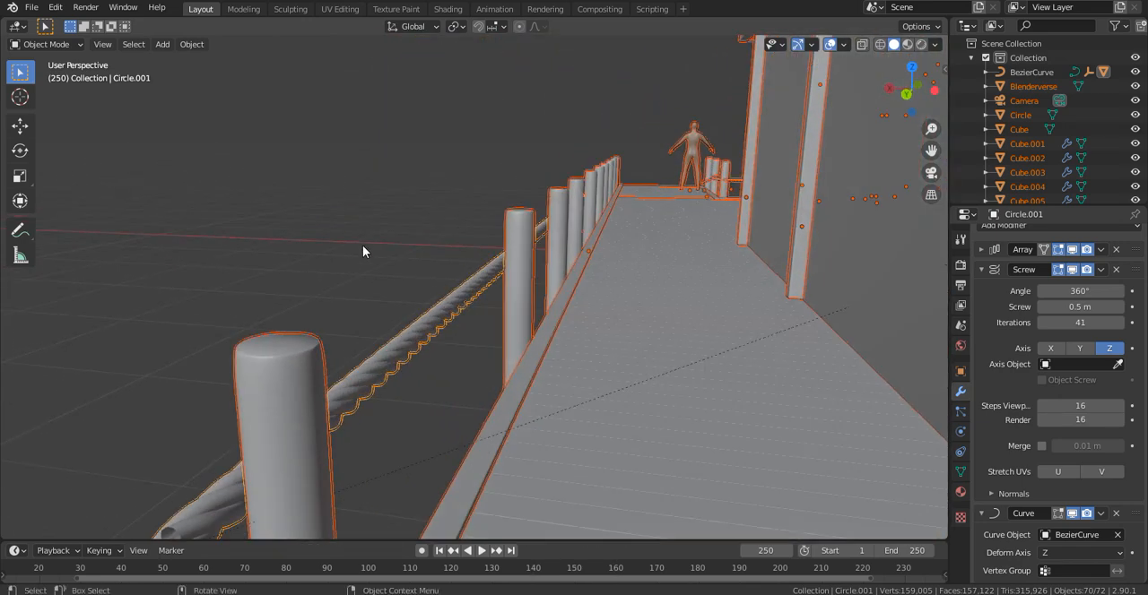
- Scale down the circle profile of the new rope and shift it along X so the strands sit tightly together
click(458, 309)
middle_drag(470, 305, 520, 315)
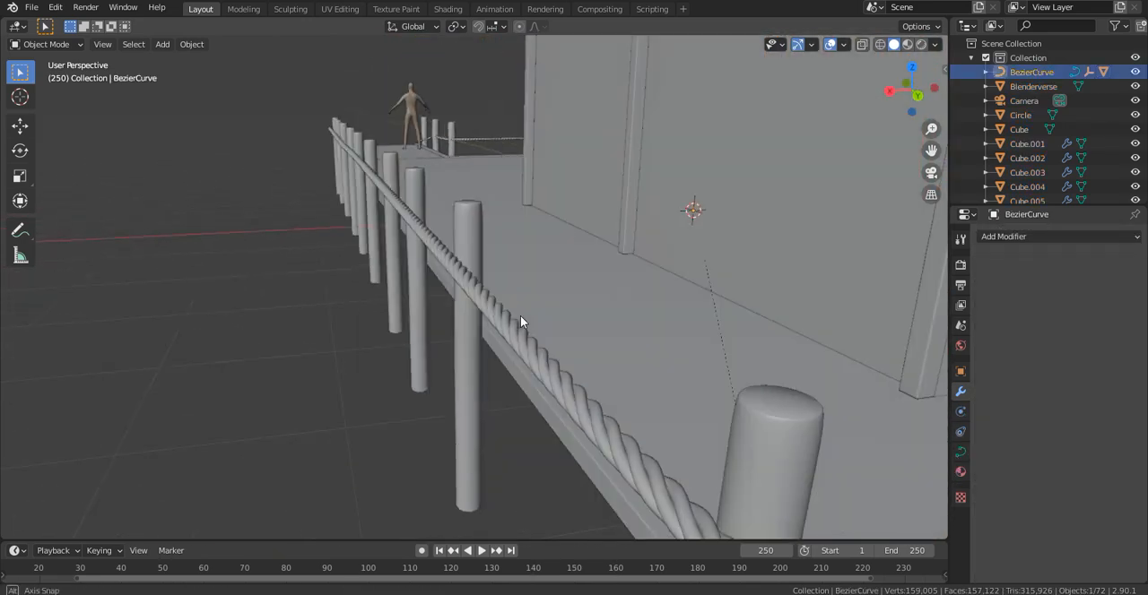
click(502, 321)
key(Tab)
key(KP_Decimal)
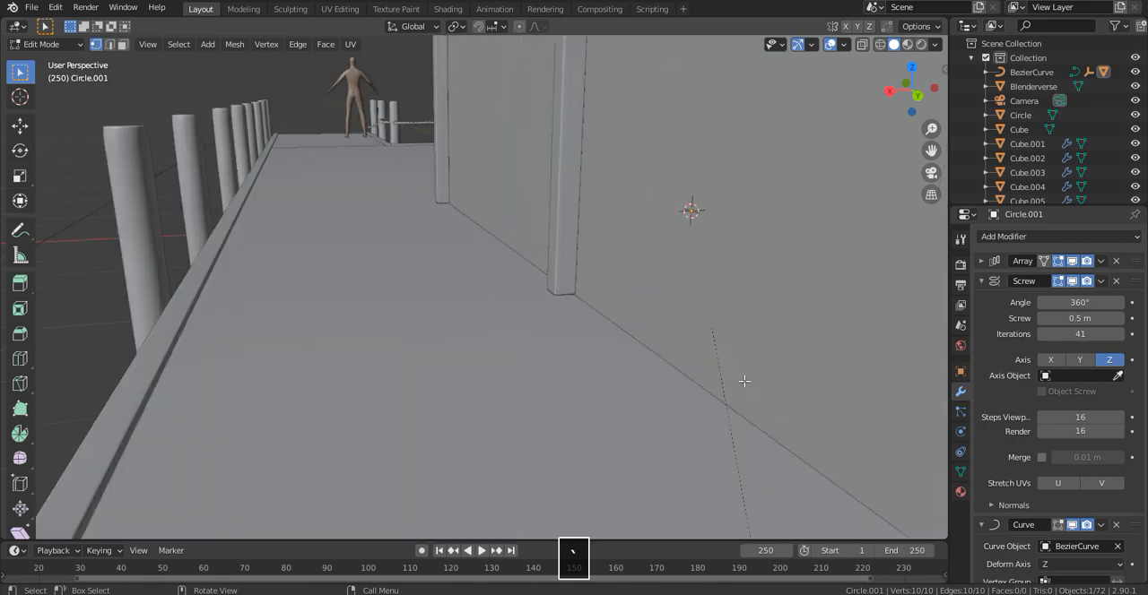
mouse_move(671, 326)
middle_down()
mouse_move(620, 327)
mouse_move(589, 343)
mouse_move(663, 319)
middle_up()
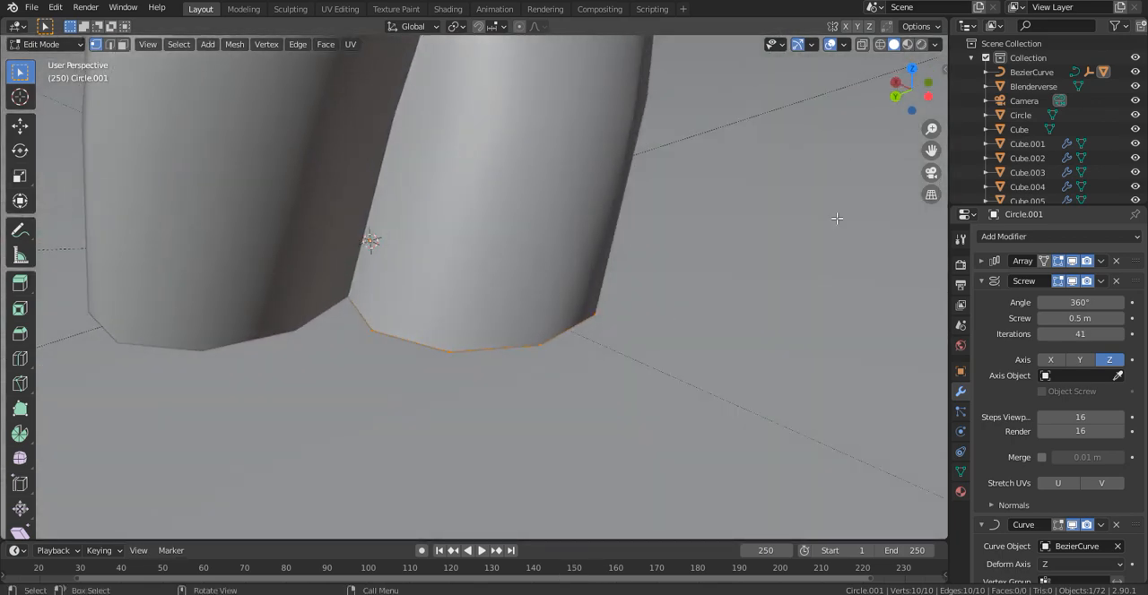
key(s)
click(586, 261)
mouse_move(587, 261)
middle_down()
mouse_move(612, 275)
mouse_move(594, 267)
middle_up()
key(g)
key(x)
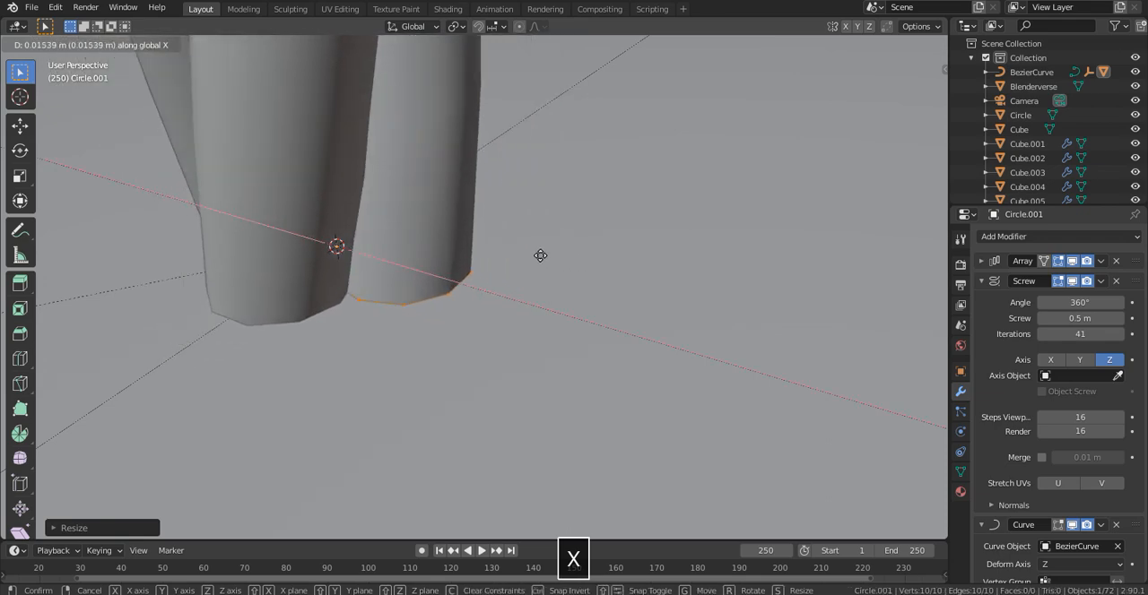
click(553, 248)
scroll(538, 236, down, 12)
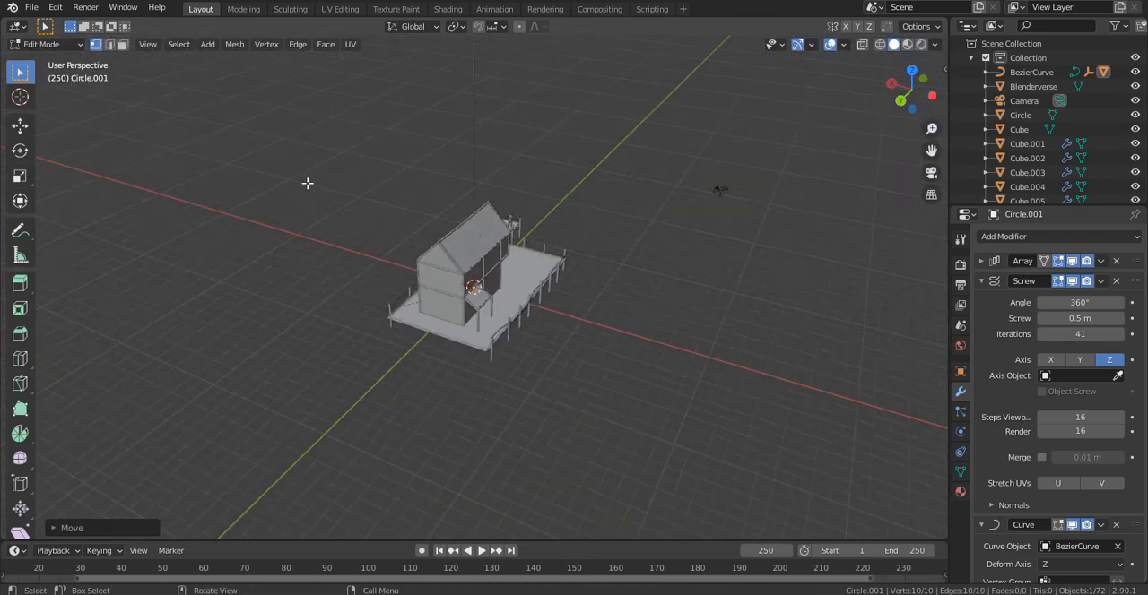
key(Tab)
- Examine how the new rope runs past the posts, walkway and house deck
middle_drag(713, 223, 426, 208)
scroll(646, 225, up, 4)
scroll(426, 209, up, 3)
scroll(425, 208, up, 5)
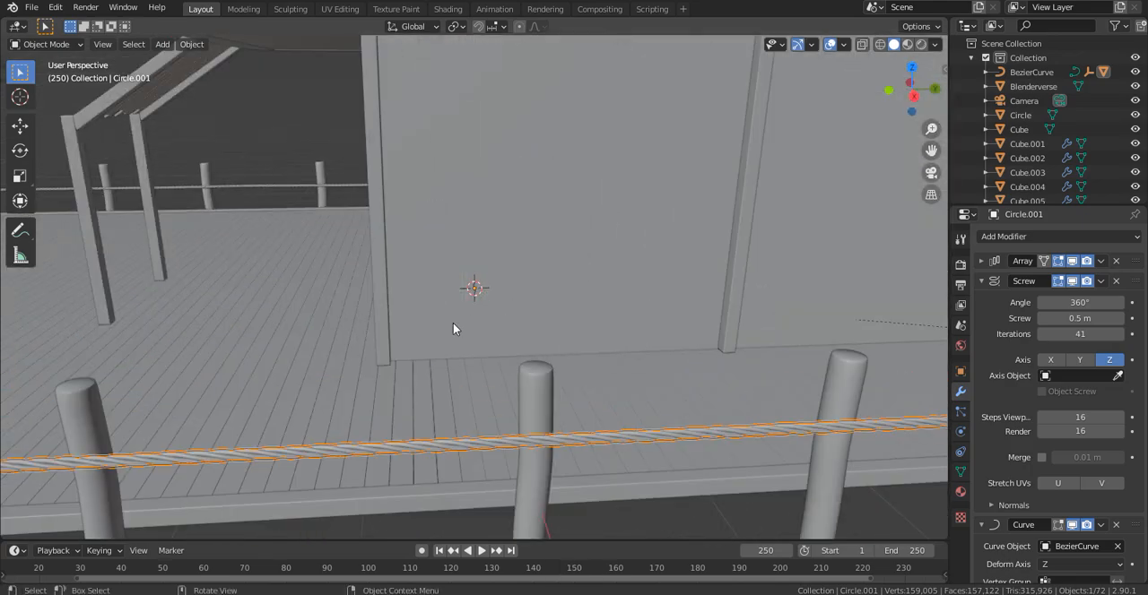
click(224, 131)
scroll(286, 131, down, 6)
scroll(405, 133, up, 2)
middle_drag(321, 134, 430, 110)
scroll(405, 133, down, 3)
middle_drag(786, 230, 585, 358)
click(570, 357)
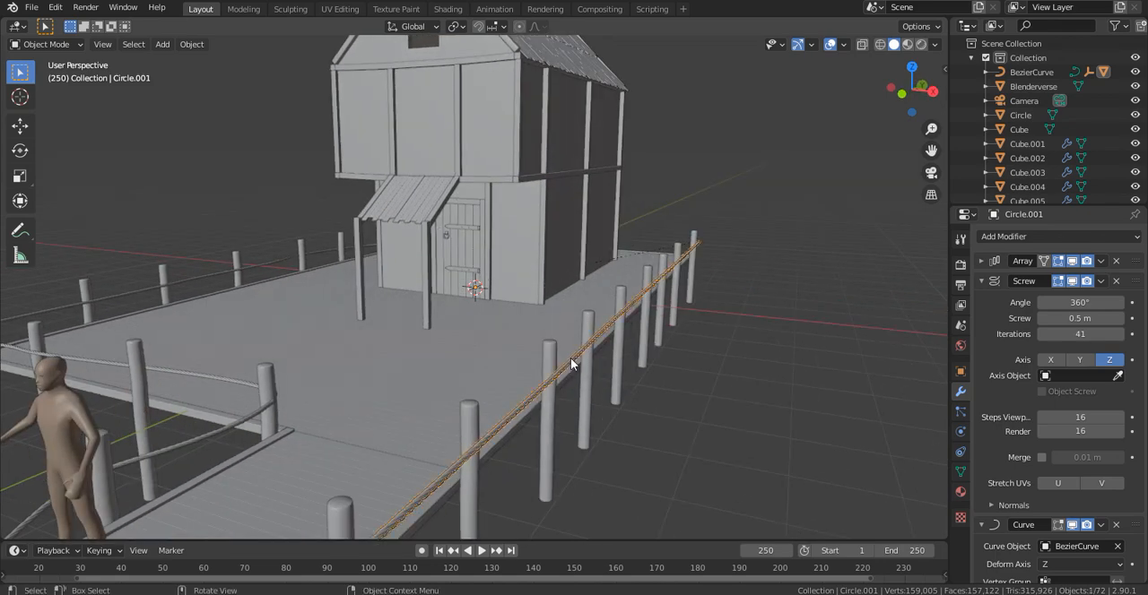
scroll(558, 344, down, 3)
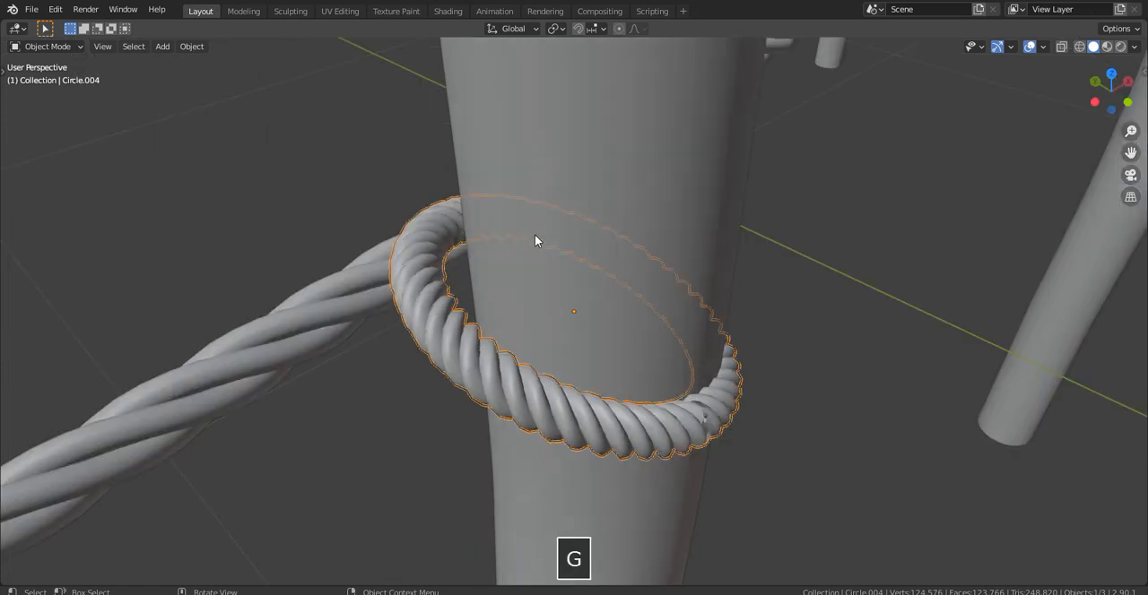
- Add a Bezier circle curve at the base of the short twisted rope
key(g)
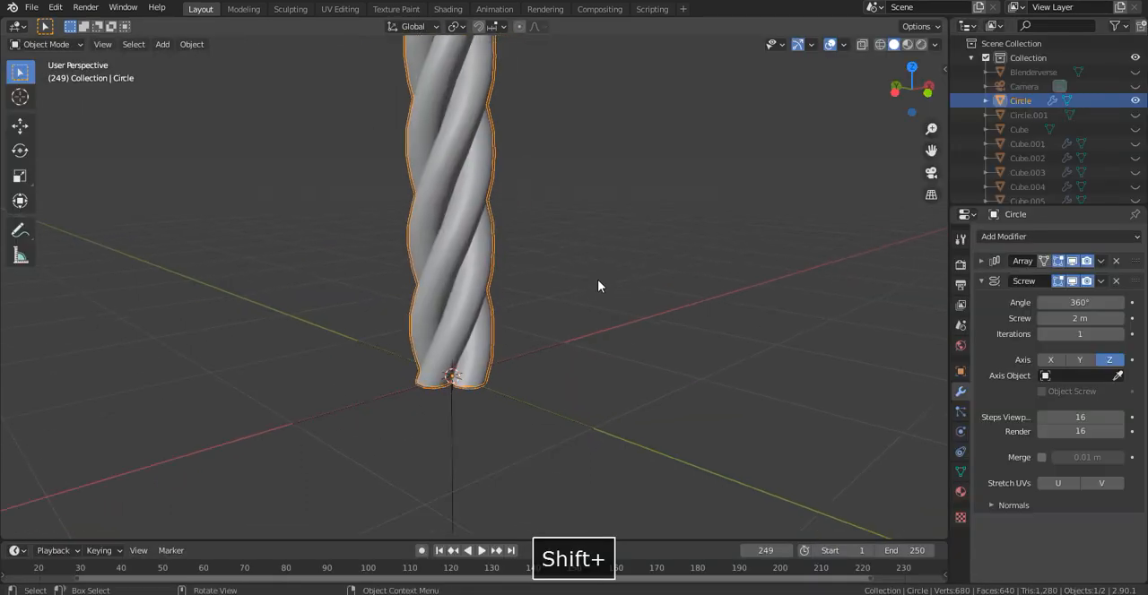
key(shift+a)
mouse_move(565, 137)
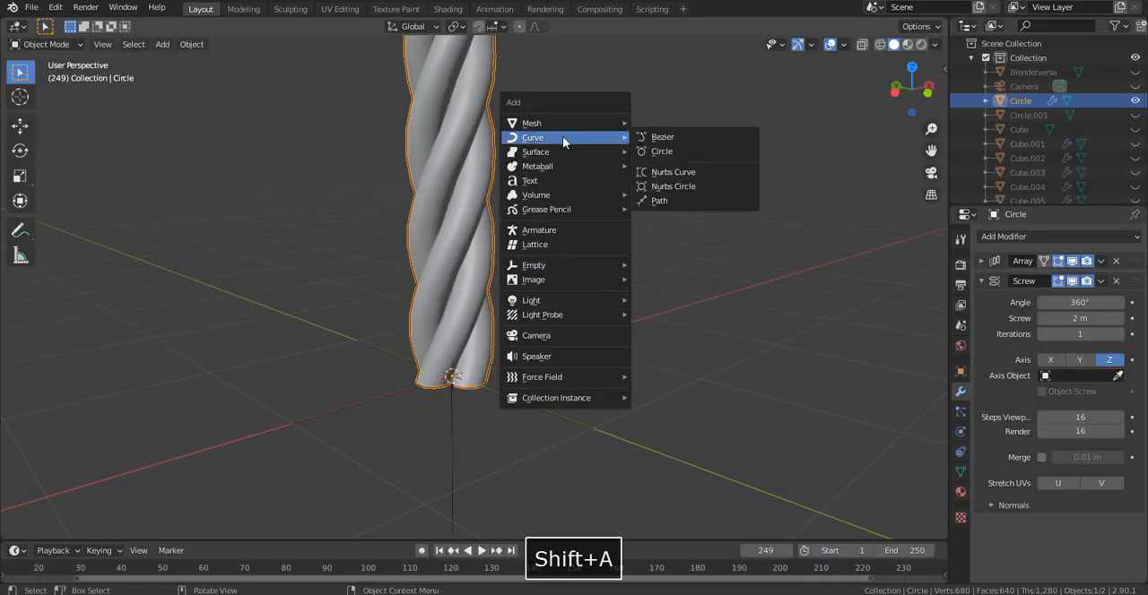
click(662, 150)
middle_drag(663, 151, 484, 184)
key(Tab)
key(Tab)
- Parent the rope and its empty to the Bezier circle as an object relationship
shift+click(485, 184)
shift+click(465, 408)
shift+click(326, 306)
key(ctrl+p)
click(326, 305)
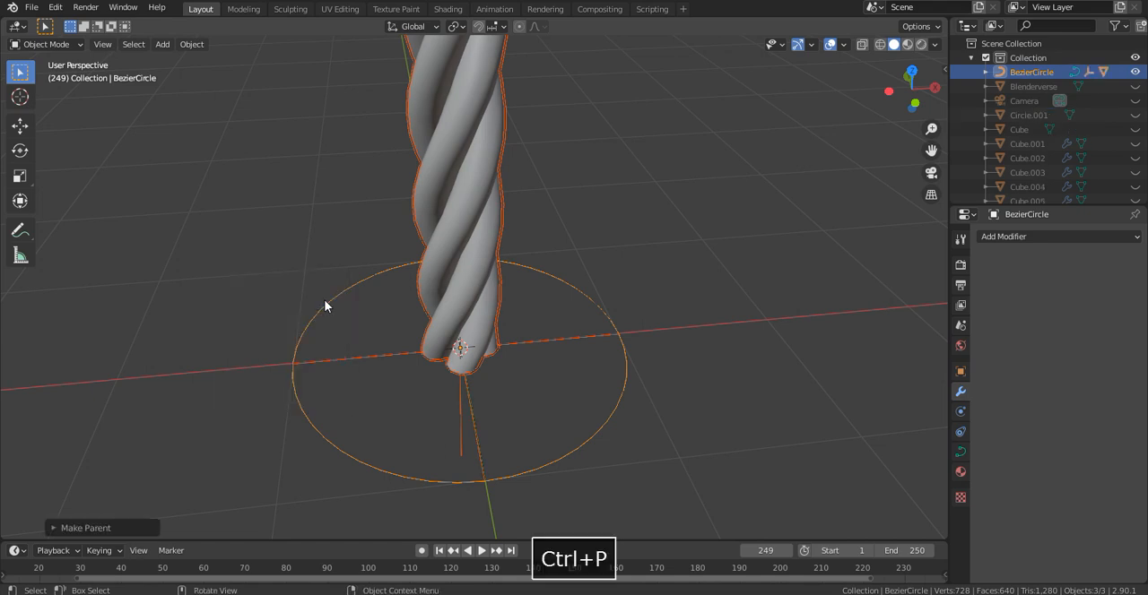
- Give the rope a Curve modifier that deforms it along BezierCircle on the Z axis
click(457, 260)
click(1040, 238)
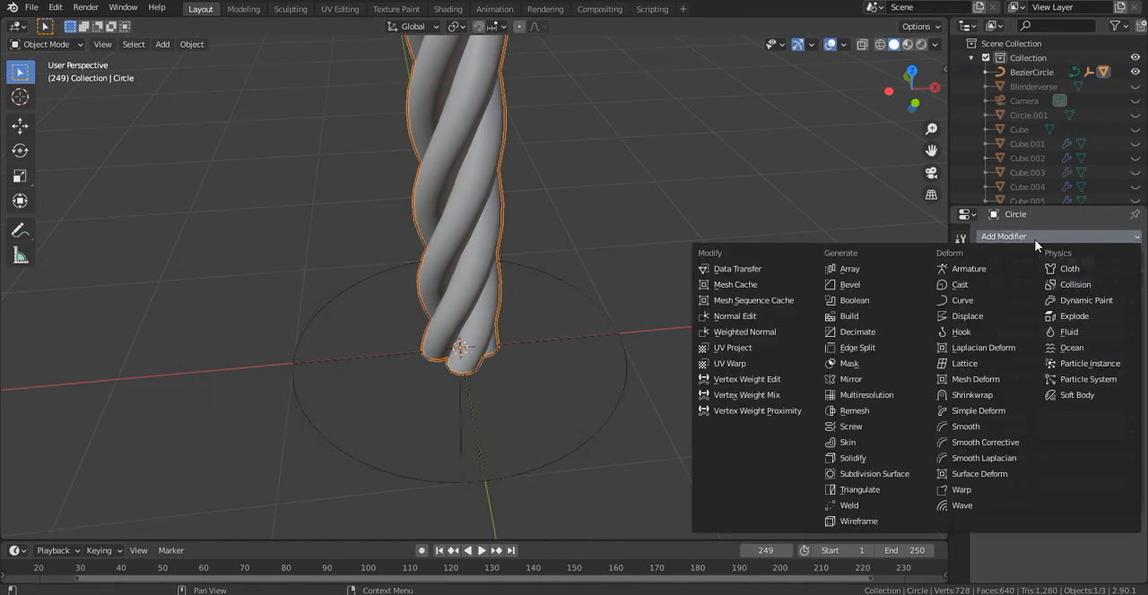
click(1001, 300)
scroll(1119, 520, down, 1)
click(594, 434)
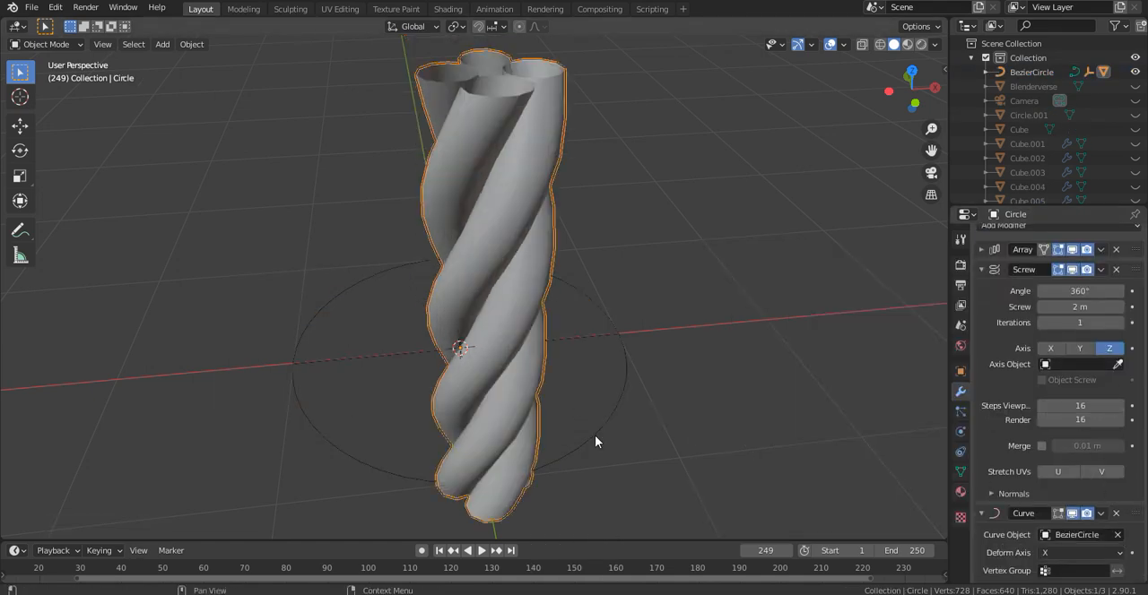
click(1060, 504)
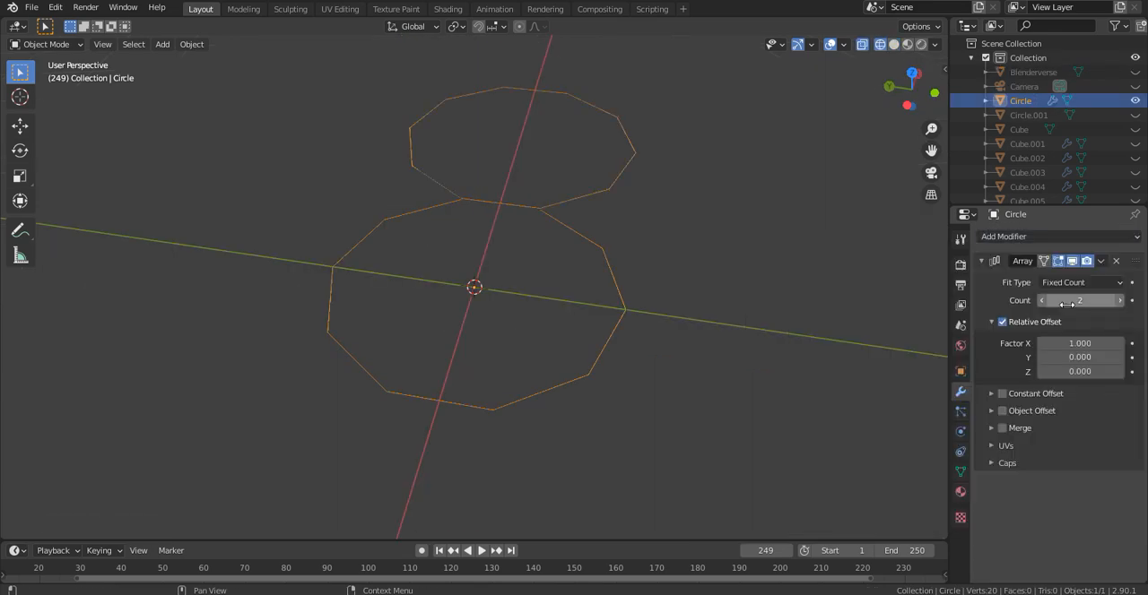
- Build the rope piece from a circle shifted along X, using an Array of 4 offset by the Empty and a 2 m Screw
key(shift+a)
key(Return)
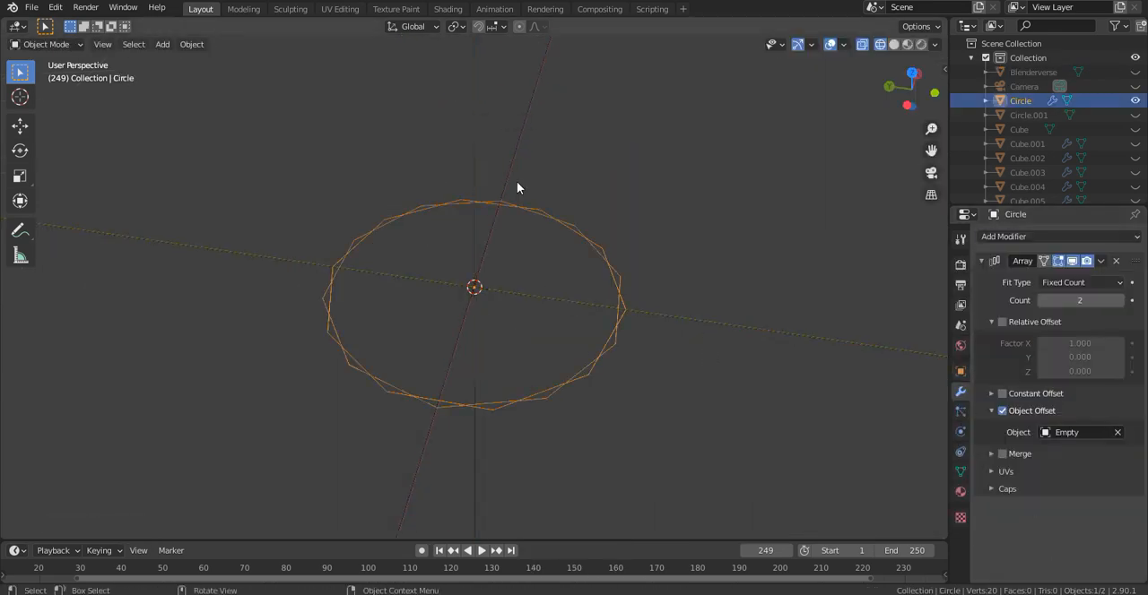
key(g)
key(x)
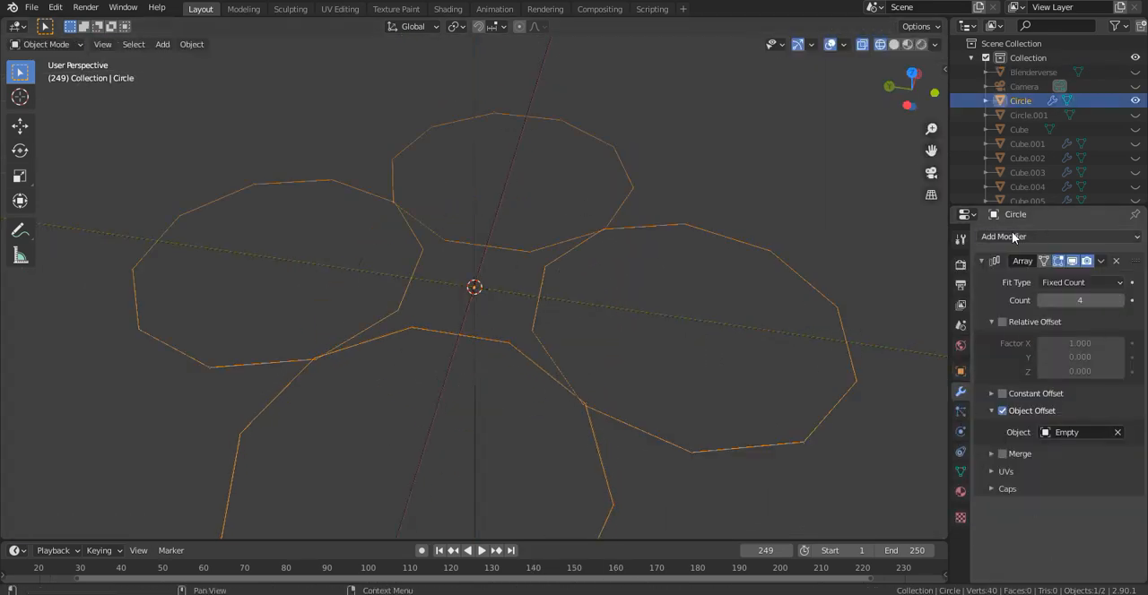
click(1012, 235)
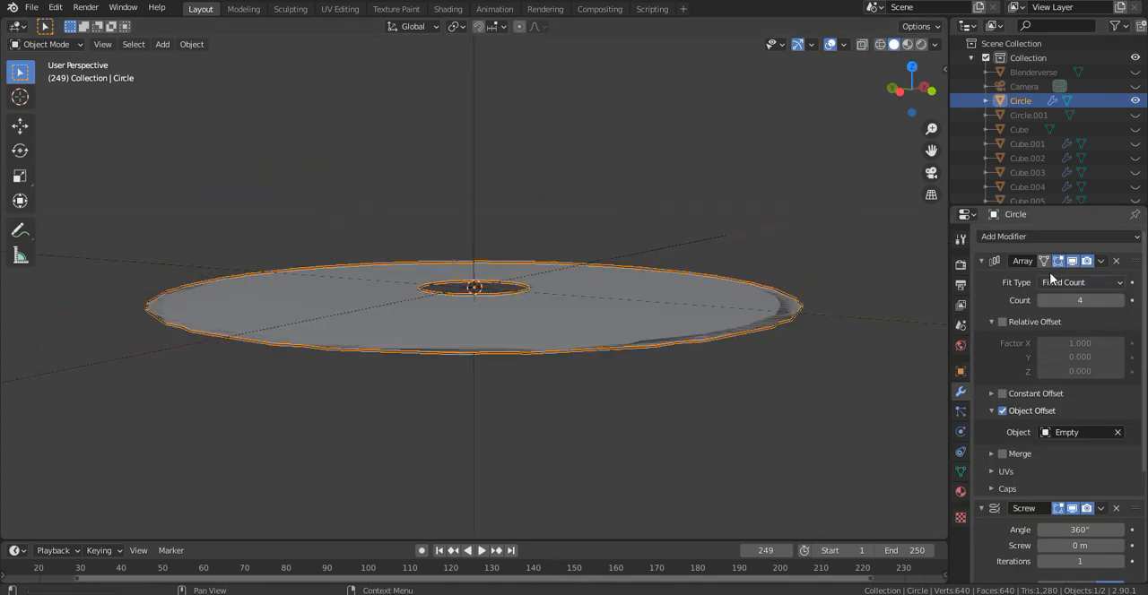
double_click(1080, 318)
text(2)
key(Return)
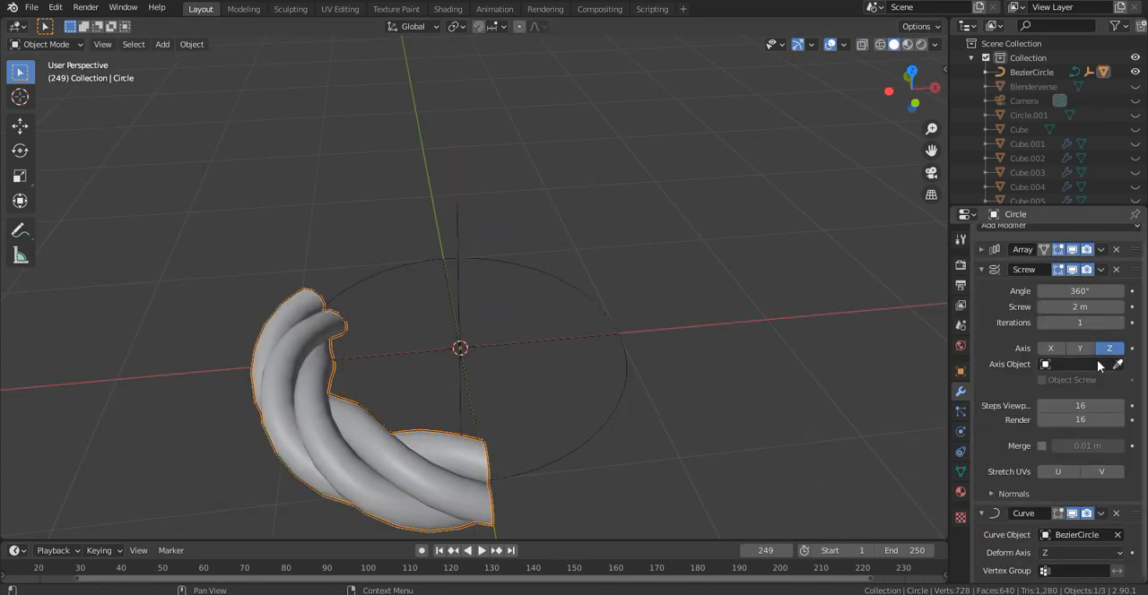
- Raise the Screw iterations to 3 so the rope wraps around the Bezier circle
click(1120, 323)
click(1120, 324)
scroll(581, 254, down, 5)
scroll(580, 253, up, 3)
middle_drag(508, 240, 642, 226)
scroll(617, 301, down, 2)
scroll(595, 252, up, 5)
scroll(588, 327, down, 5)
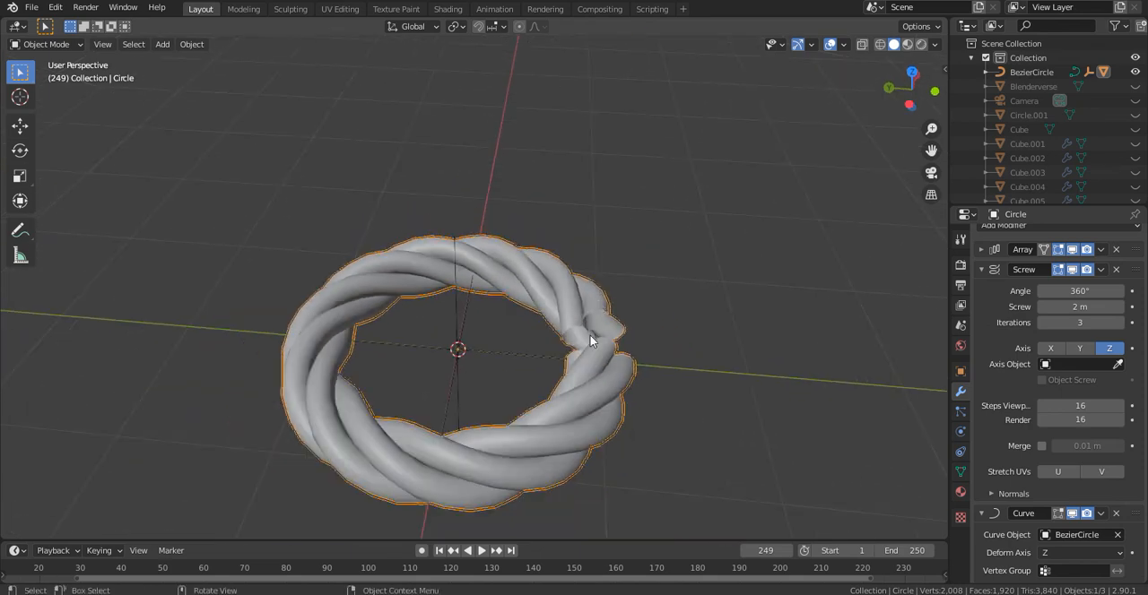
scroll(583, 361, up, 4)
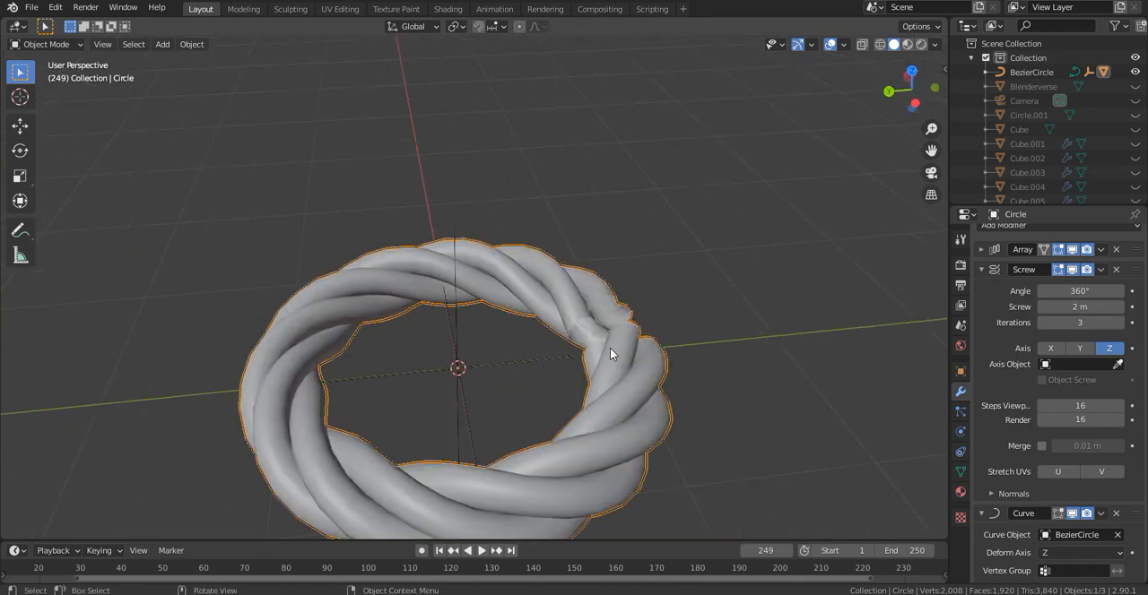
- Move the Bezier circle with its rope ring beside the walkway posts
click(1033, 72)
scroll(646, 224, down, 4)
key(g)
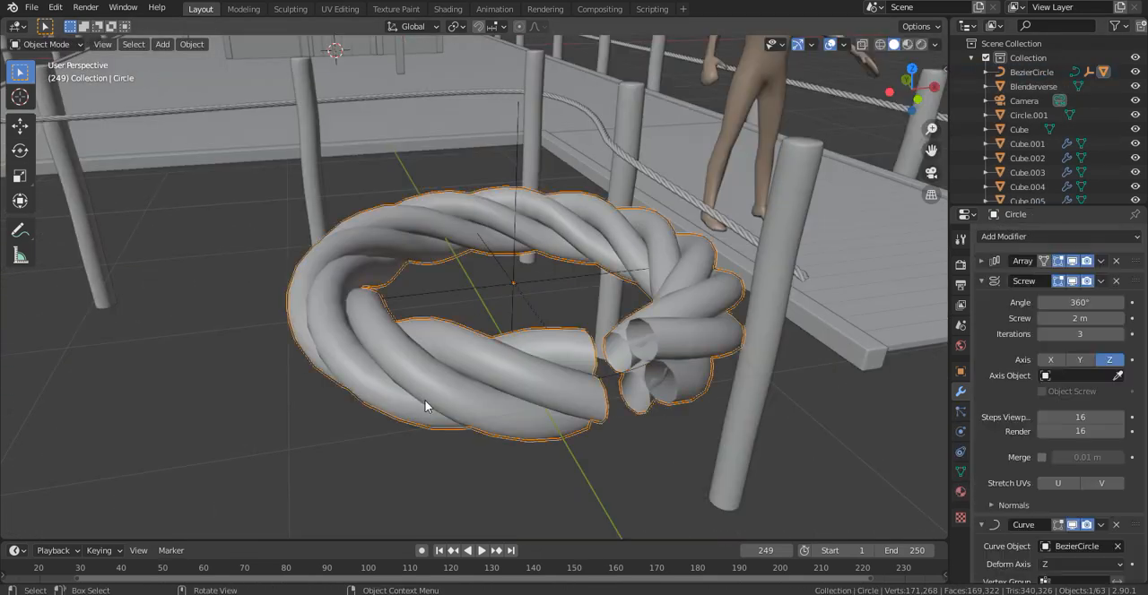
- Scale down the ring's circle profile and shift it along X to thin the strands
key(Tab)
scroll(717, 290, up, 4)
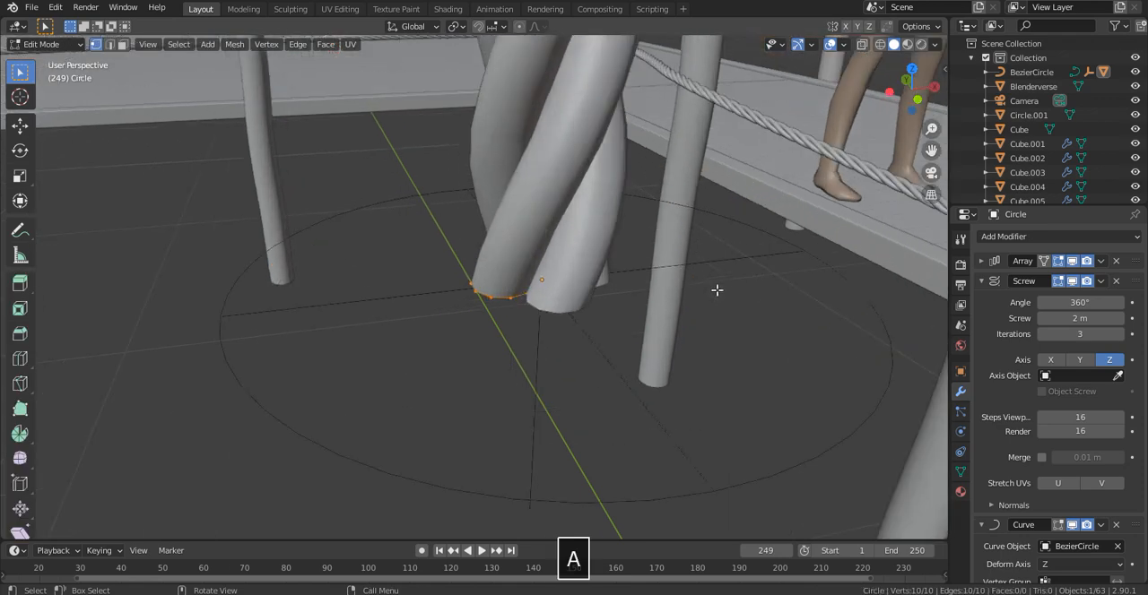
key(s)
click(651, 287)
key(g)
key(x)
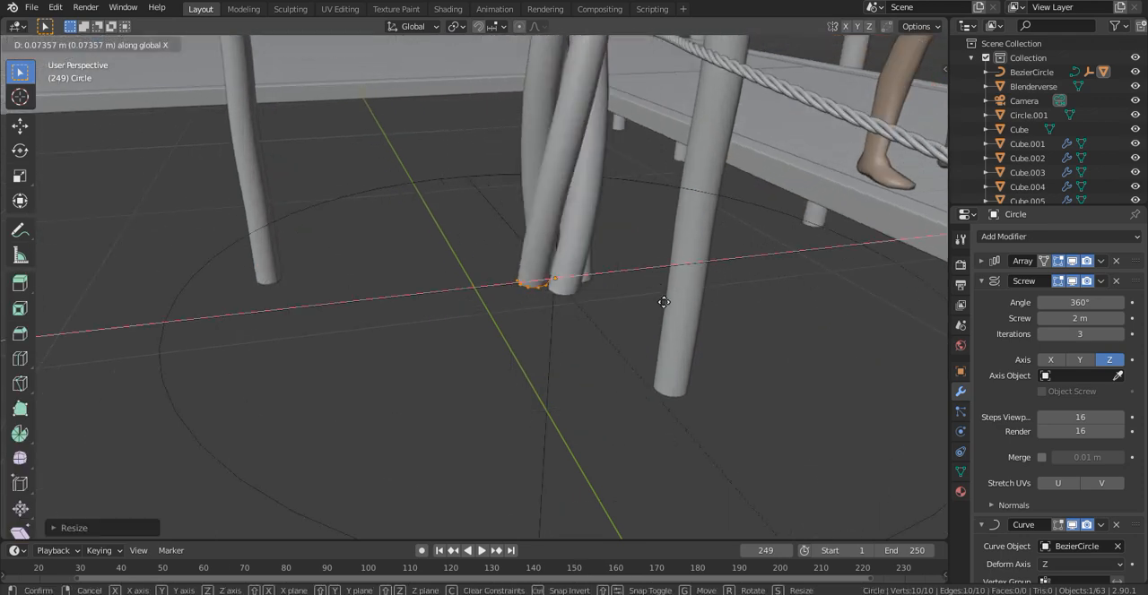
click(660, 296)
key(Tab)
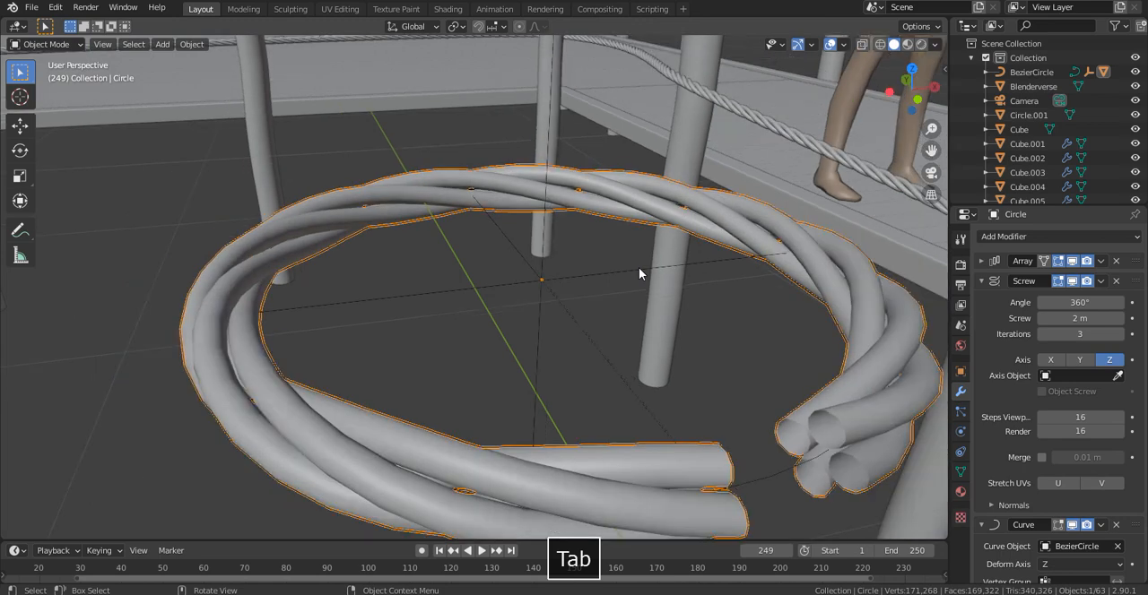
- Set the ring's Screw value to 0.5 m and its iterations to 12
scroll(639, 267, down, 2)
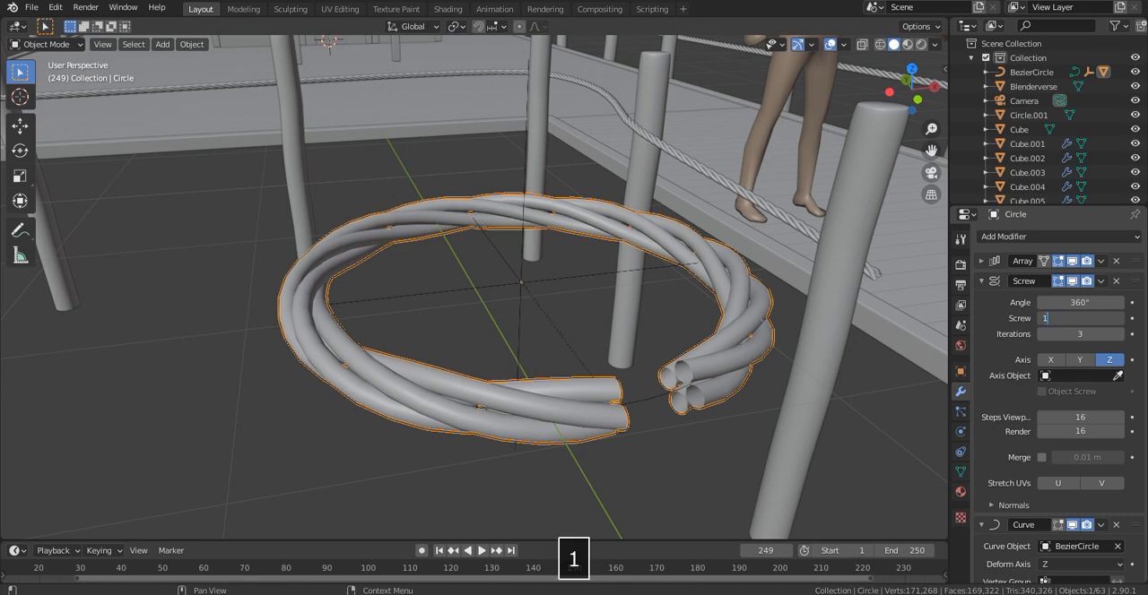
click(501, 311)
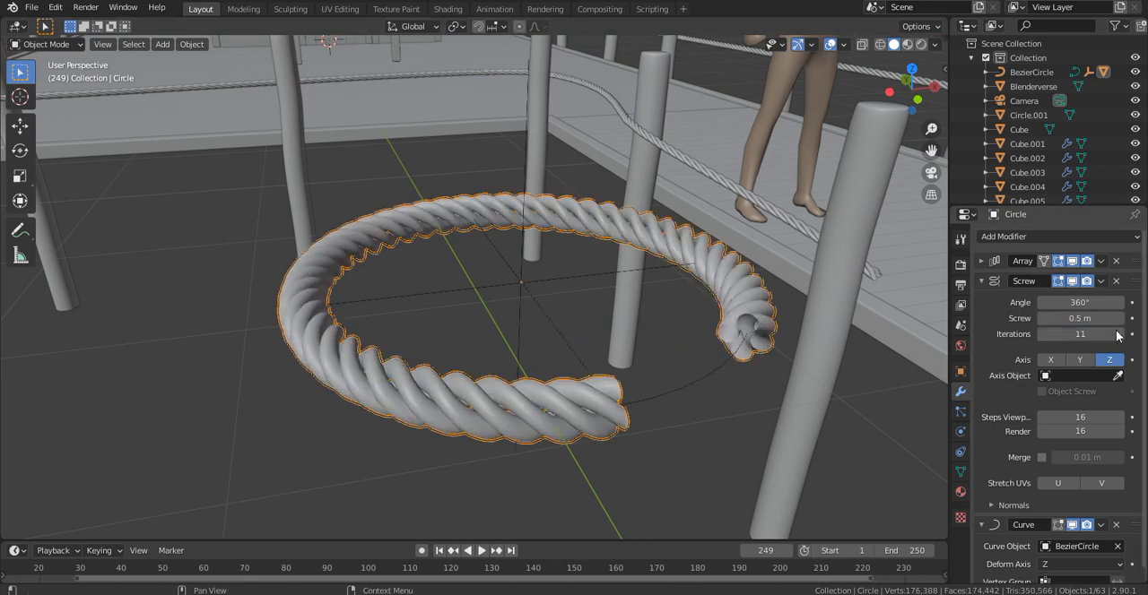
click(1119, 334)
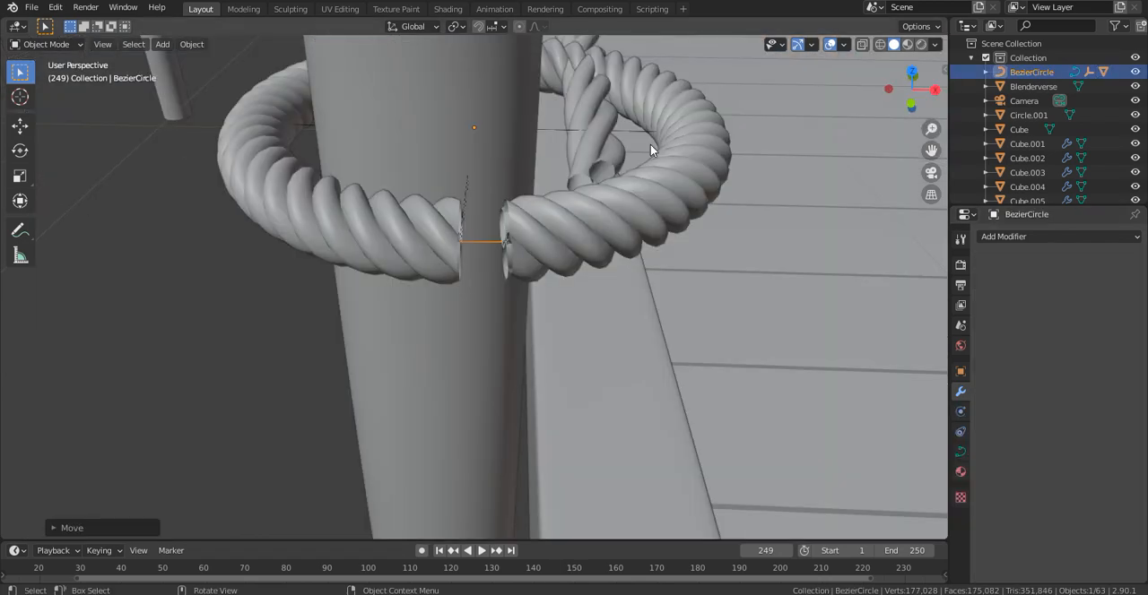
- Tilt the rope ring about the X axis and scale it down to fit around the post at the rope's end
middle_drag(650, 144, 609, 194)
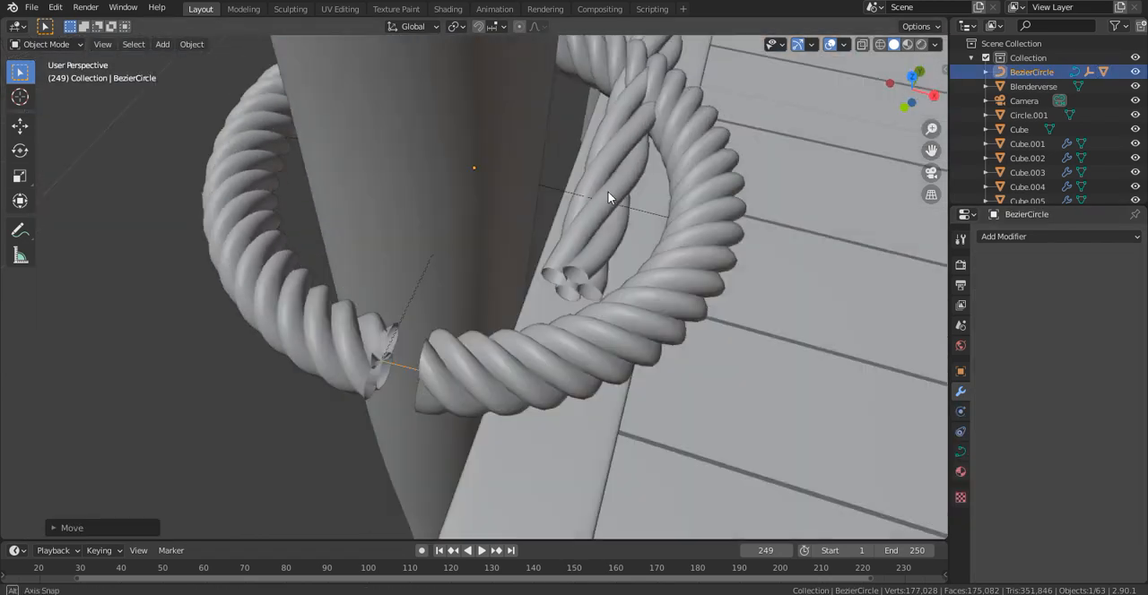
key(r)
key(x)
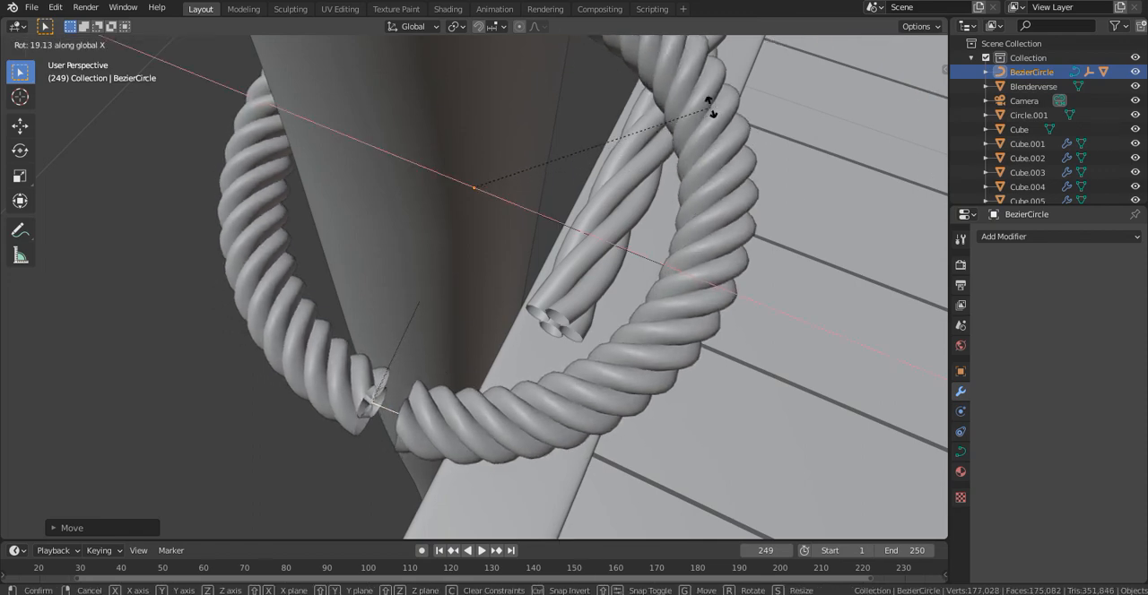
click(728, 129)
middle_drag(688, 130, 811, 86)
key(s)
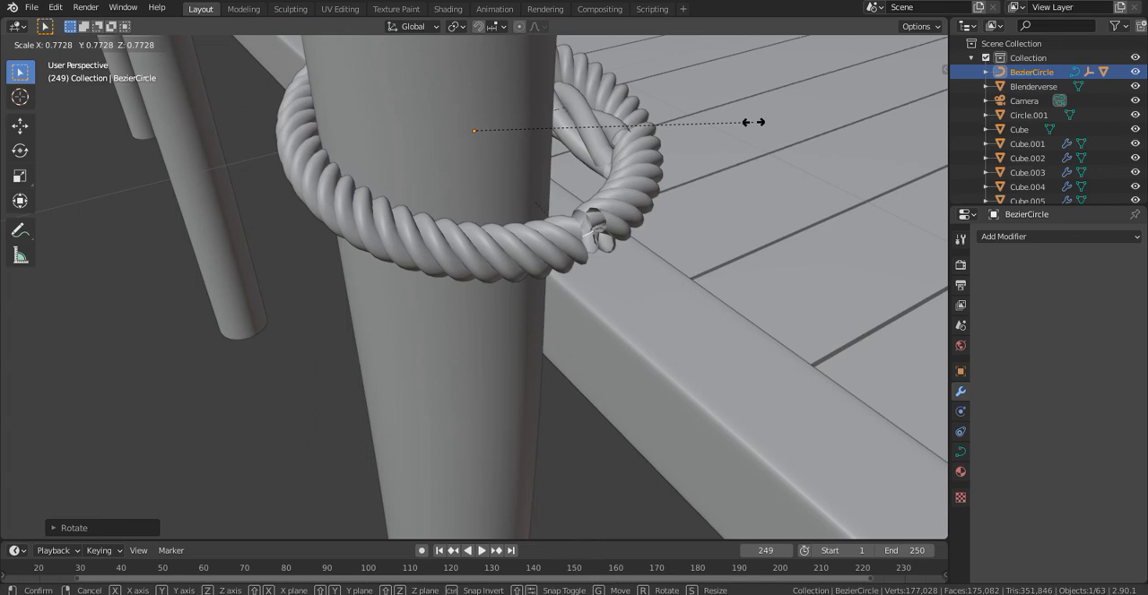
click(770, 124)
middle_drag(695, 131, 602, 99)
scroll(602, 100, down, 9)
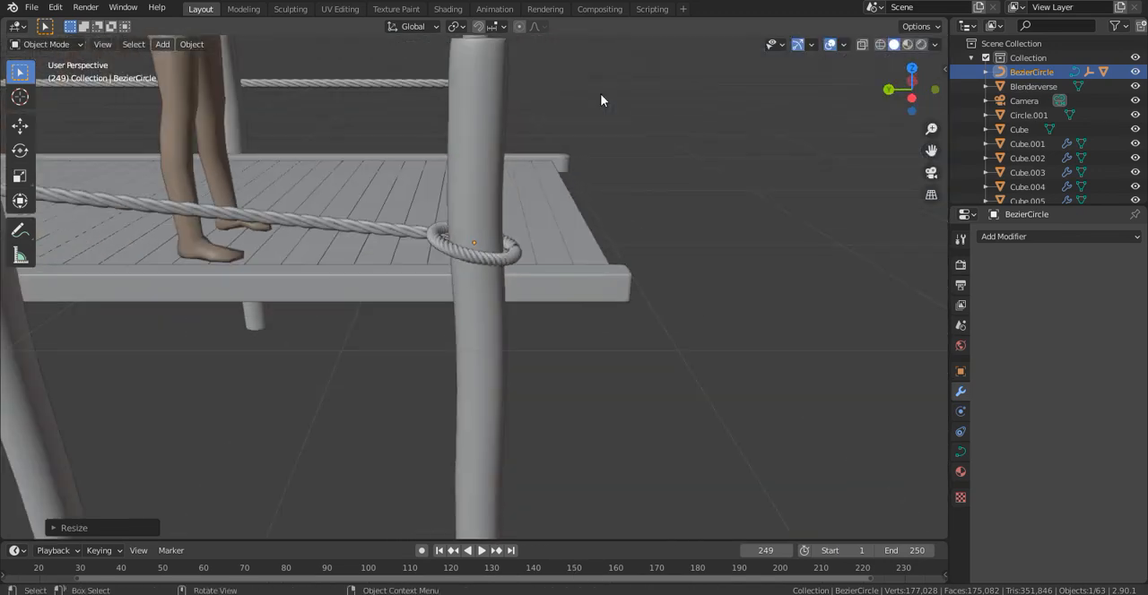
- Duplicate the rope ring together with its curve and empty and move the copy toward the next walkway post
scroll(588, 115, up, 5)
scroll(587, 115, up, 3)
shift+middle_drag(547, 131, 469, 226)
scroll(583, 202, down, 8)
scroll(473, 242, up, 7)
scroll(484, 273, up, 4)
click(509, 314)
middle_drag(520, 320, 843, 269)
scroll(807, 260, down, 4)
key(shift+d)
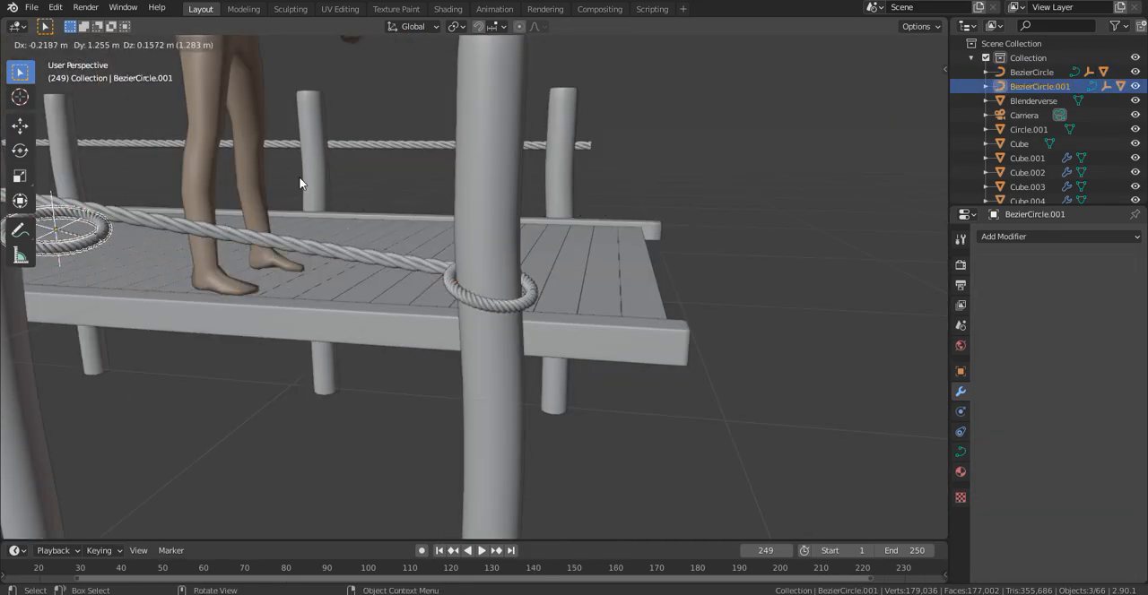
click(453, 325)
- Position the copied ring around the next post and the rope running past it, aligning it from above
scroll(310, 255, down, 7)
middle_drag(309, 255, 627, 382)
key(g)
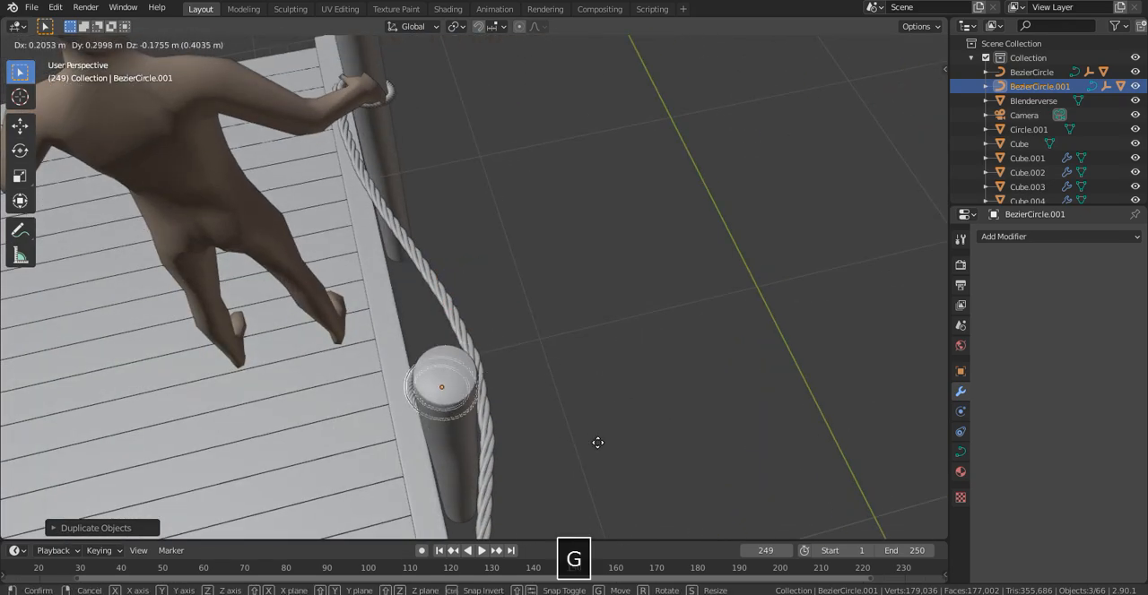
middle_drag(588, 150, 460, 64)
key(g)
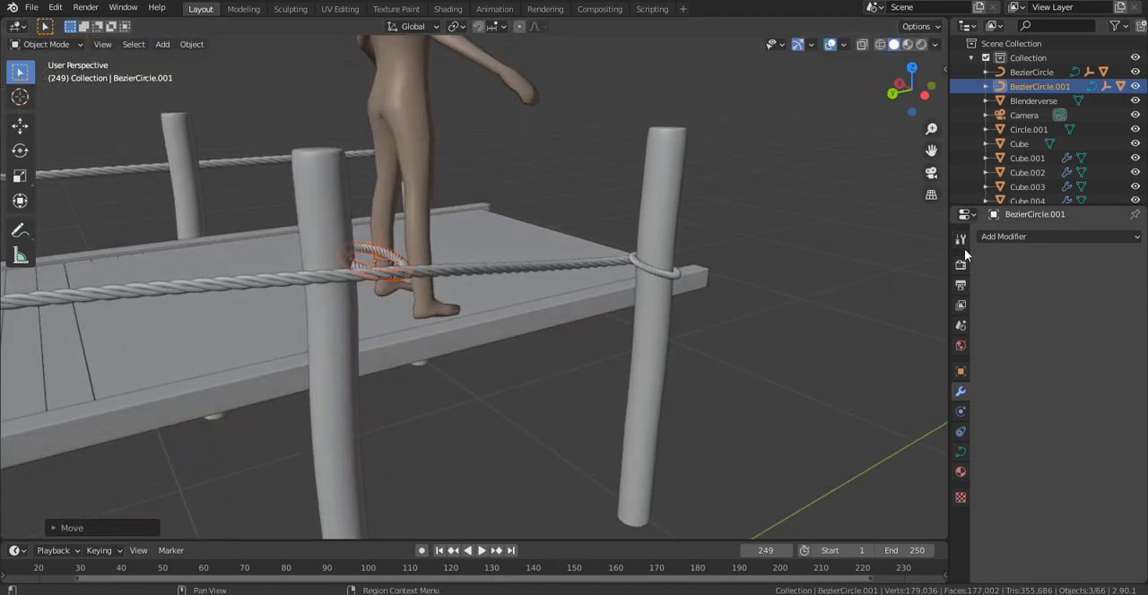
click(912, 68)
scroll(603, 233, up, 2)
shift+middle_drag(602, 233, 532, 484)
key(g)
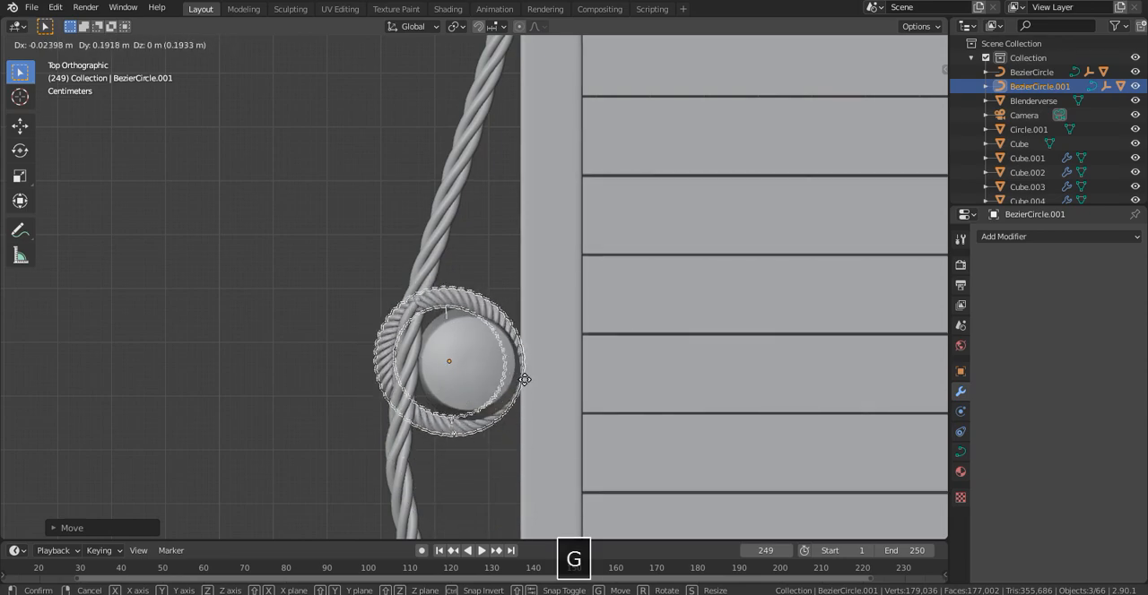
click(537, 382)
- Rotate the copied ring about the Y axis to adjust its tilt on the post
middle_drag(537, 382, 681, 260)
key(r)
key(y)
click(720, 400)
middle_drag(720, 400, 771, 295)
key(r)
key(y)
click(797, 227)
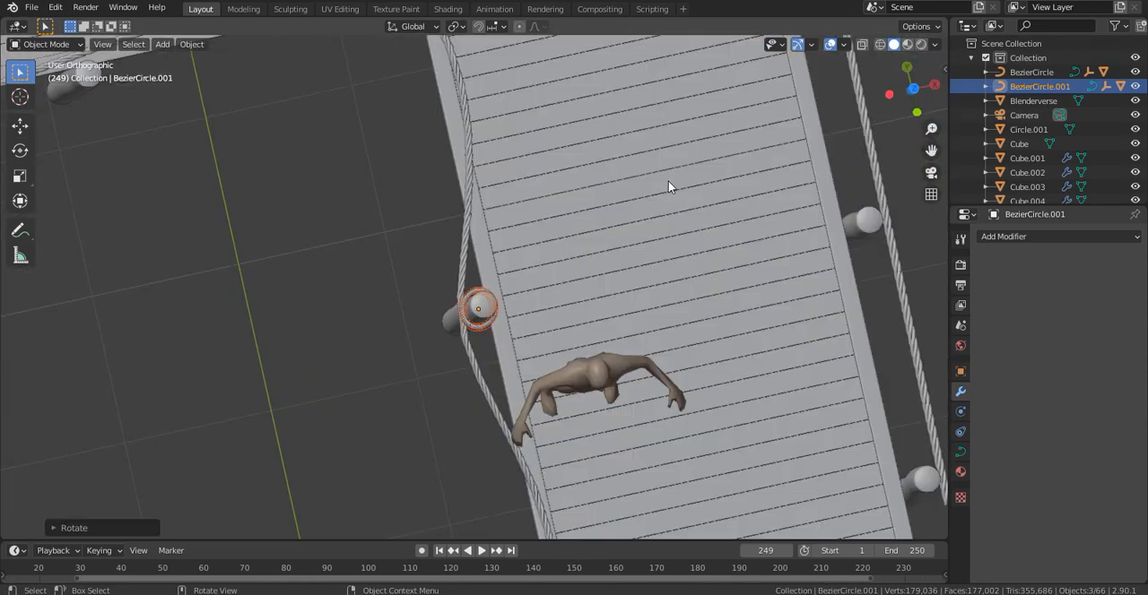
- Duplicate the rope ring from above and place copies around the next two posts along the railing
click(913, 89)
key(shift+d)
click(638, 249)
scroll(638, 249, up, 2)
shift+middle_drag(293, 177, 749, 210)
key(shift+d)
click(251, 231)
- Place two more copies of the rope ring on the following posts along the deck's front edge
key(shift+d)
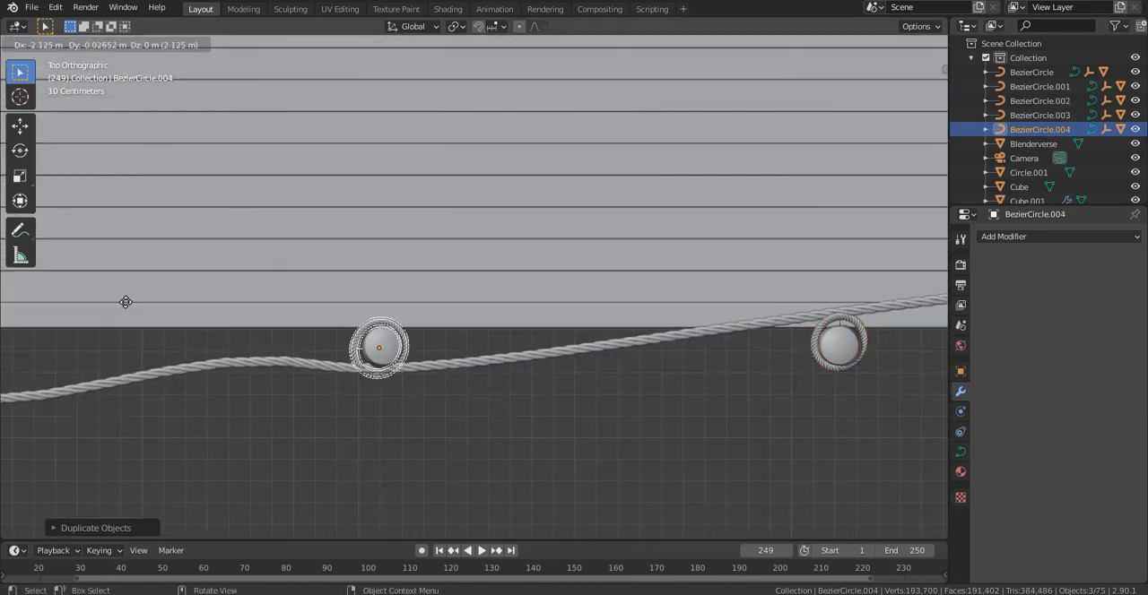
click(126, 302)
key(shift+d)
click(72, 300)
middle_drag(359, 358, 520, 391)
- Add duplicated rope rings post by post along the deck's side edge, aligning each one from above
click(911, 75)
key(shift+d)
click(502, 146)
key(shift+d)
click(499, 365)
key(shift+d)
click(538, 75)
key(shift+d)
click(551, 313)
key(g)
key(shift+d)
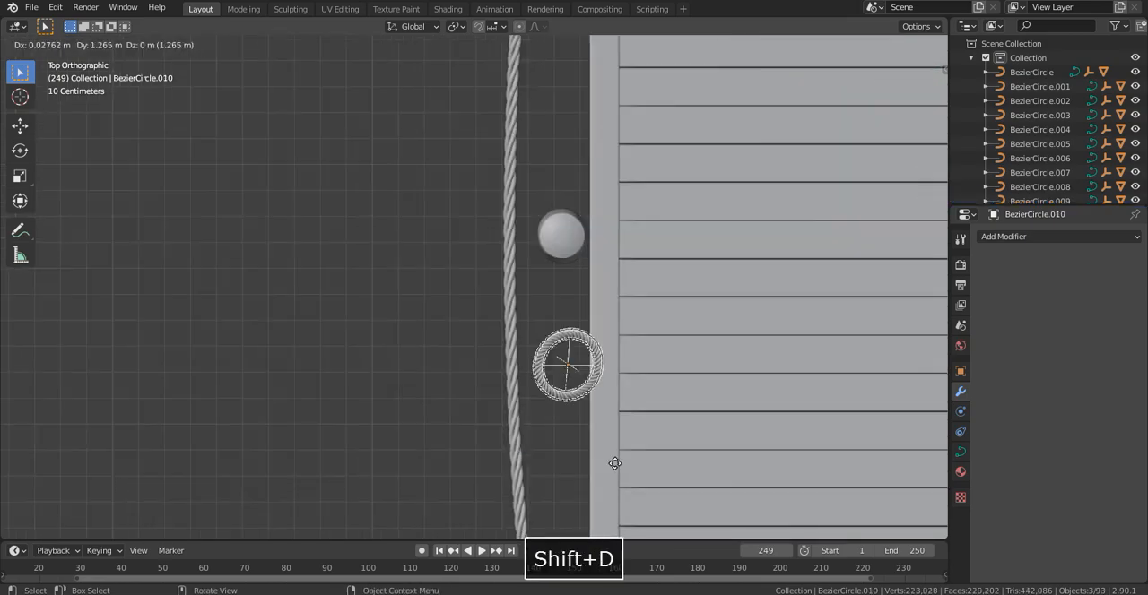
click(603, 363)
- Adjust the height and position of the latest ring on the deck's side so it meets the post and rope
key(g)
key(z)
middle_drag(603, 363, 575, 325)
click(676, 262)
click(788, 161)
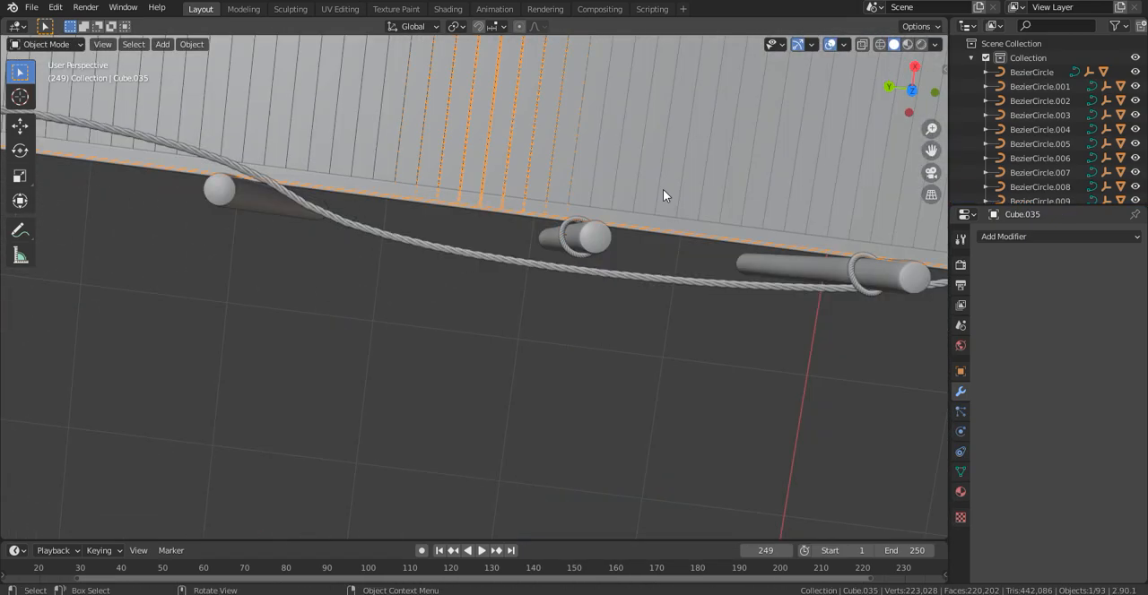
key(ctrl+z)
key(g)
click(589, 211)
middle_drag(590, 211, 996, 122)
click(520, 381)
- Duplicate the ring onto the next post along the deck's side and shift it along Z to the rope's height
click(911, 72)
key(shift+d)
click(518, 161)
middle_drag(519, 162, 308, 362)
key(g)
key(z)
click(368, 312)
- Duplicate the ring along the X axis to the post on the deck's opposite side and align it there
key(shift+d)
key(x)
click(308, 361)
key(g)
key(x)
click(579, 386)
key(KP_7)
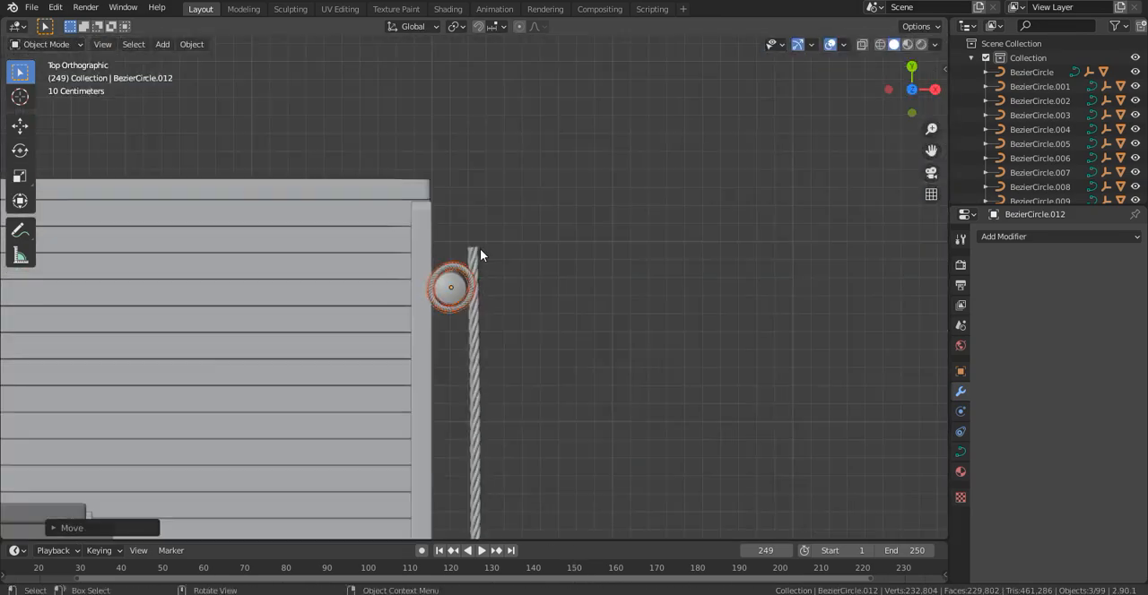
- Place three more ring copies around the successive posts along the deck's opposite side
key(shift+d)
click(505, 240)
scroll(425, 341, up, 6)
key(shift+d)
click(399, 495)
key(shift+d)
shift+middle_drag(399, 495, 512, 111)
click(445, 133)
key(KP_7)
key(shift+d)
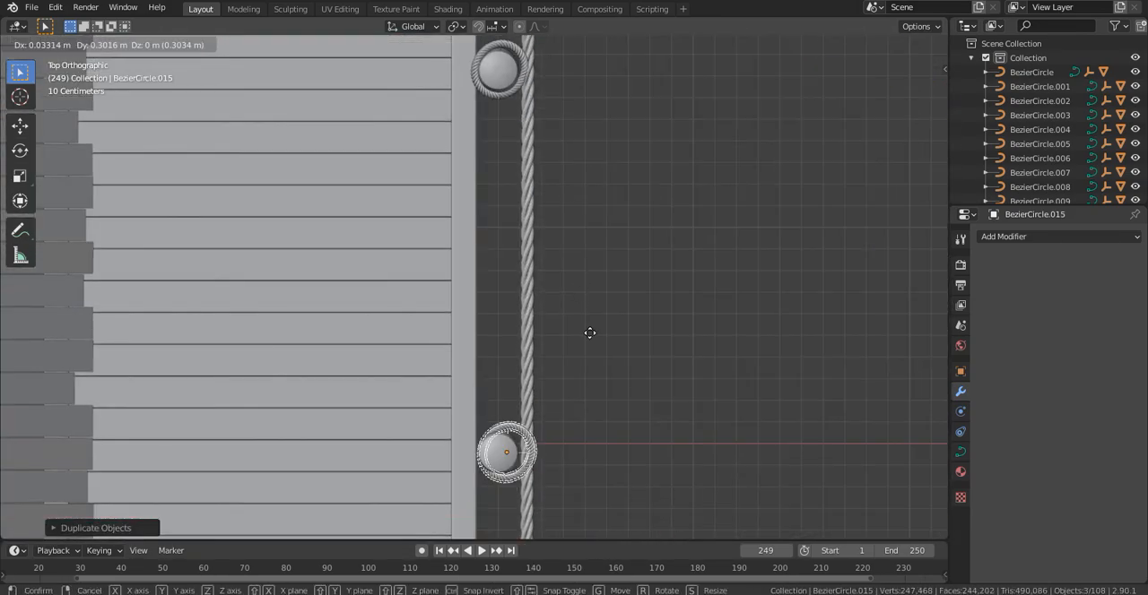
click(582, 338)
- Copy the ring to the next two posts in that row and shift the second copy along X to fit
scroll(583, 338, down, 1)
shift+middle_drag(583, 502, 559, 244)
key(shift+d)
click(556, 529)
middle_drag(556, 529, 532, 219)
key(KP_7)
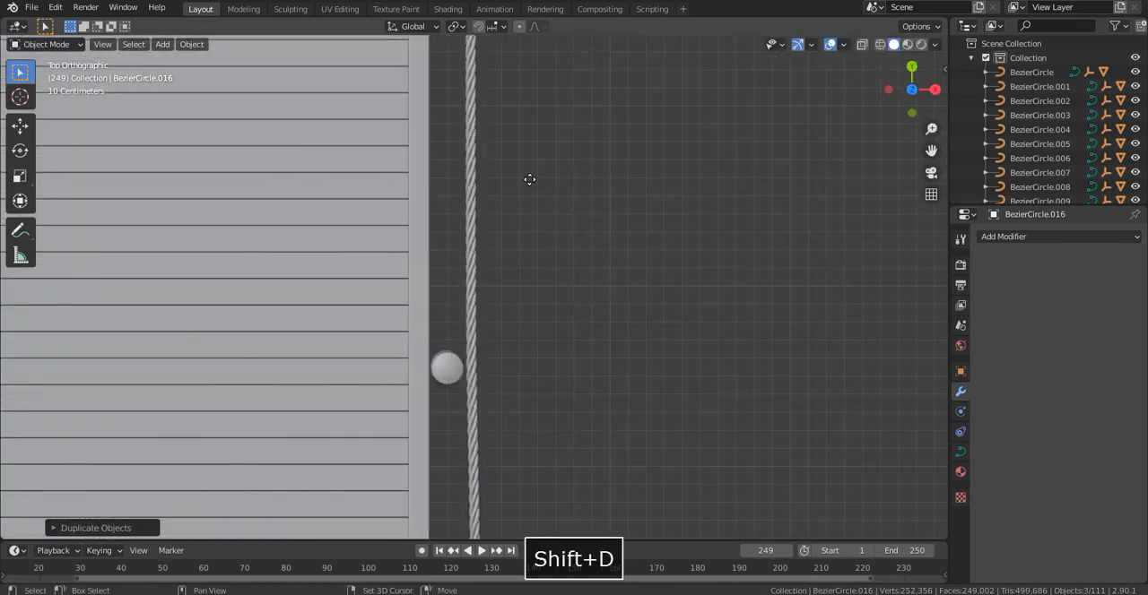
click(521, 53)
middle_drag(520, 53, 709, 143)
key(g)
key(x)
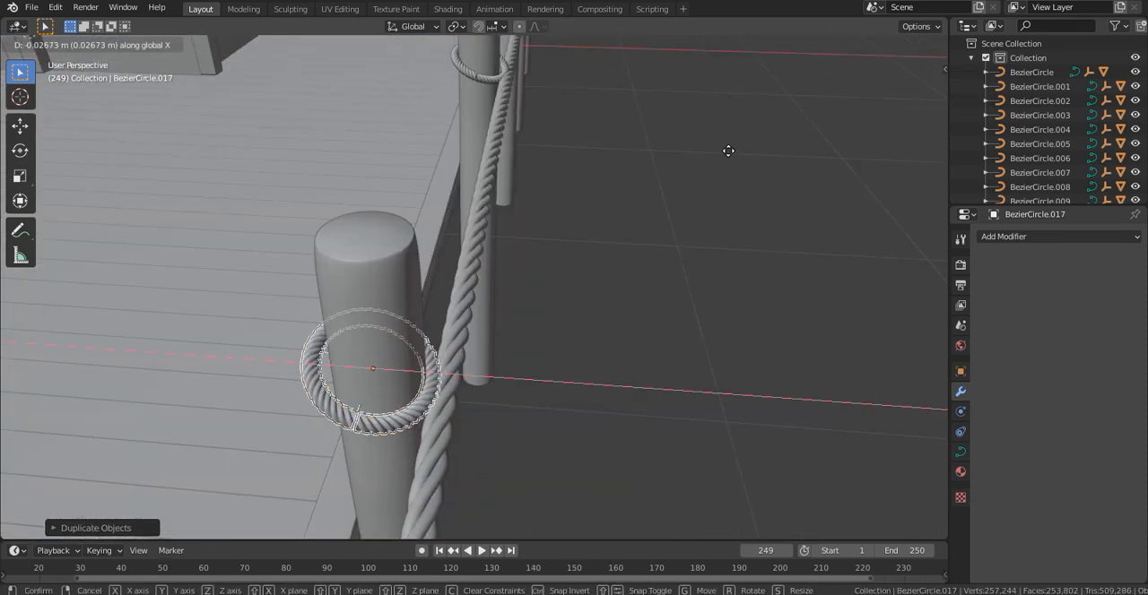
click(724, 152)
- Continue duplicating the ring onto the following two walkway posts, repositioning the copies around them
key(KP_7)
shift+middle_drag(575, 348, 574, 290)
key(shift+d)
shift+middle_drag(538, 529, 500, 236)
key(g)
click(481, 514)
middle_drag(482, 514, 487, 313)
key(g)
click(597, 285)
scroll(567, 288, down, 4)
key(ctrl+z)
key(shift+d)
- Duplicate the ring onto the last post at the rope's end and center it around the post
key(KP_Decimal)
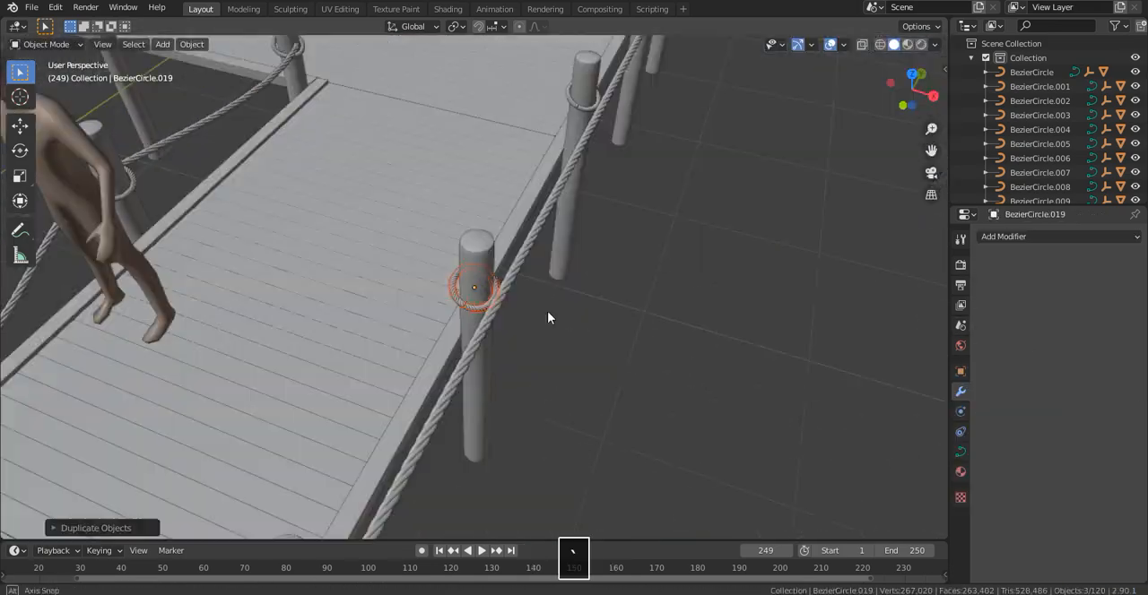
key(KP_7)
key(shift+d)
click(562, 459)
key(KP_Decimal)
middle_drag(562, 458, 852, 103)
key(KP_7)
key(g)
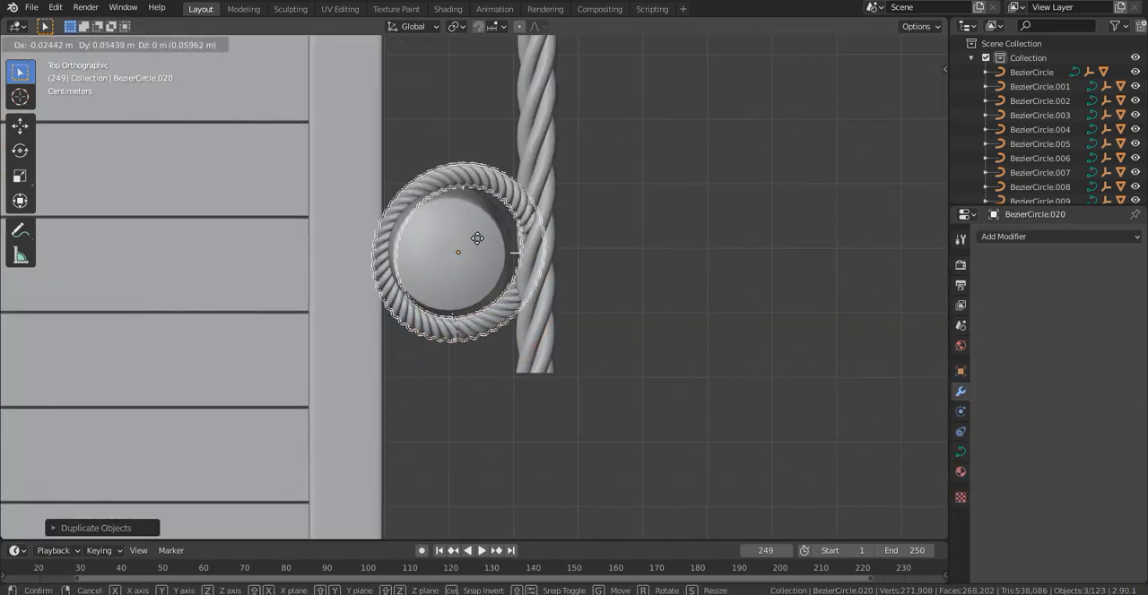
middle_drag(633, 300, 440, 167)
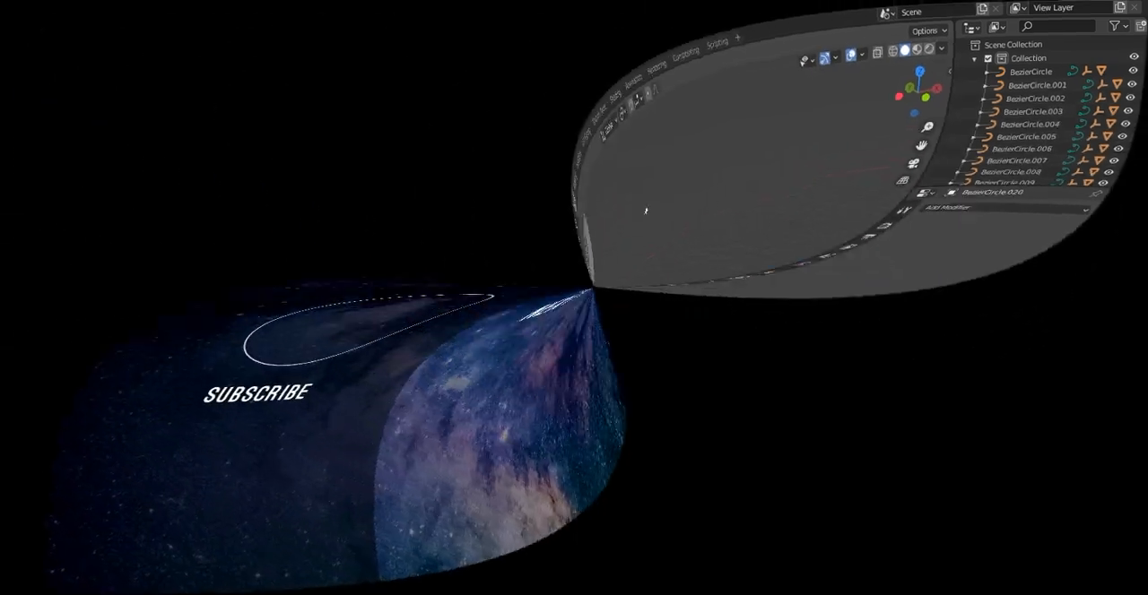